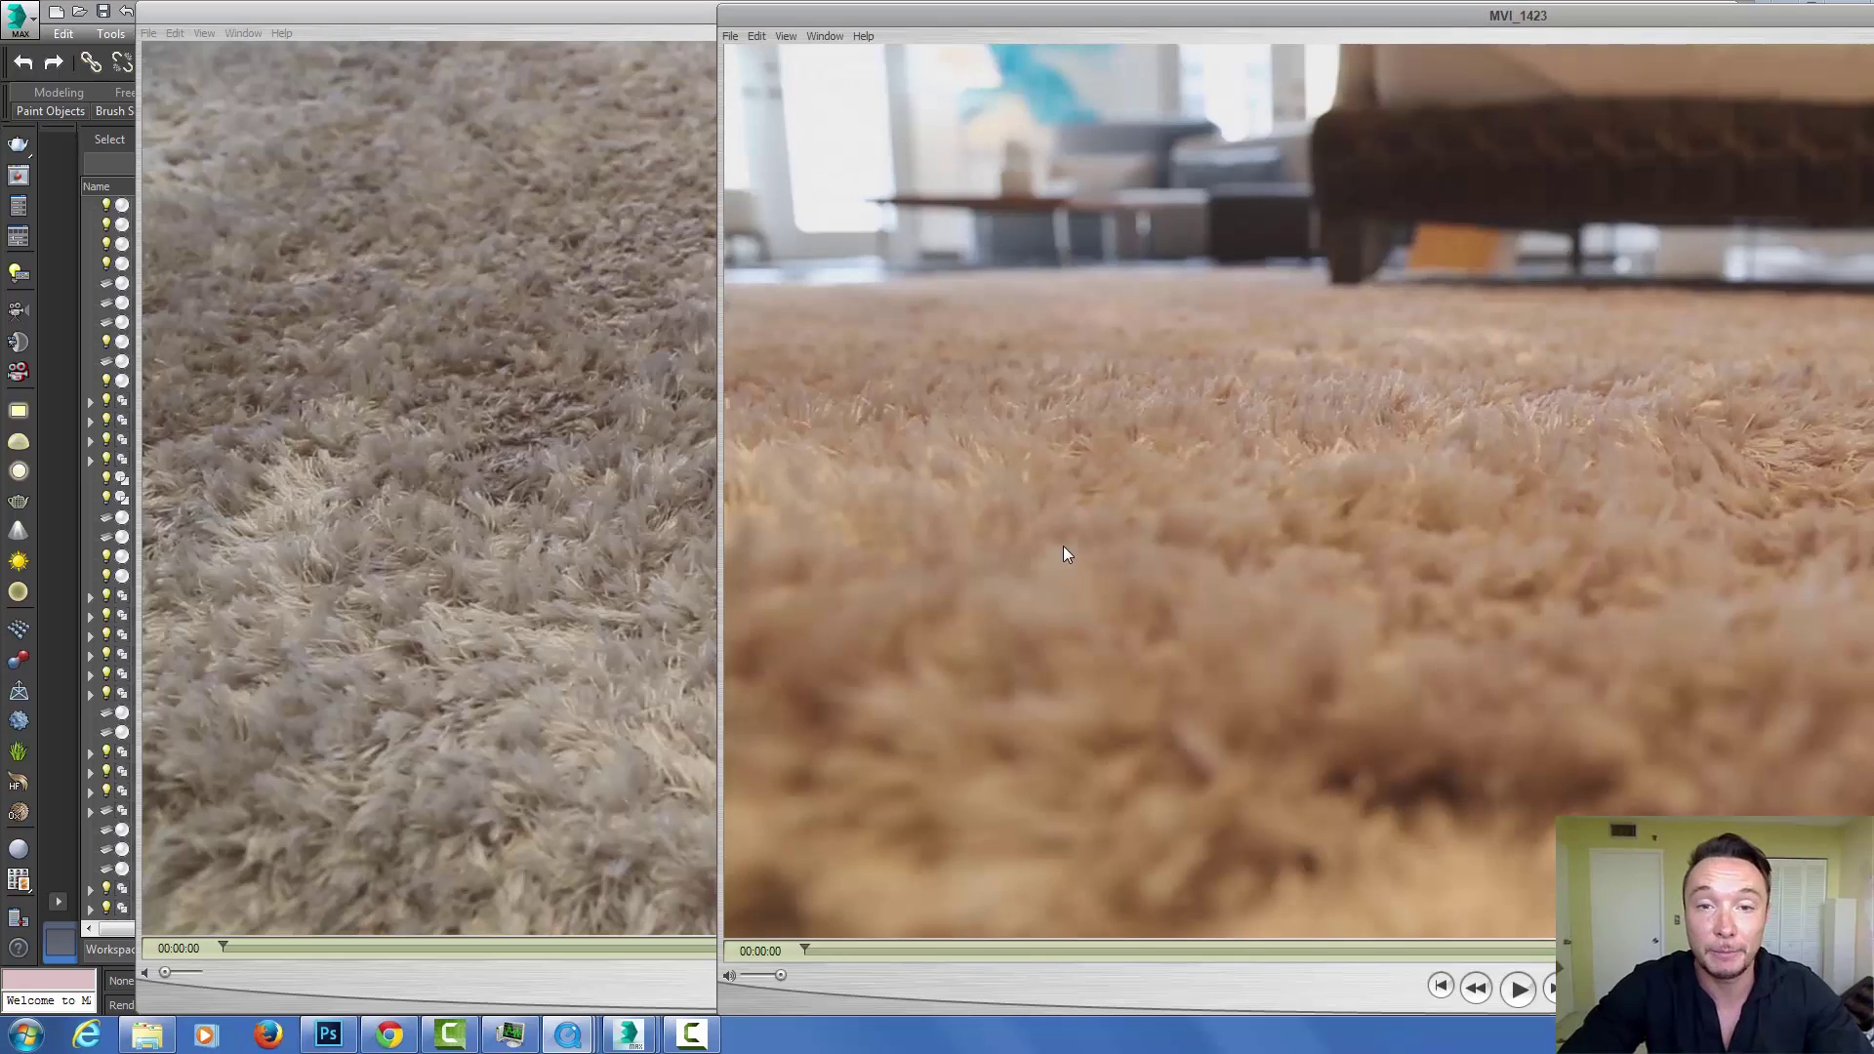
# Bring up the MVI_1412 reference clip and advance it to 00:00:11 to examine the carpet pile under the hand.
pyautogui.moveTo(568, 1035)
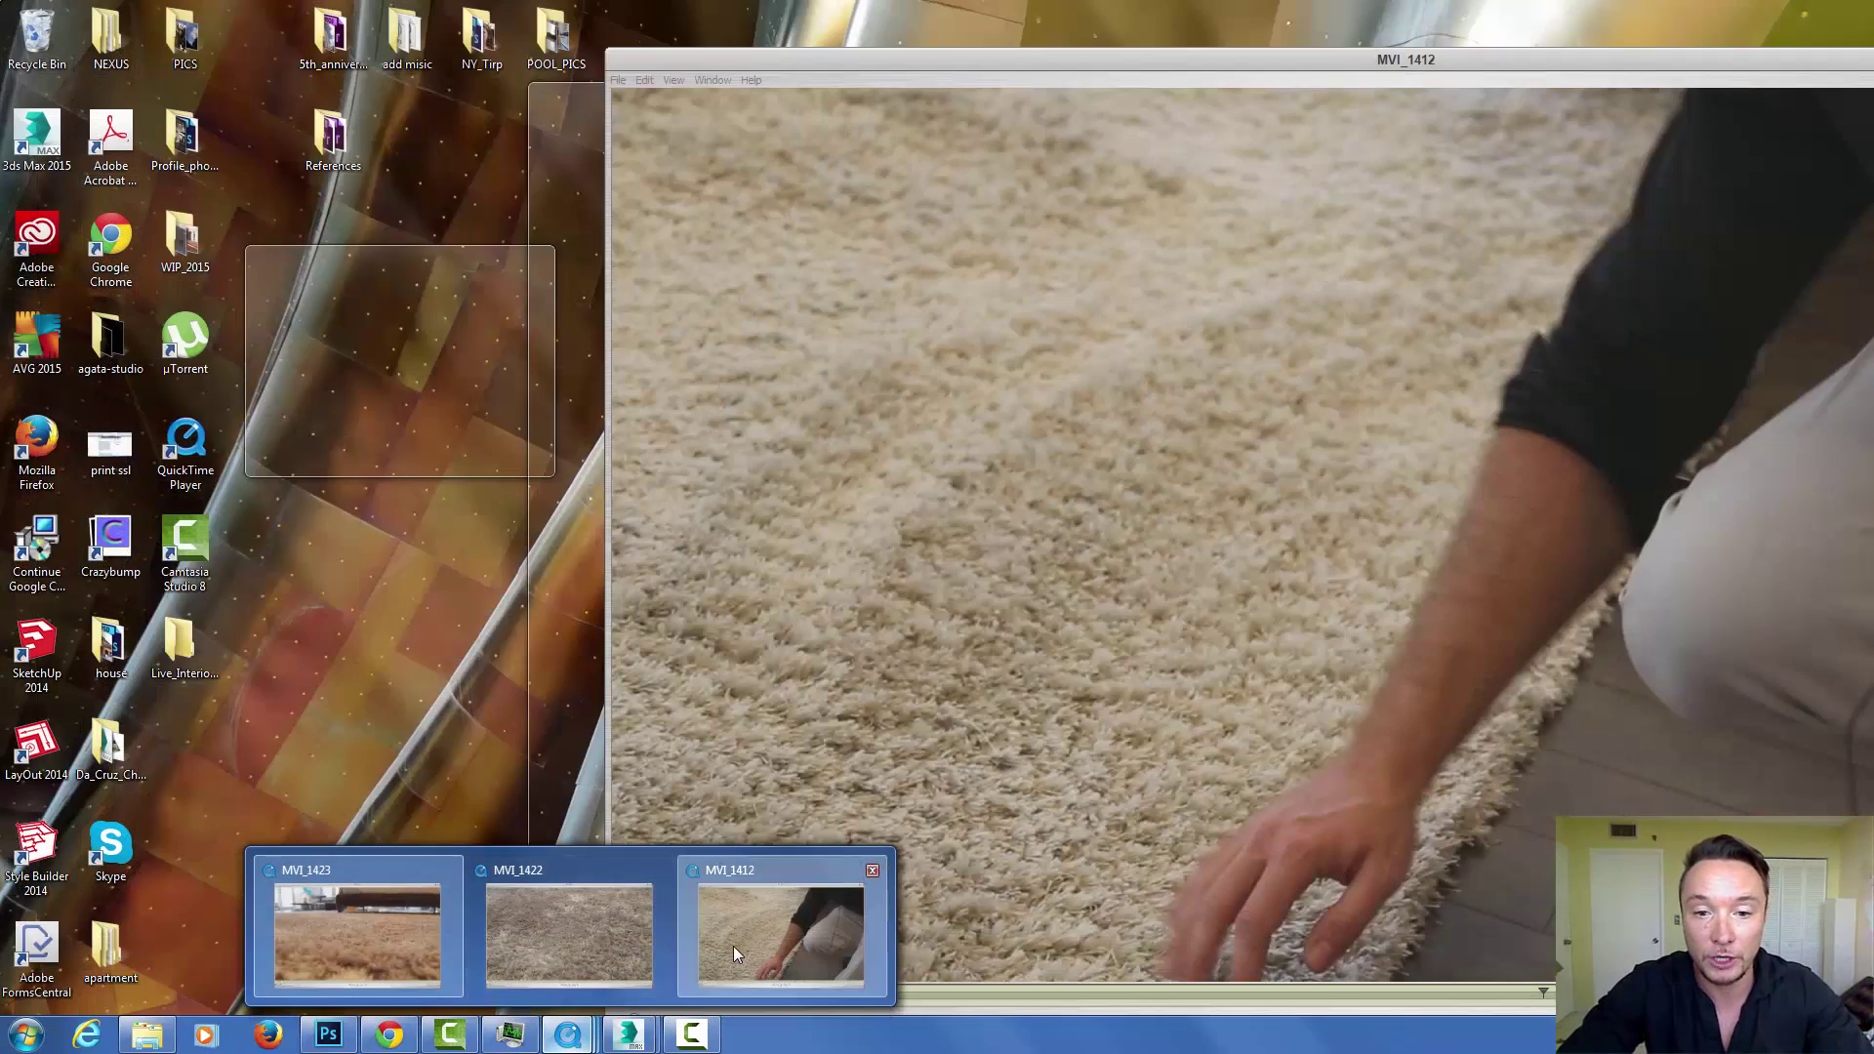
pyautogui.click(734, 945)
pyautogui.moveTo(1161, 65); pyautogui.dragTo(893, 15)
pyautogui.moveTo(1270, 945); pyautogui.dragTo(1345, 939)
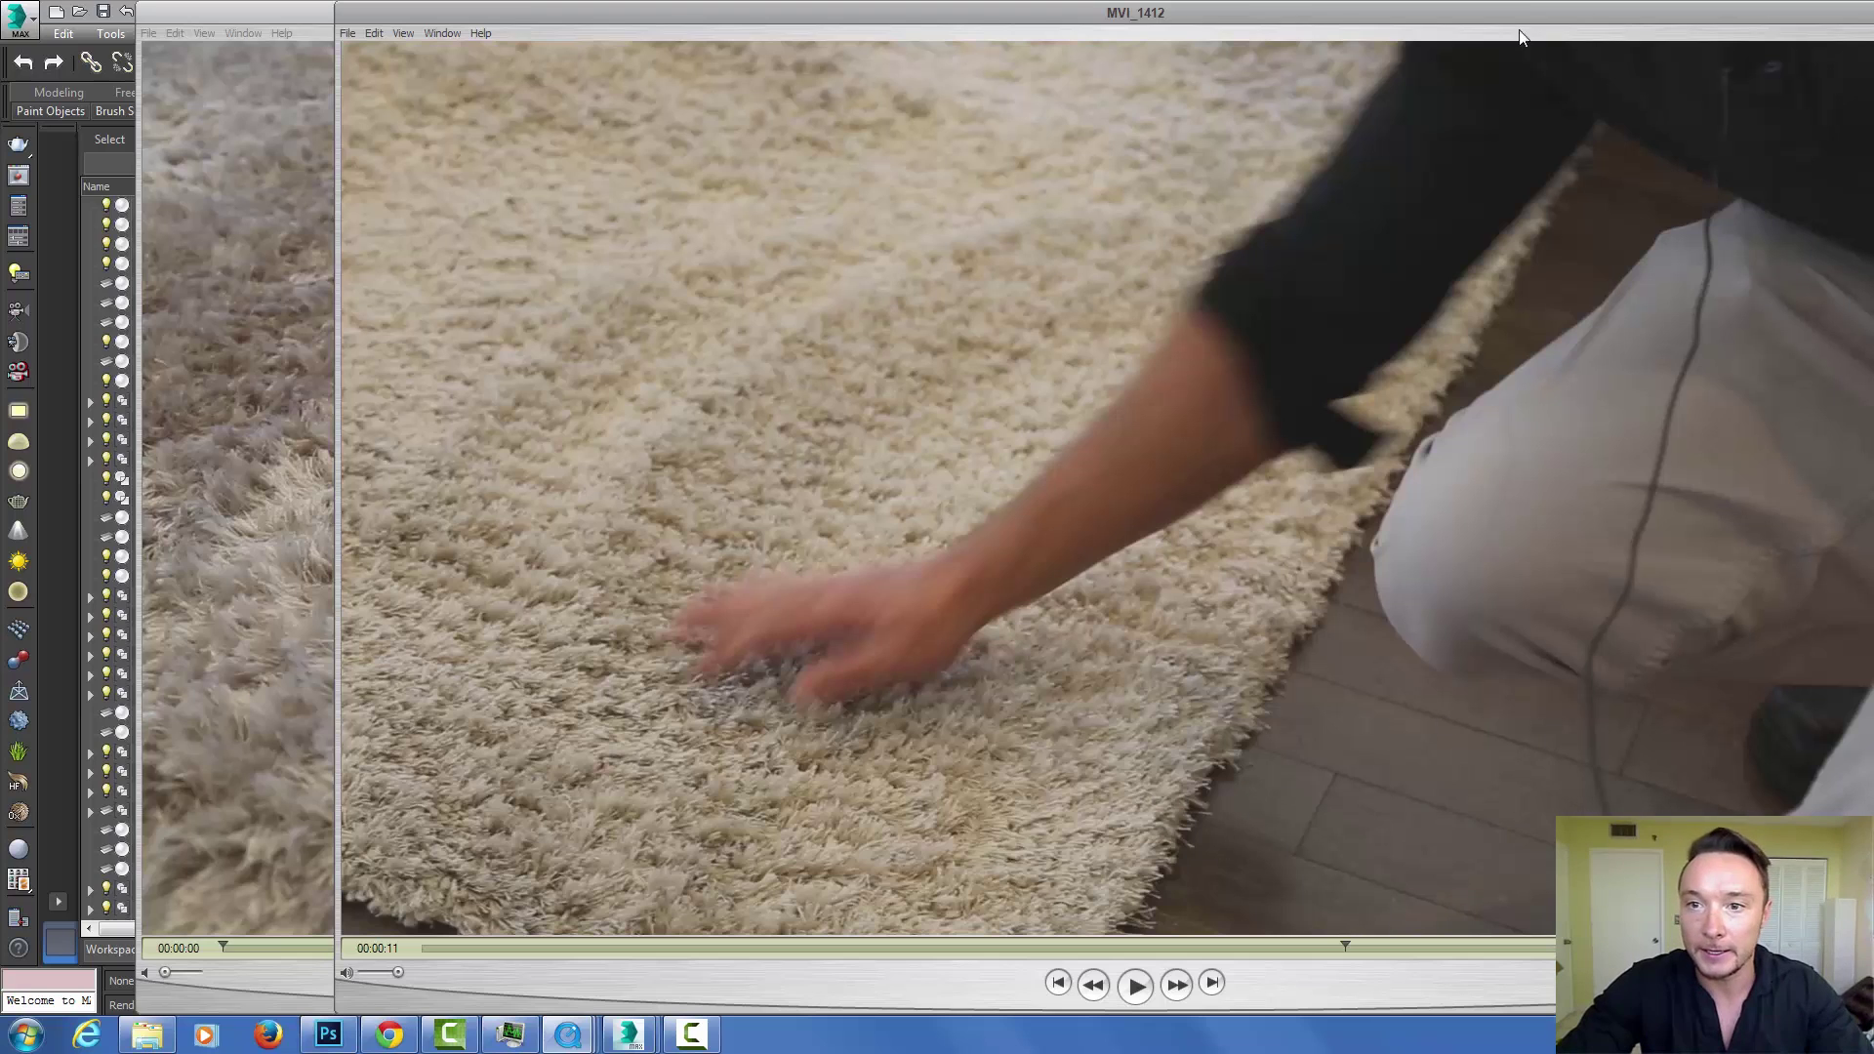
pyautogui.moveTo(1624, 17); pyautogui.dragTo(1297, 49)
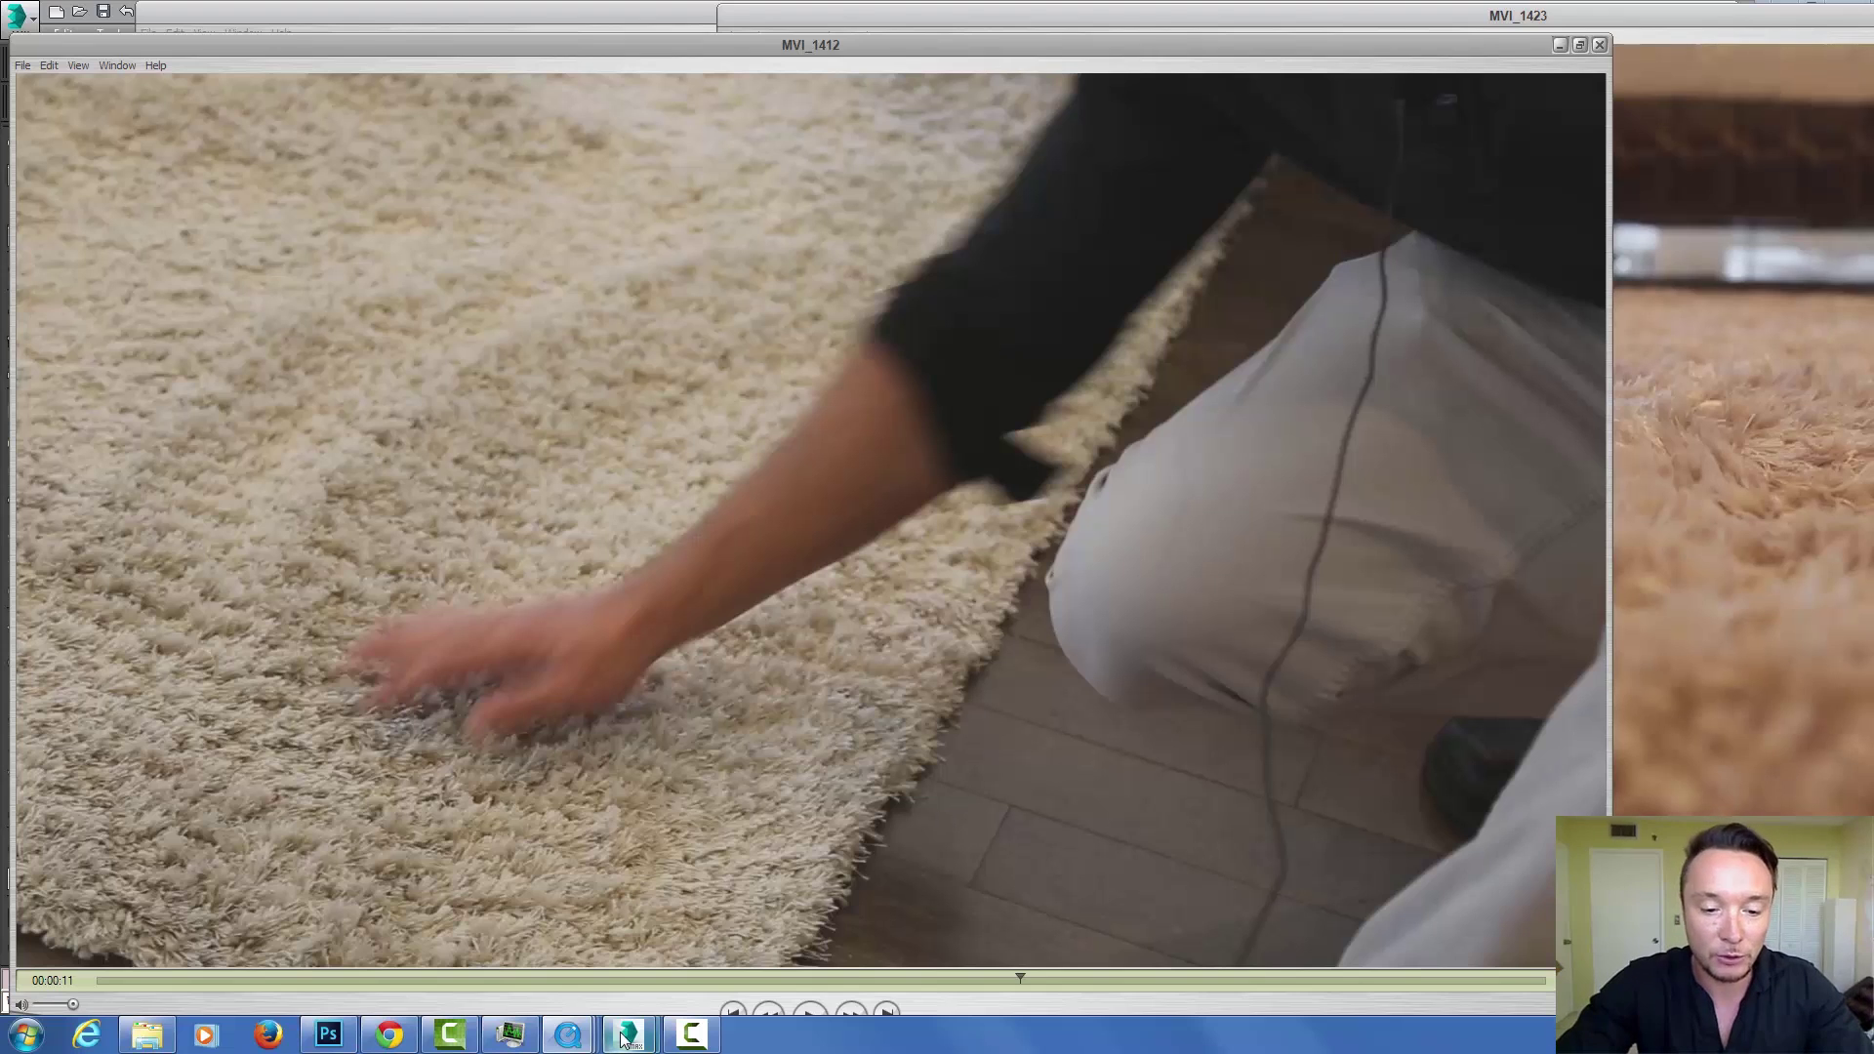
# Switch to 3ds Max, select the carpet for modifying and move the V-Ray frame buffer aside to uncover it in the viewport.
pyautogui.moveTo(625, 1036)
pyautogui.click(693, 940)
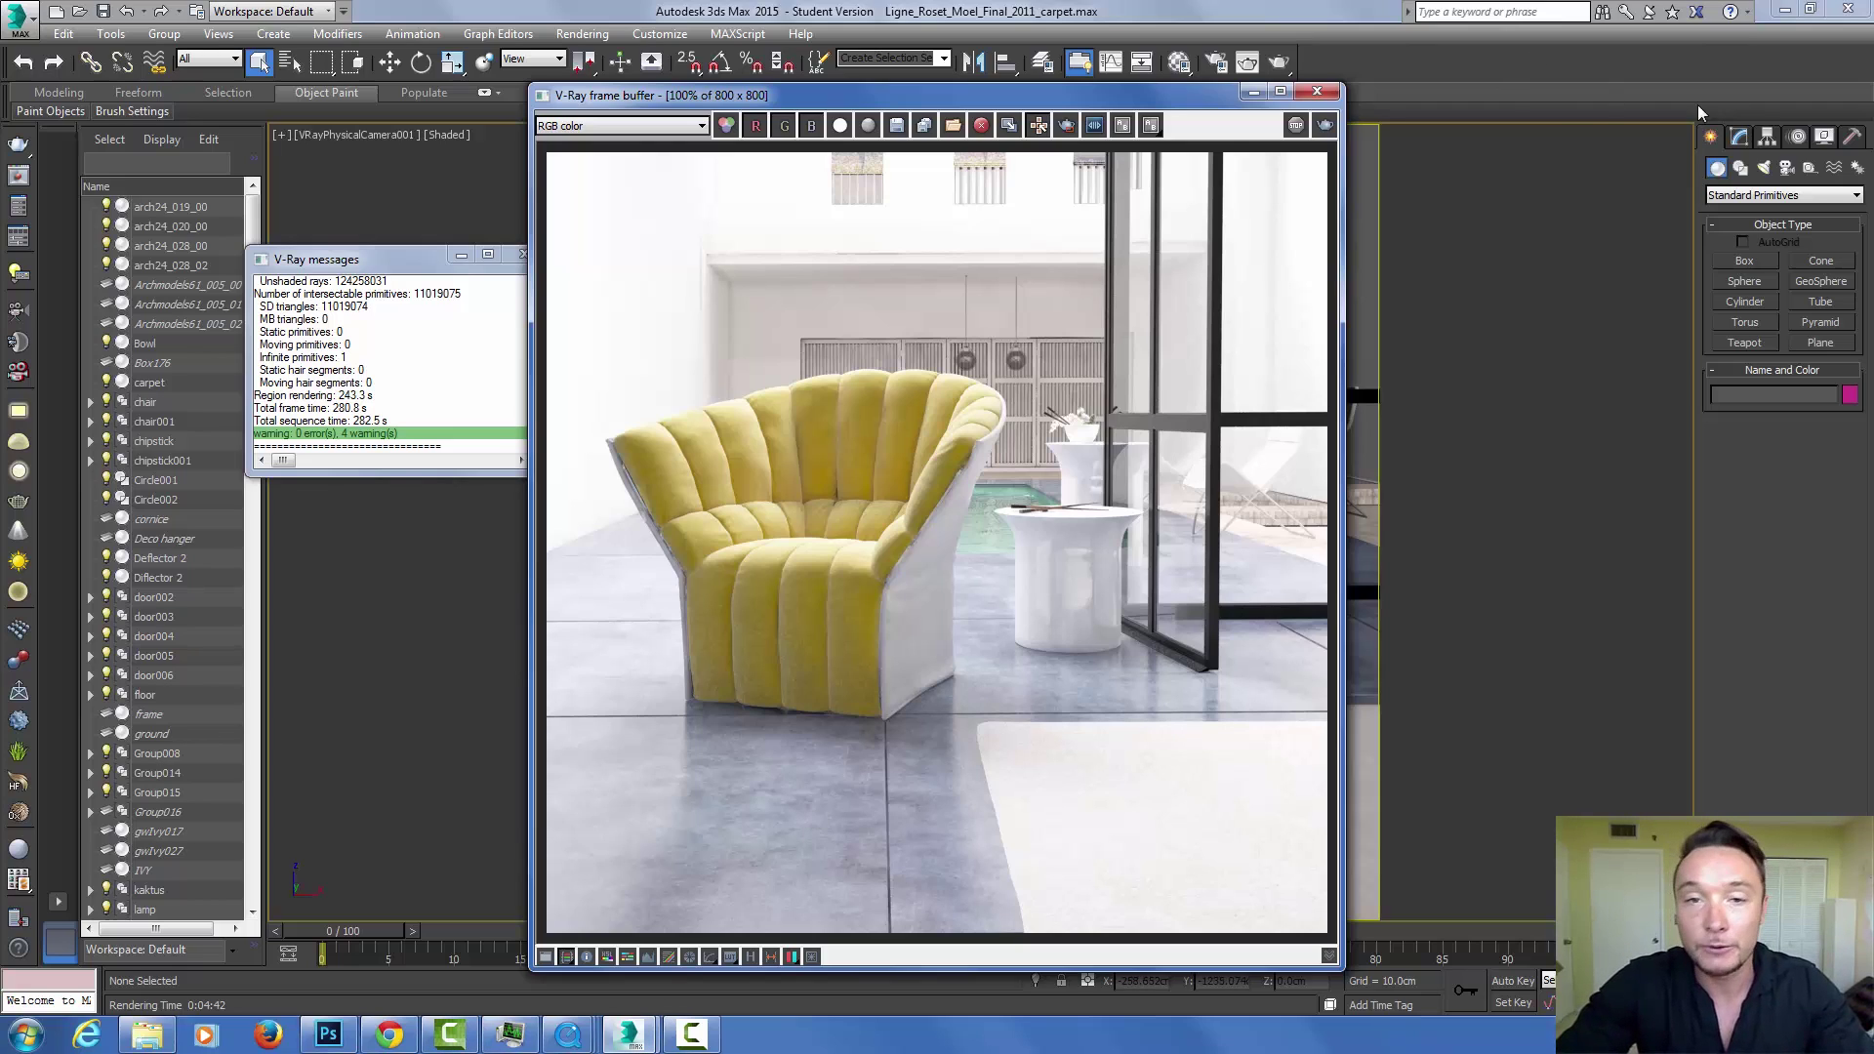
pyautogui.click(1739, 136)
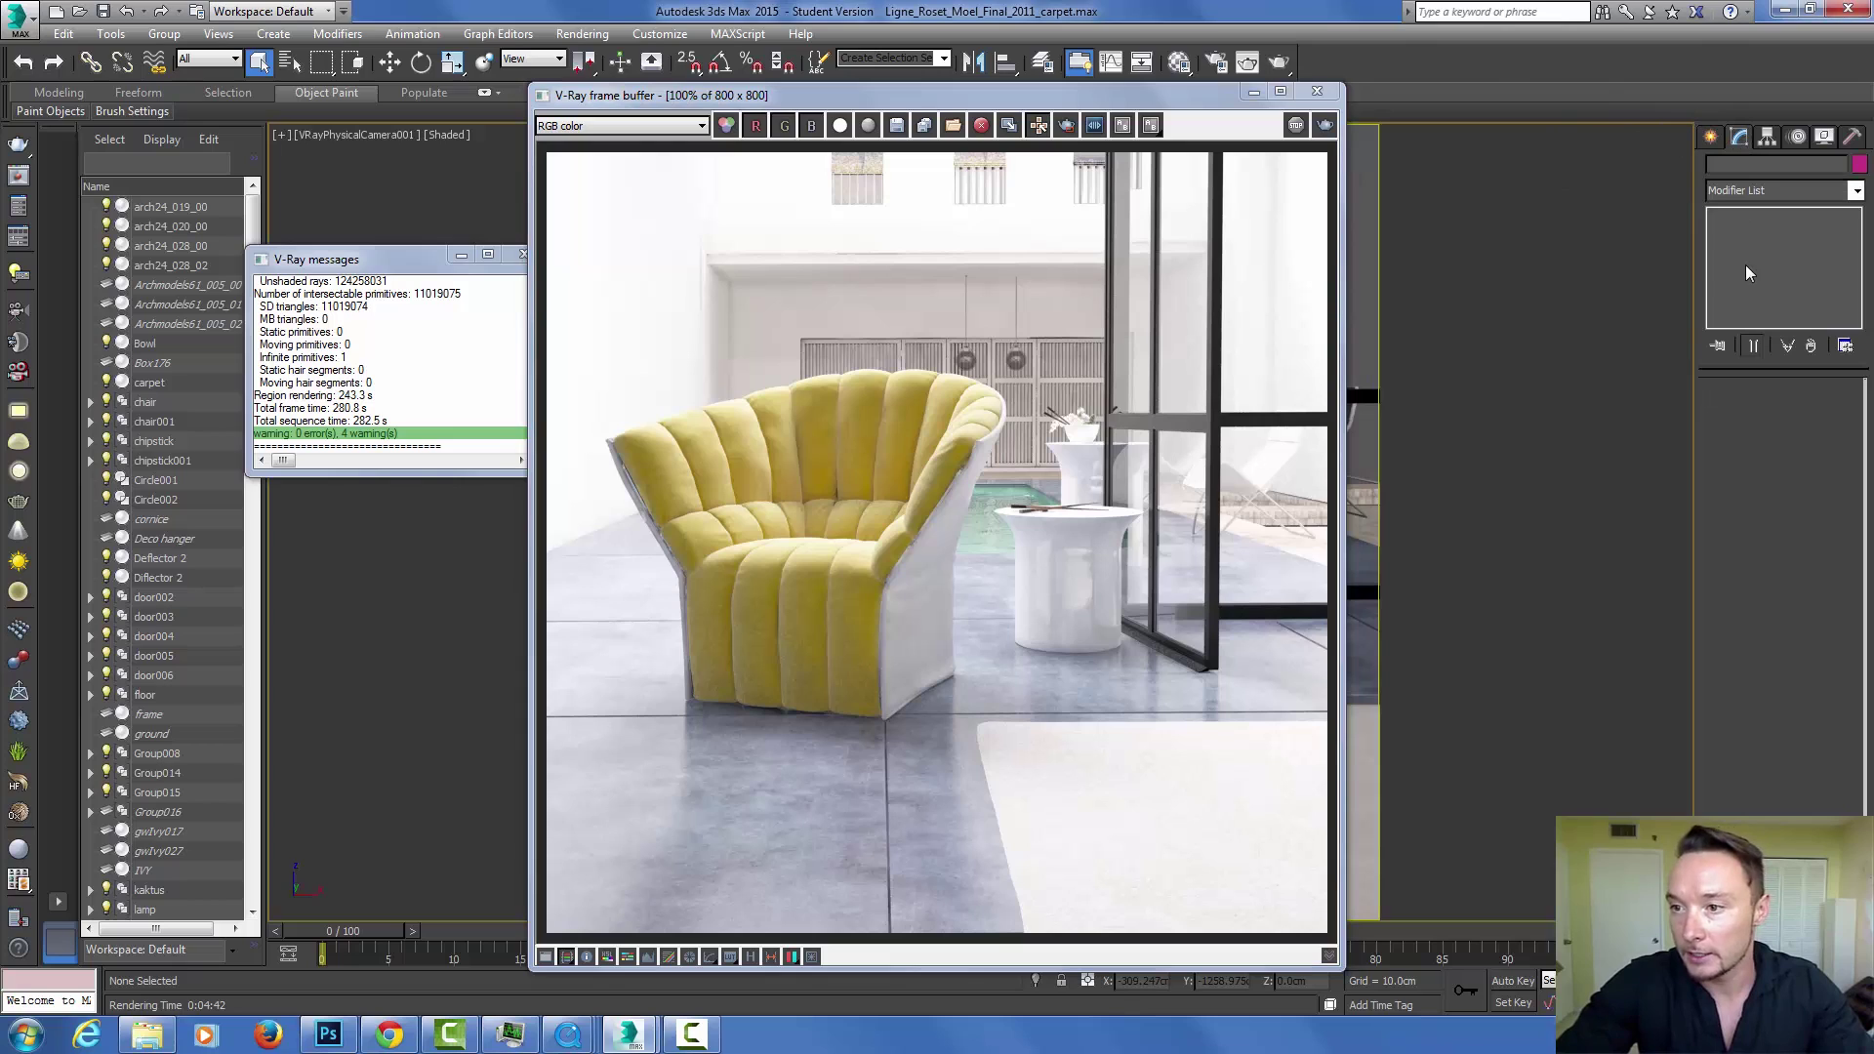
pyautogui.click(1365, 776)
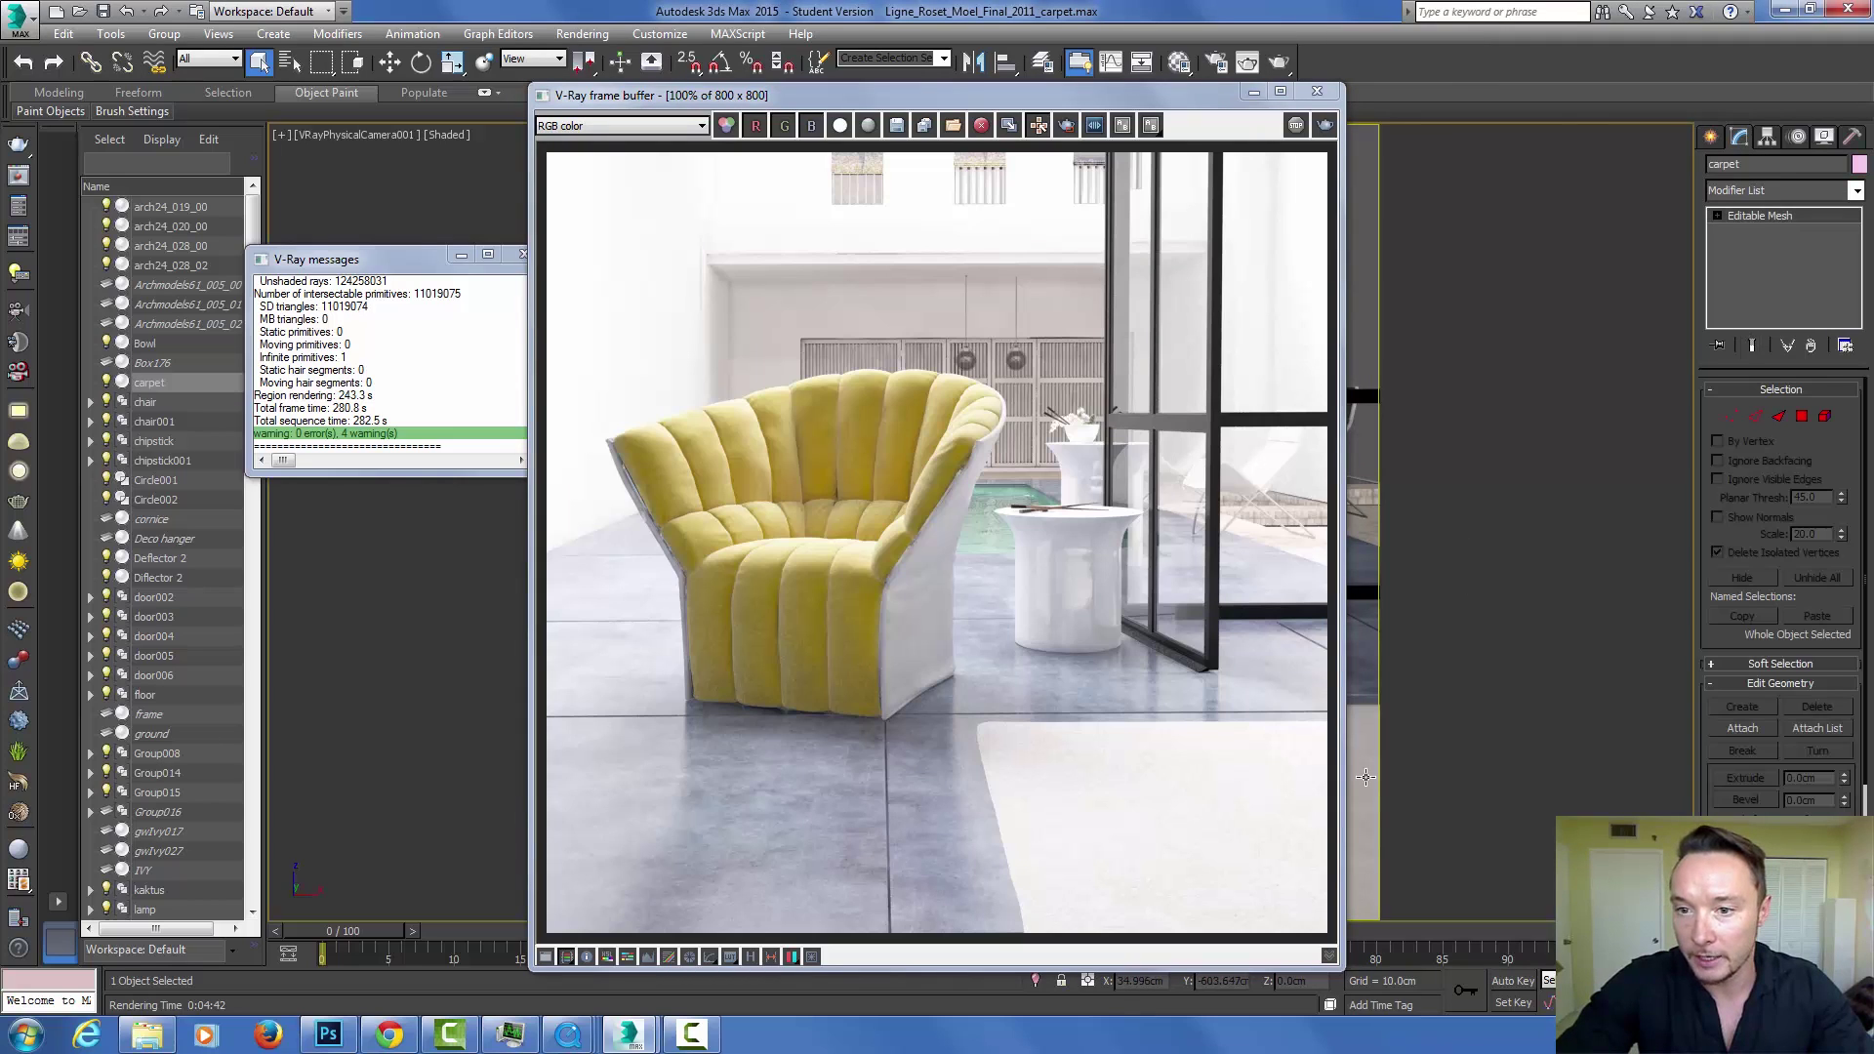
pyautogui.moveTo(1127, 99); pyautogui.dragTo(924, 90)
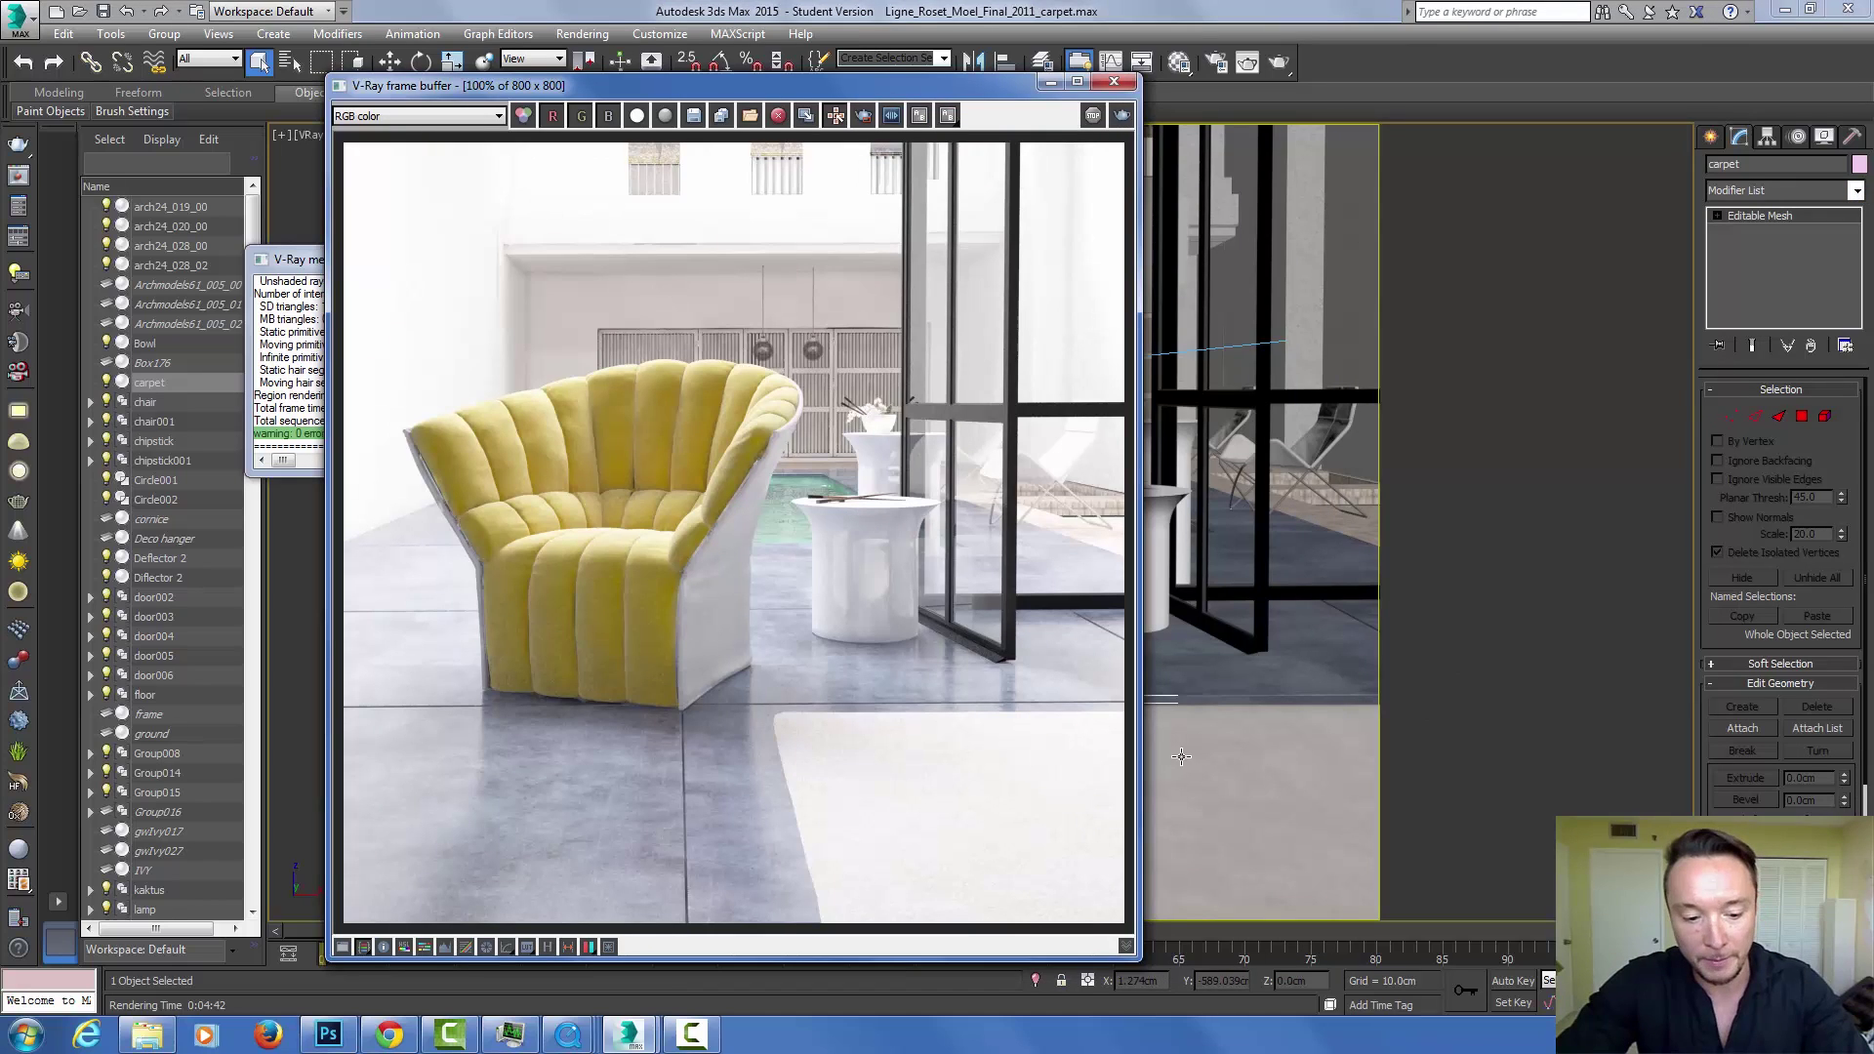
pyautogui.moveTo(910, 90); pyautogui.dragTo(592, 93)
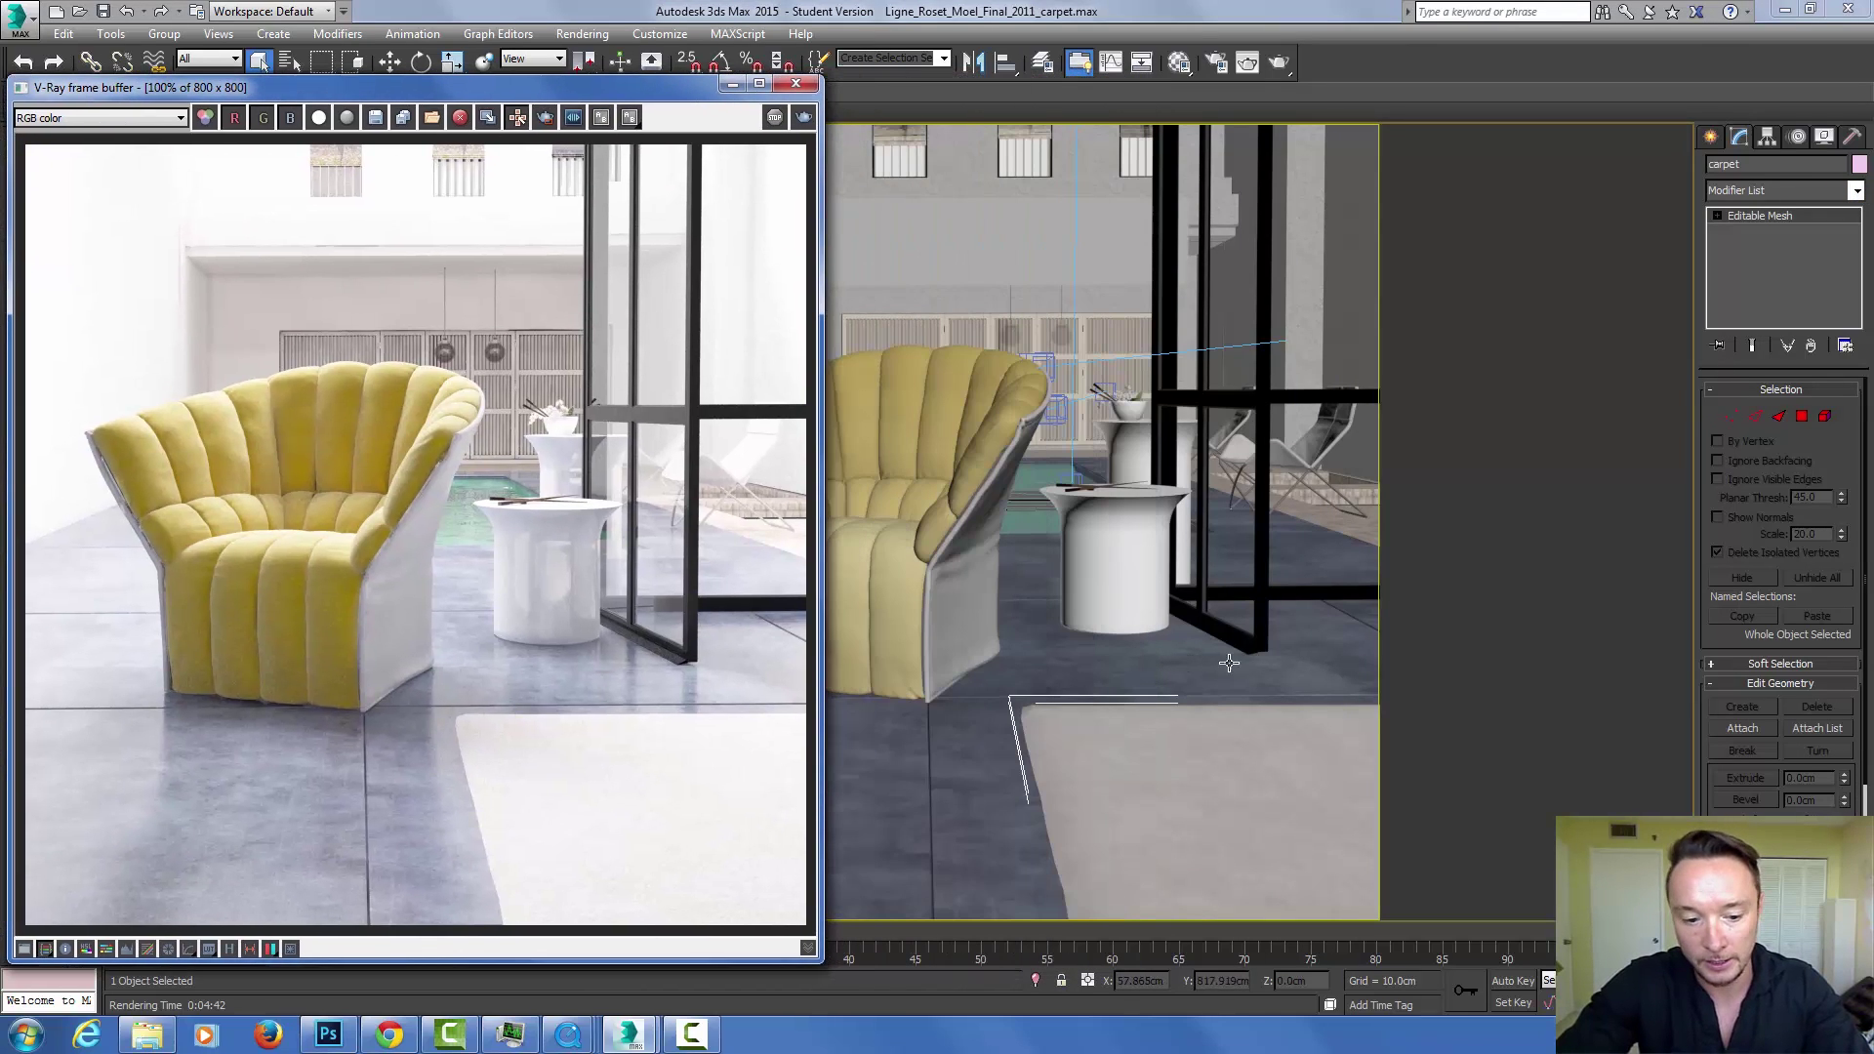
# Turn on edged faces, isolate the carpet and examine its mesh subdivision from a closer perspective.
pyautogui.click(1259, 736)
pyautogui.press('F4')
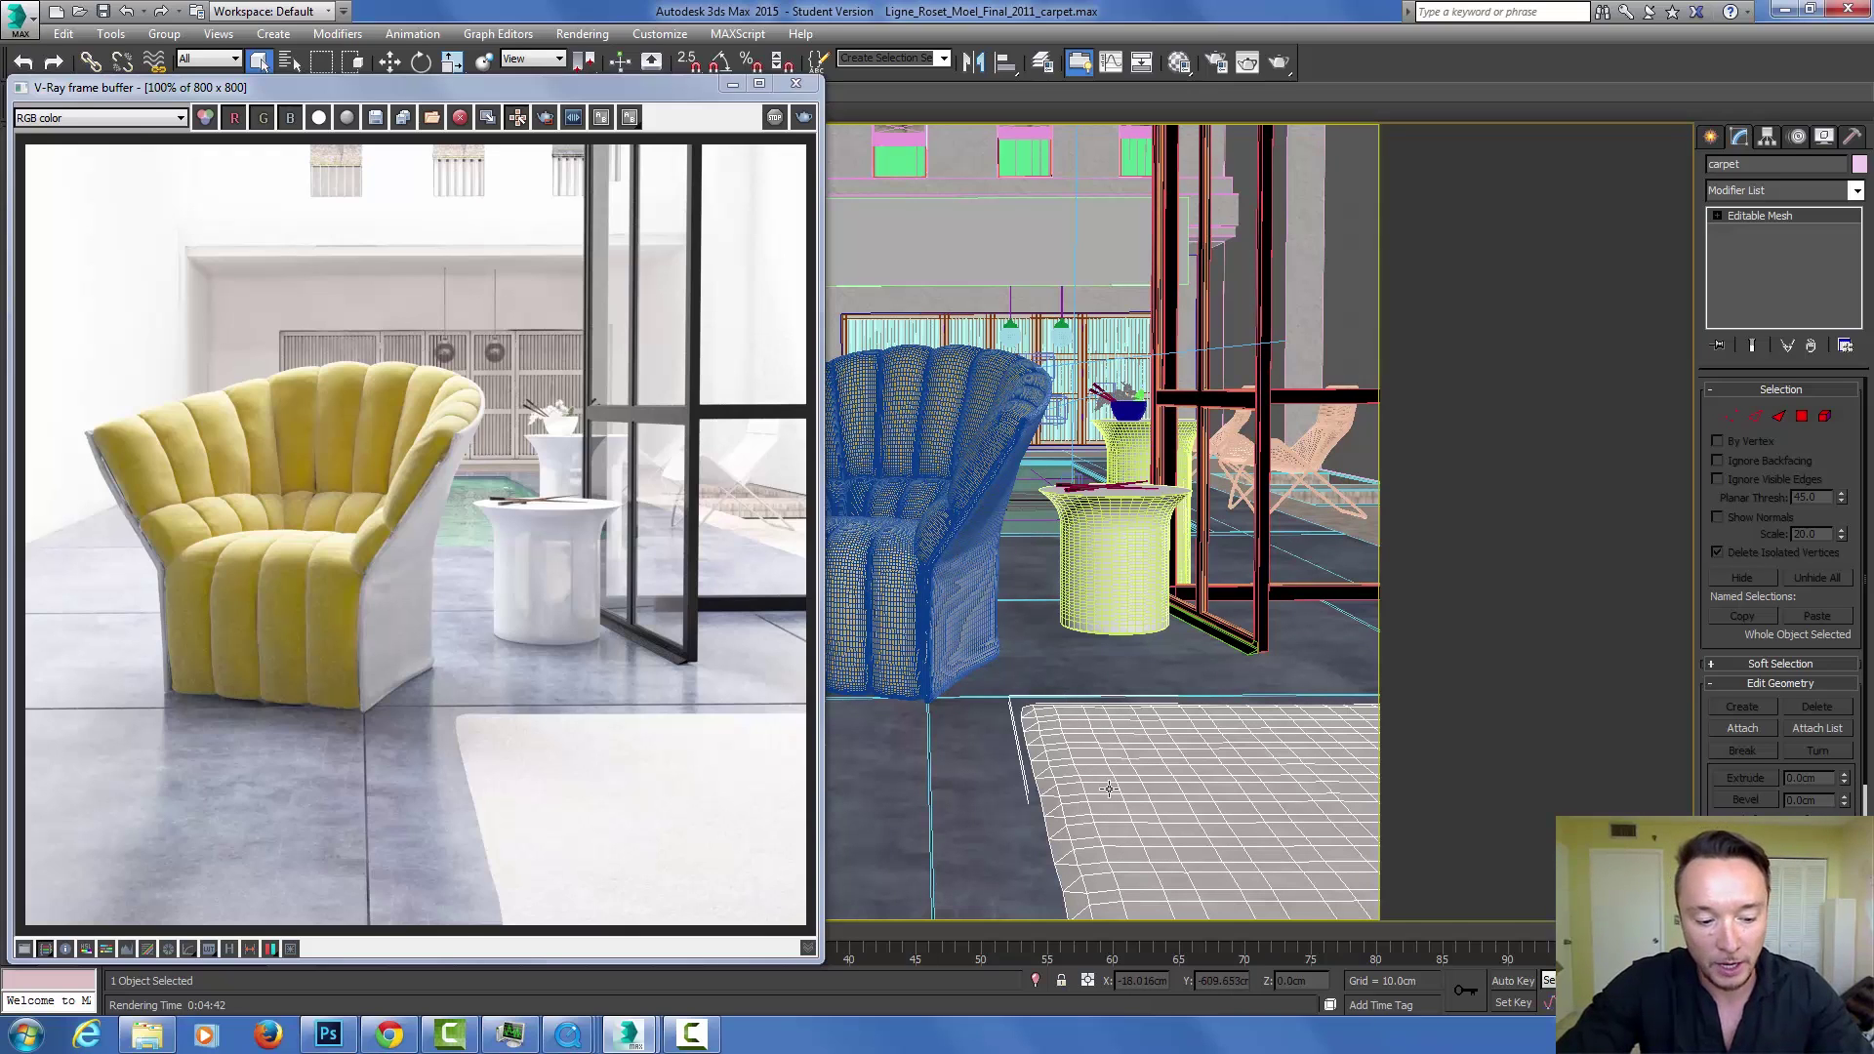
pyautogui.hotkey('alt', 'q')
pyautogui.scroll(3, 1132, 778)
pyautogui.keyDown('alt'); pyautogui.moveTo(1144, 772); pyautogui.dragTo(1091, 560, button='middle'); pyautogui.keyUp('alt')
pyautogui.scroll(4, 1079, 634)
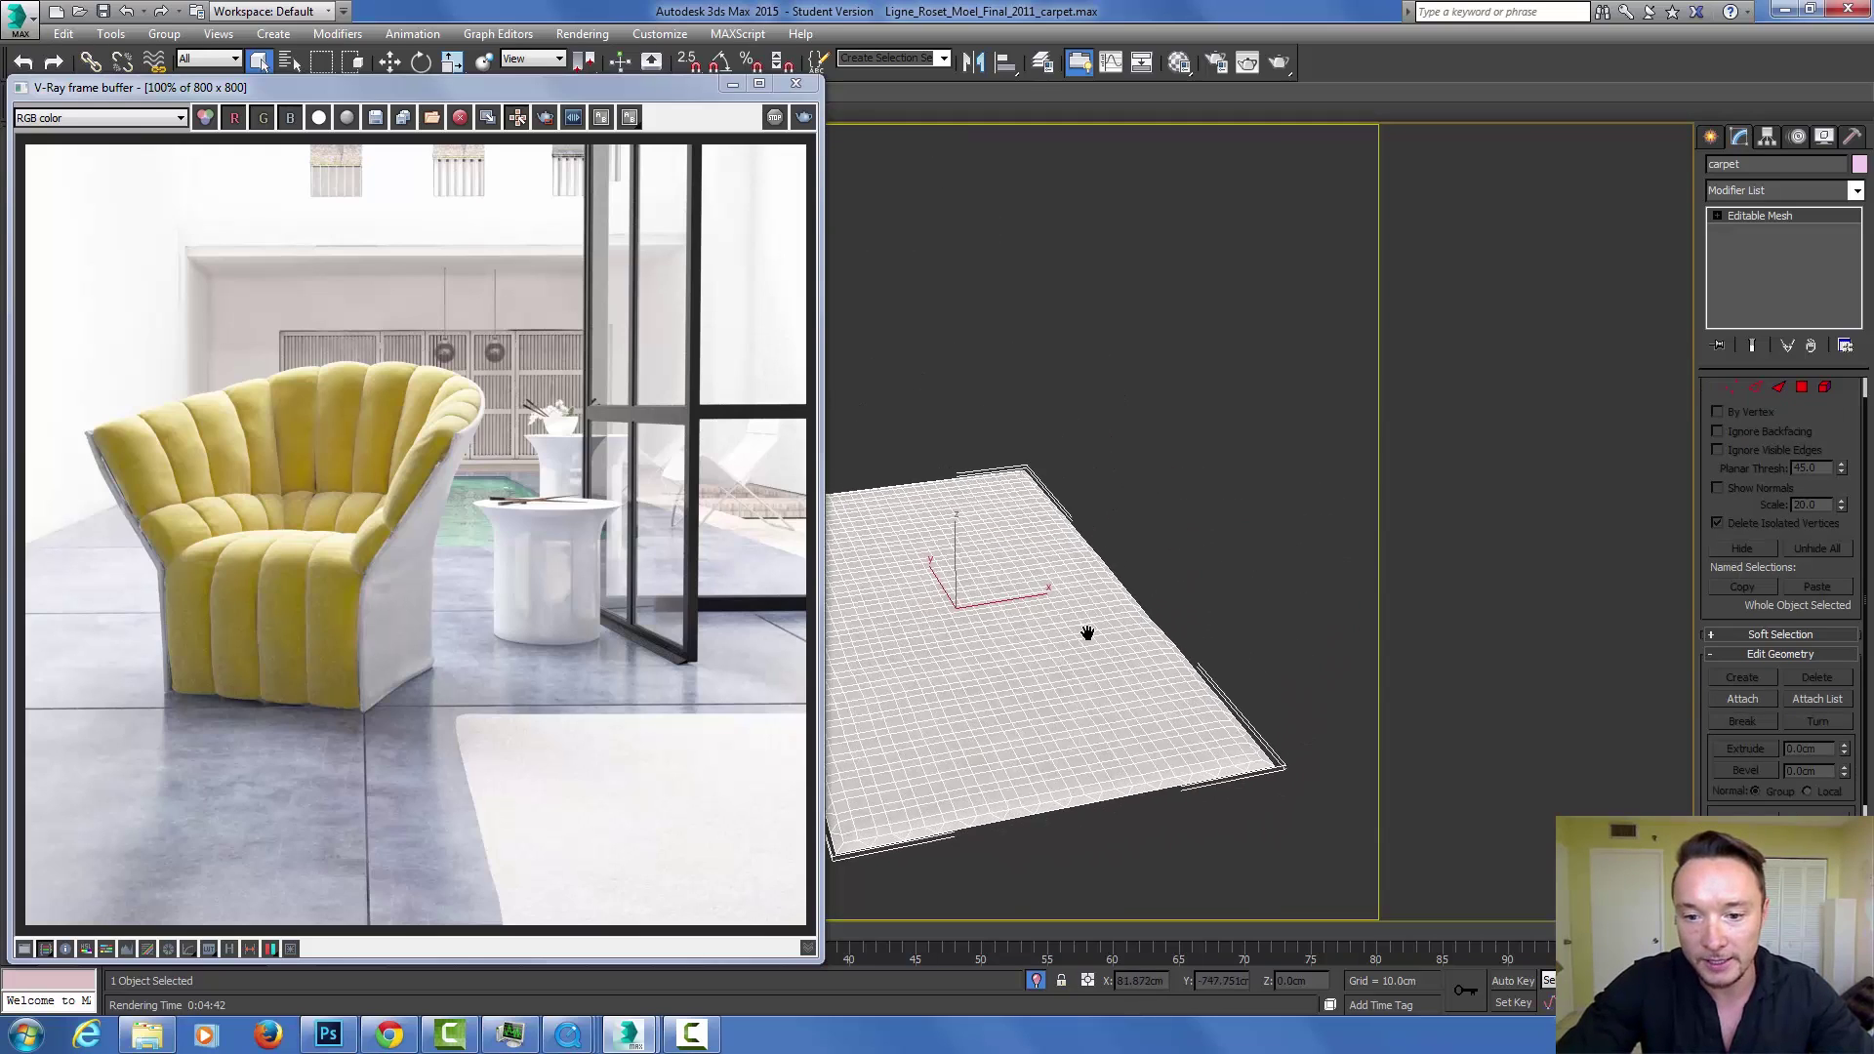
pyautogui.keyDown('alt'); pyautogui.moveTo(1090, 626); pyautogui.dragTo(1010, 648, button='middle'); pyautogui.keyUp('alt')
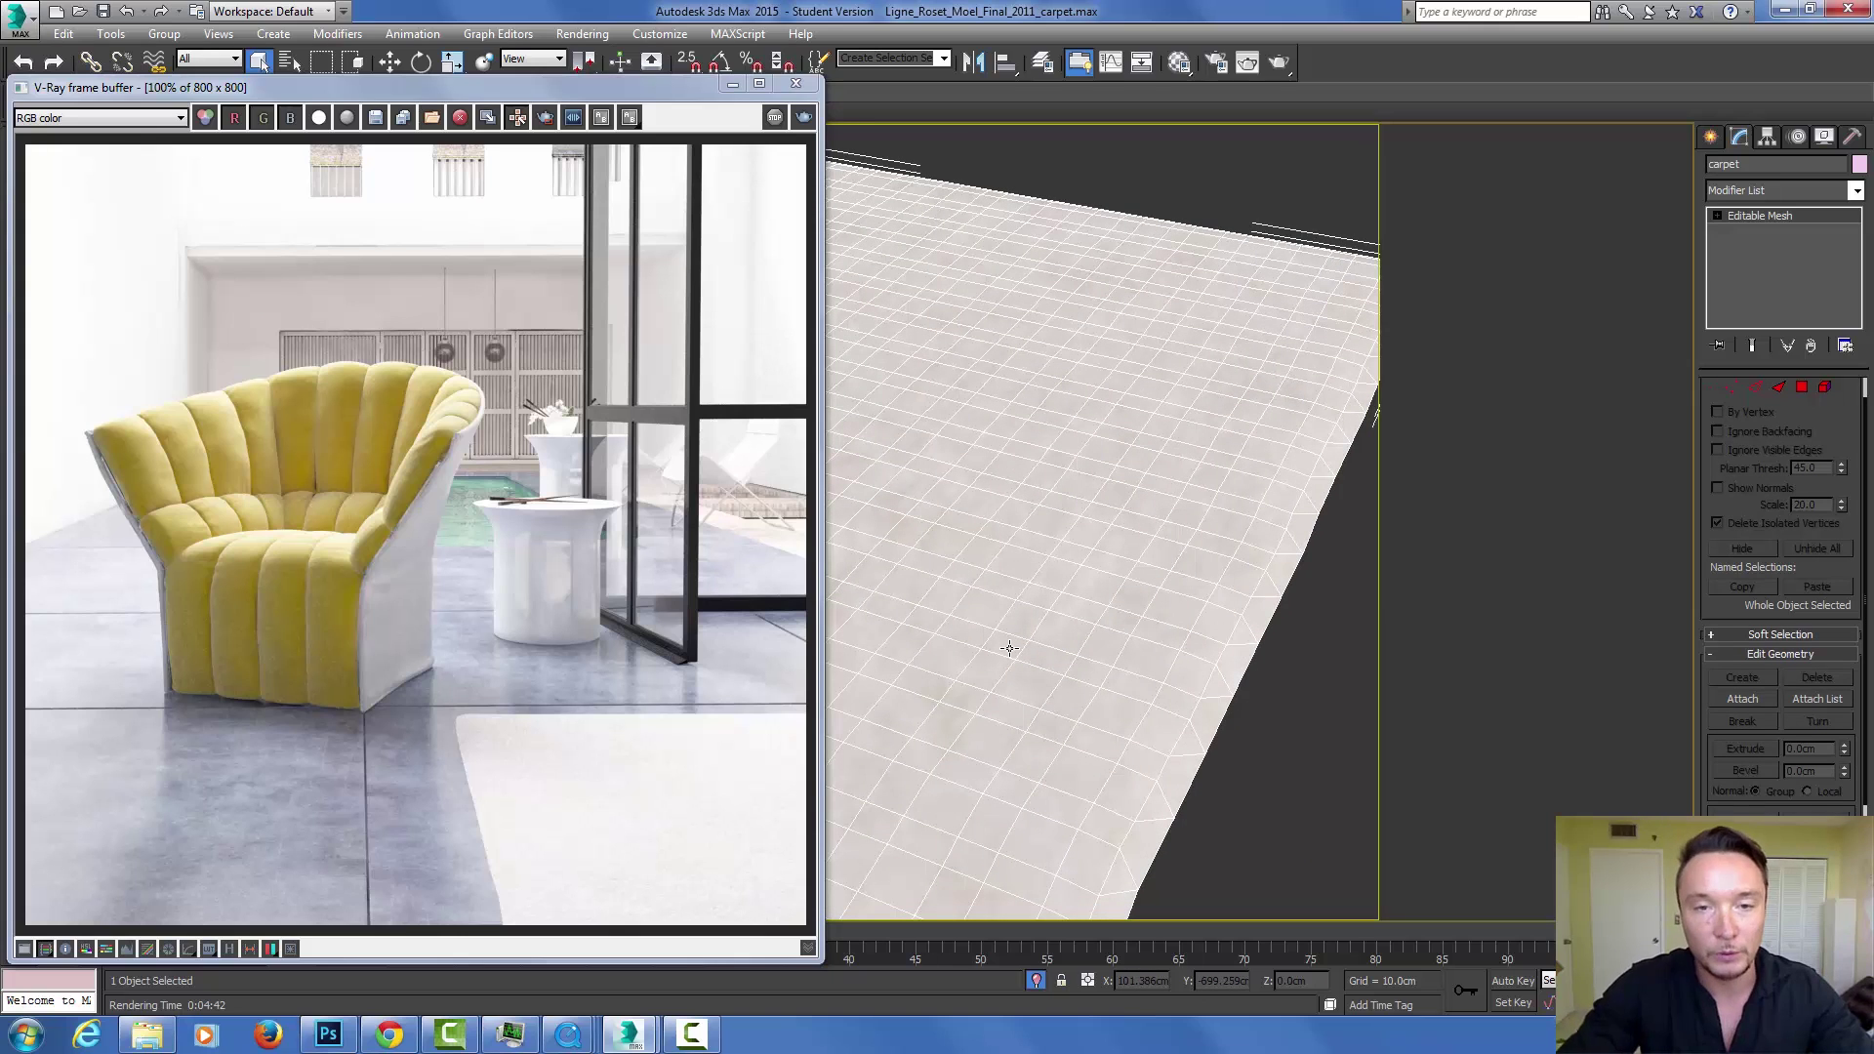
# Return the viewport to VRayPhysicalCamera001 and create a VRayFur object on the carpet.
pyautogui.press('c')
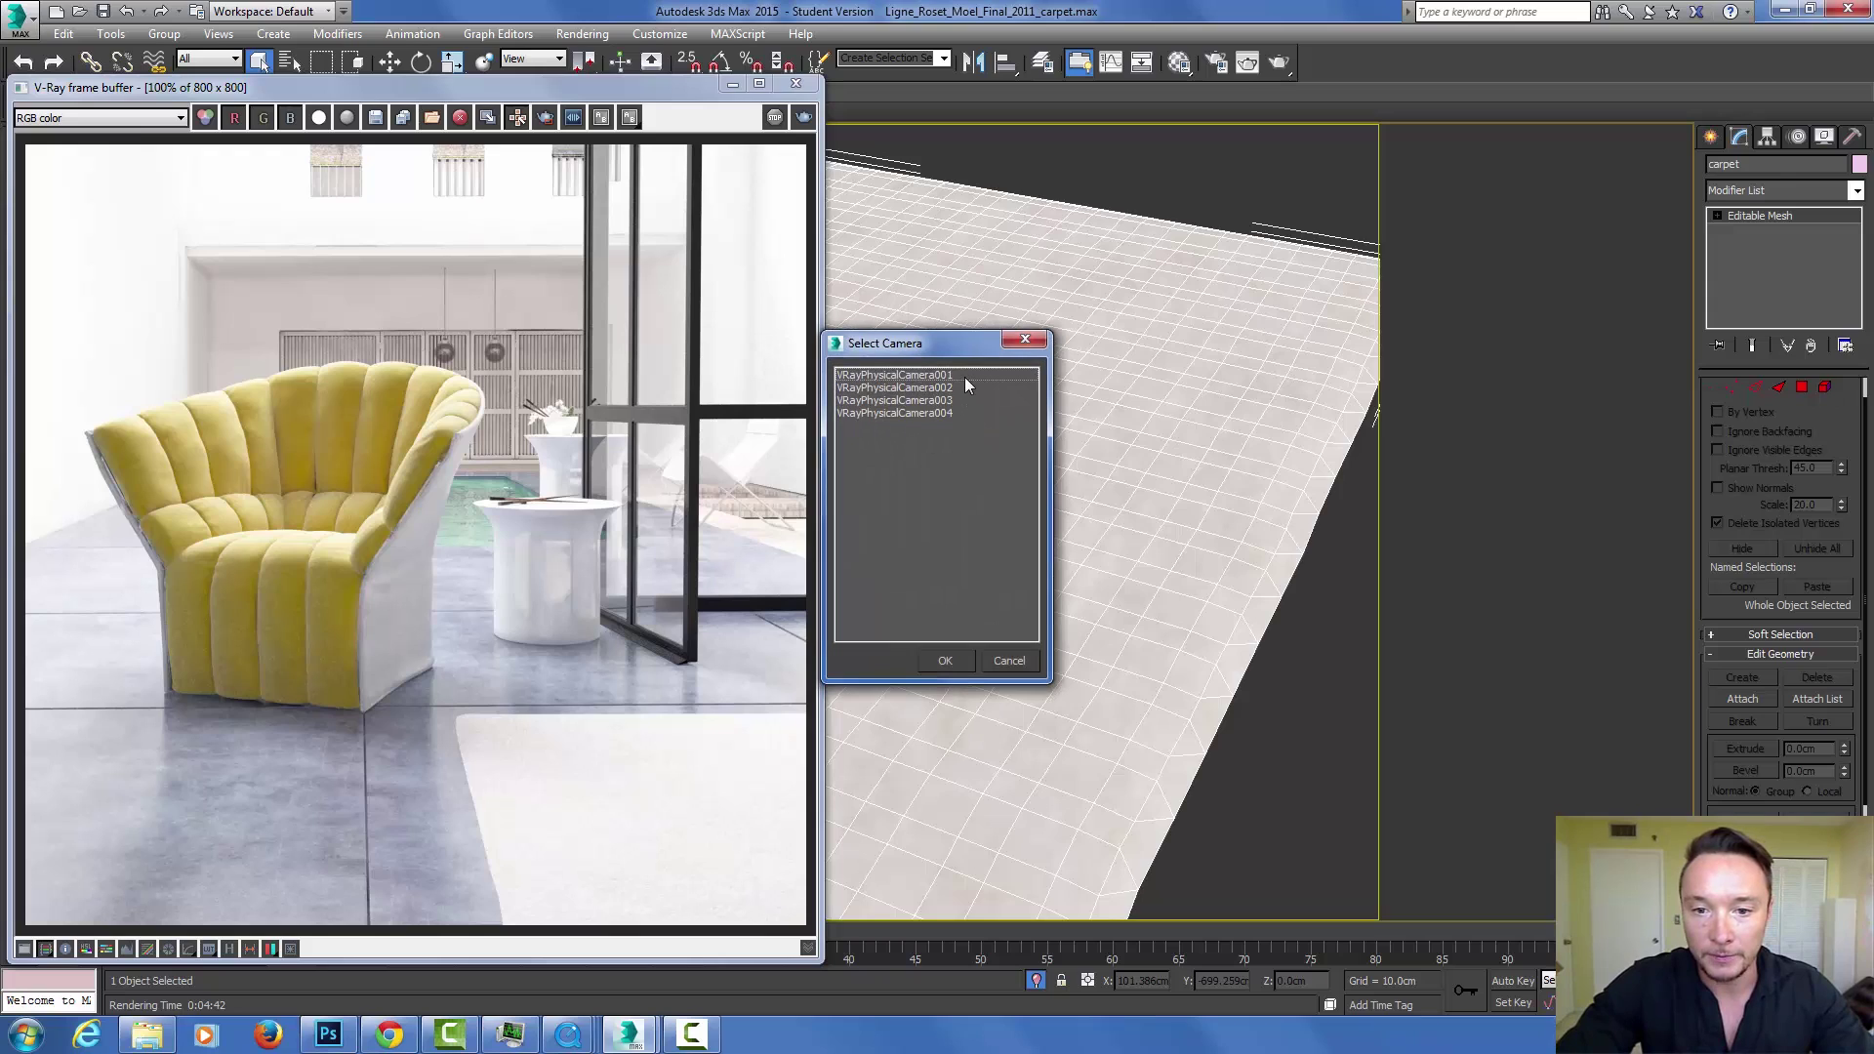
pyautogui.doubleClick(964, 376)
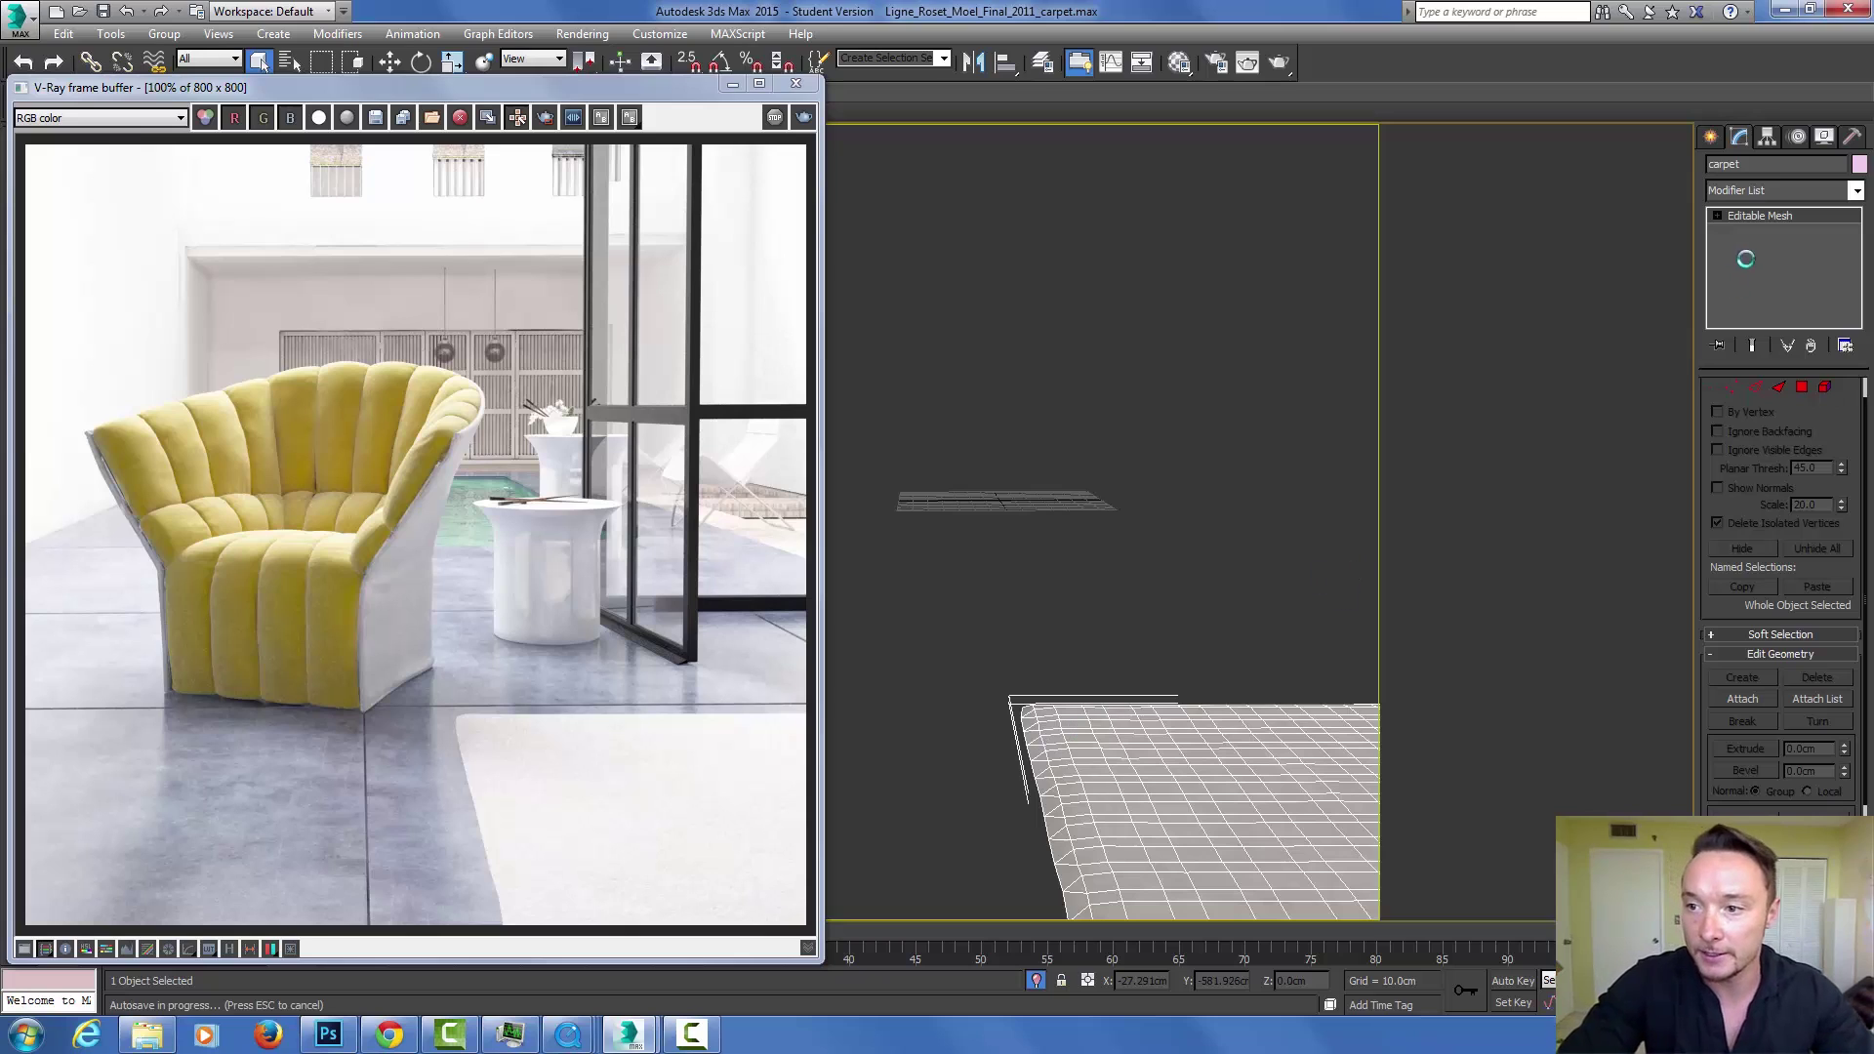
pyautogui.click(1856, 191)
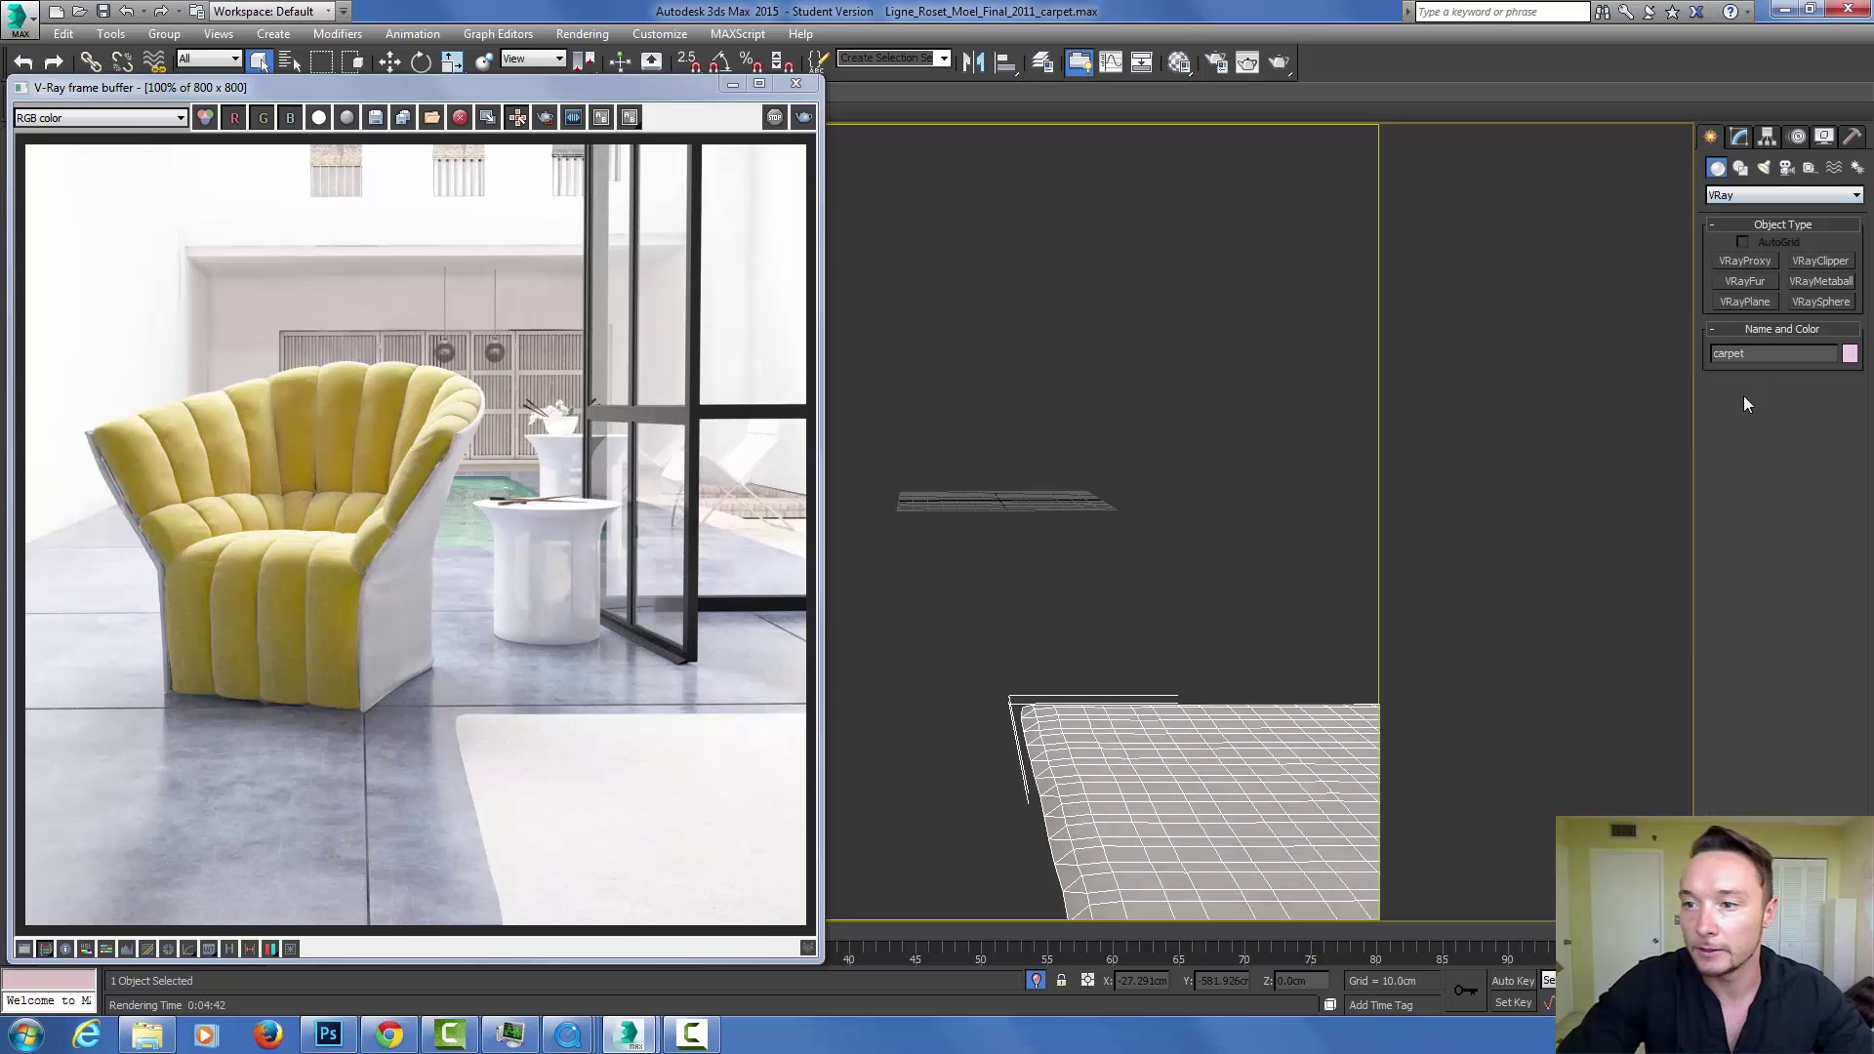
pyautogui.click(1758, 281)
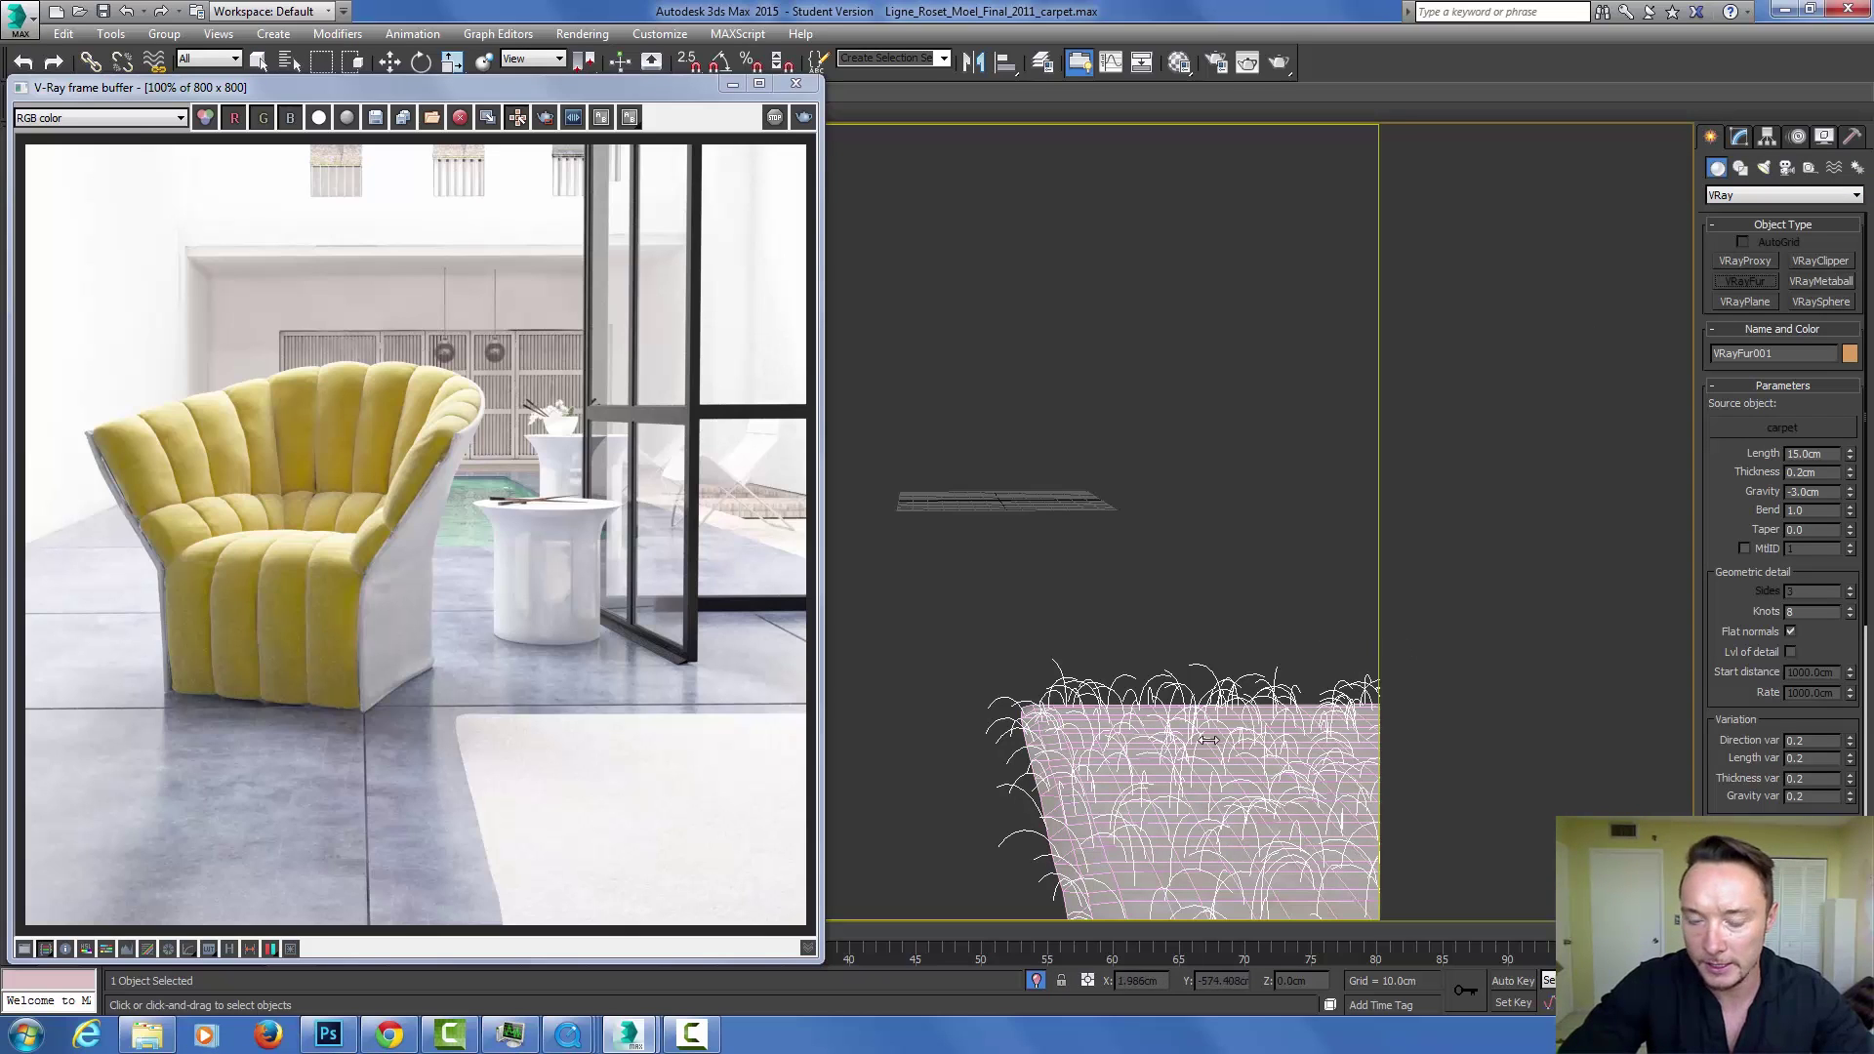
# Reposition the V-Ray frame buffer and draw a render region around the carpet in the rendered image.
pyautogui.moveTo(677, 90); pyautogui.dragTo(742, 87)
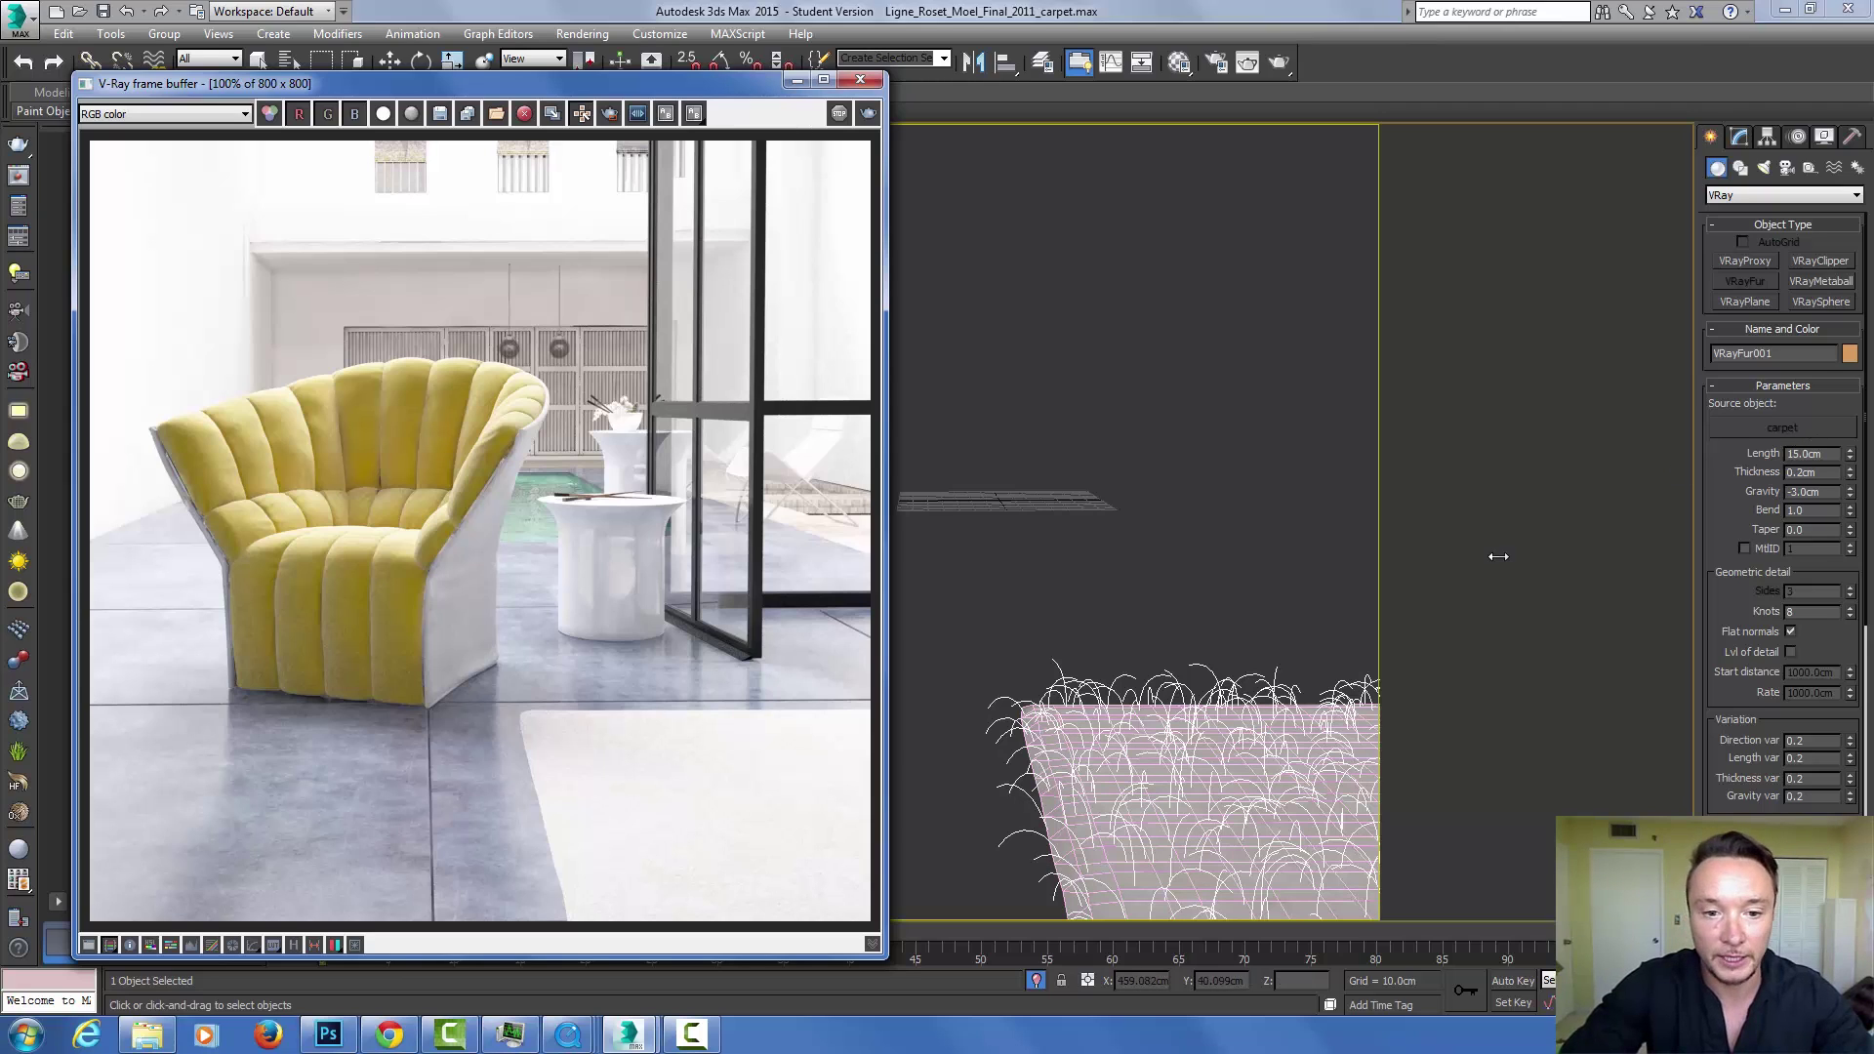
pyautogui.moveTo(754, 90); pyautogui.dragTo(871, 91)
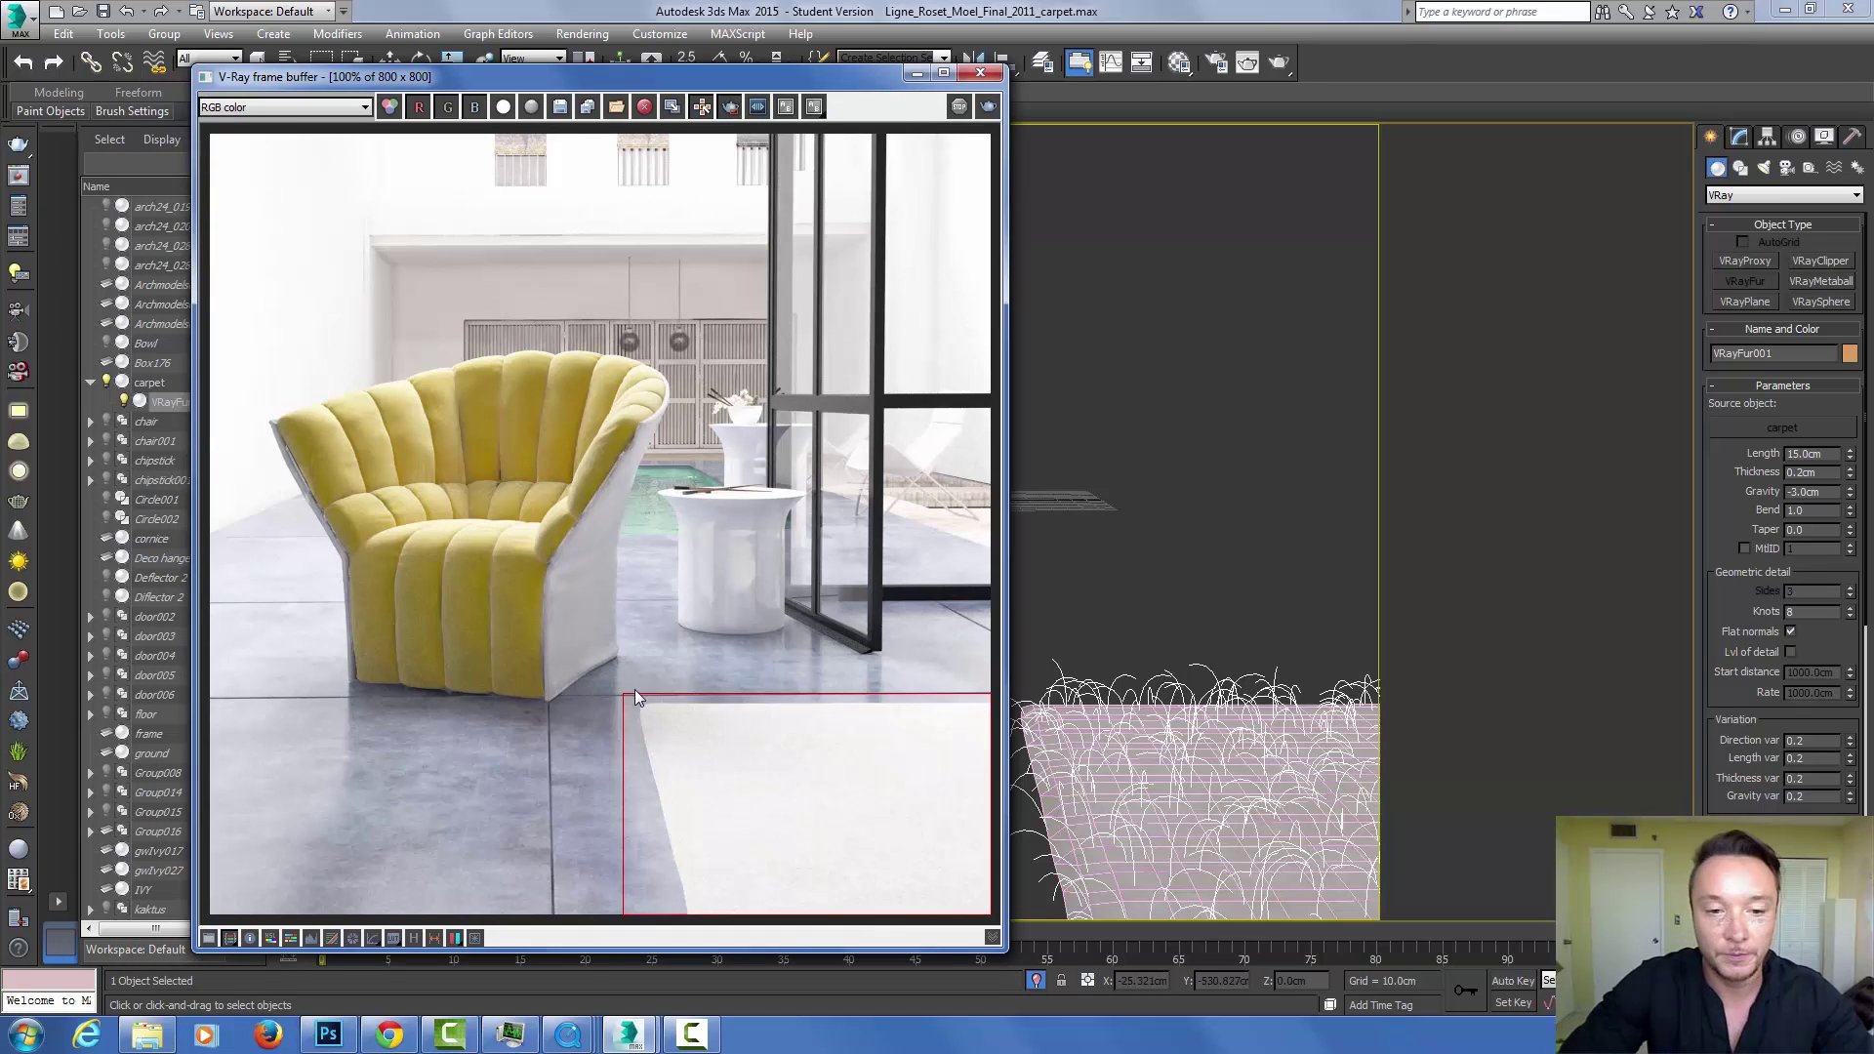
pyautogui.moveTo(631, 684); pyautogui.dragTo(991, 914)
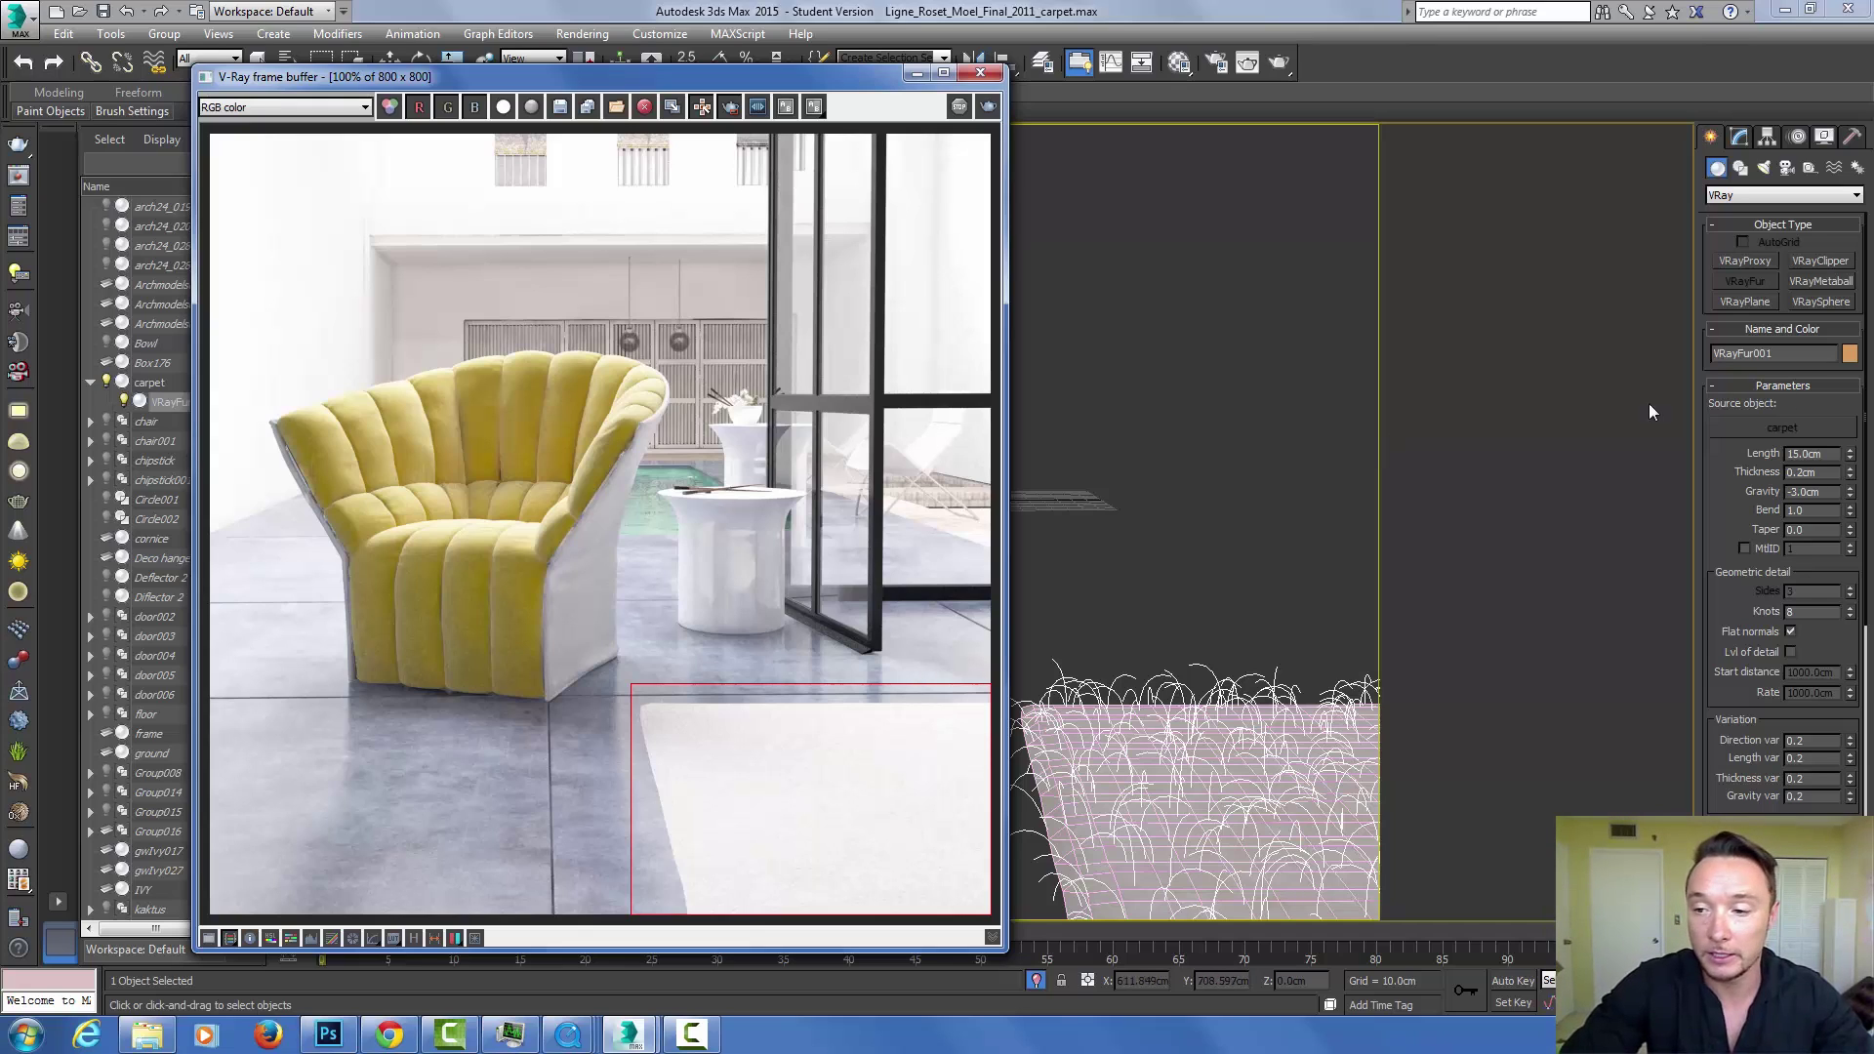
# Set the carpet fur's gravity and thickness to 0.02 cm each.
pyautogui.moveTo(1723, 502); pyautogui.dragTo(1723, 496)
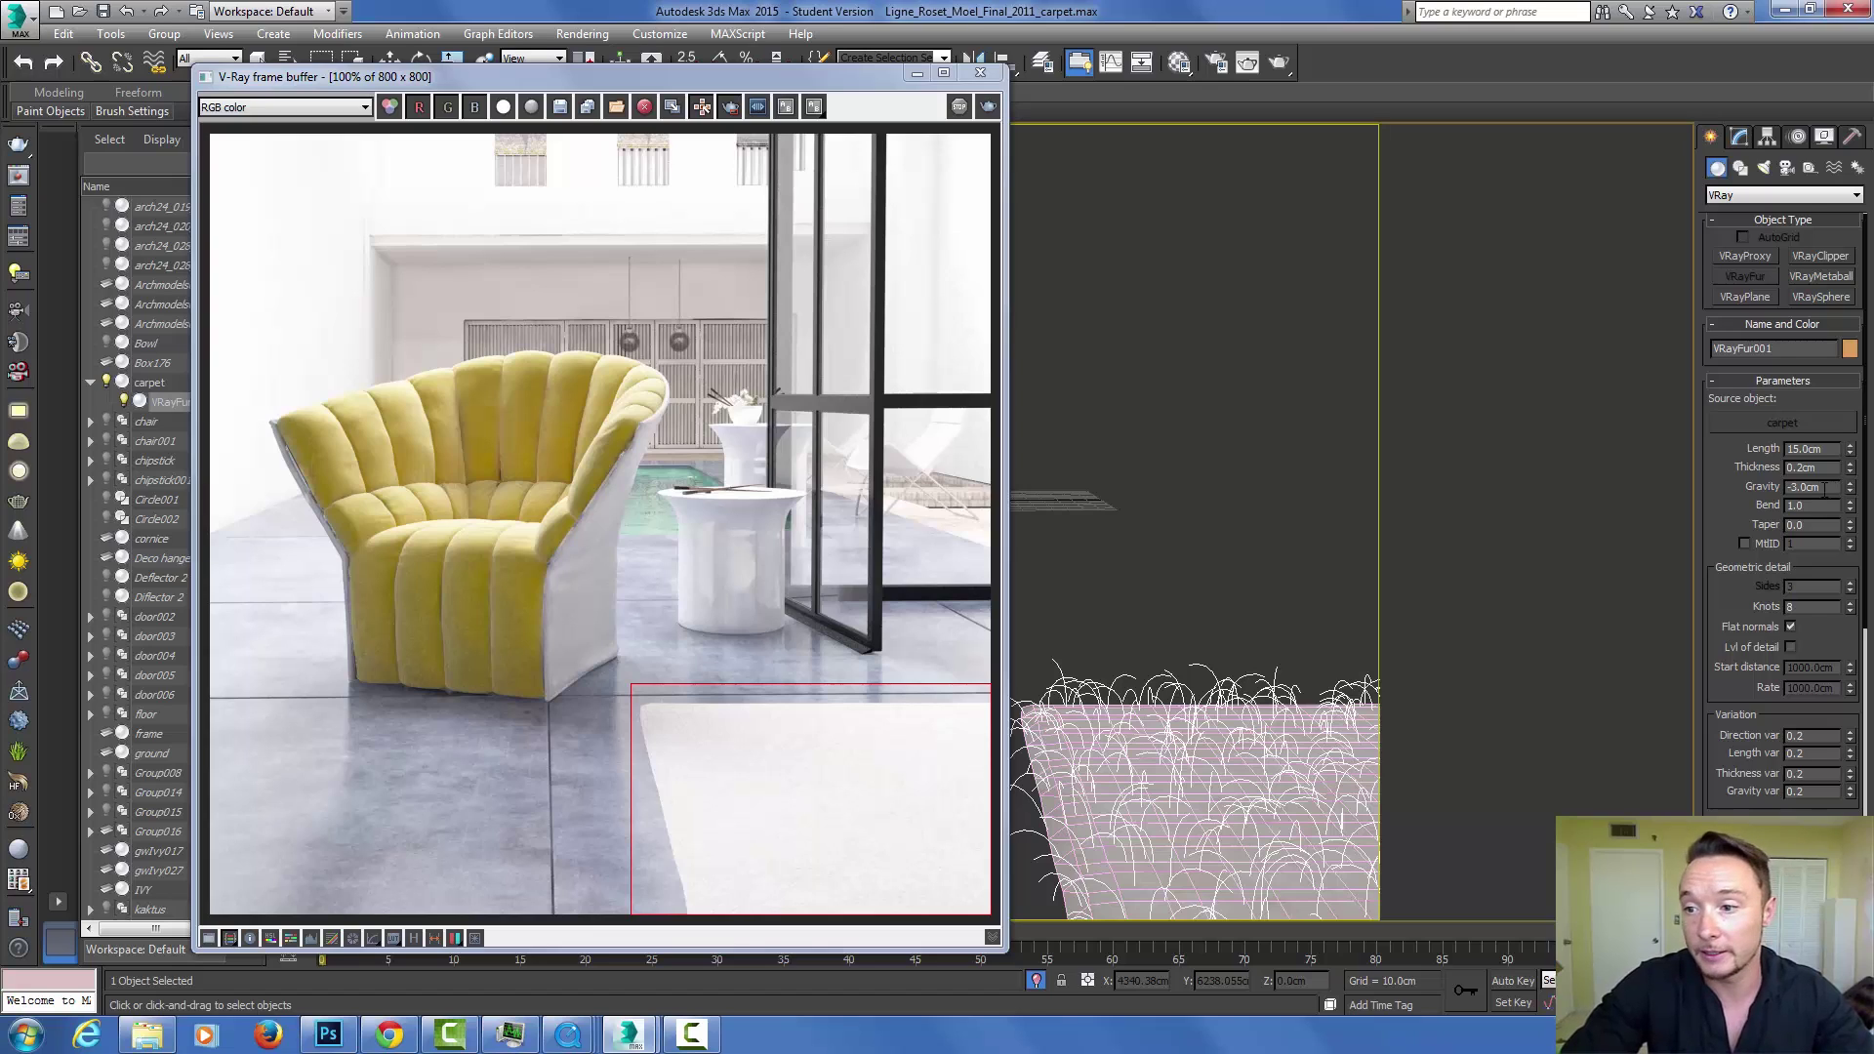
pyautogui.moveTo(1833, 488); pyautogui.dragTo(1712, 484)
pyautogui.click(1837, 486)
pyautogui.write('-')
pyautogui.press('Return')
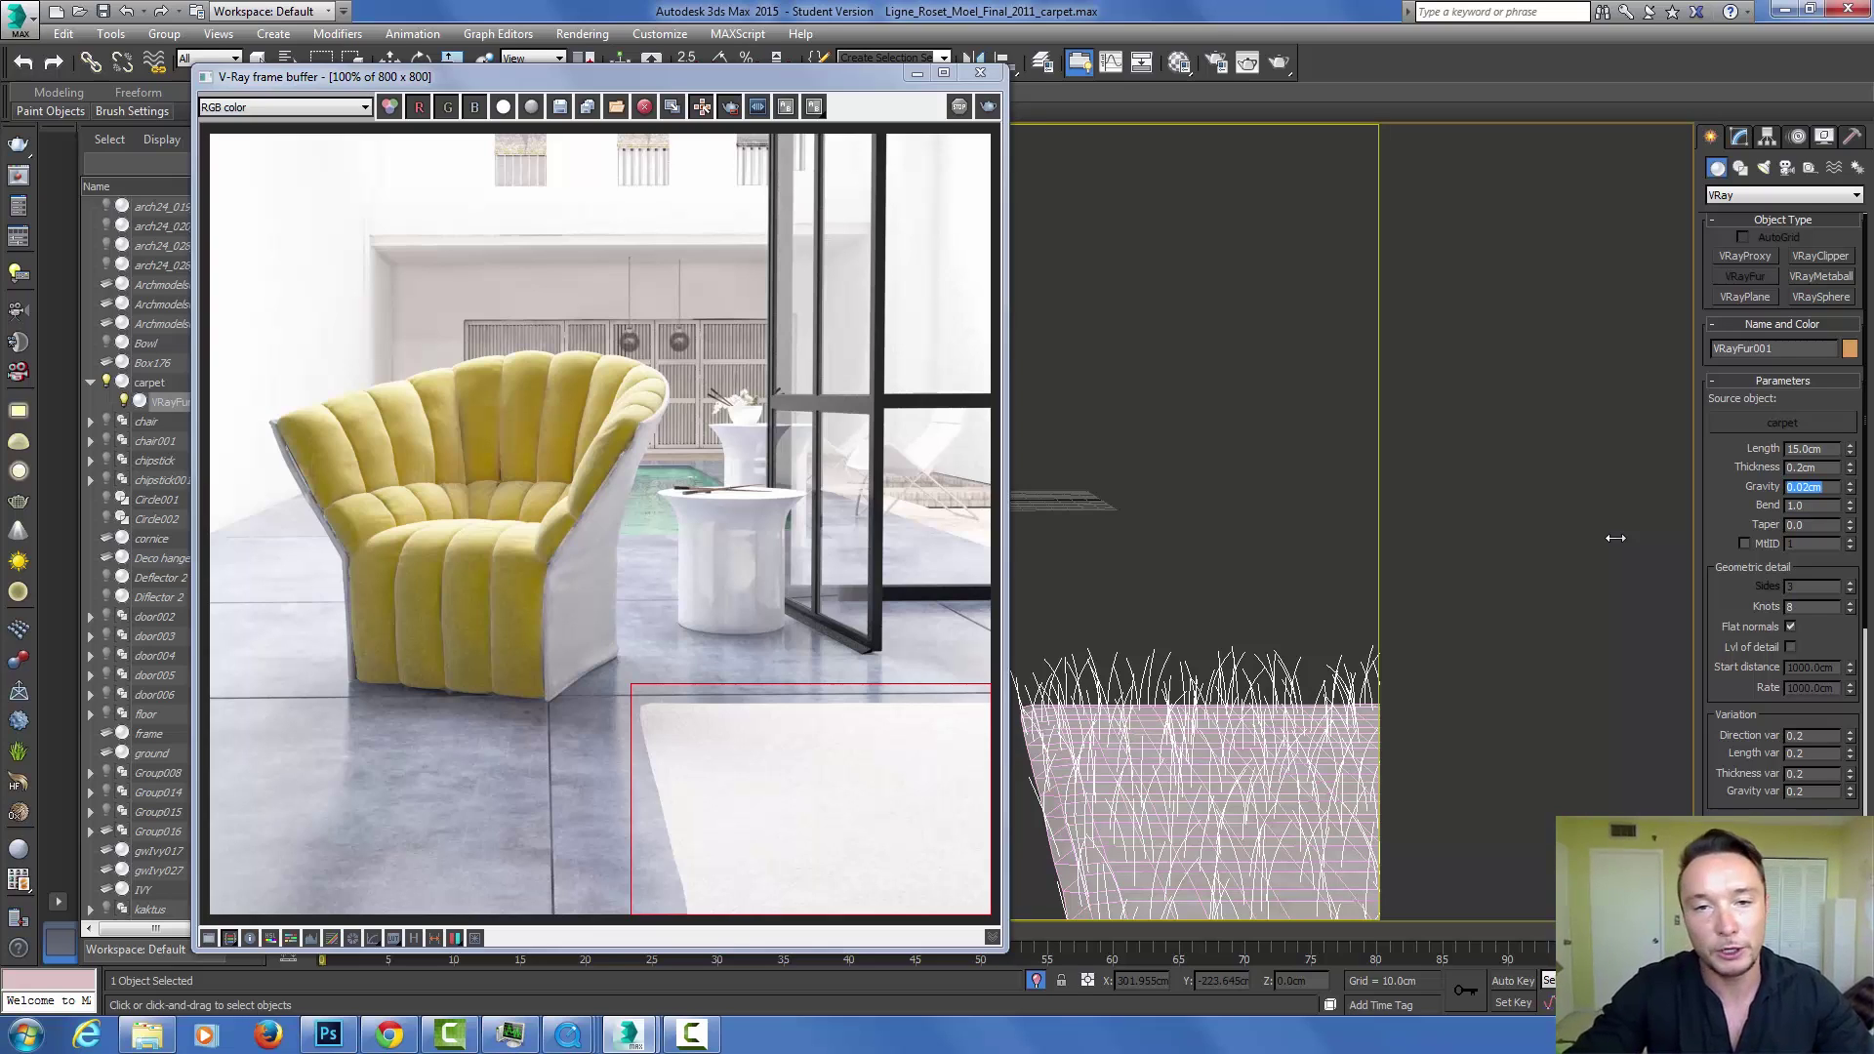
pyautogui.click(1800, 470)
pyautogui.write('0')
pyautogui.press('Return')
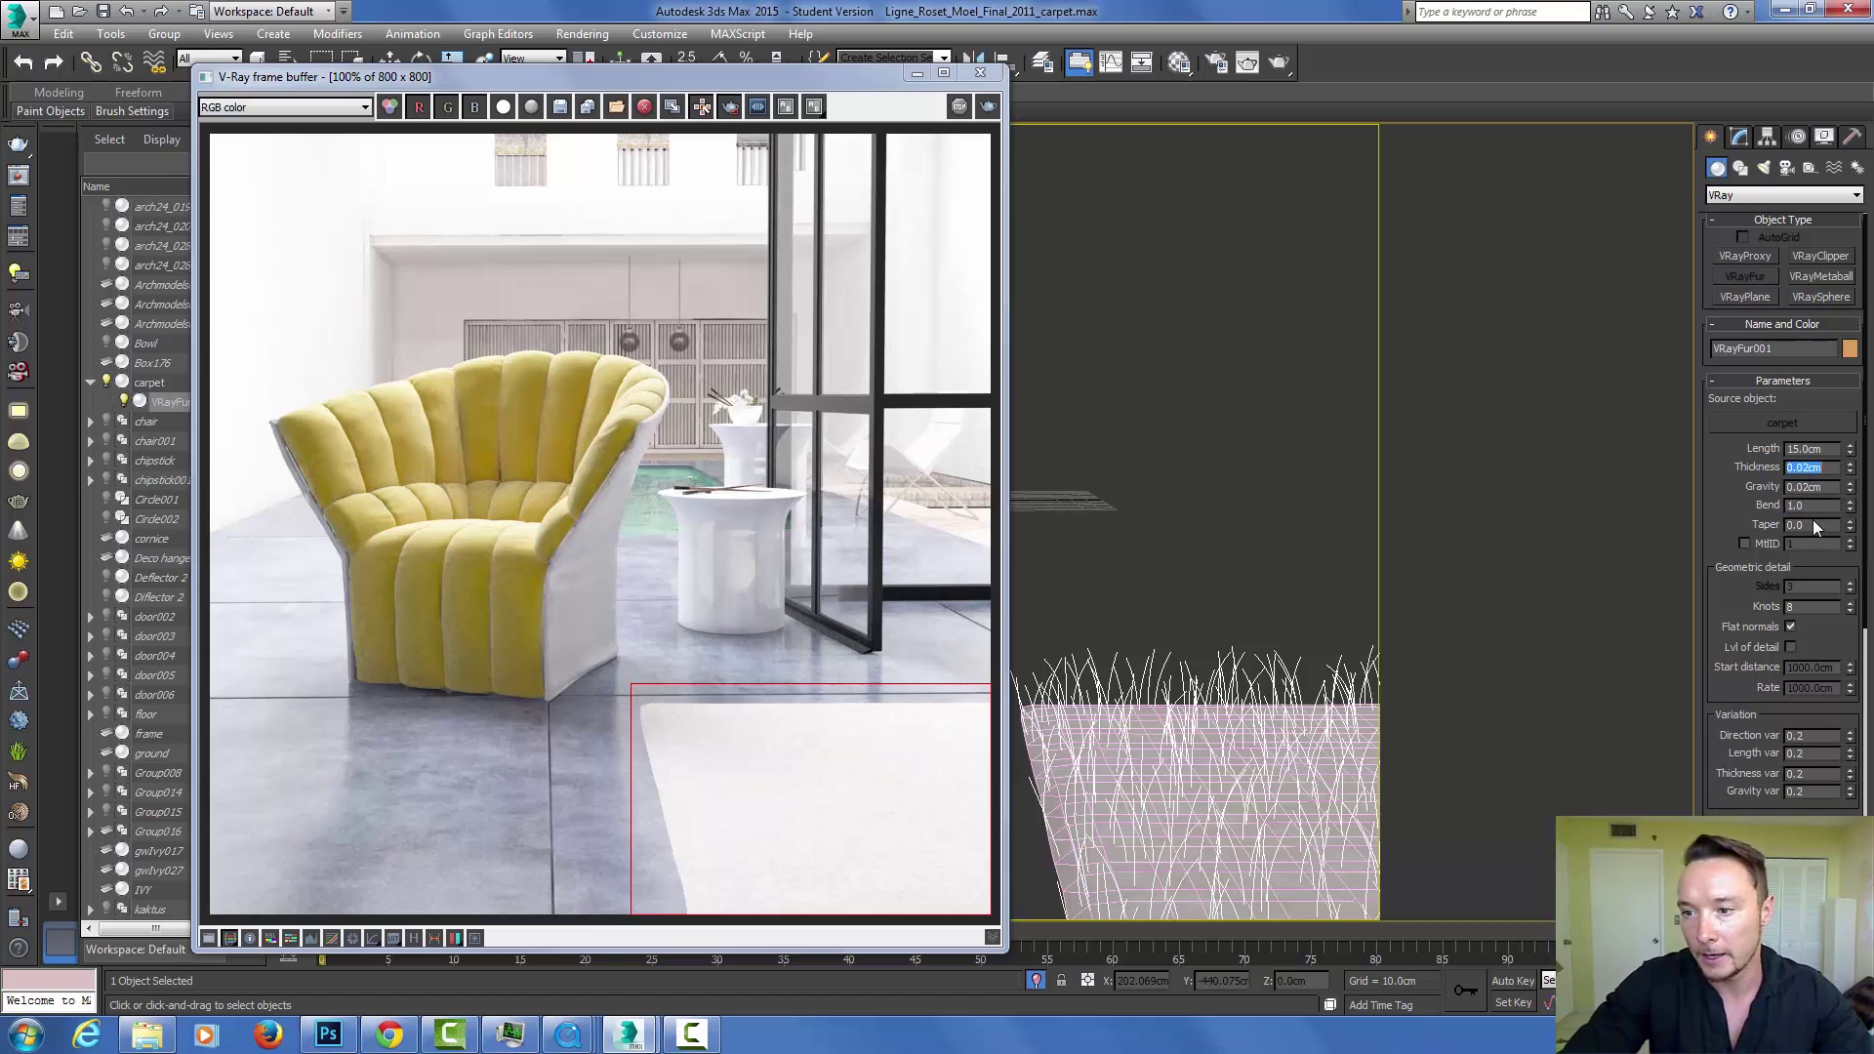
# Set the carpet fur's bend to 0.02 and its taper to 0.07.
pyautogui.doubleClick(1818, 505)
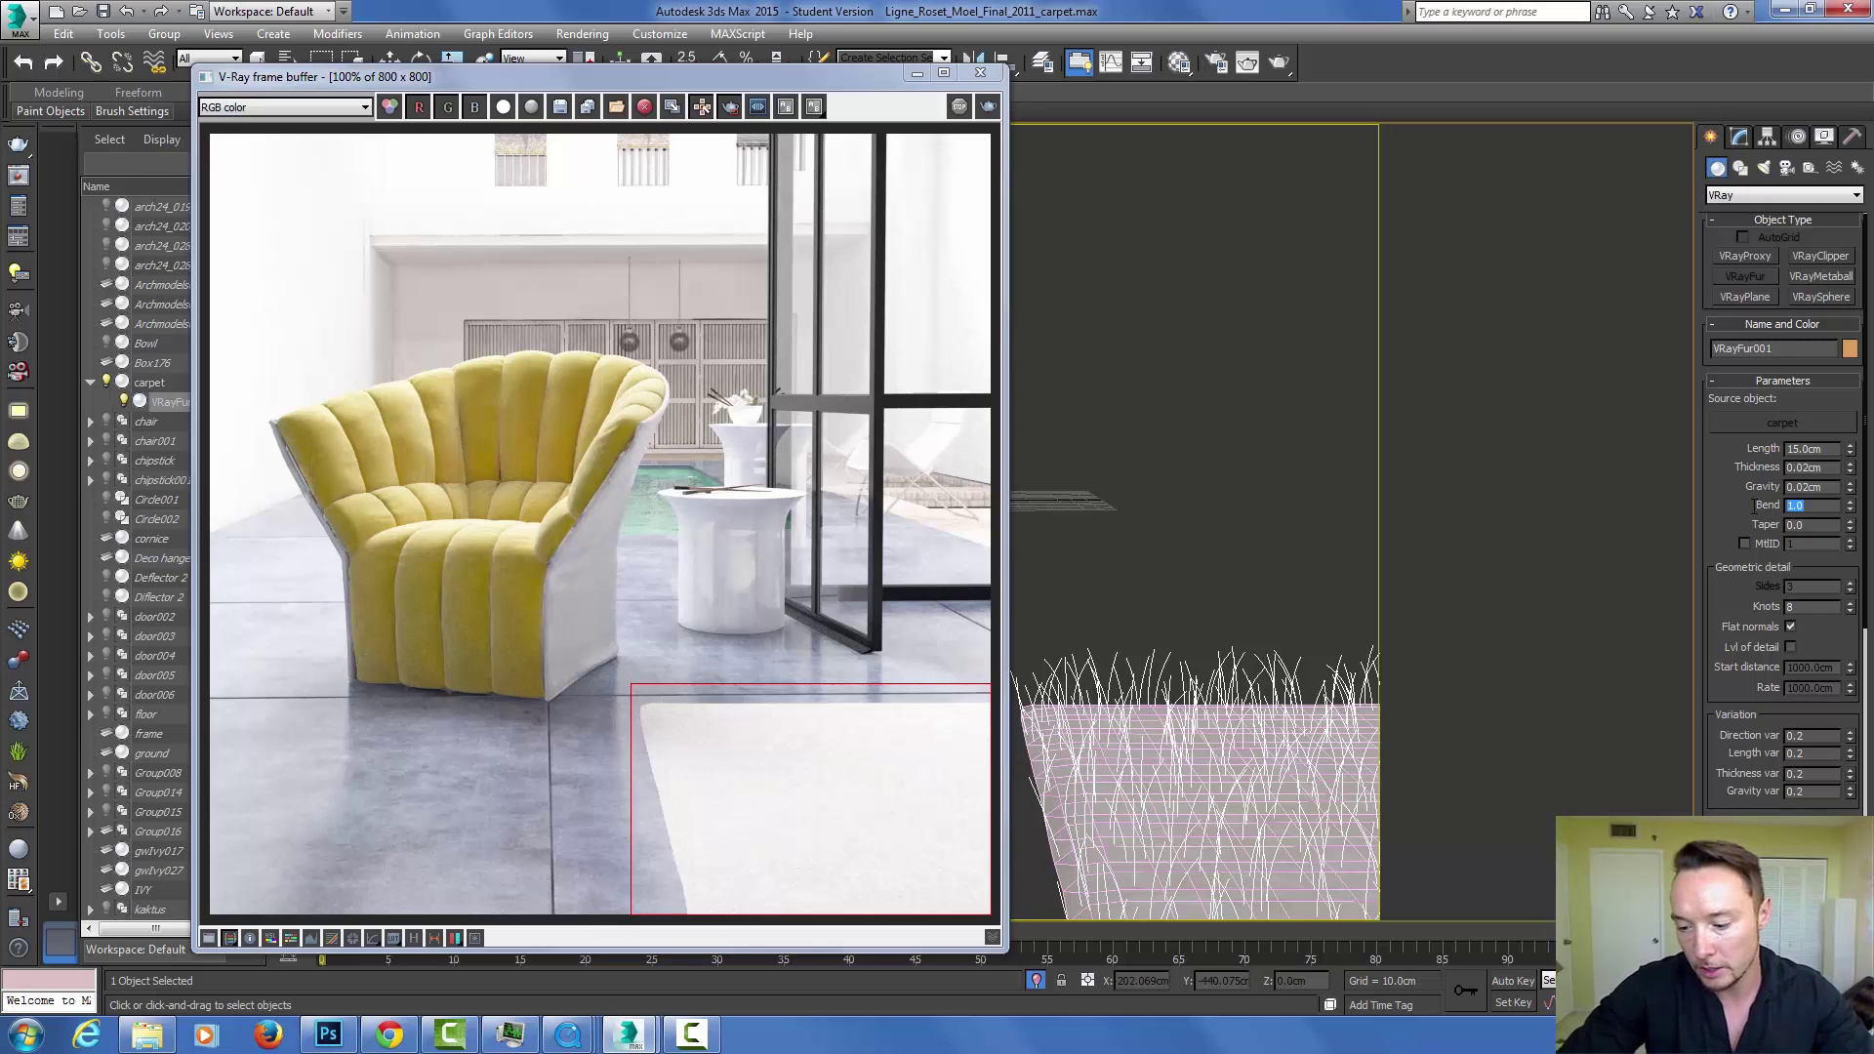
pyautogui.write('0.02')
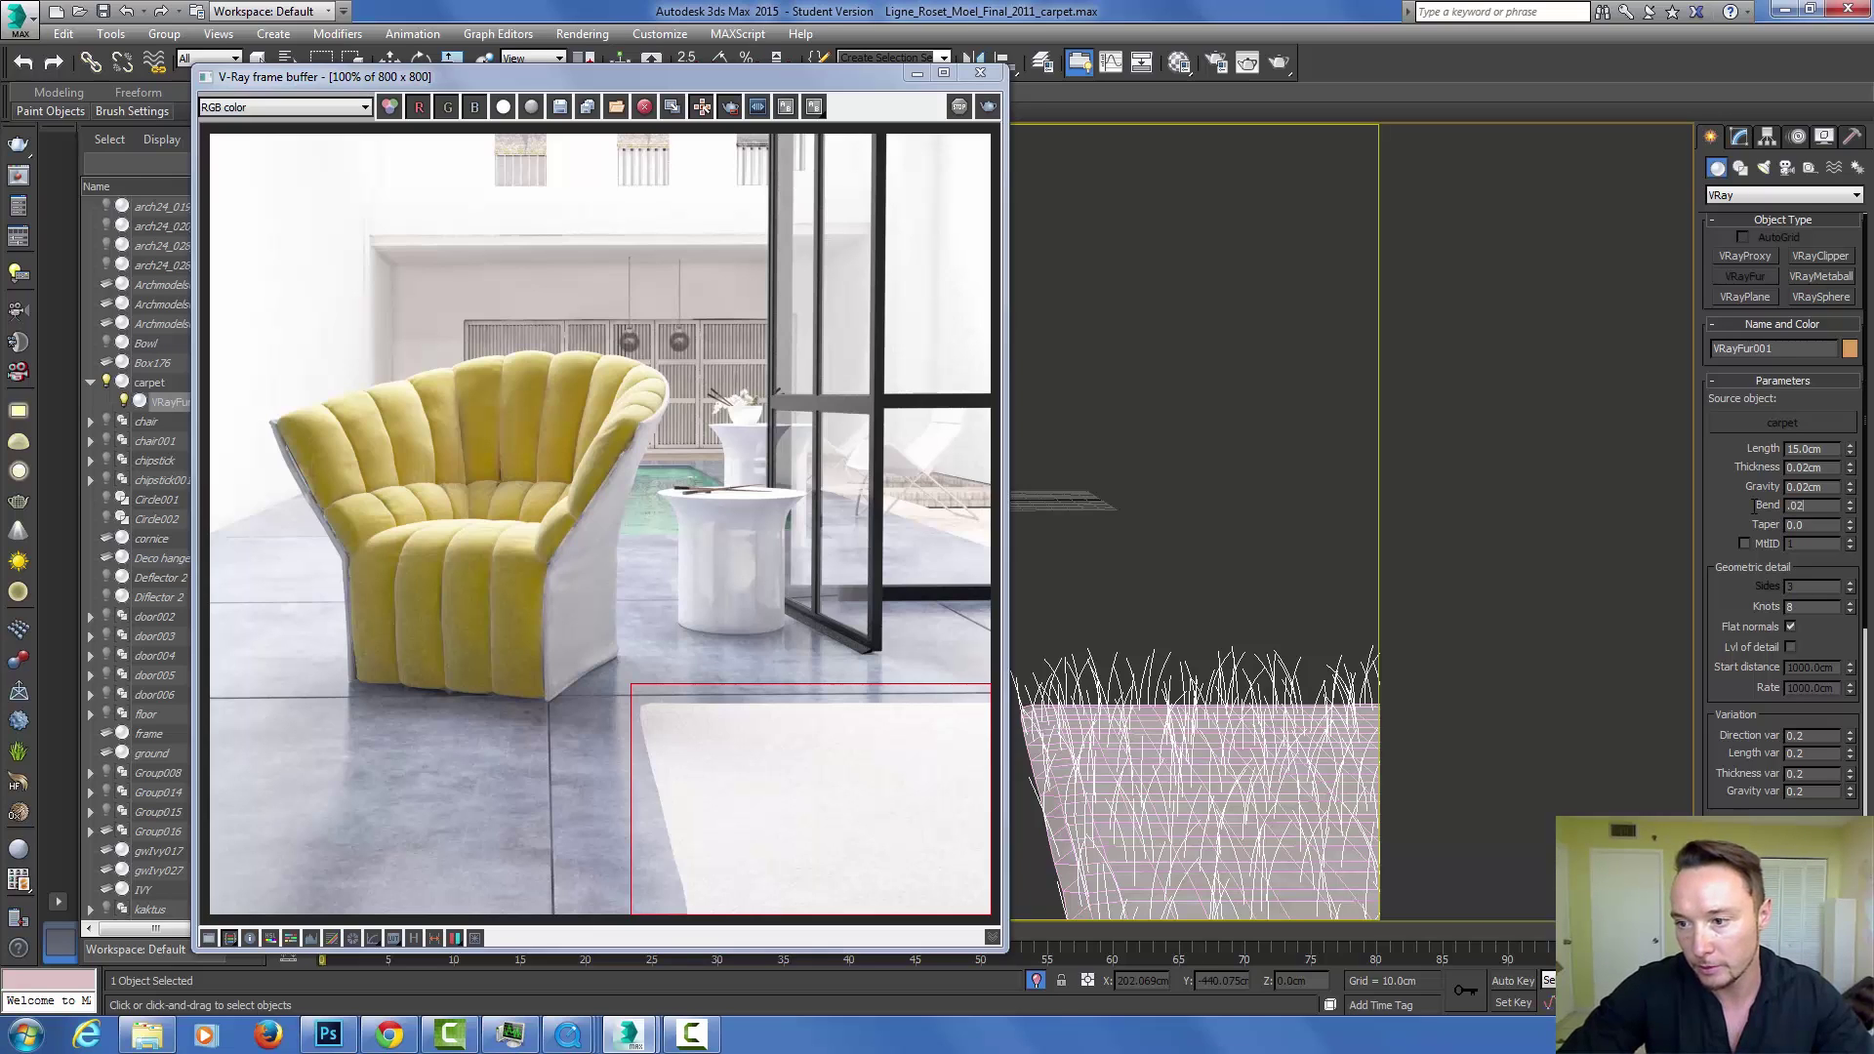
pyautogui.press('Return')
pyautogui.doubleClick(1796, 525)
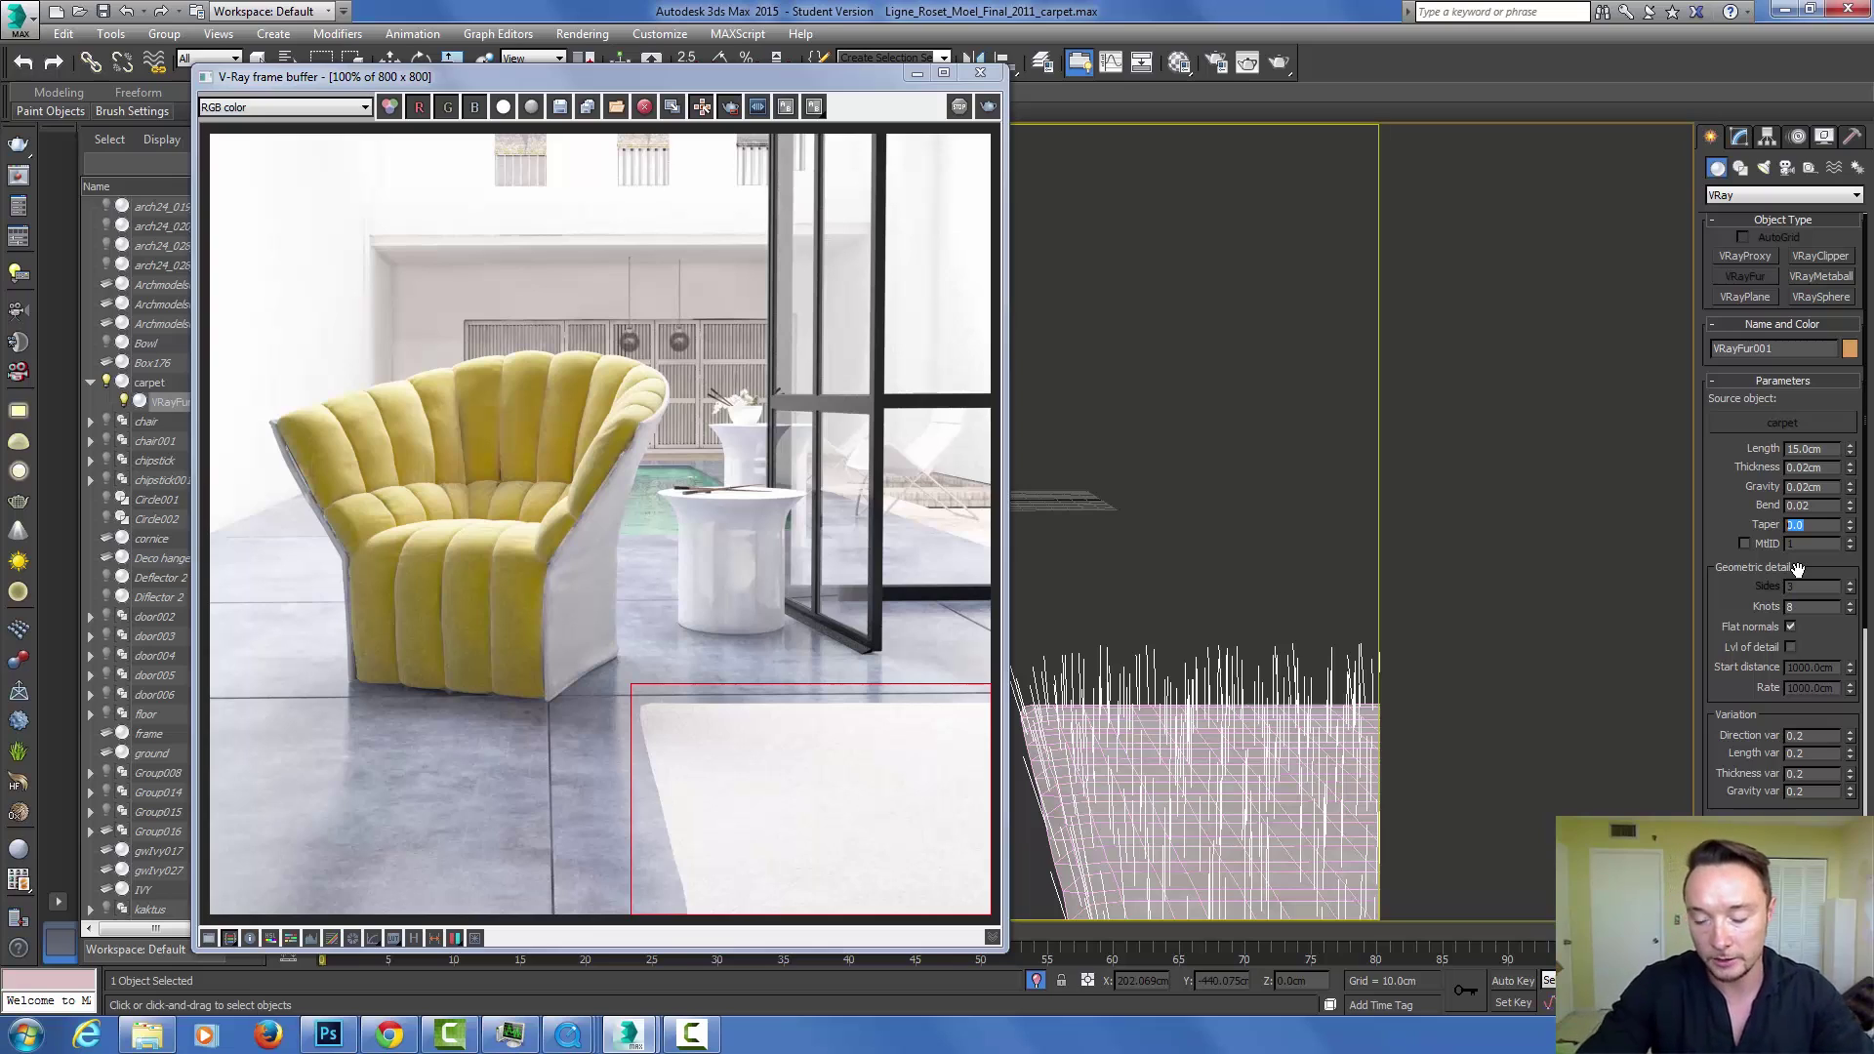
pyautogui.write('.0')
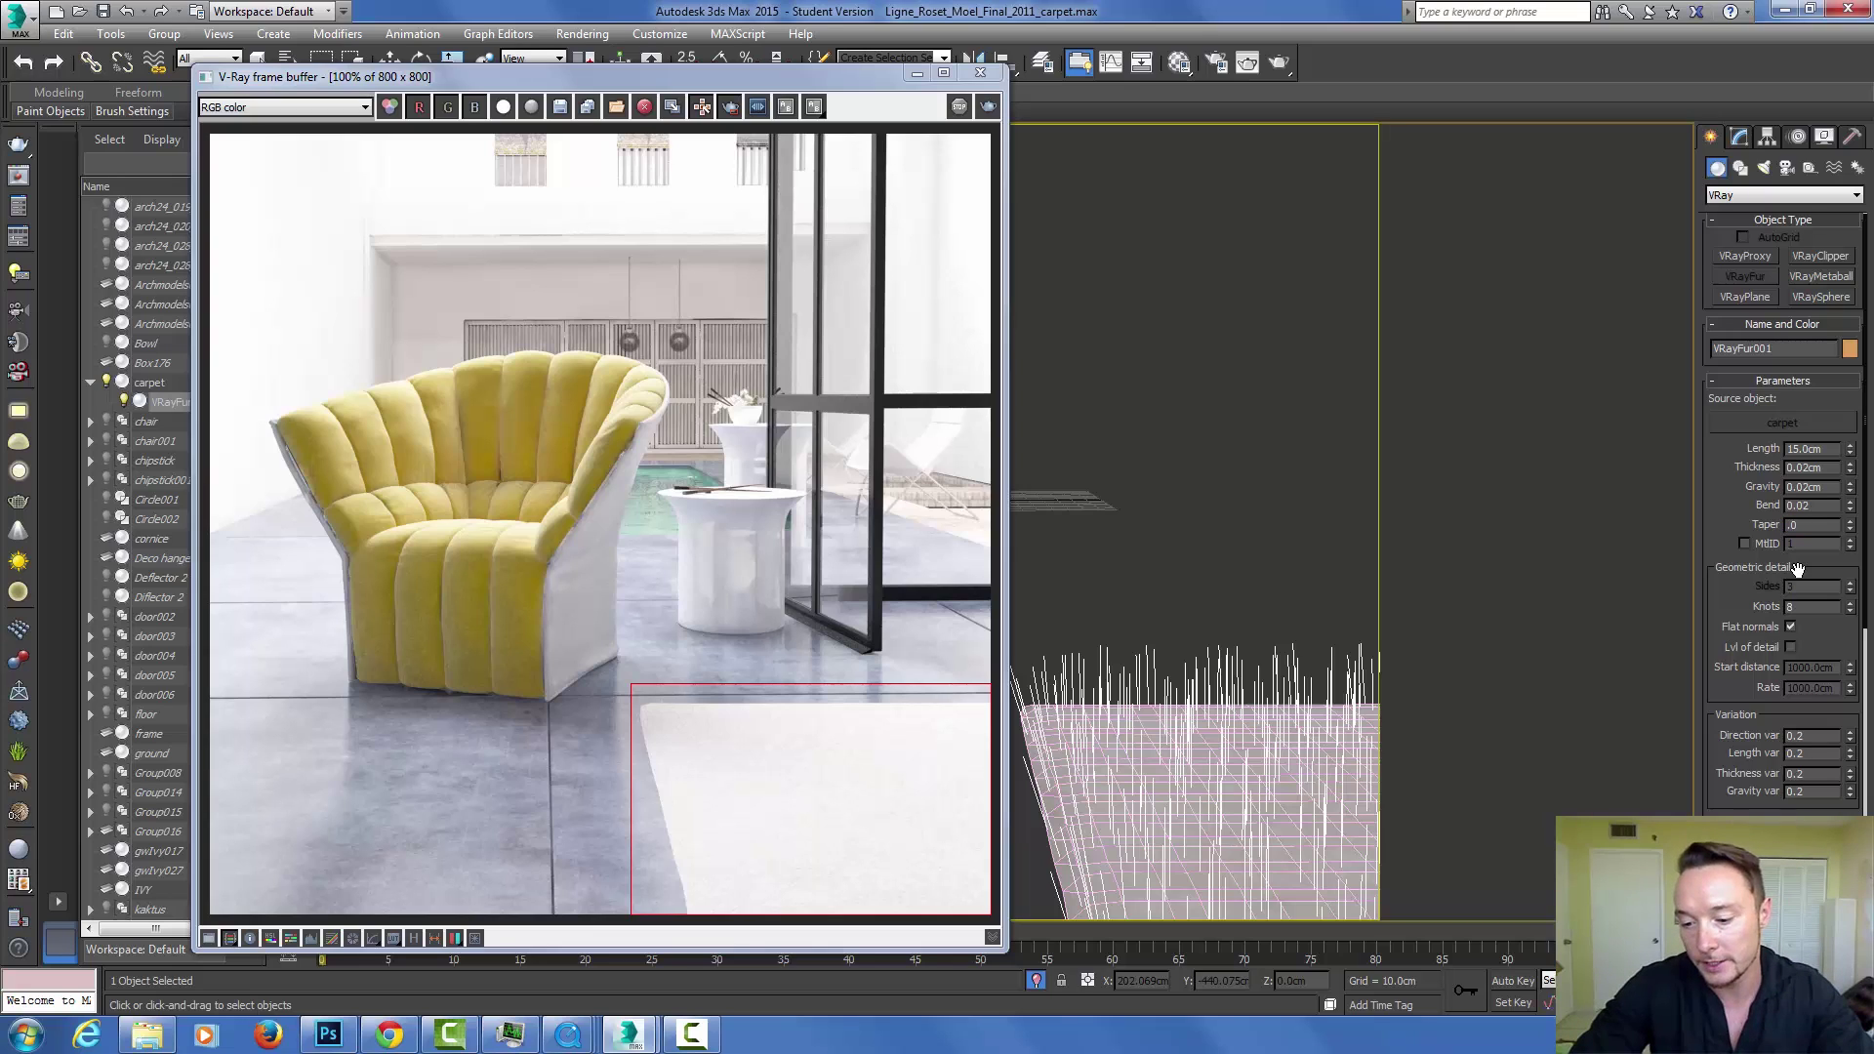
pyautogui.press('Return')
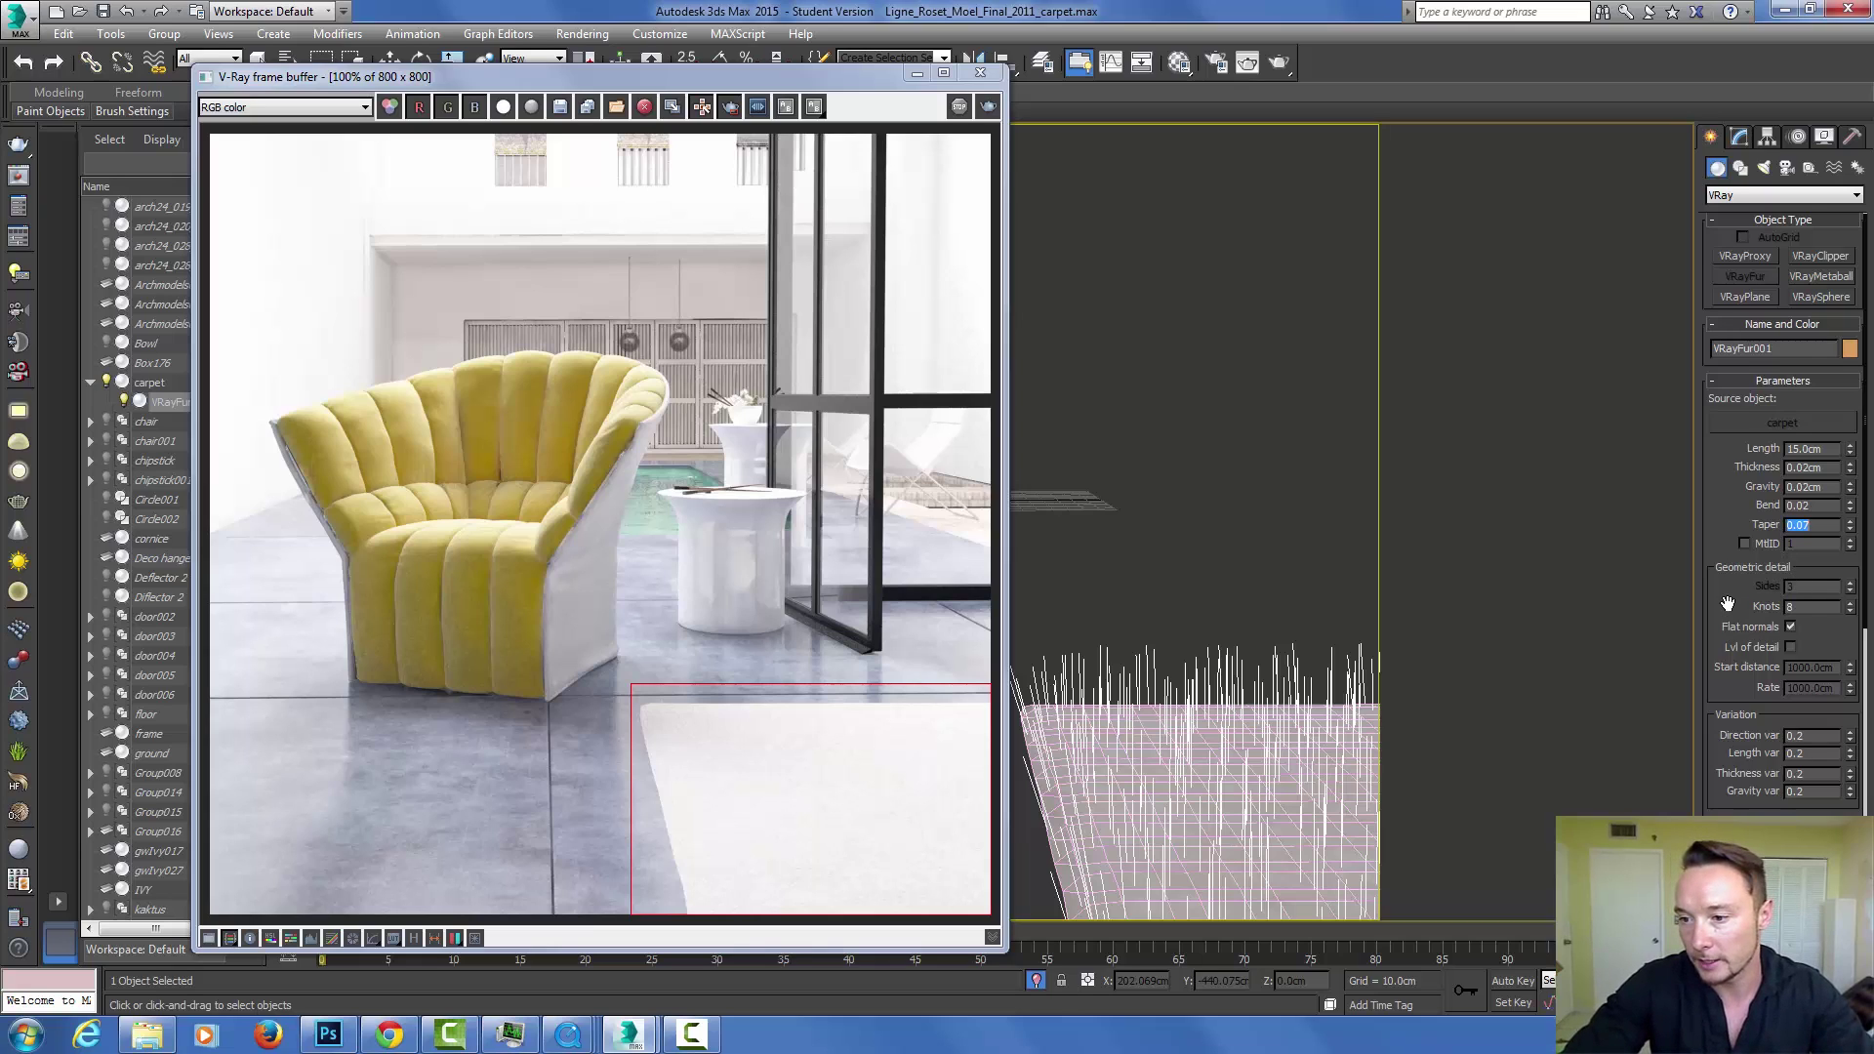
# Set the fur's direction variation to 0.1.
pyautogui.scroll(-3, 1801, 512)
pyautogui.scroll(-4, 1796, 478)
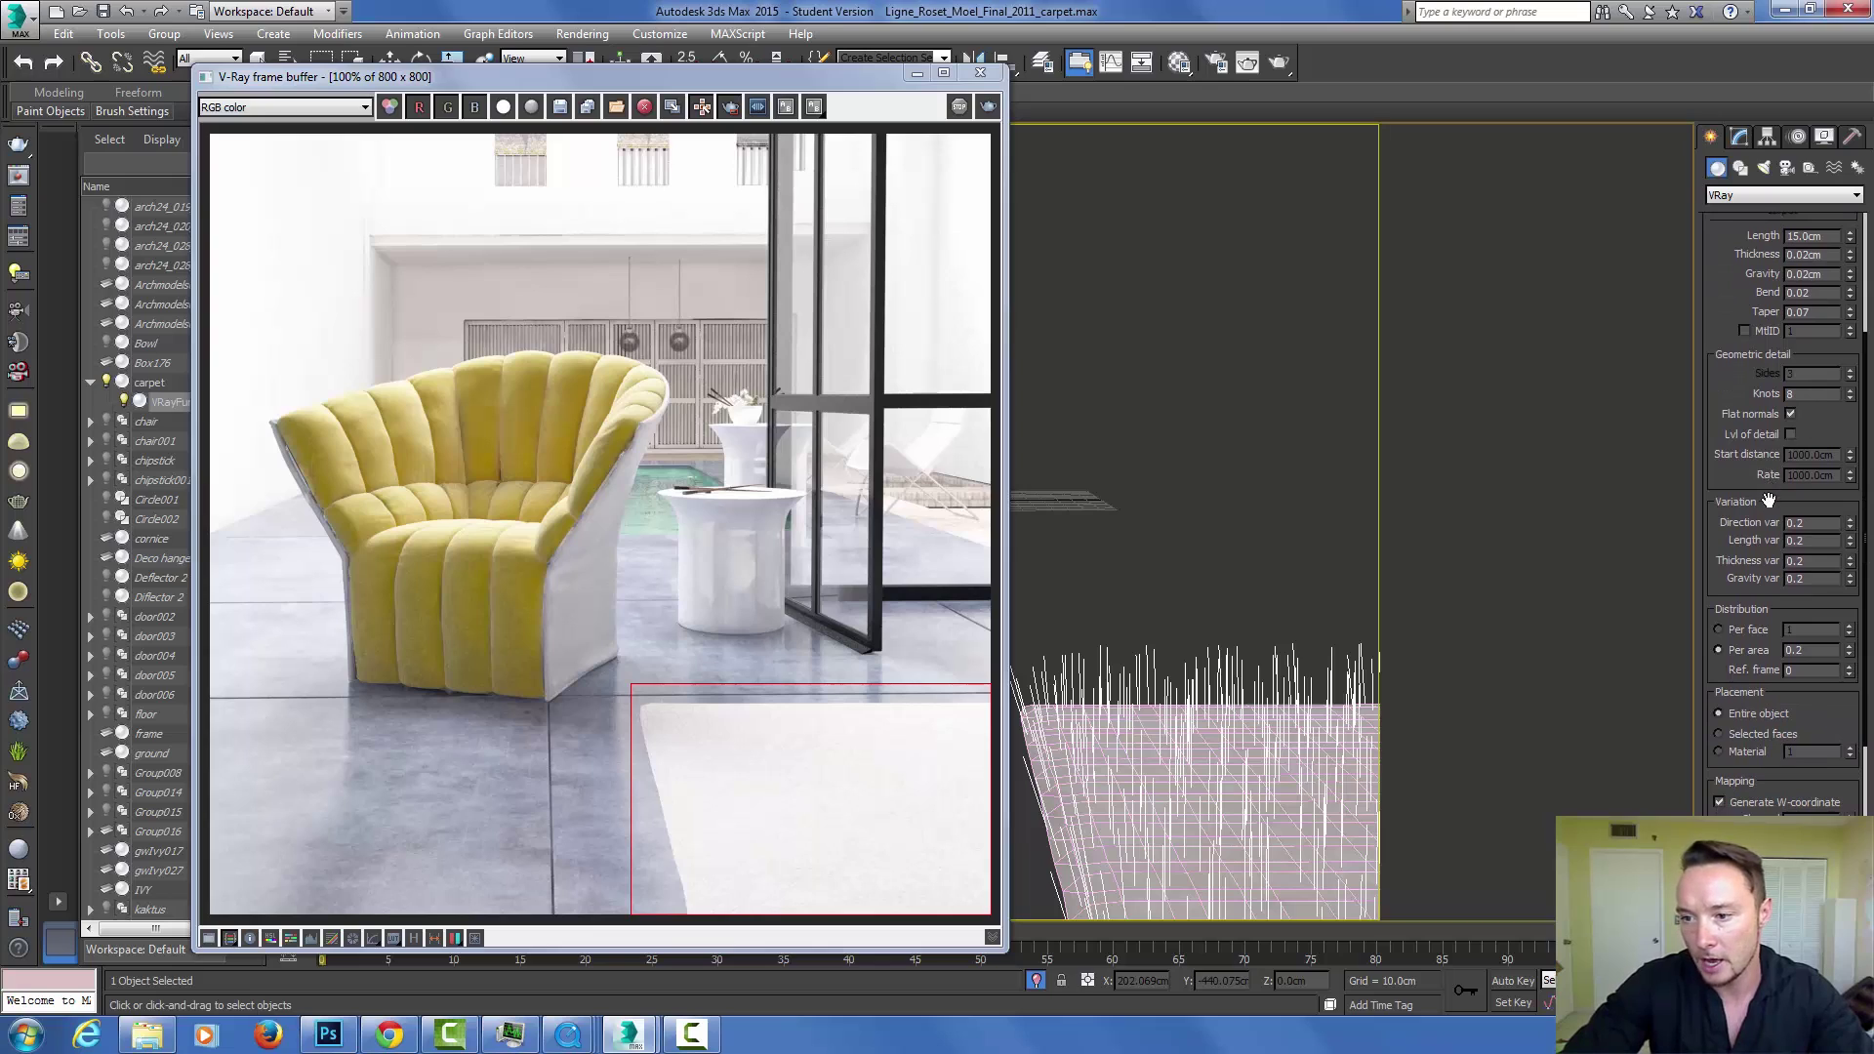
pyautogui.moveTo(1729, 478); pyautogui.dragTo(1730, 414)
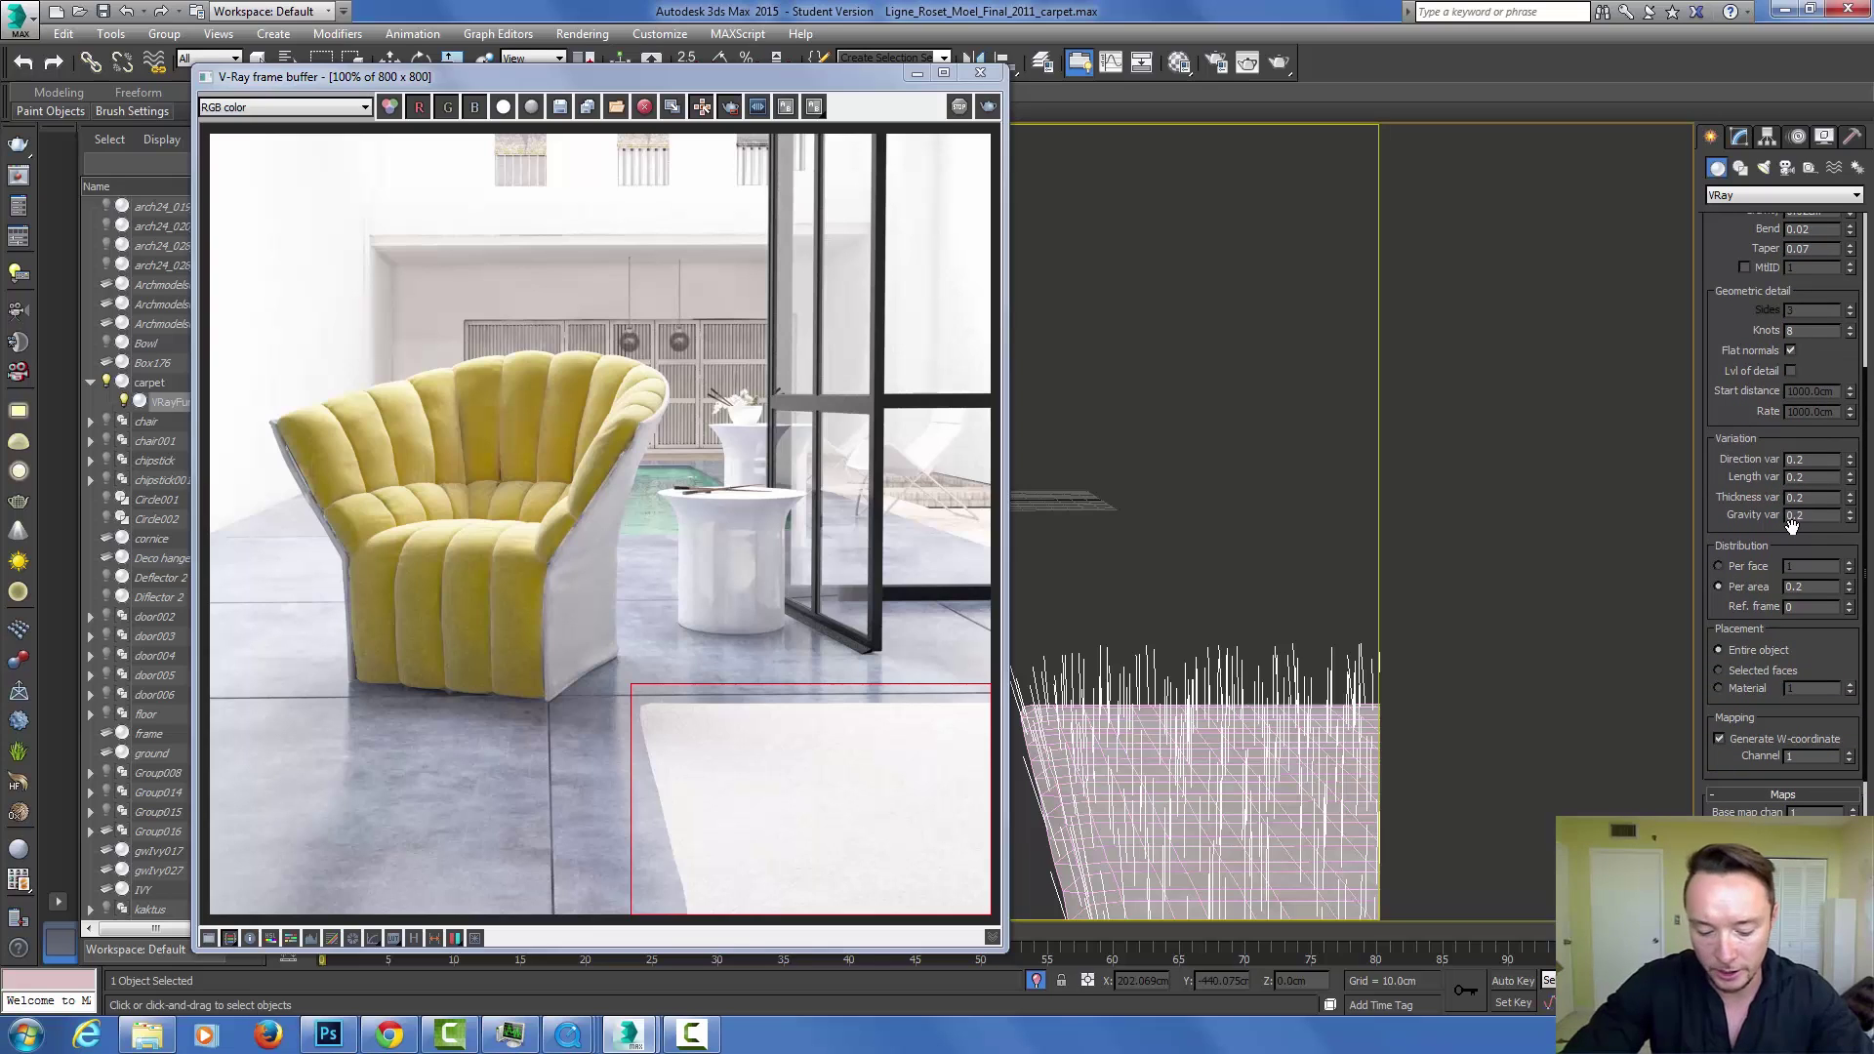
pyautogui.doubleClick(1801, 458)
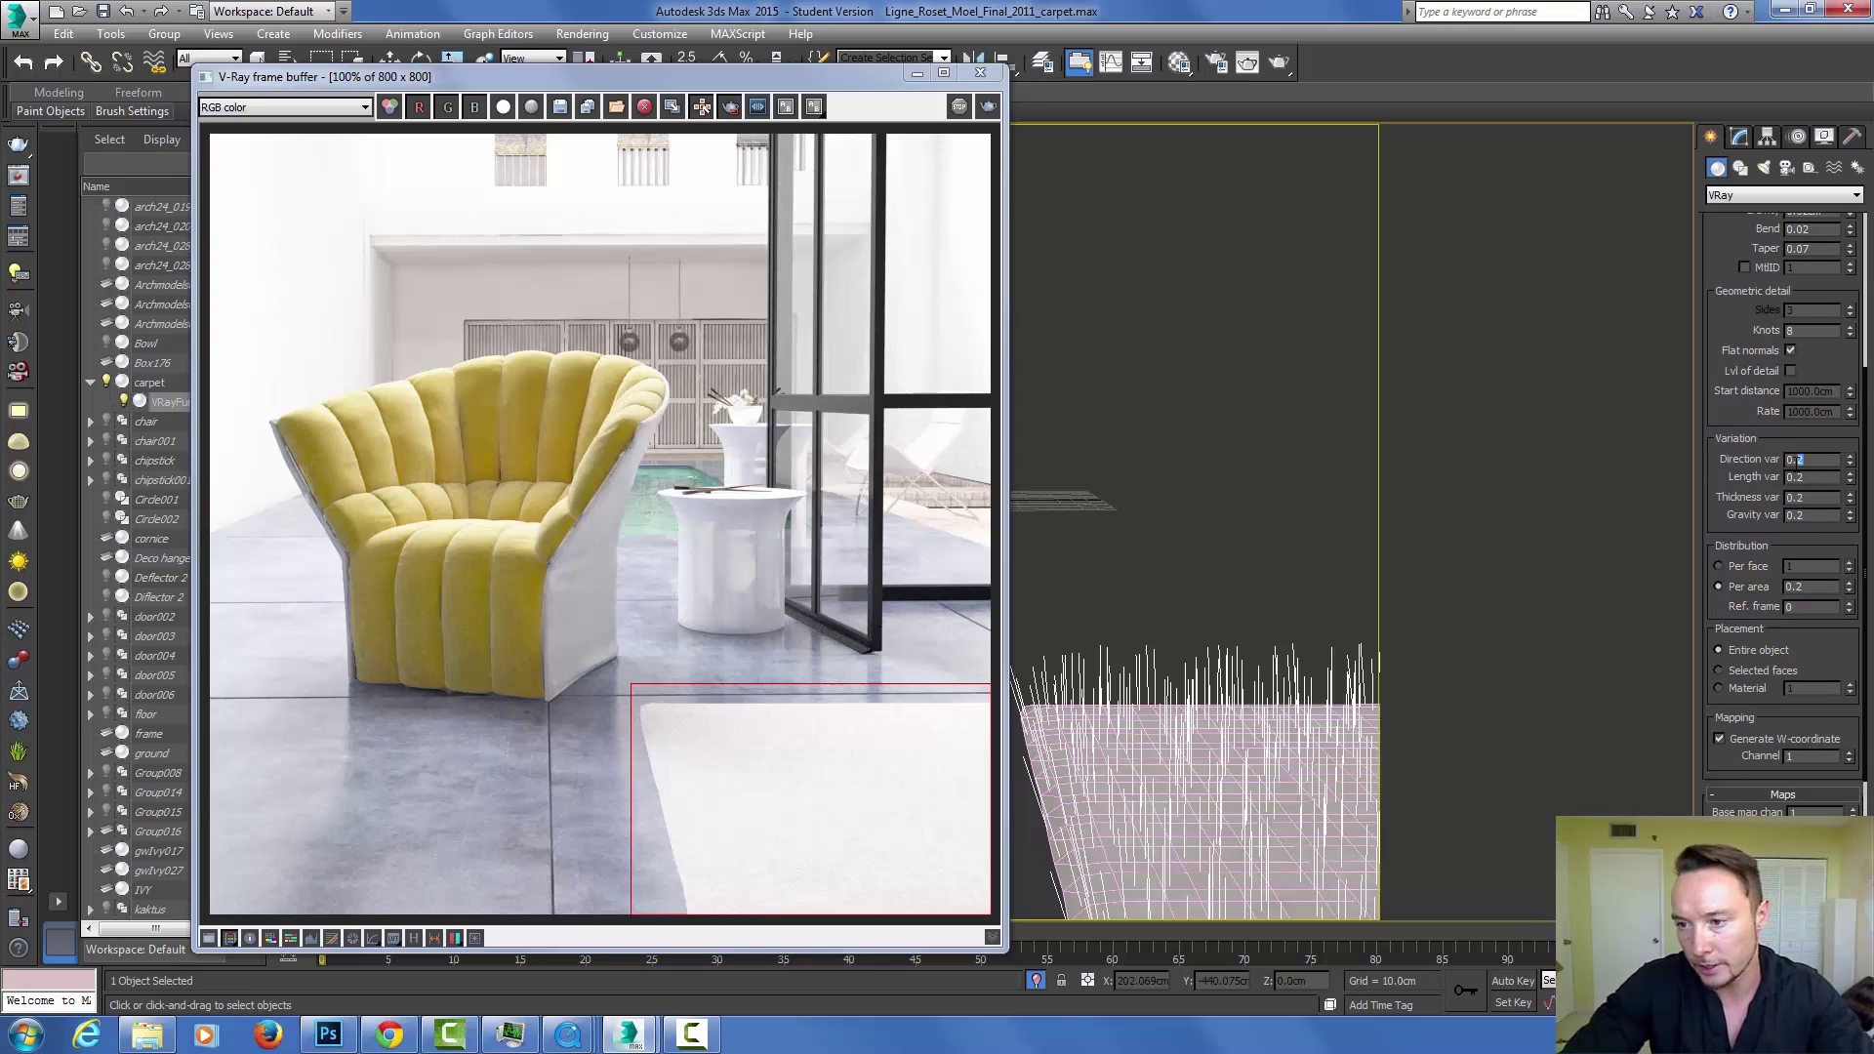
pyautogui.write('1')
pyautogui.press('Return')
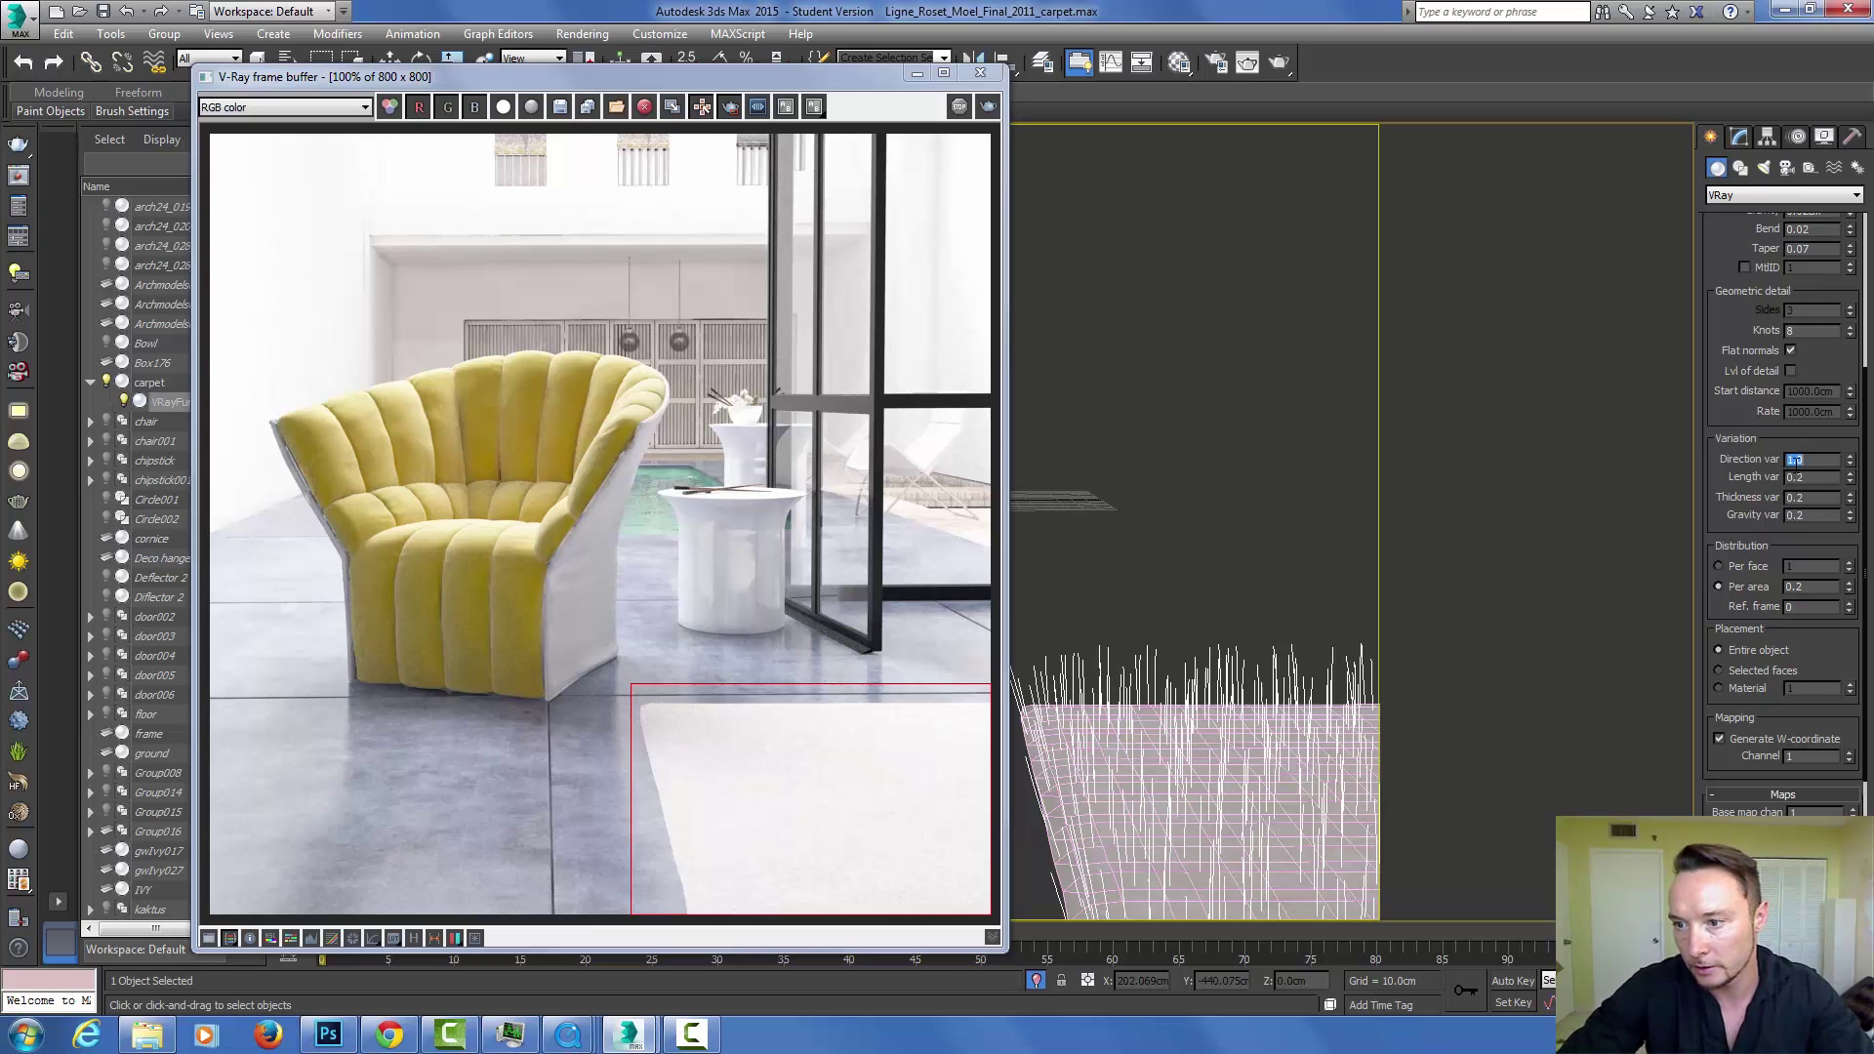
pyautogui.write('0.1')
pyautogui.press('Return')
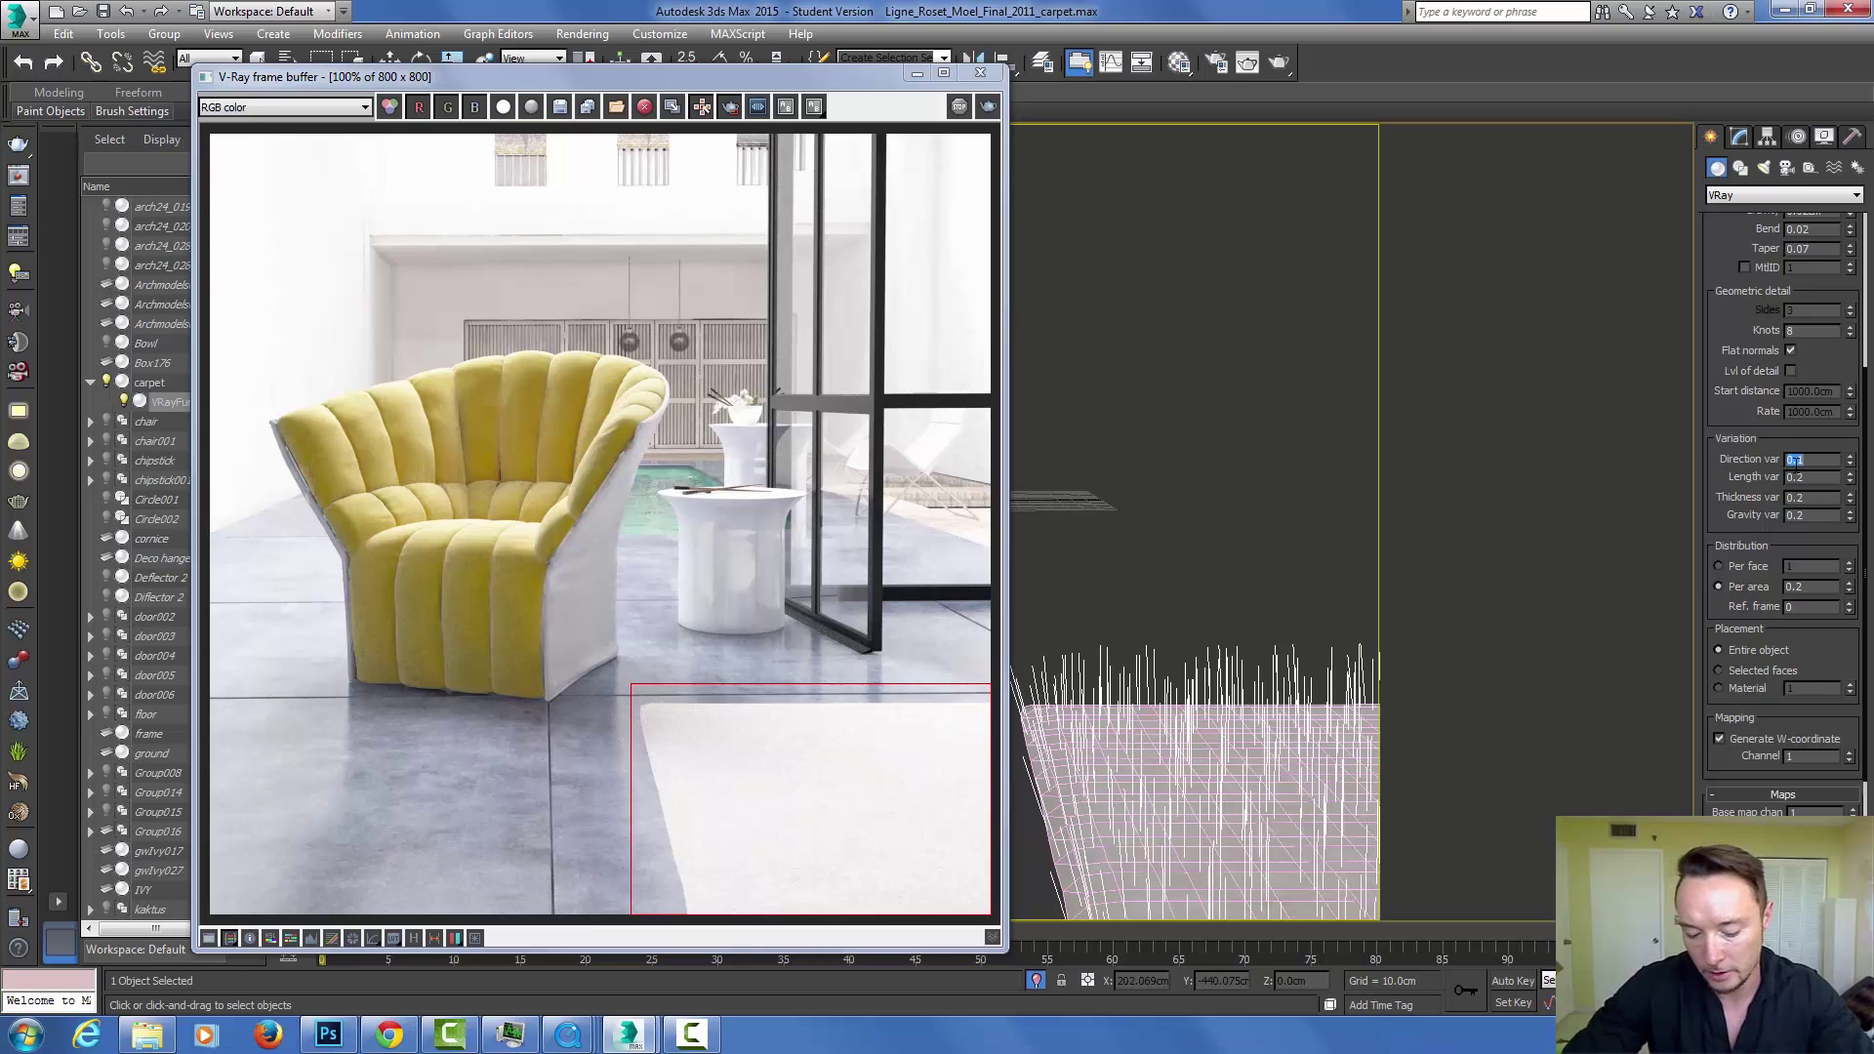
# Set the fur's length variation to 0.3 and its thickness variation to 0.1.
pyautogui.doubleClick(1801, 477)
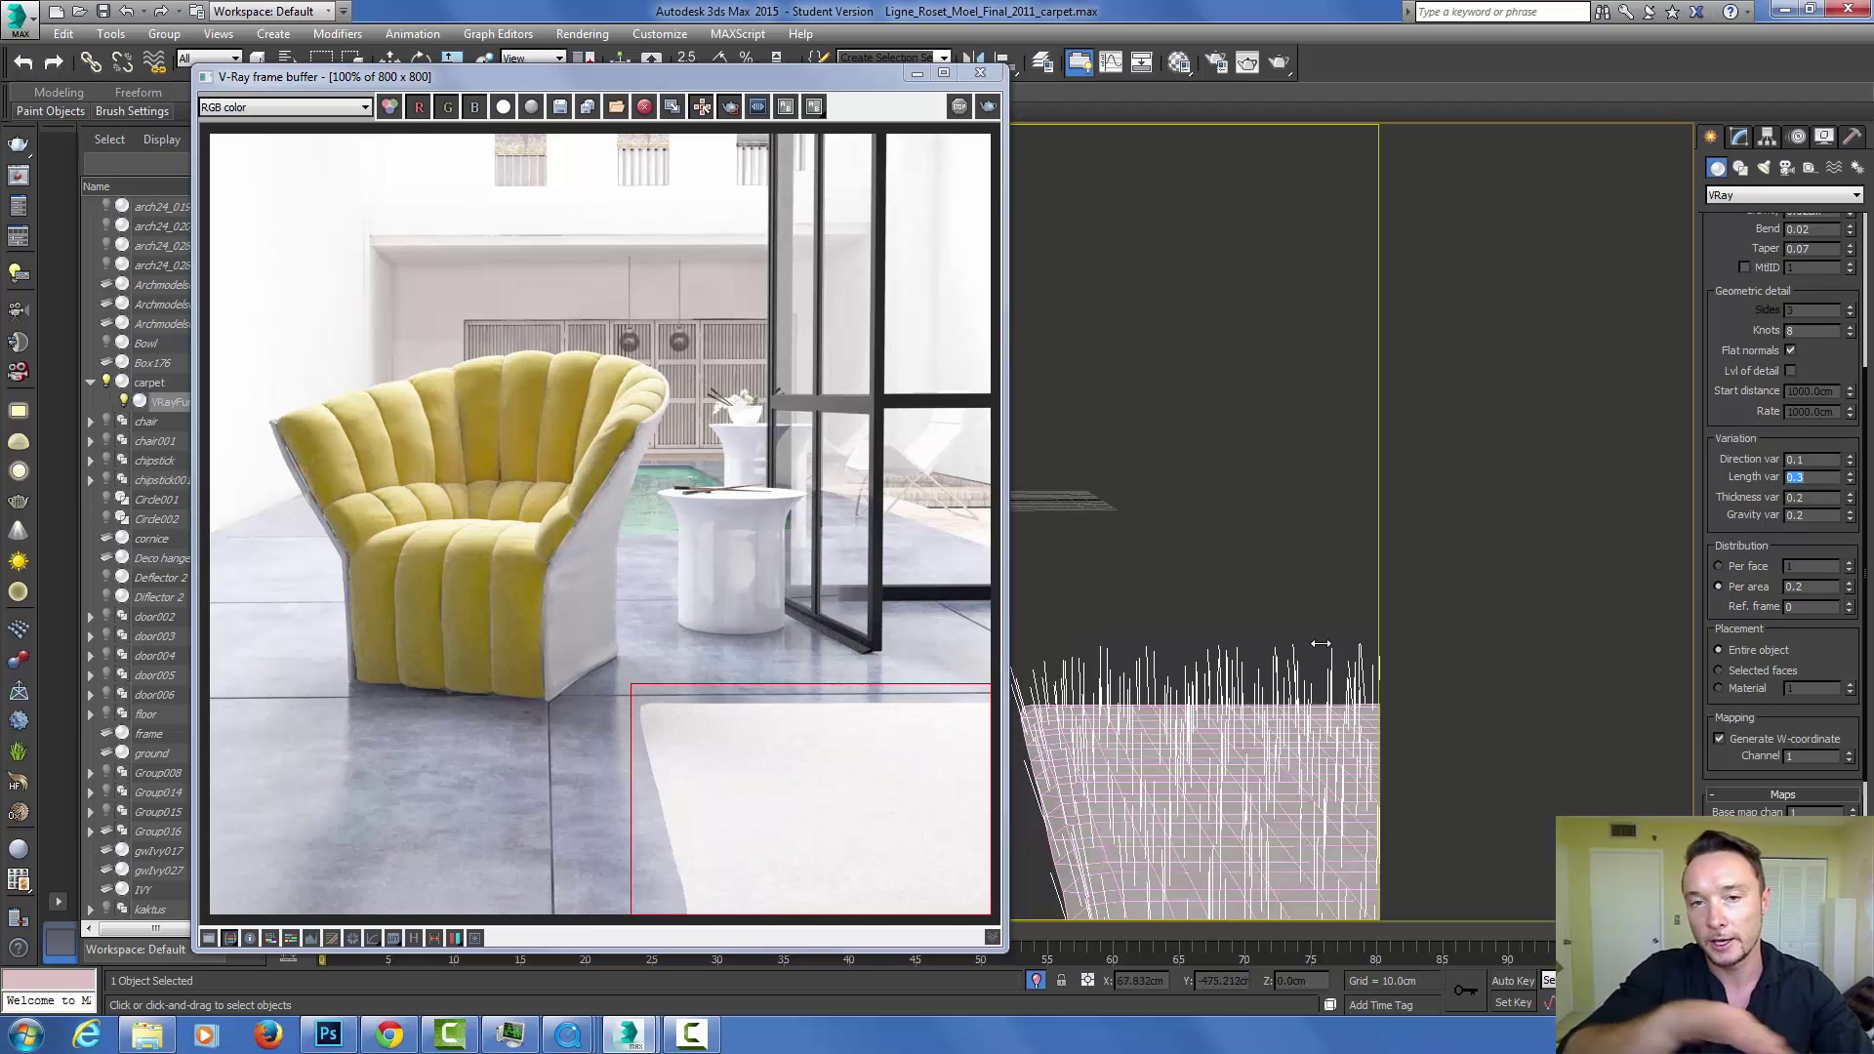
pyautogui.click(1804, 501)
pyautogui.doubleClick(1803, 498)
pyautogui.write('0.1')
pyautogui.press('Return')
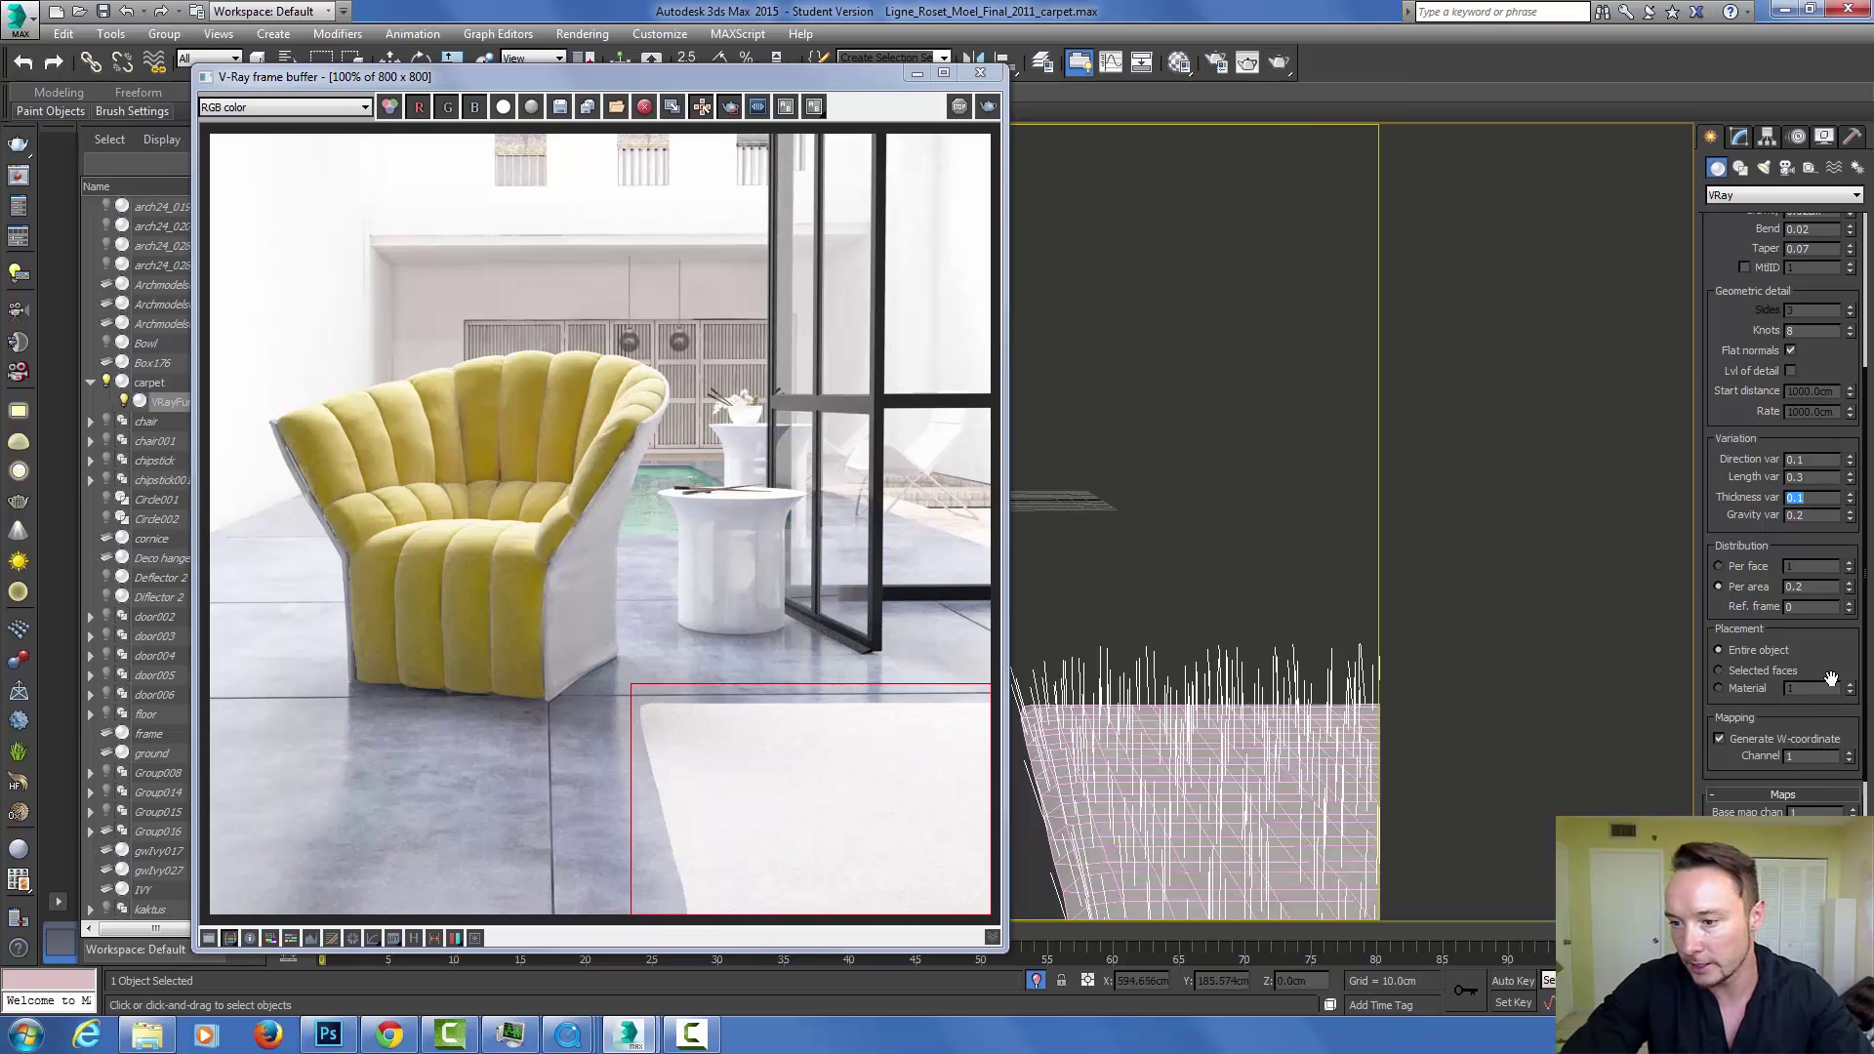
pyautogui.scroll(2, 1796, 500)
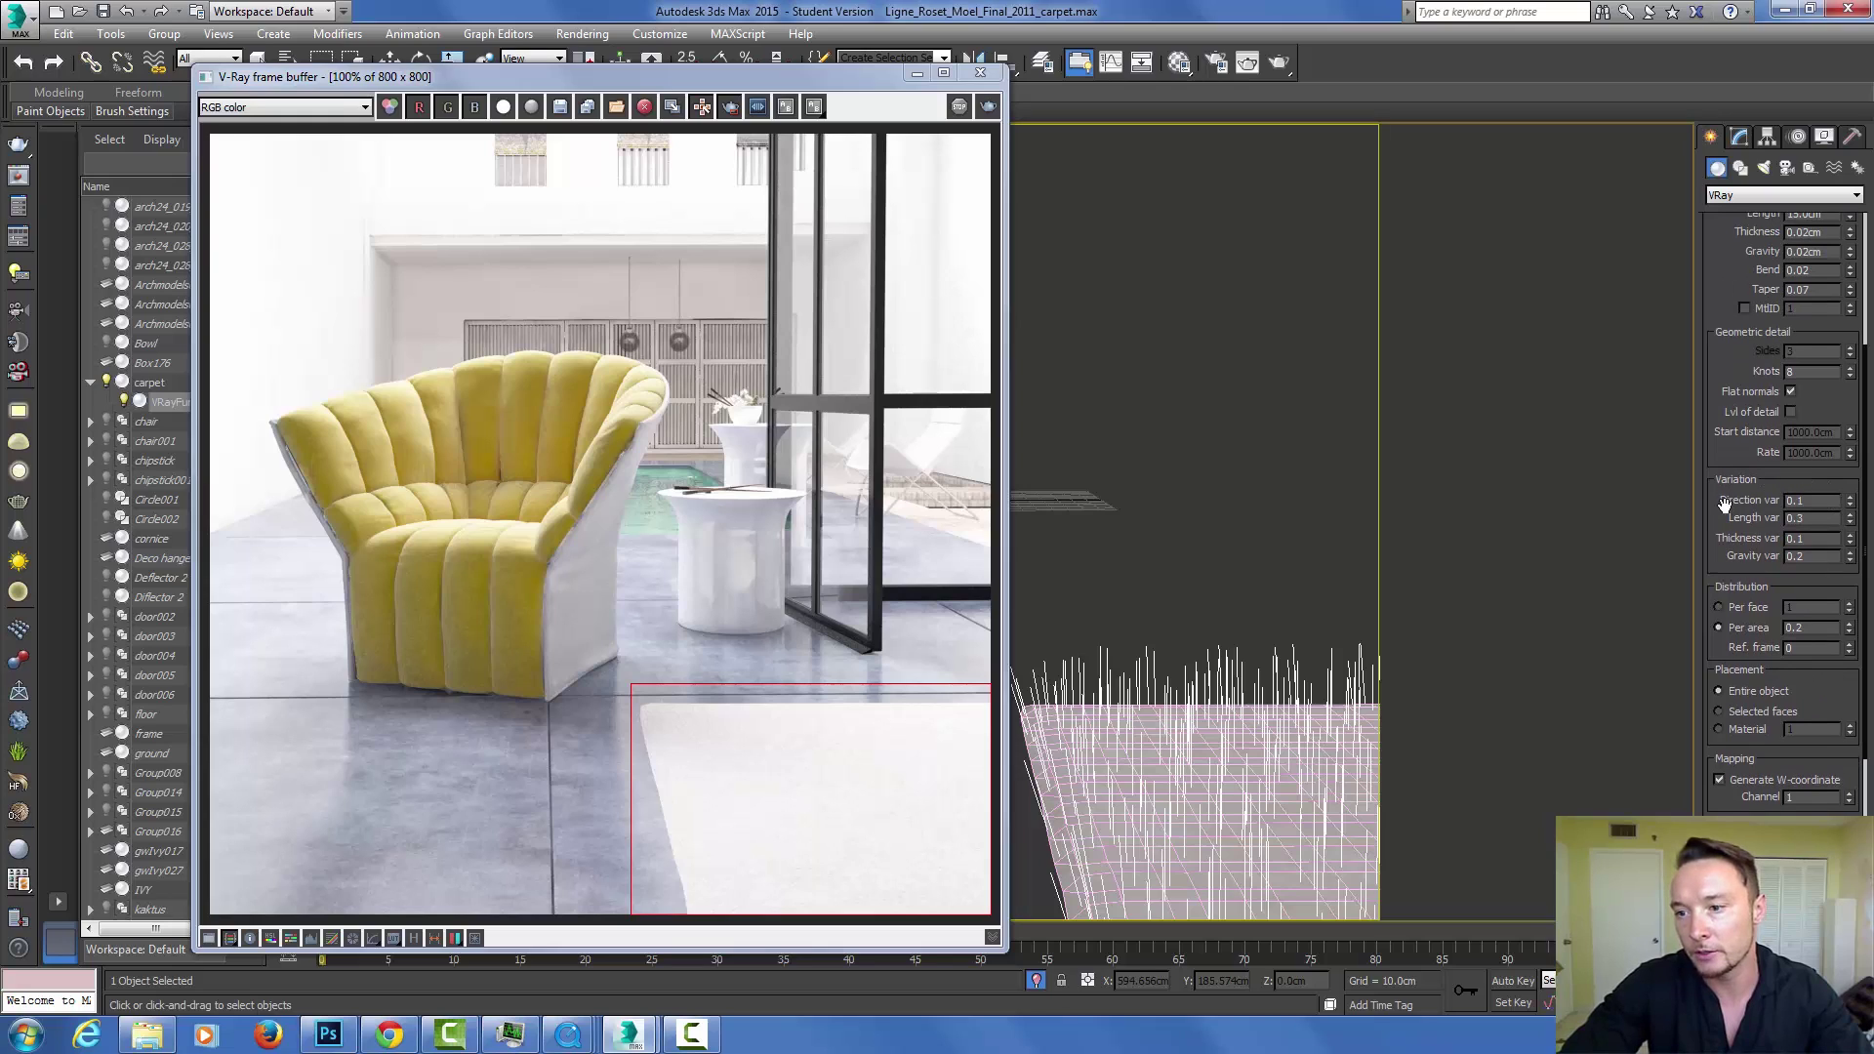
pyautogui.scroll(-10, 1825, 624)
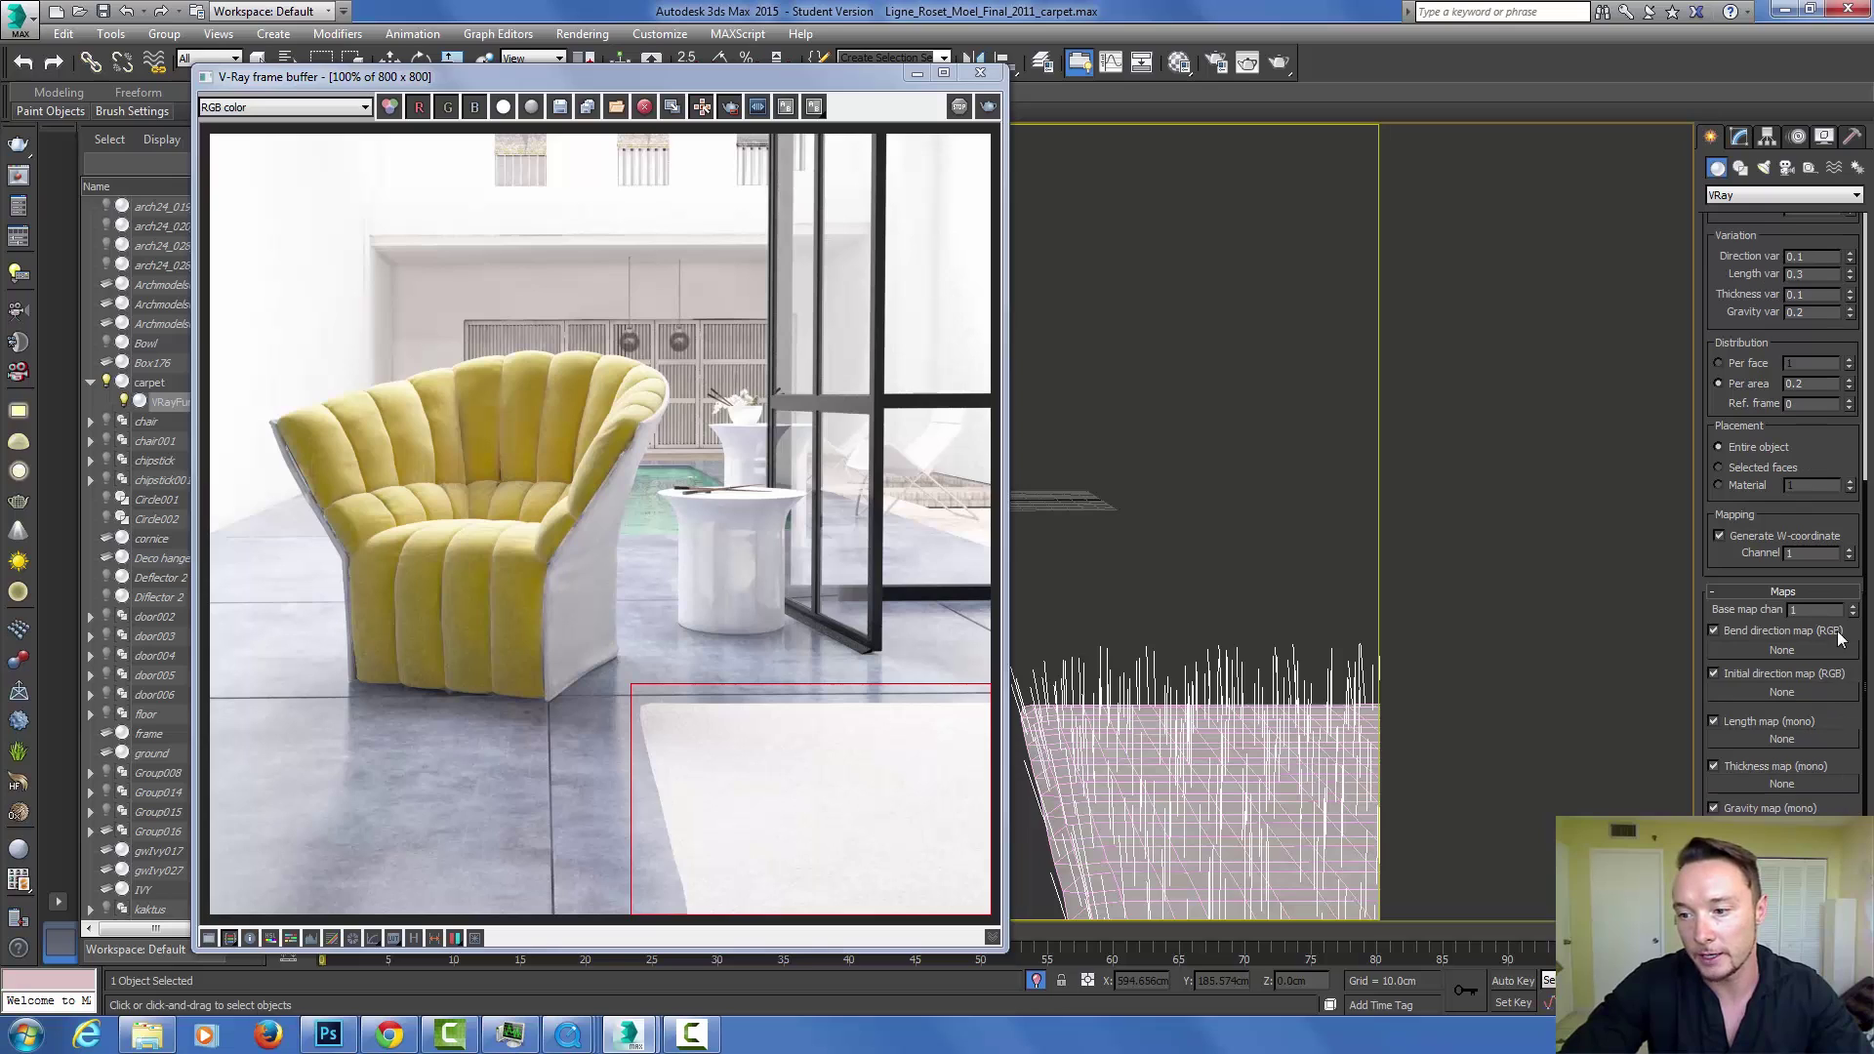
# Set the fur's per-area distribution to 5.0 and render the carpet region, overwriting Ligne_Roset_Carpet.png.
pyautogui.moveTo(1805, 441); pyautogui.dragTo(1817, 527)
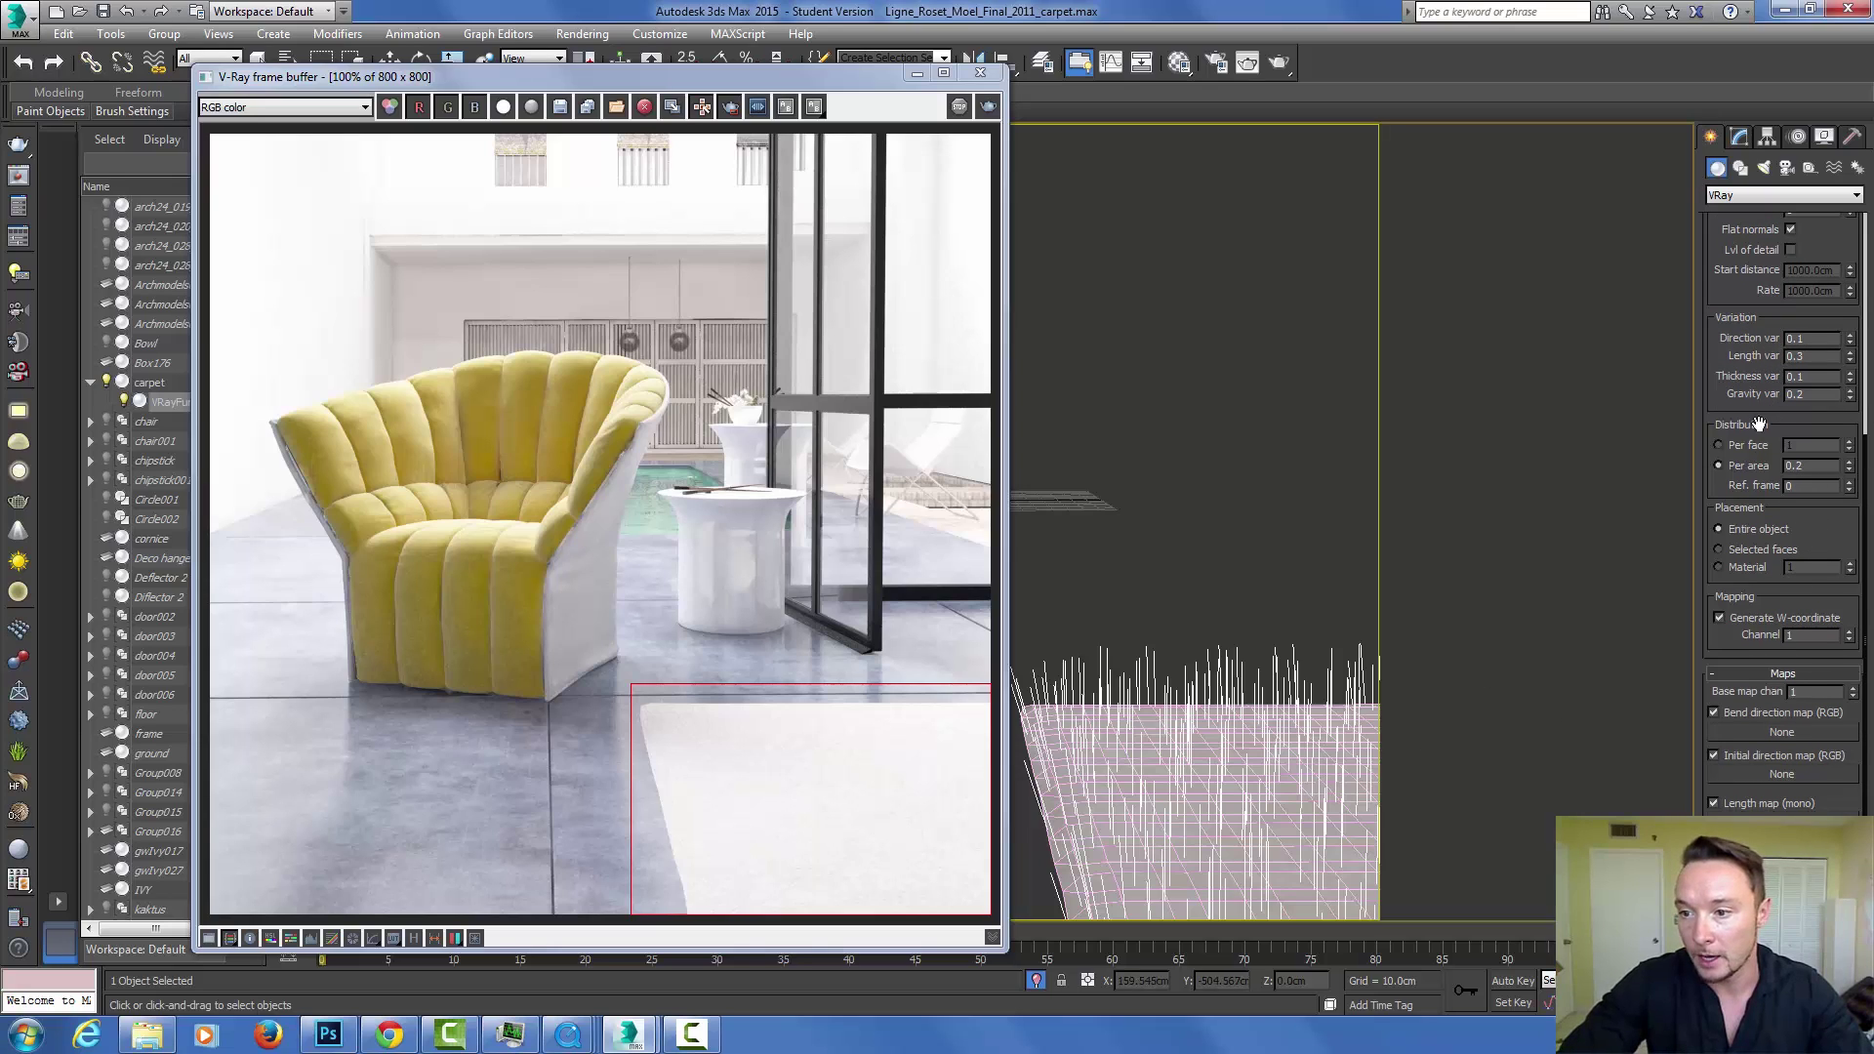
pyautogui.doubleClick(1808, 465)
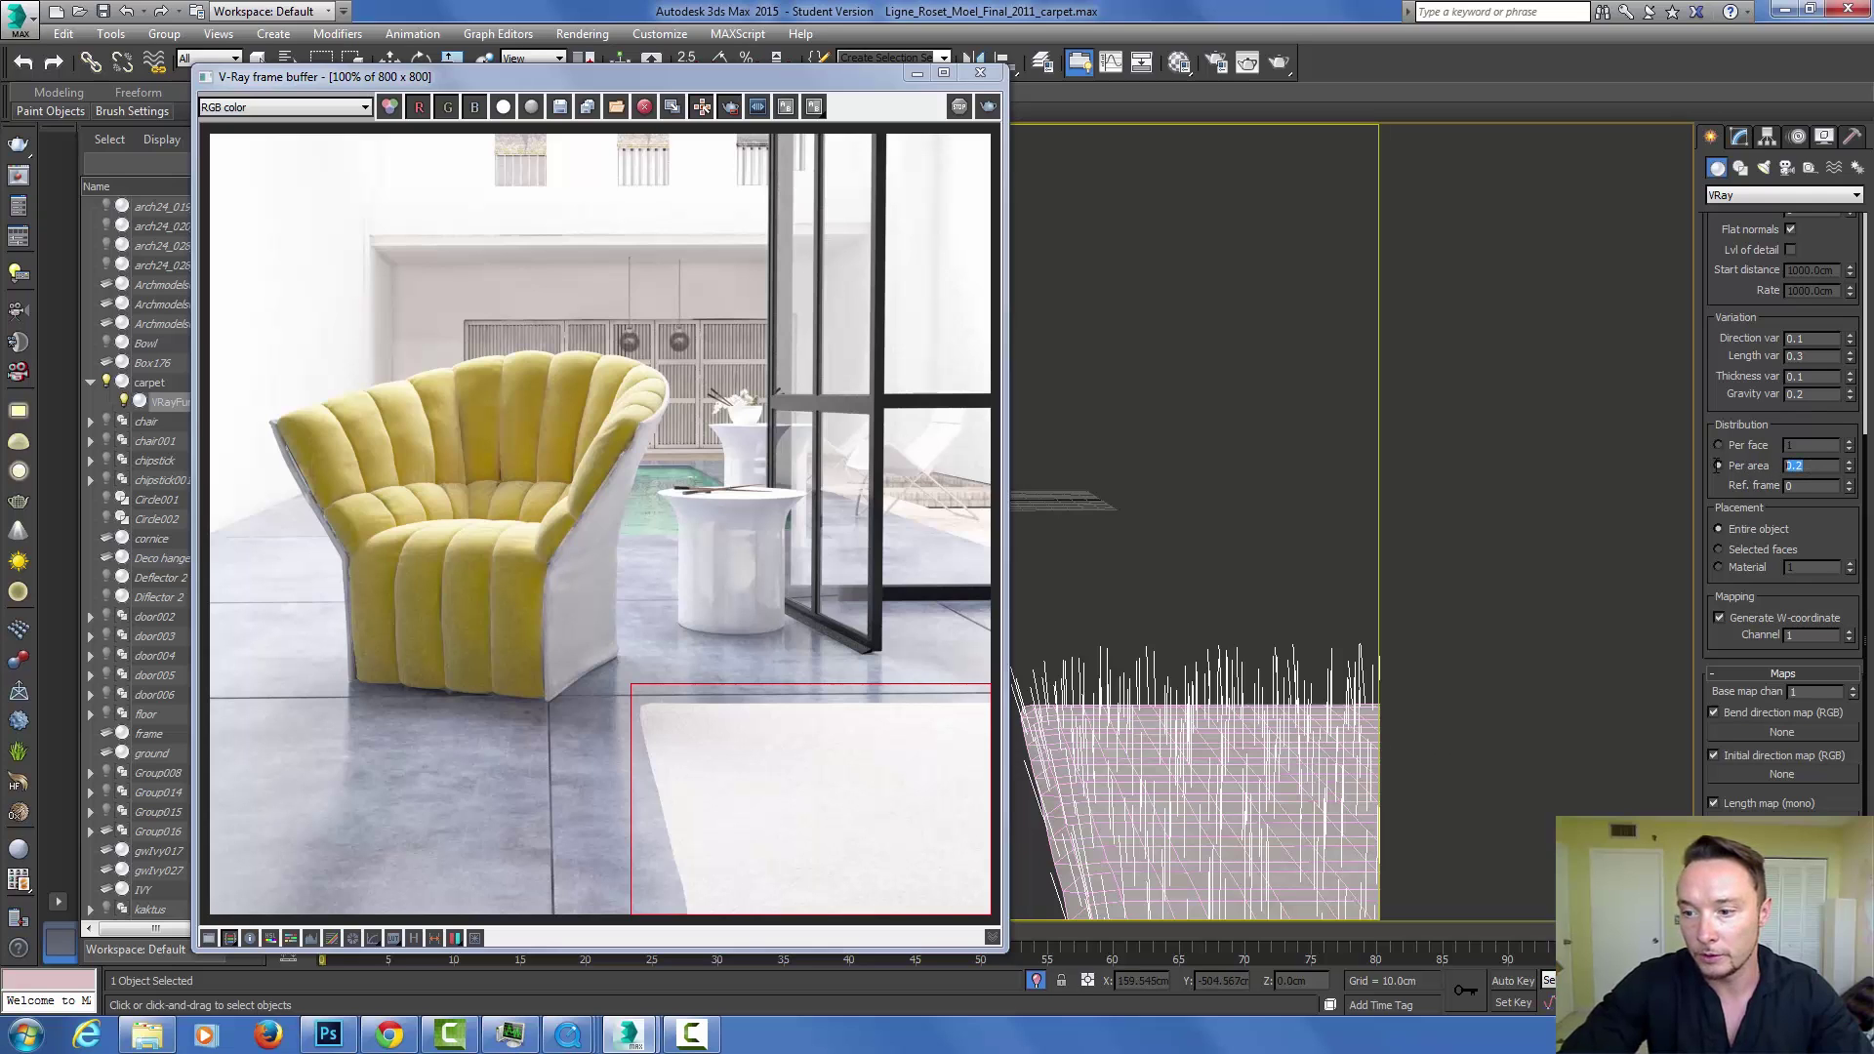
pyautogui.write('5')
pyautogui.press('Return')
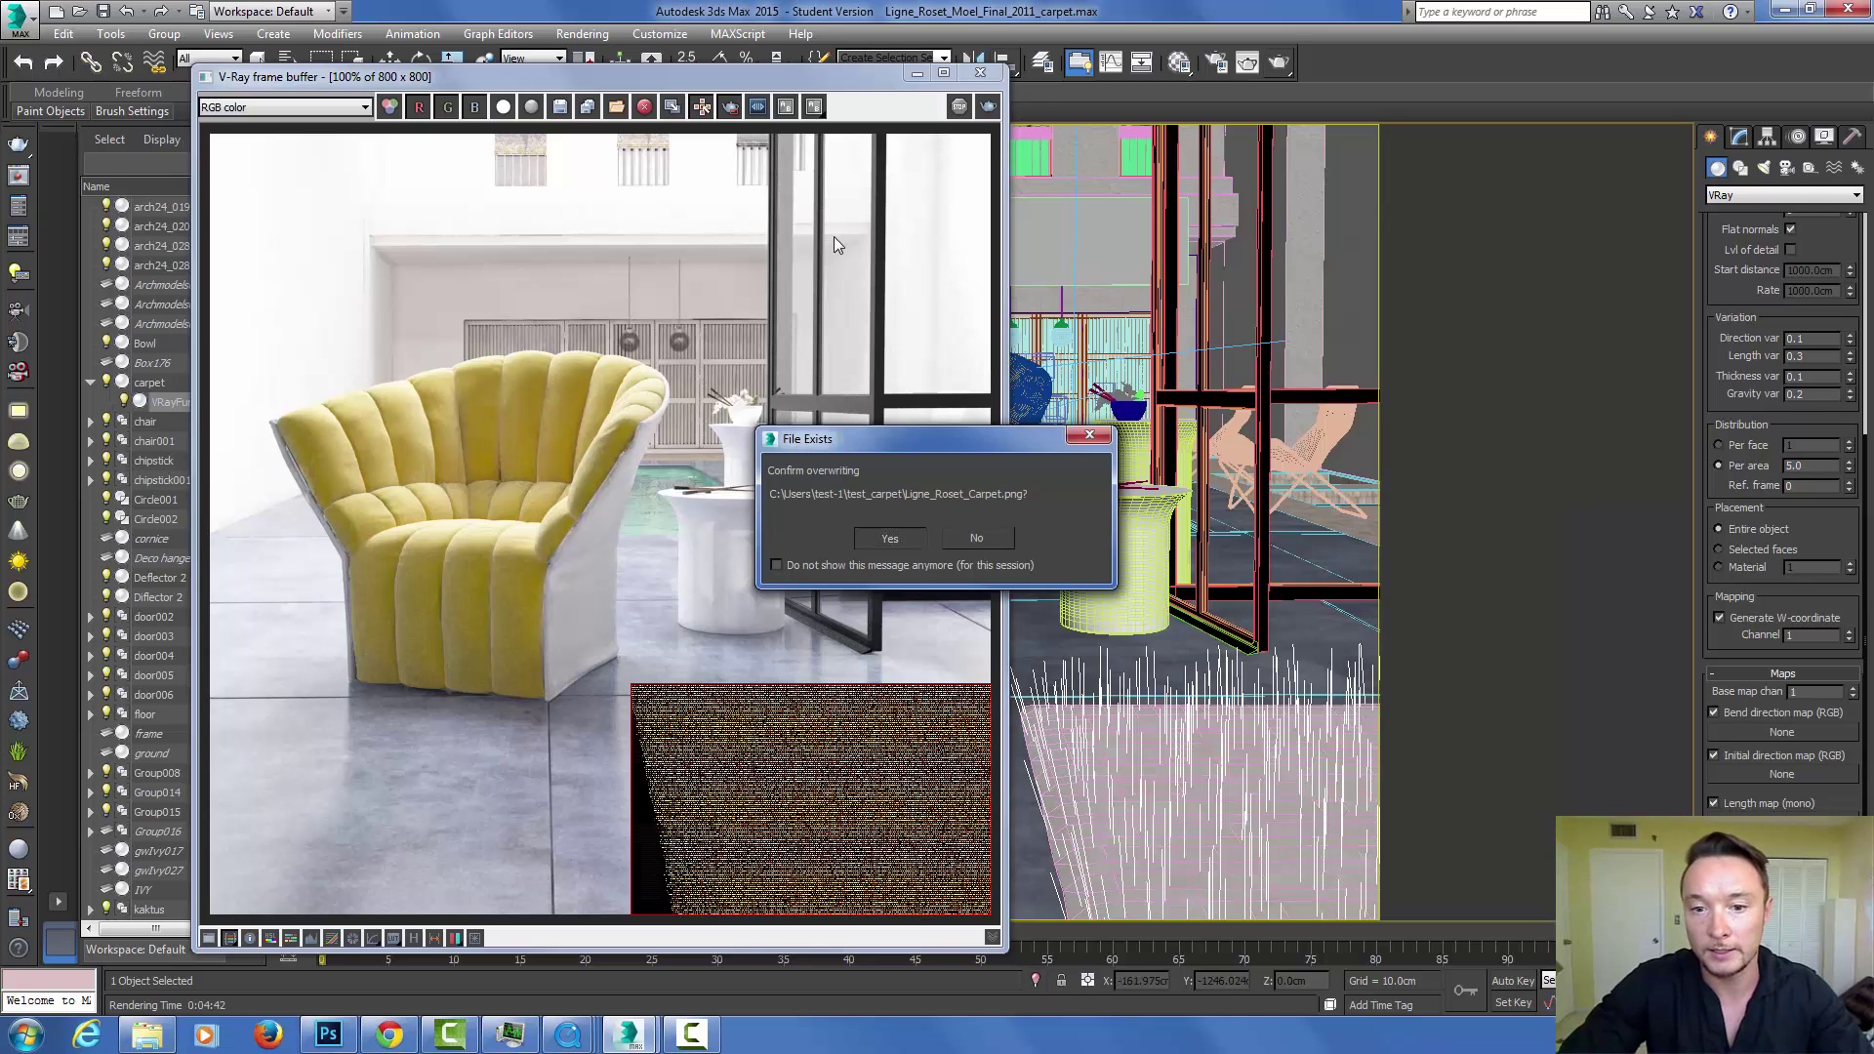
pyautogui.press('Return')
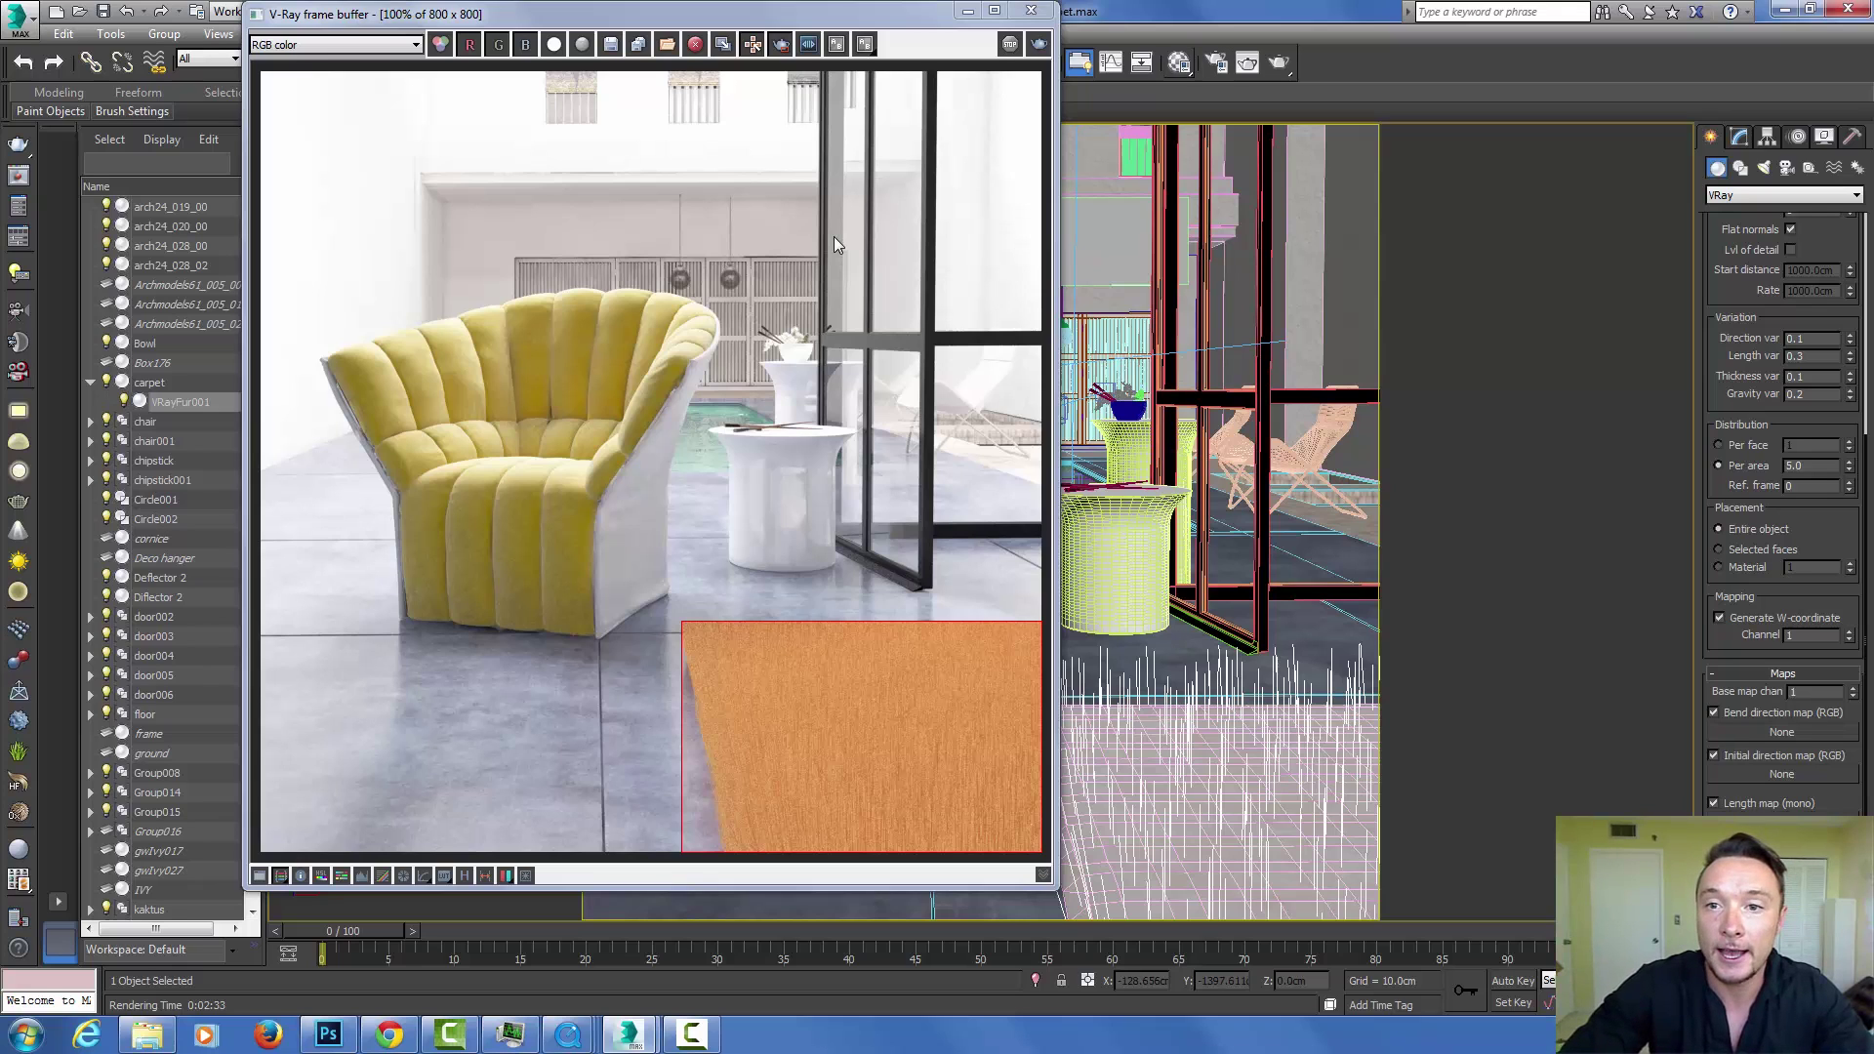
# Rename the gray_carpet material to "hair" in the Material Editor.
pyautogui.press('m')
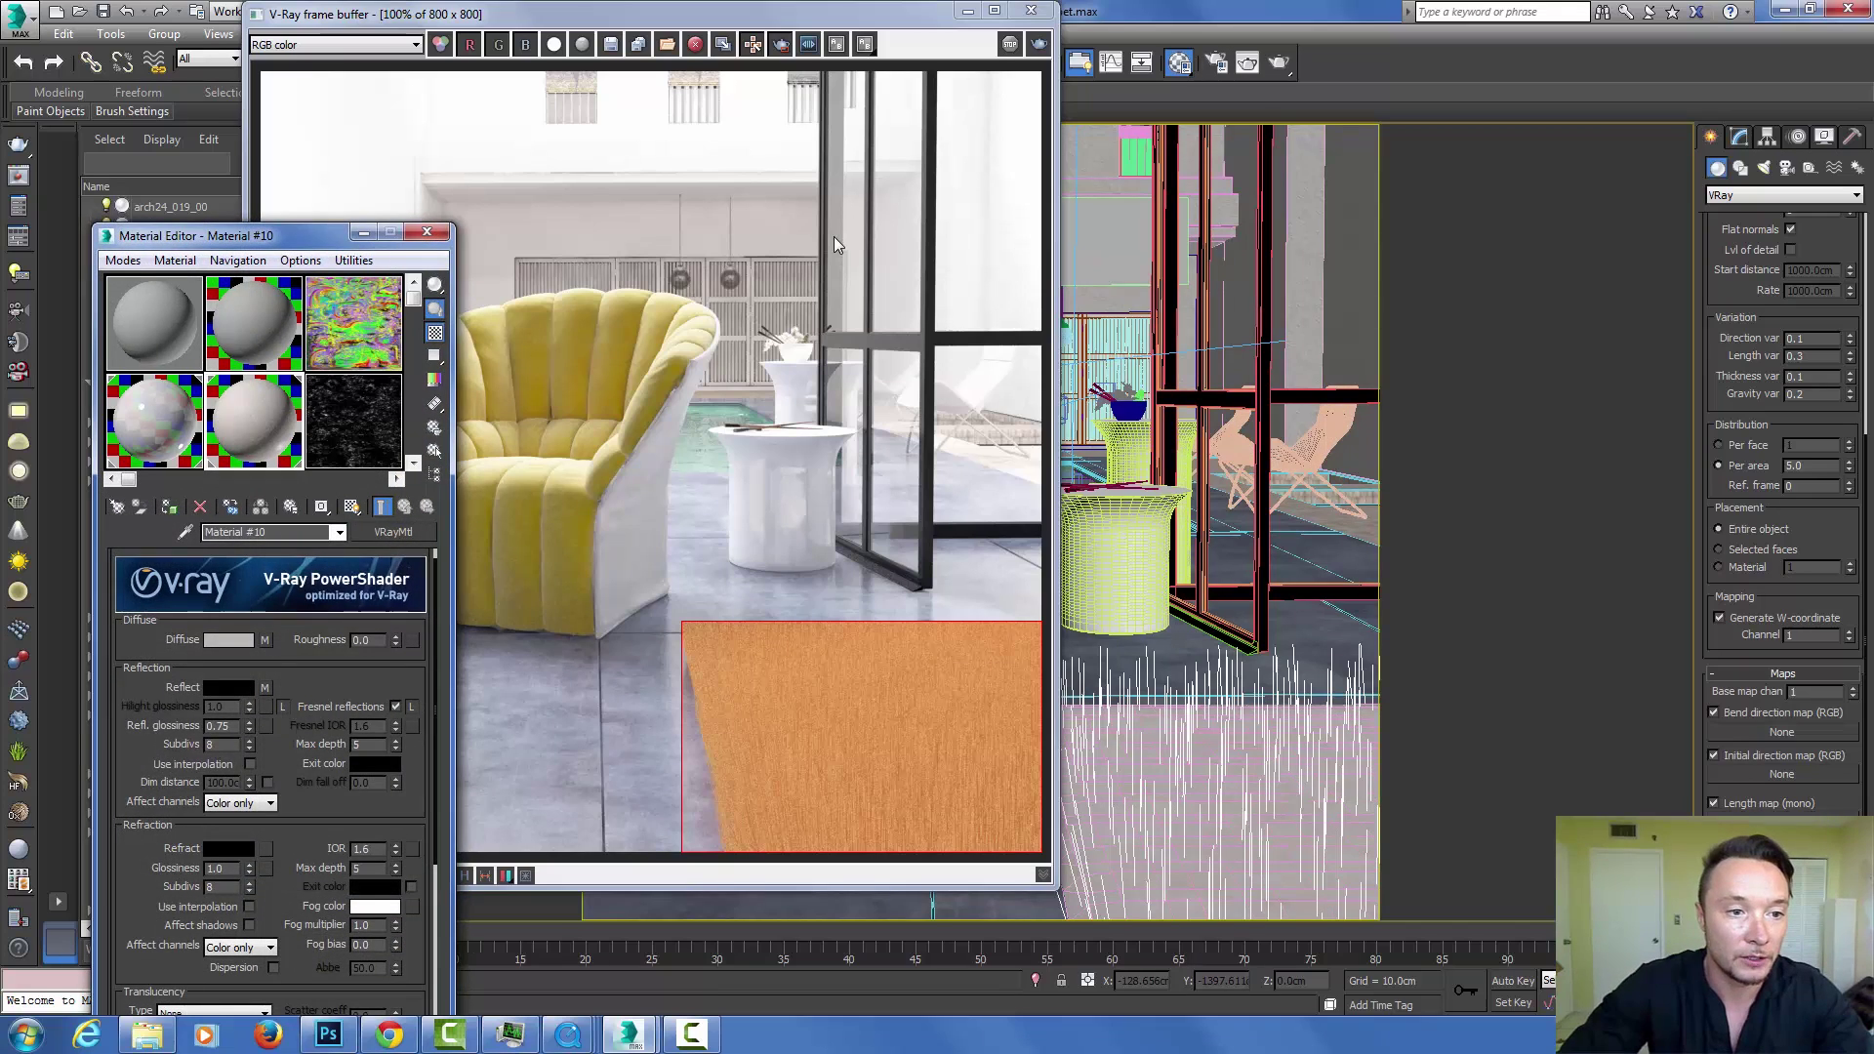
pyautogui.click(154, 323)
pyautogui.moveTo(266, 532); pyautogui.dragTo(204, 532)
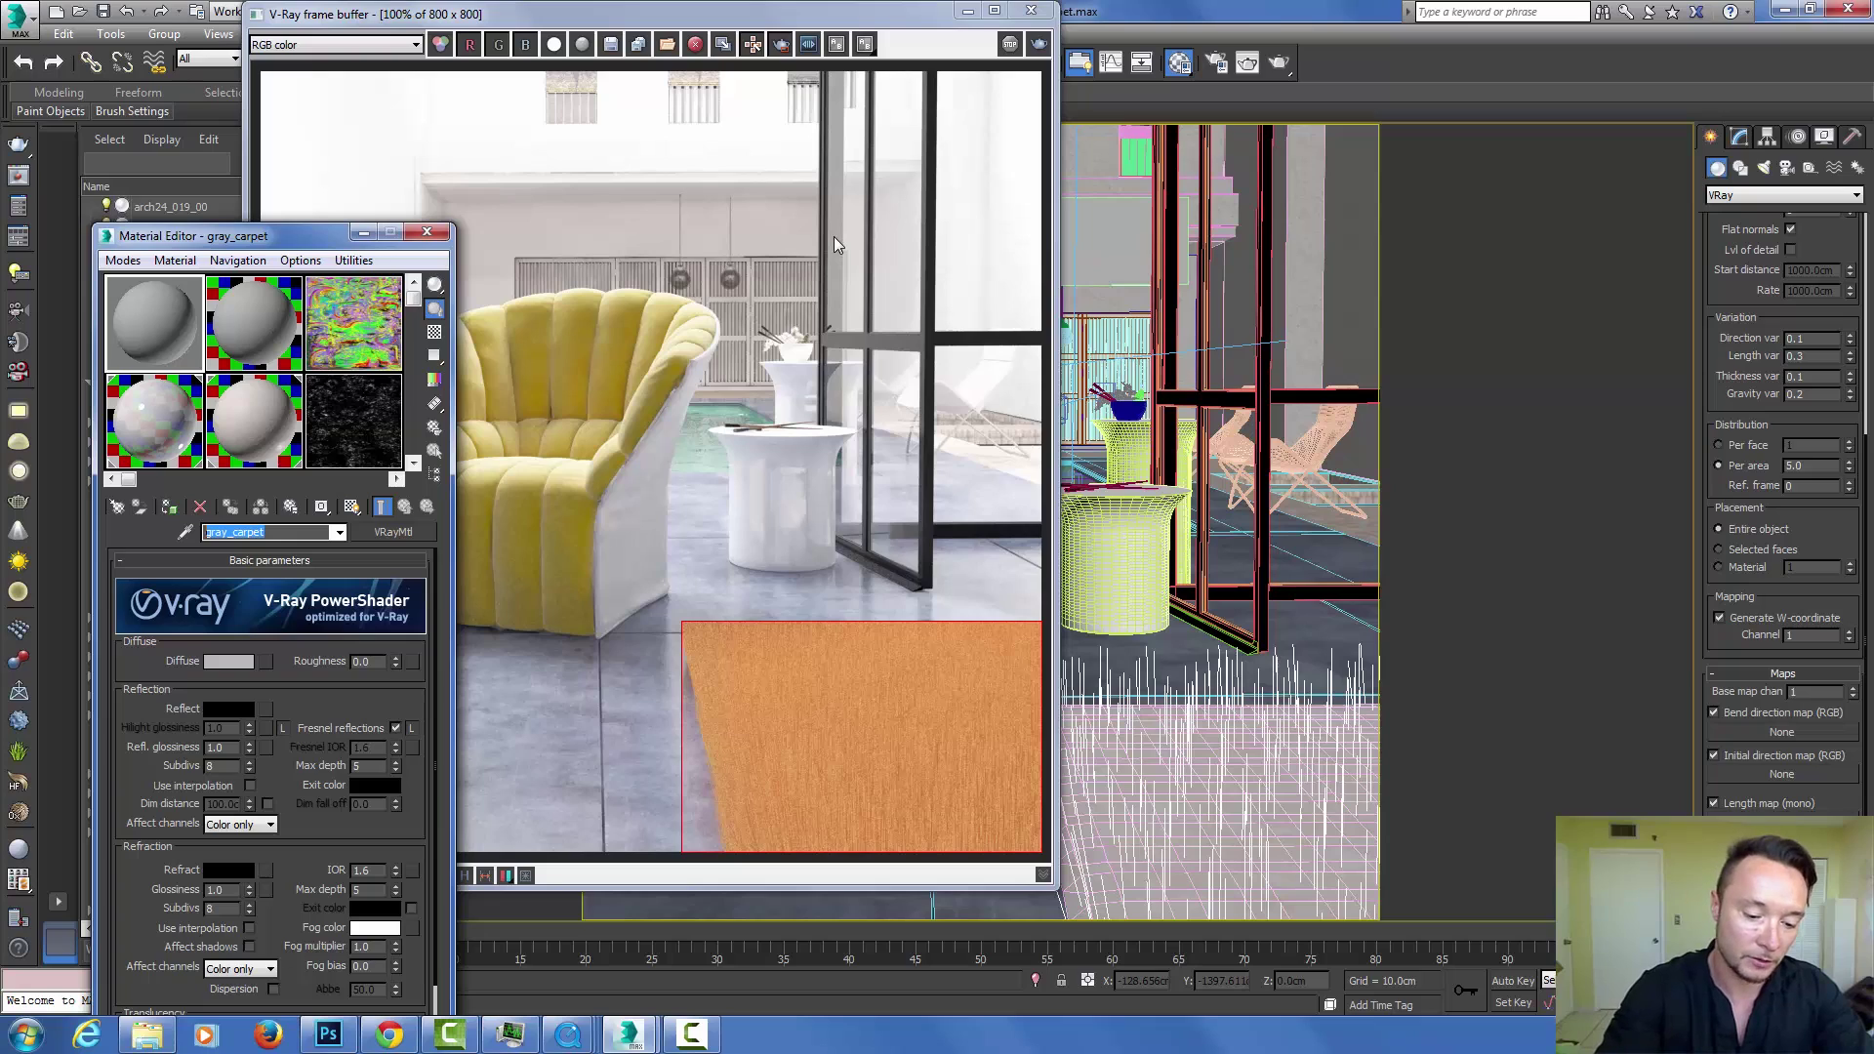
pyautogui.write('hair')
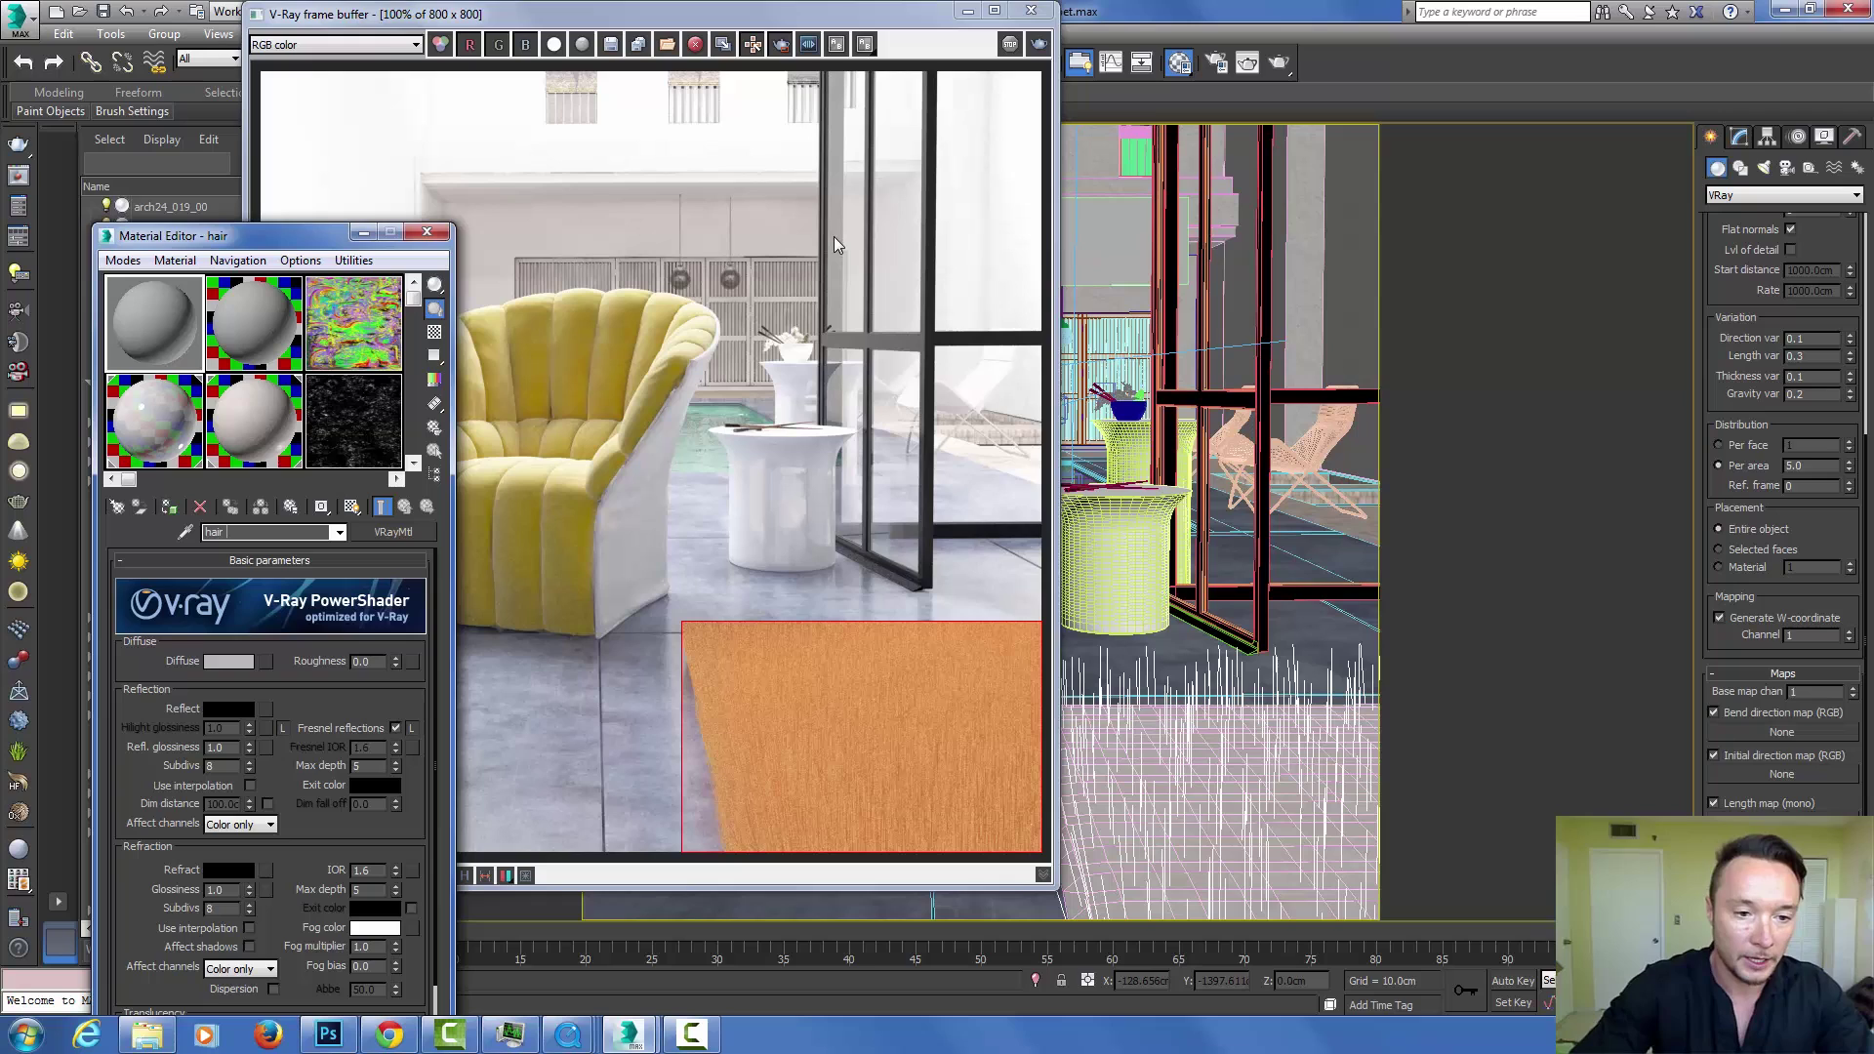
# Add a Gradient Ramp map to the hair material's diffuse and switch its mapping coordinates to WU.
pyautogui.click(265, 661)
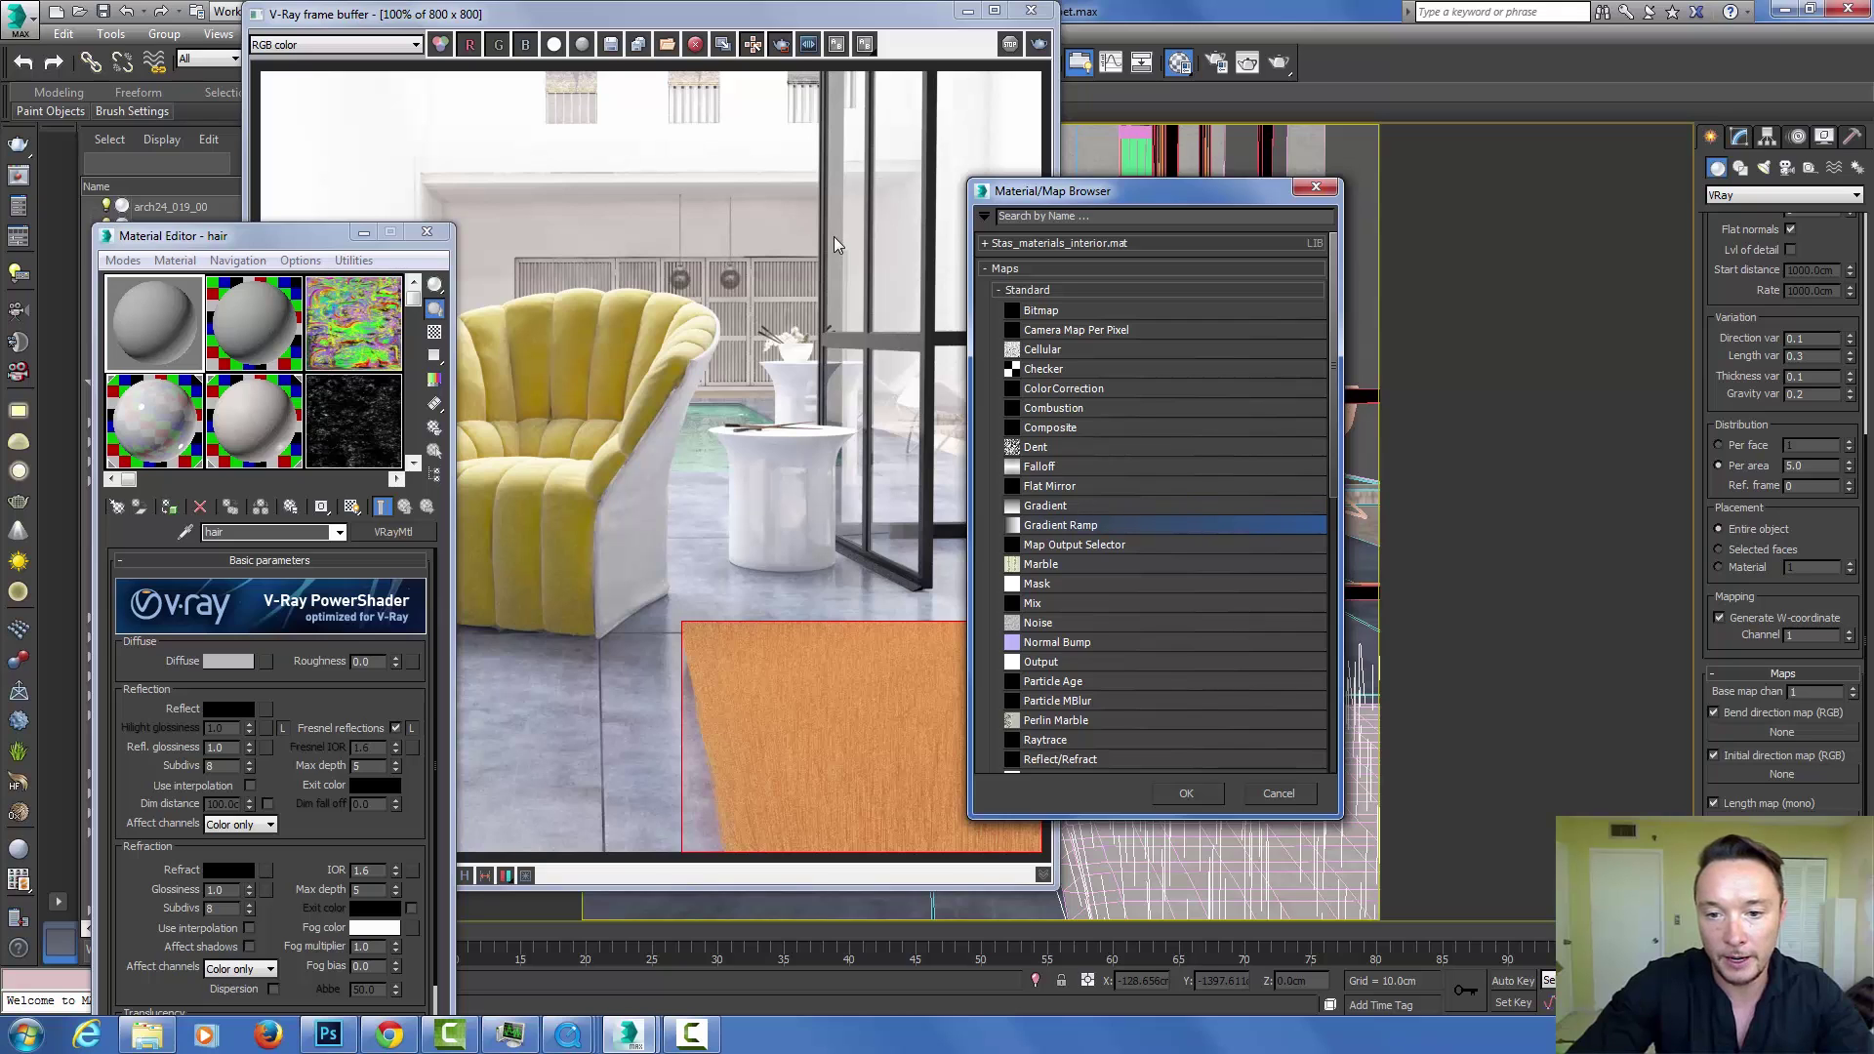
pyautogui.click(1187, 793)
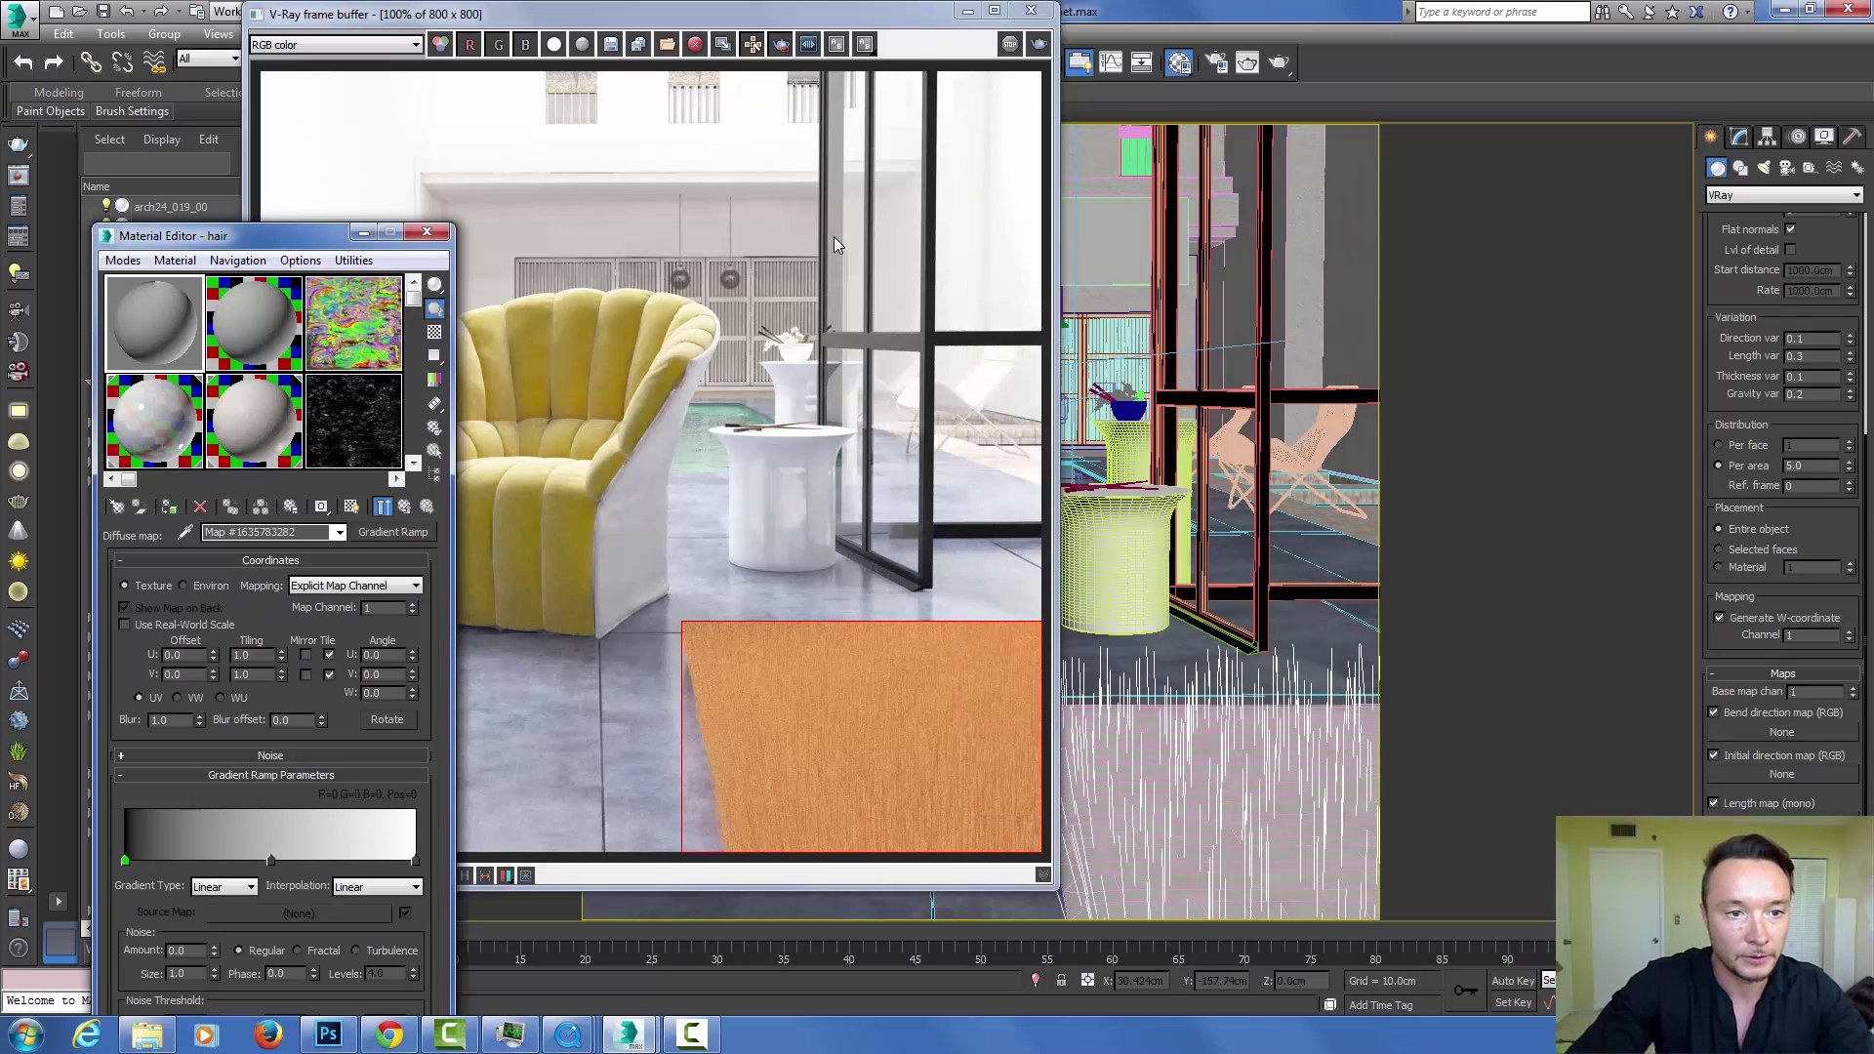
pyautogui.moveTo(300, 235); pyautogui.dragTo(300, 162)
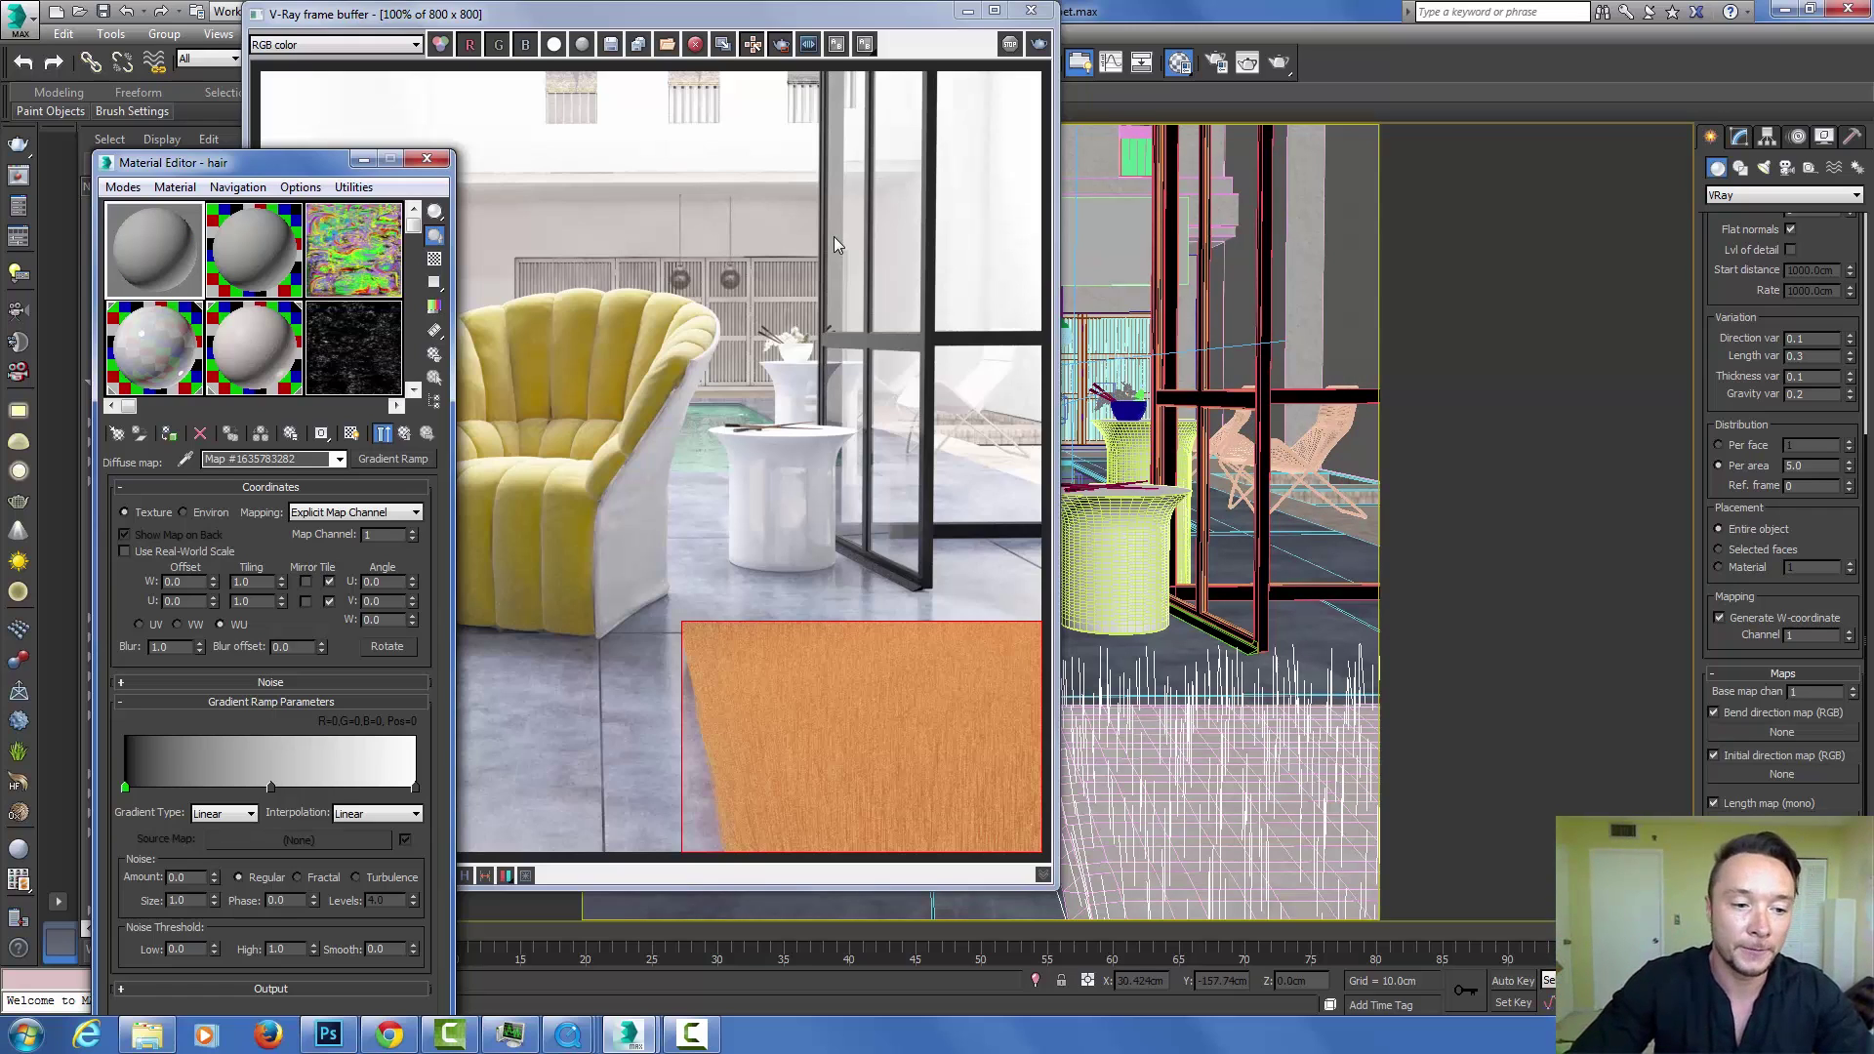
# Color the gradient ramp's first flag, at position 0, dark brown with RGB 28, 21, 17.
pyautogui.moveTo(417, 258); pyautogui.dragTo(407, 269)
pyautogui.moveTo(577, 129); pyautogui.dragTo(578, 139)
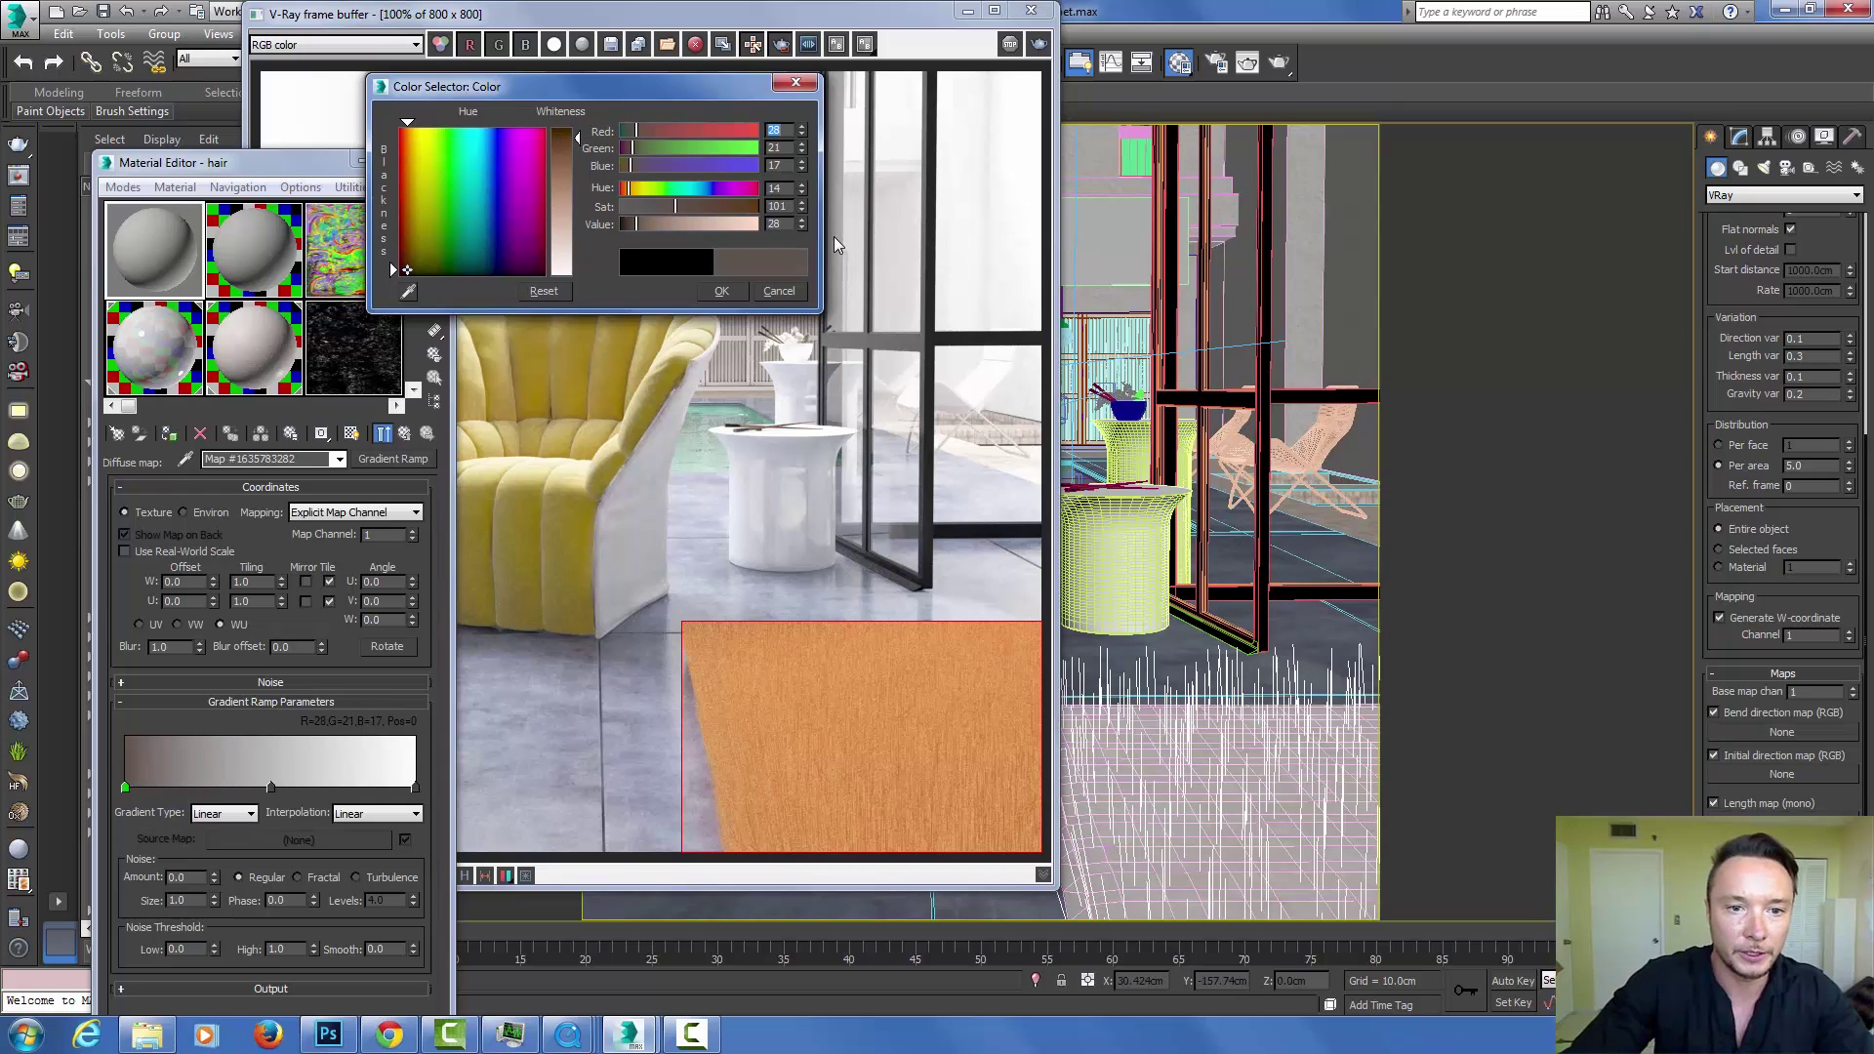
pyautogui.click(721, 291)
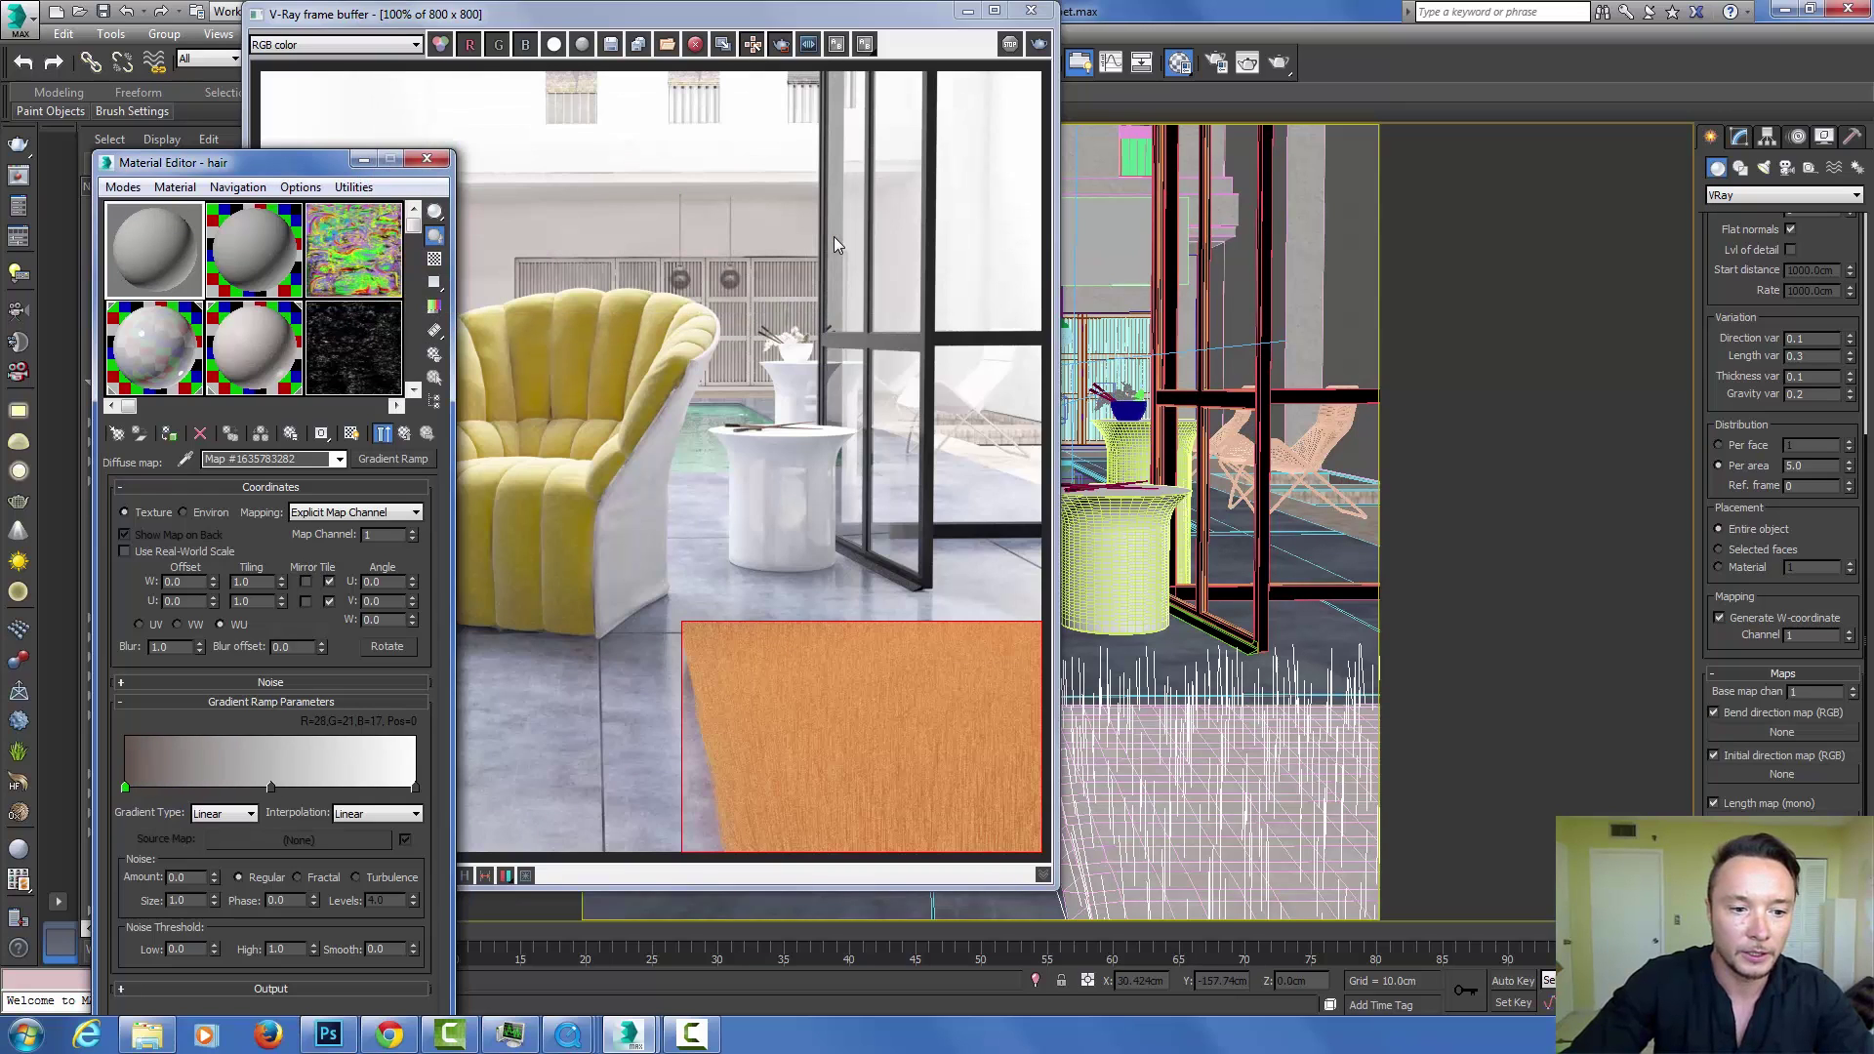
# Add a gradient flag at position 20 and color it brown with RGB 124, 94, 54.
pyautogui.click(173, 783)
pyautogui.moveTo(172, 786); pyautogui.dragTo(181, 786)
pyautogui.doubleClick(181, 786)
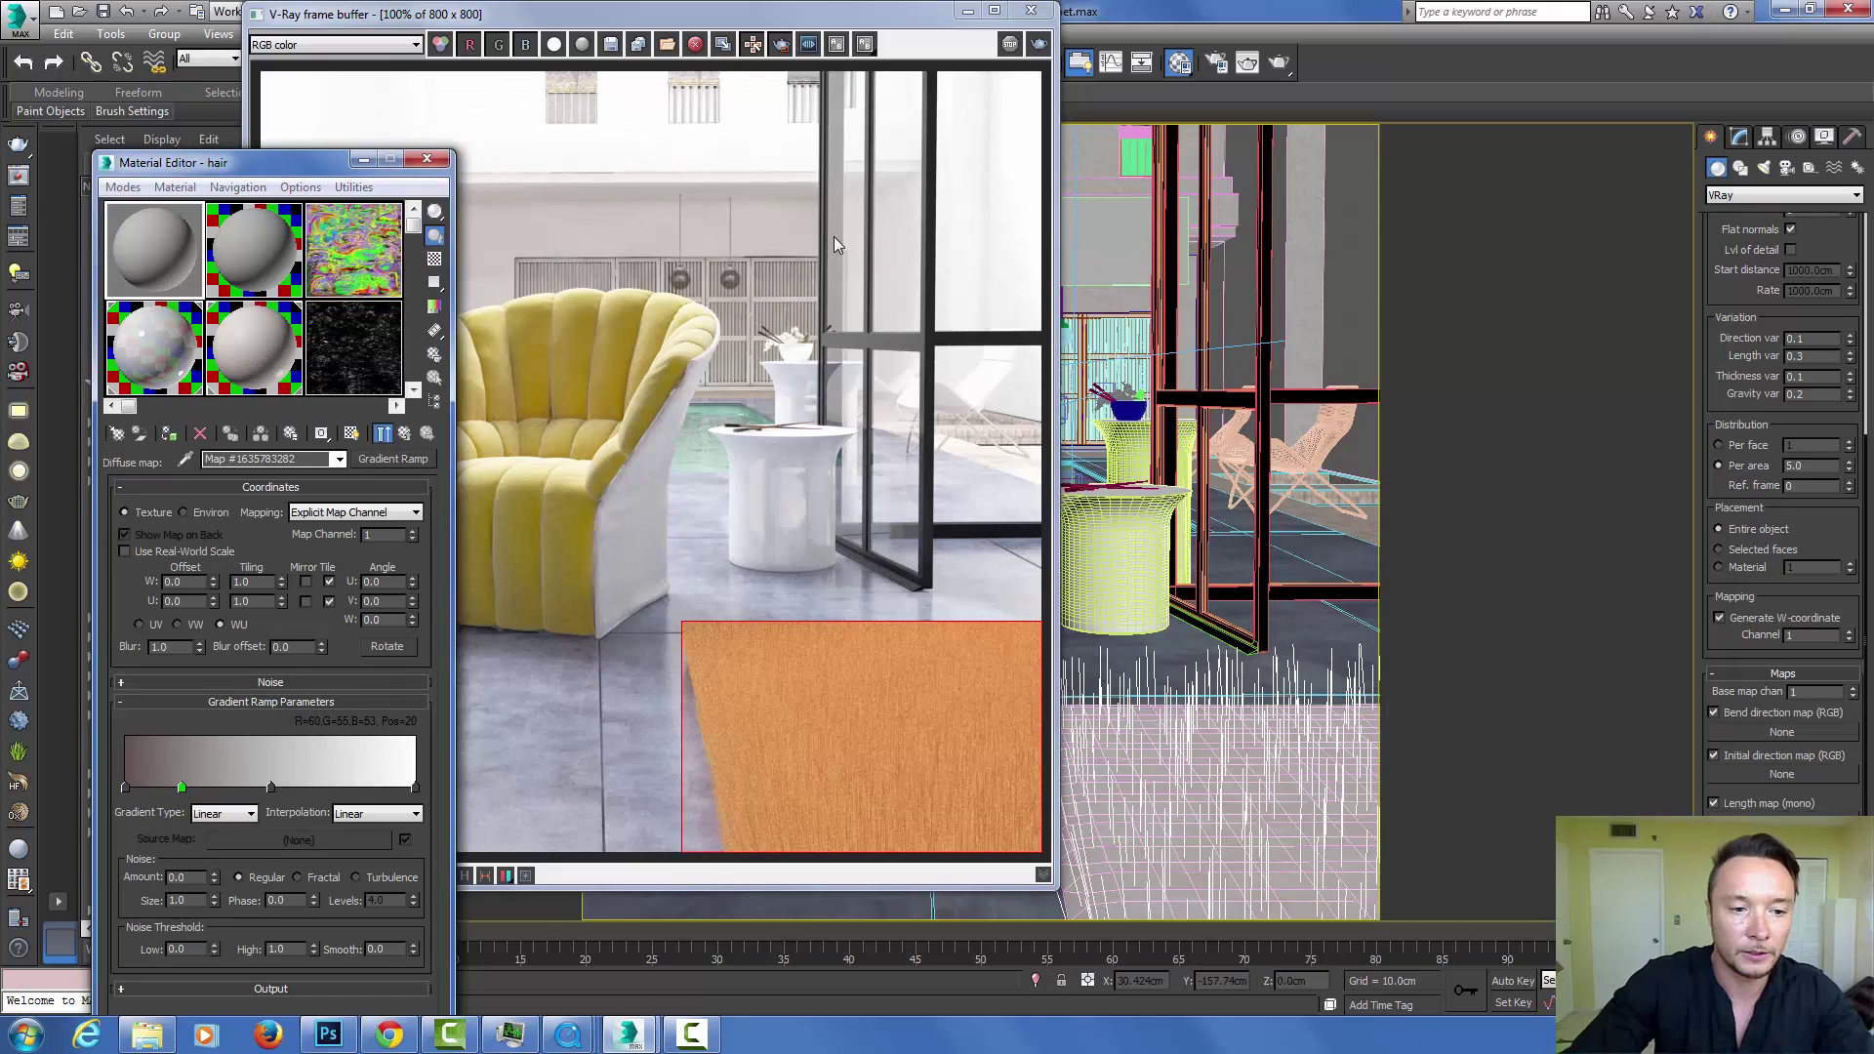
pyautogui.moveTo(578, 156); pyautogui.dragTo(577, 182)
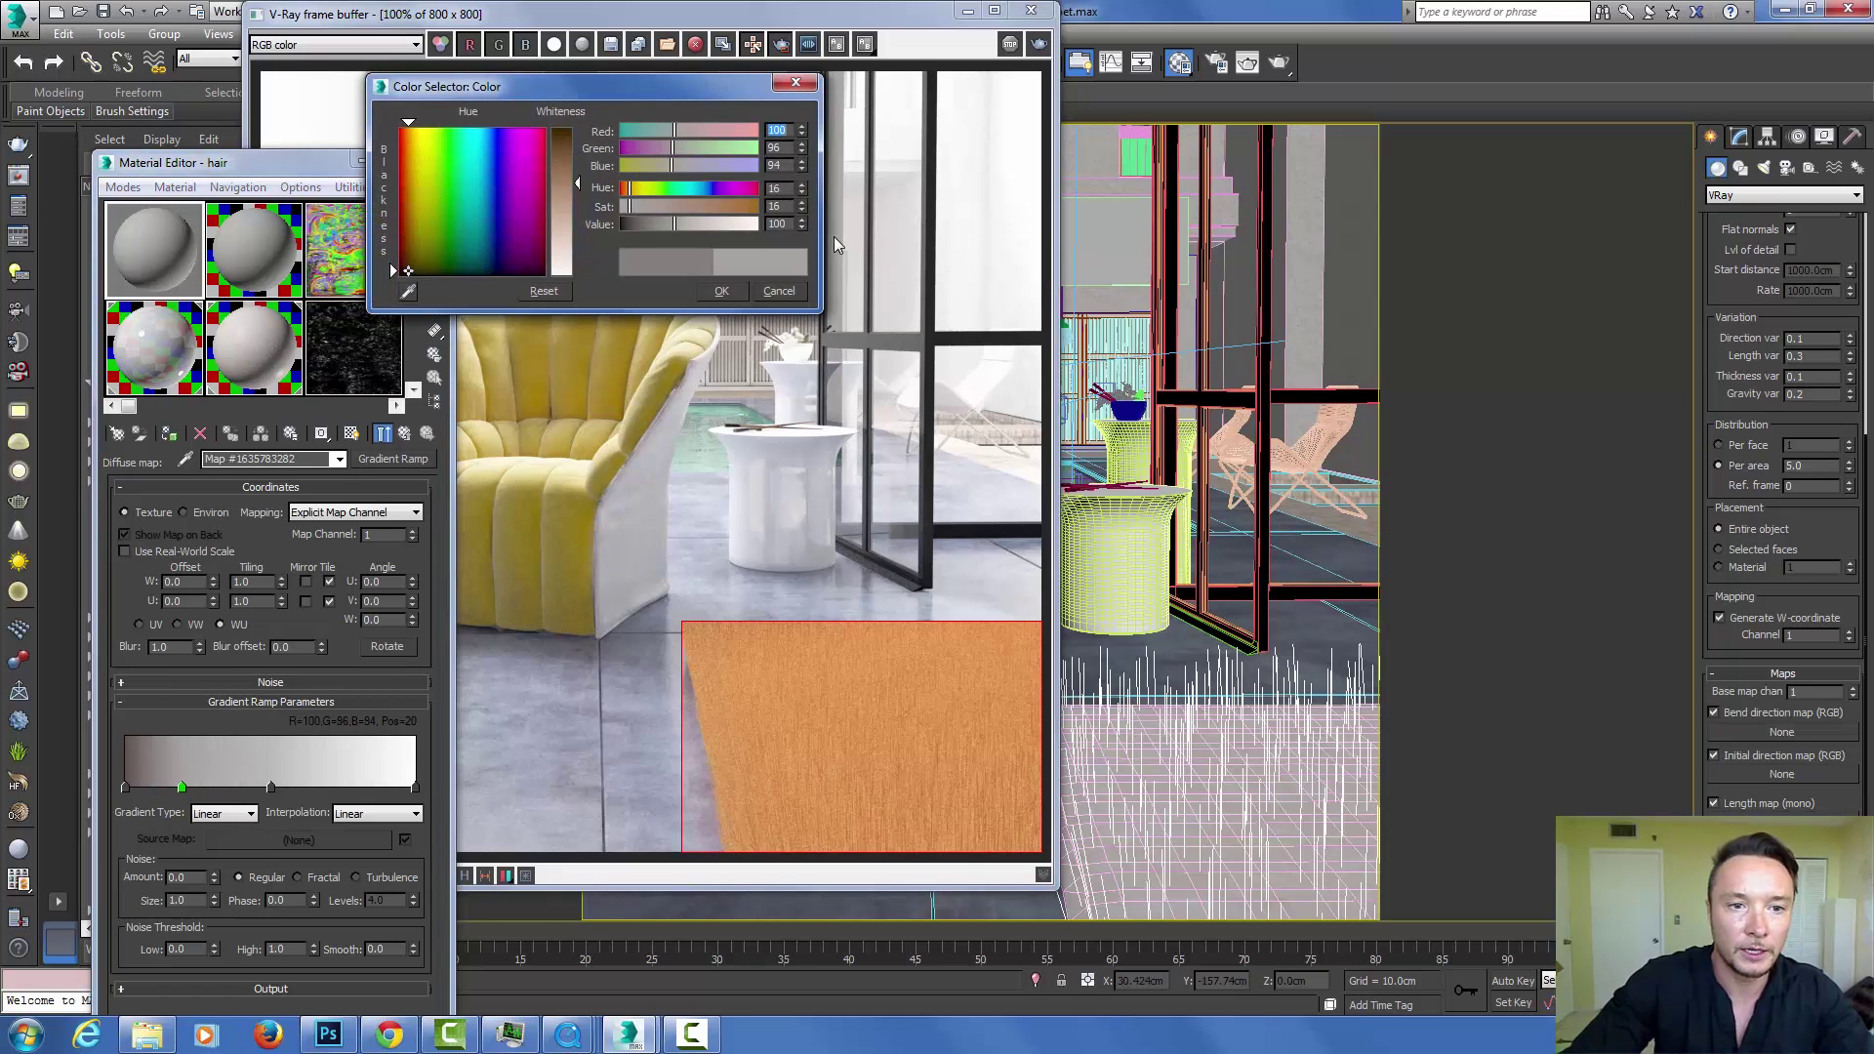
pyautogui.moveTo(408, 270); pyautogui.dragTo(413, 224)
pyautogui.moveTo(577, 183); pyautogui.dragTo(578, 159)
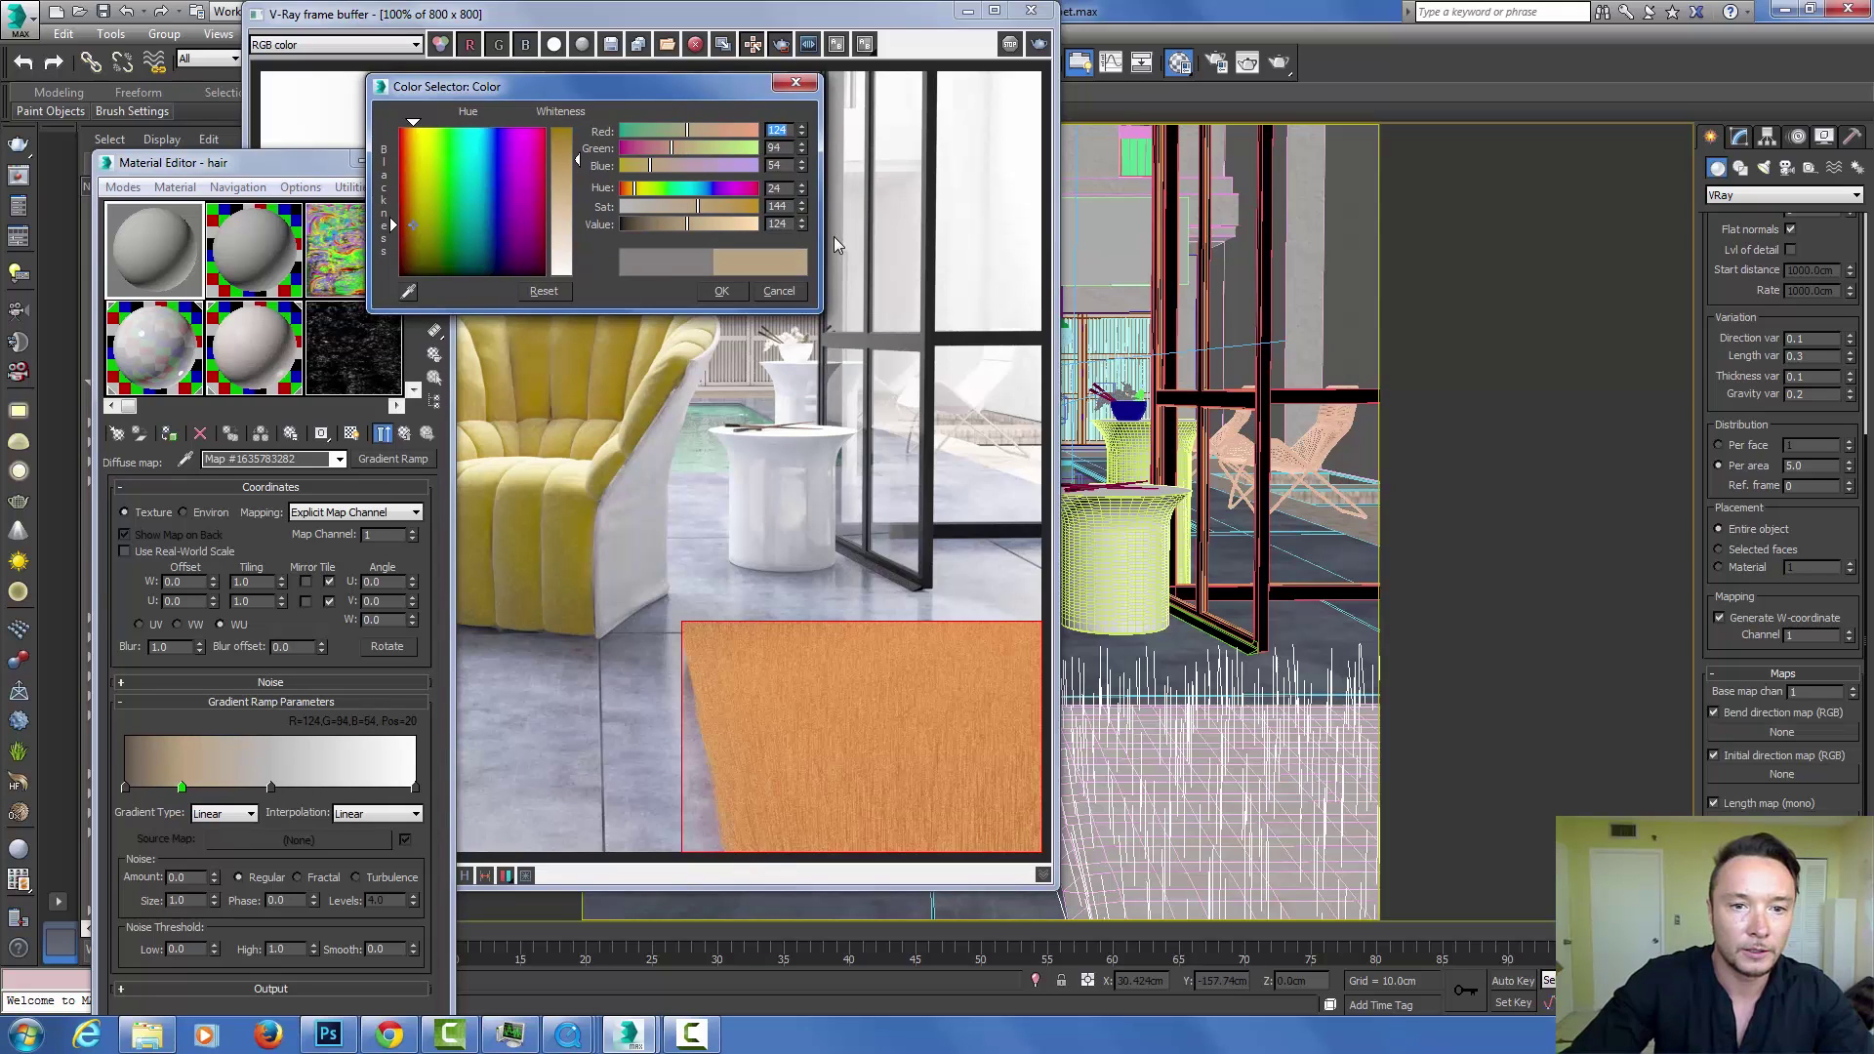
pyautogui.click(721, 291)
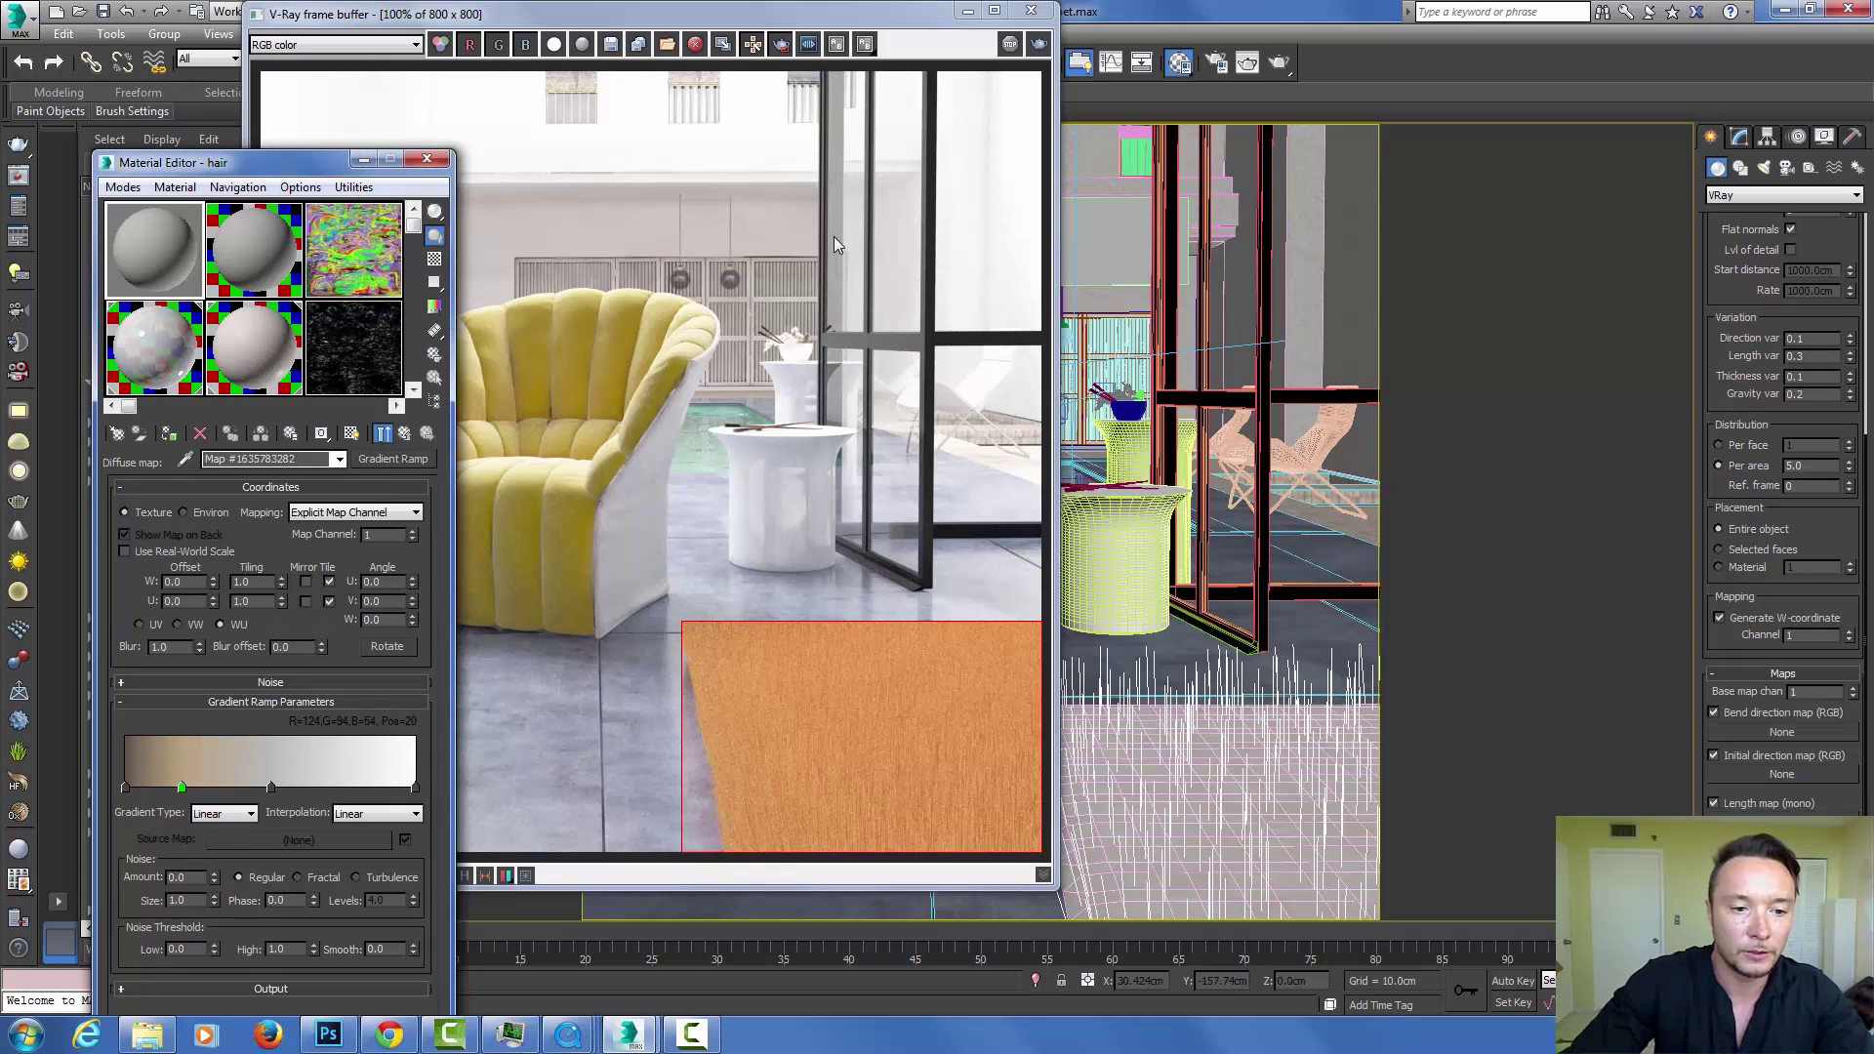
# Recolor the gradient ramp's middle flag, at position 50, to a light tan.
pyautogui.doubleClick(271, 787)
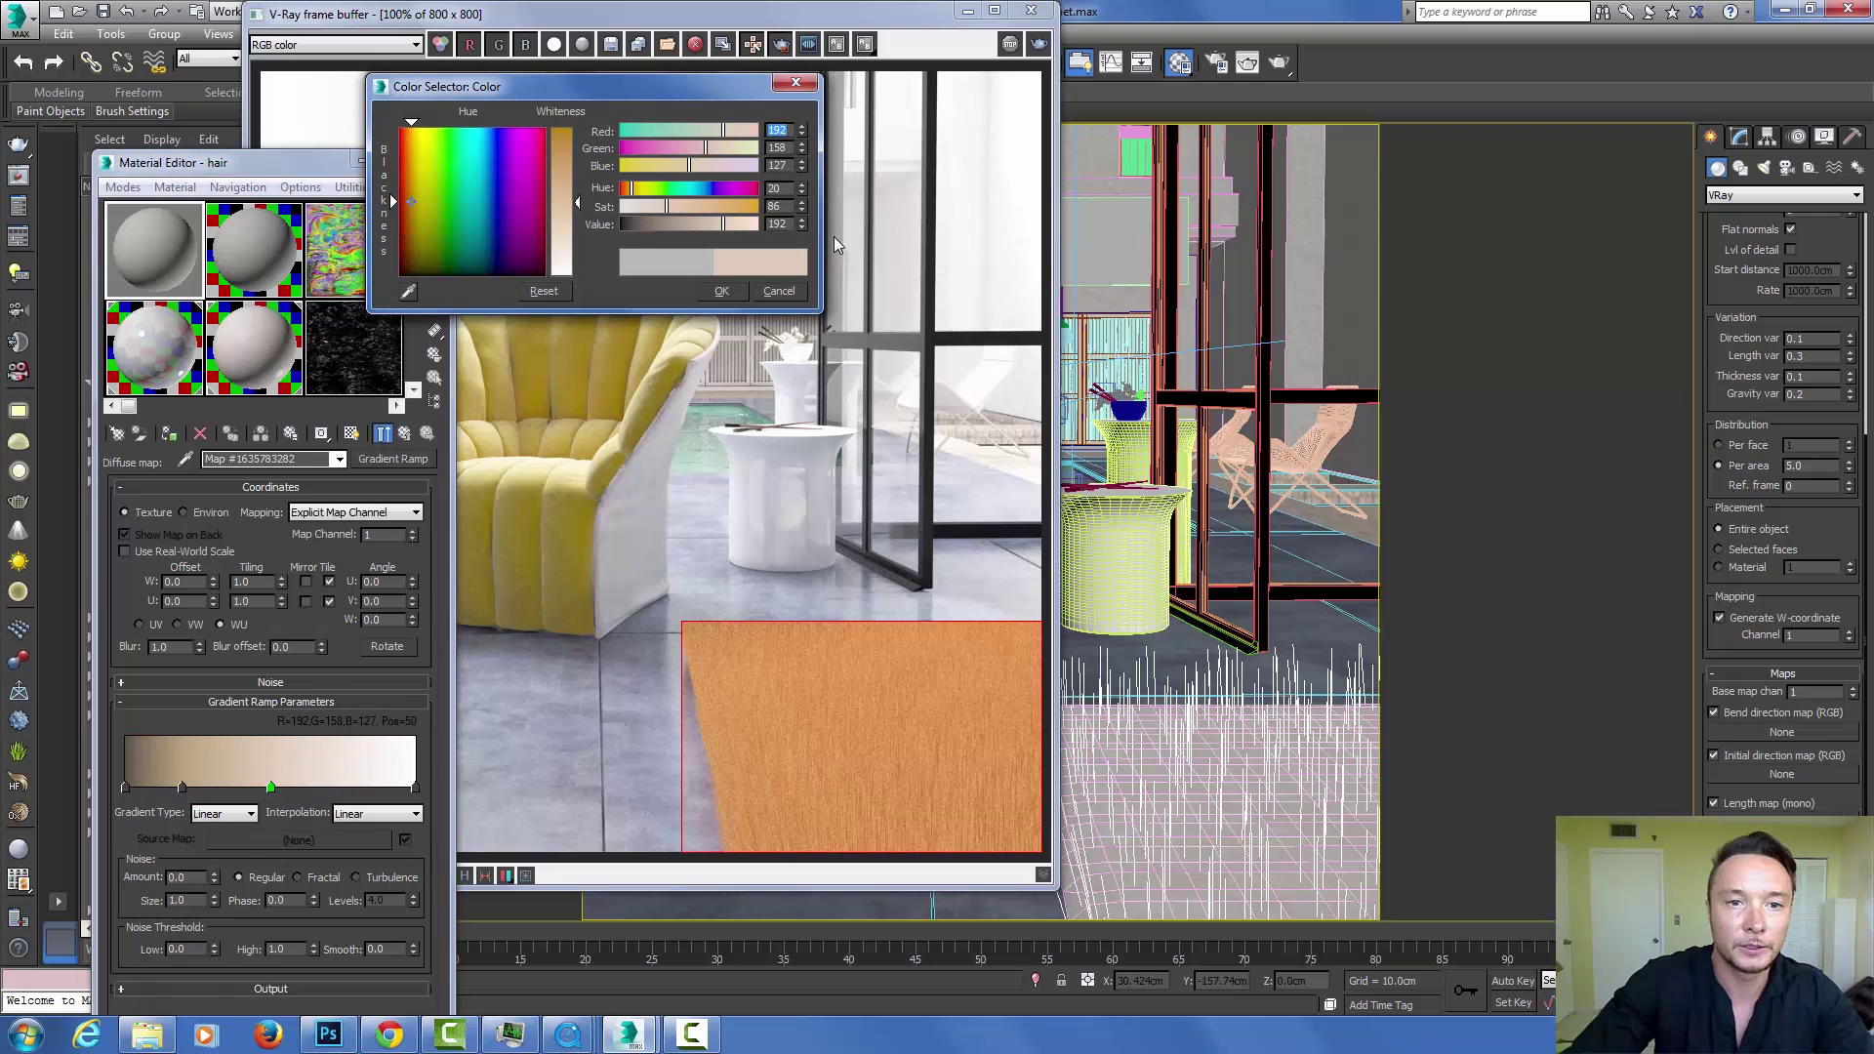
pyautogui.moveTo(576, 200); pyautogui.dragTo(576, 186)
pyautogui.click(721, 291)
# Color the gradient ramp's end flag, at position 100, pale beige with RGB 230, 217, 198.
pyautogui.click(415, 786)
pyautogui.doubleClick(415, 786)
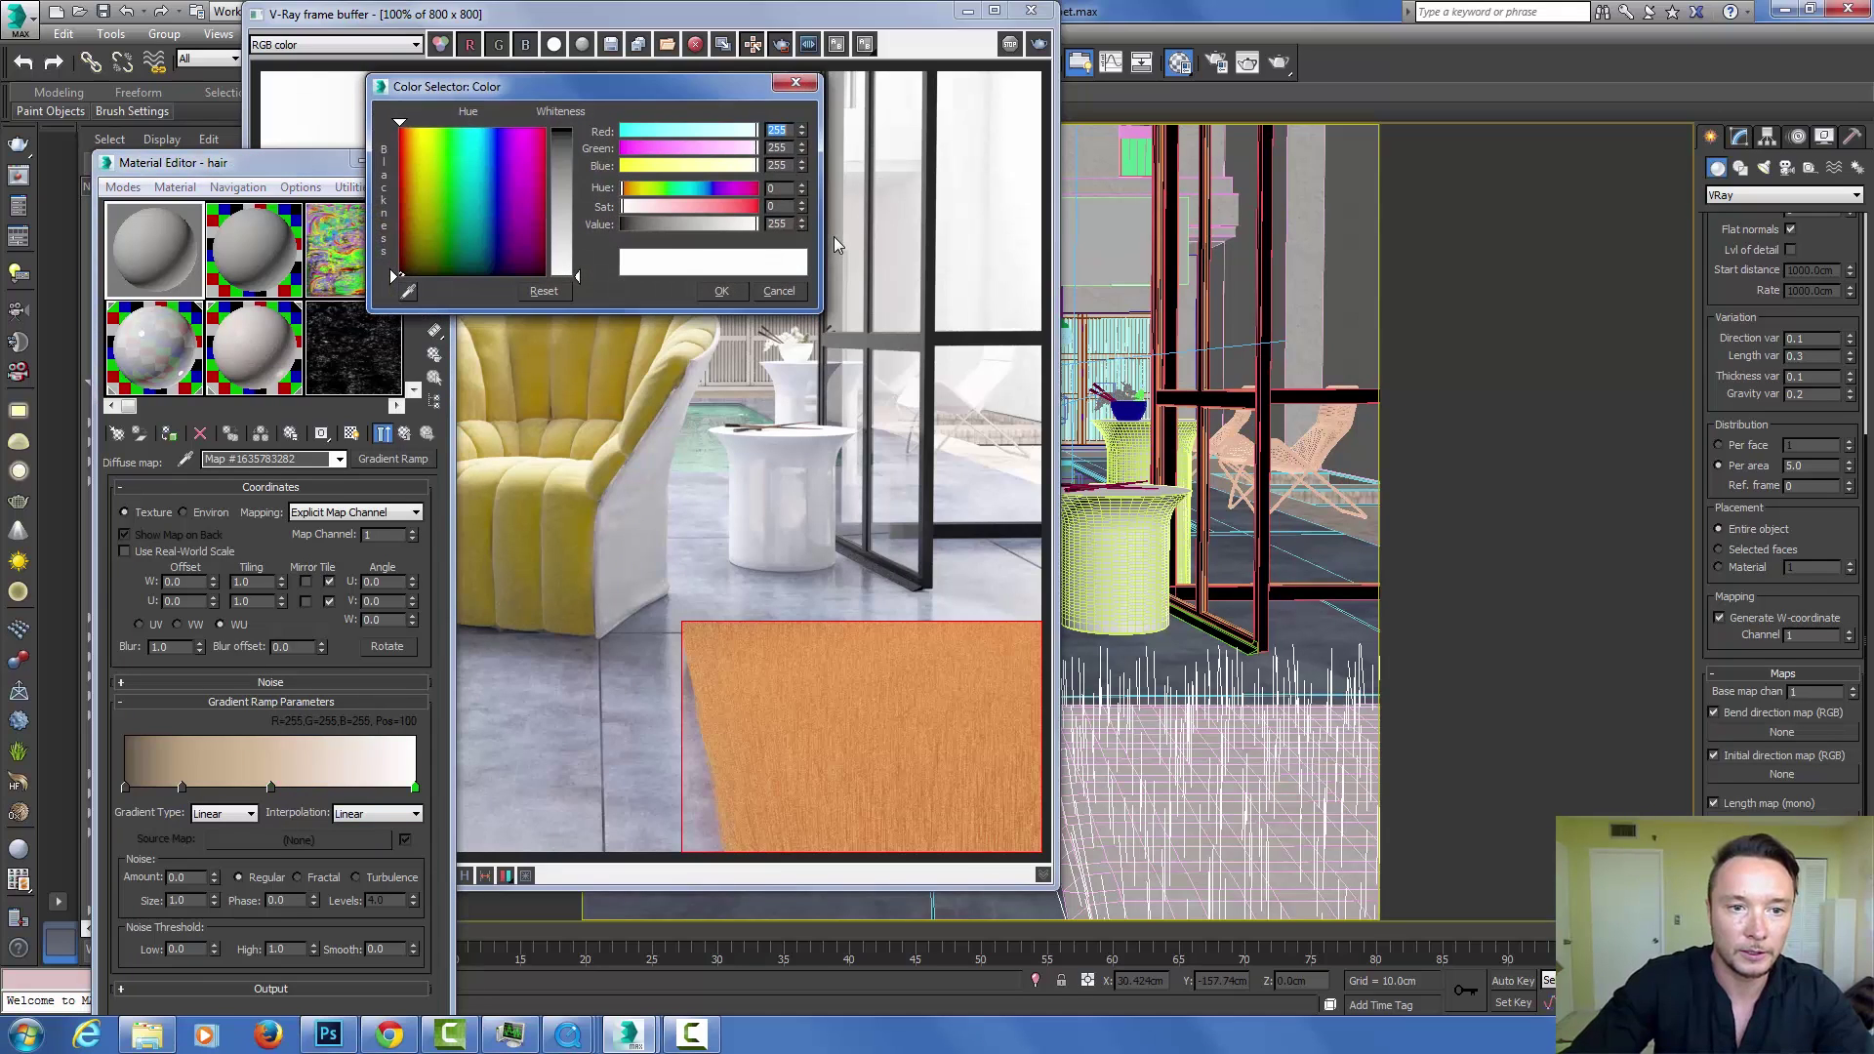
pyautogui.click(415, 192)
pyautogui.moveTo(576, 277); pyautogui.dragTo(577, 243)
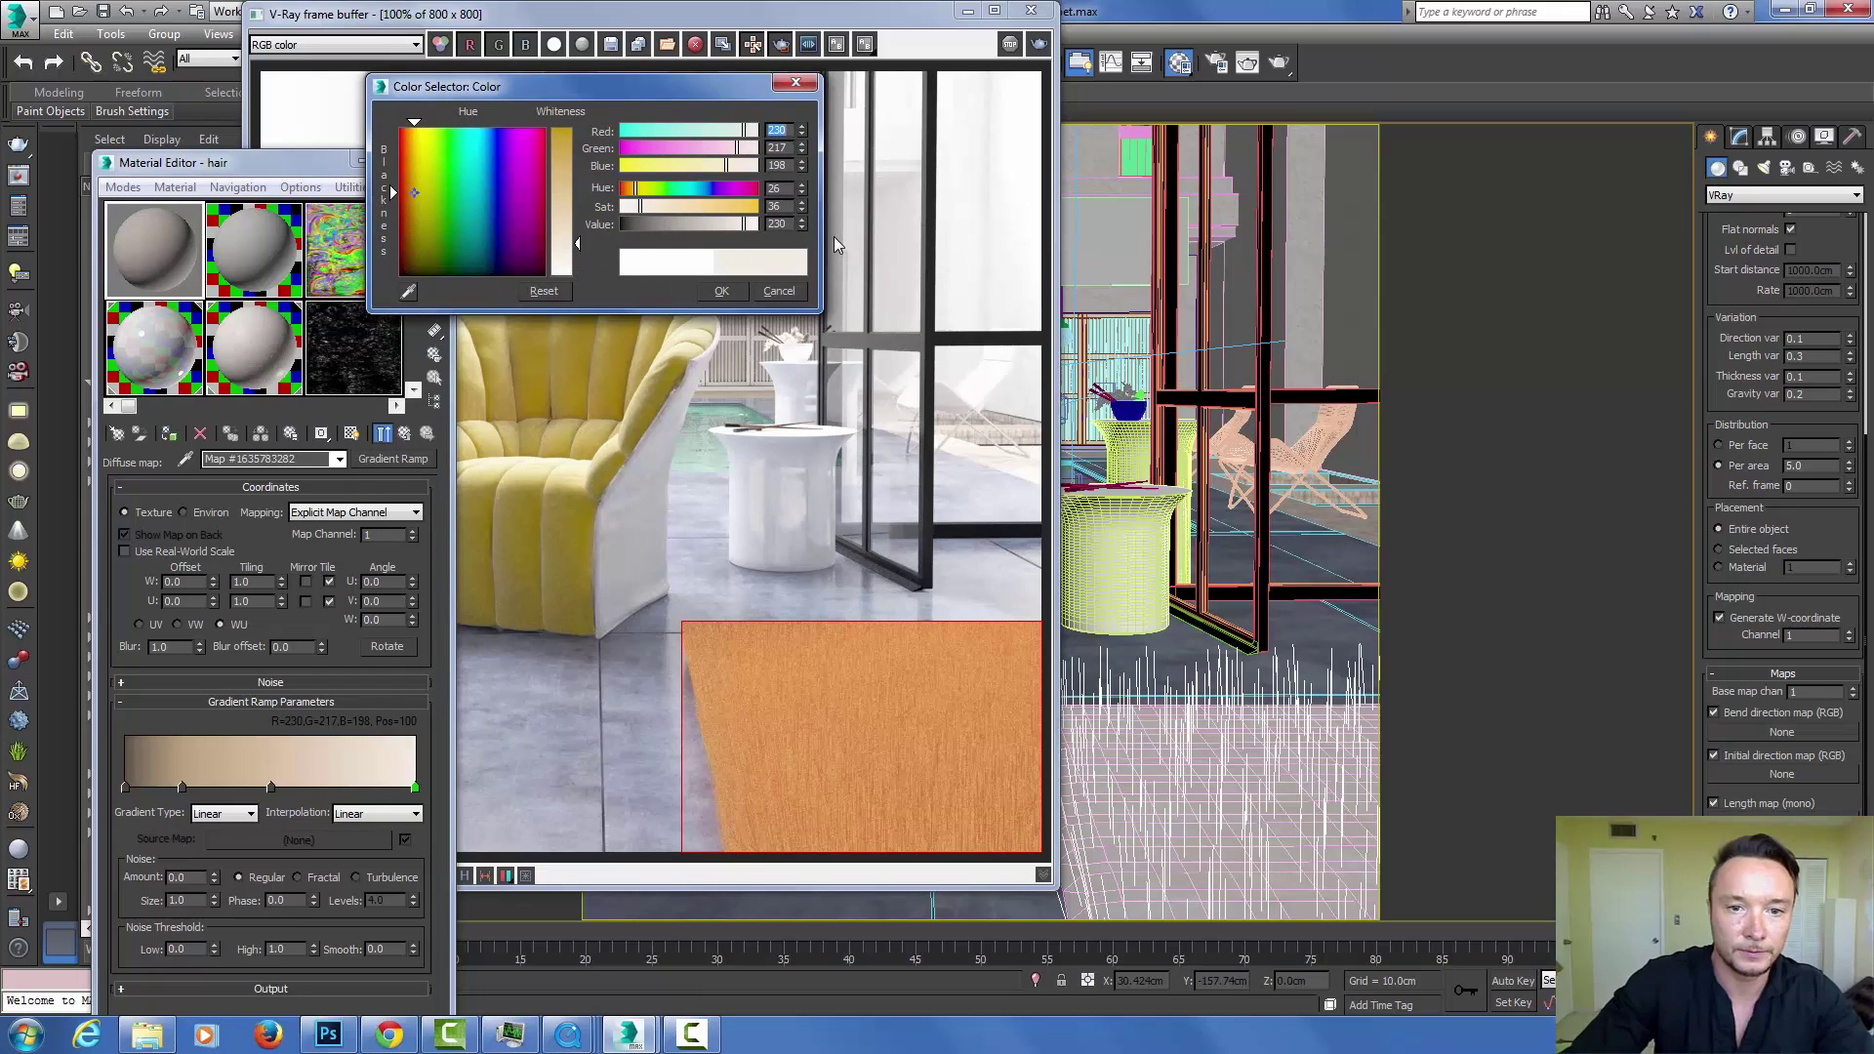
pyautogui.click(721, 291)
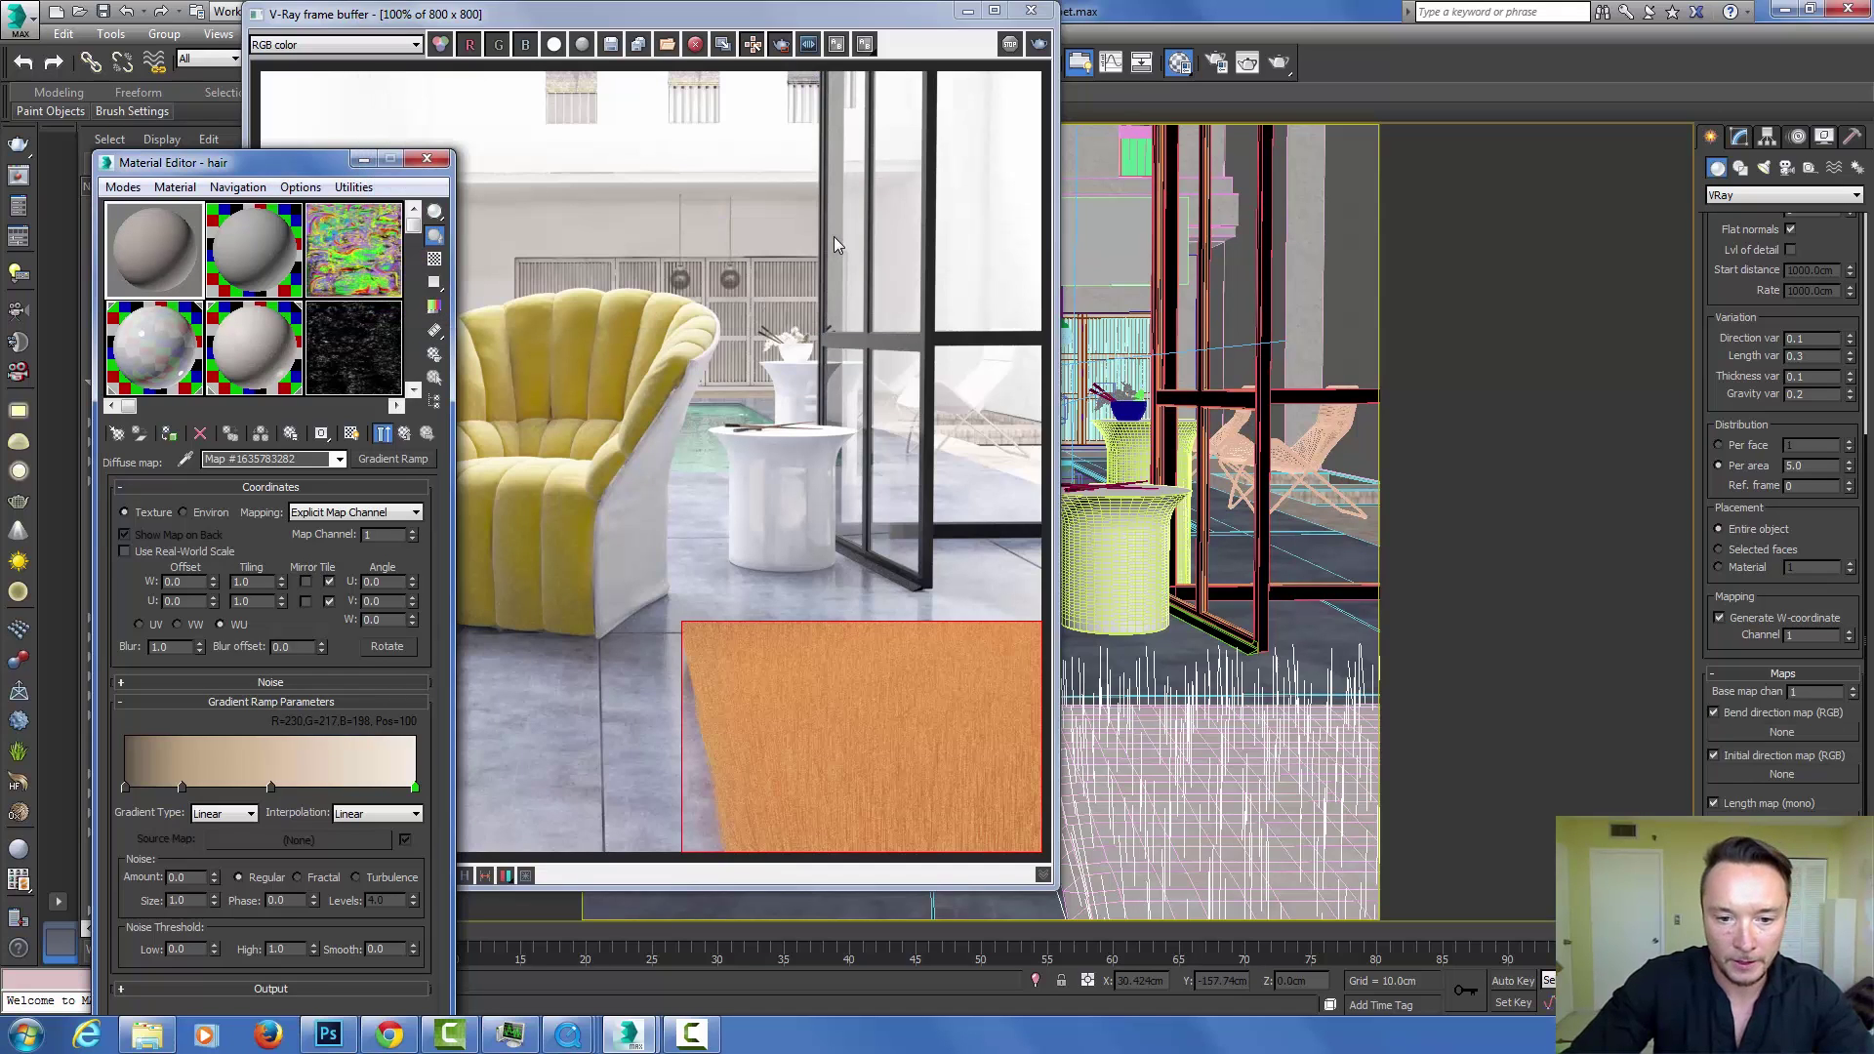
# Redraw the render region as a small area around the carpet's back-left corner and decline overwriting Ligne_Roset_Carpet.png.
pyautogui.moveTo(679, 617); pyautogui.dragTo(779, 689)
pyautogui.moveTo(837, 565); pyautogui.dragTo(784, 664)
pyautogui.moveTo(675, 584); pyautogui.dragTo(822, 796)
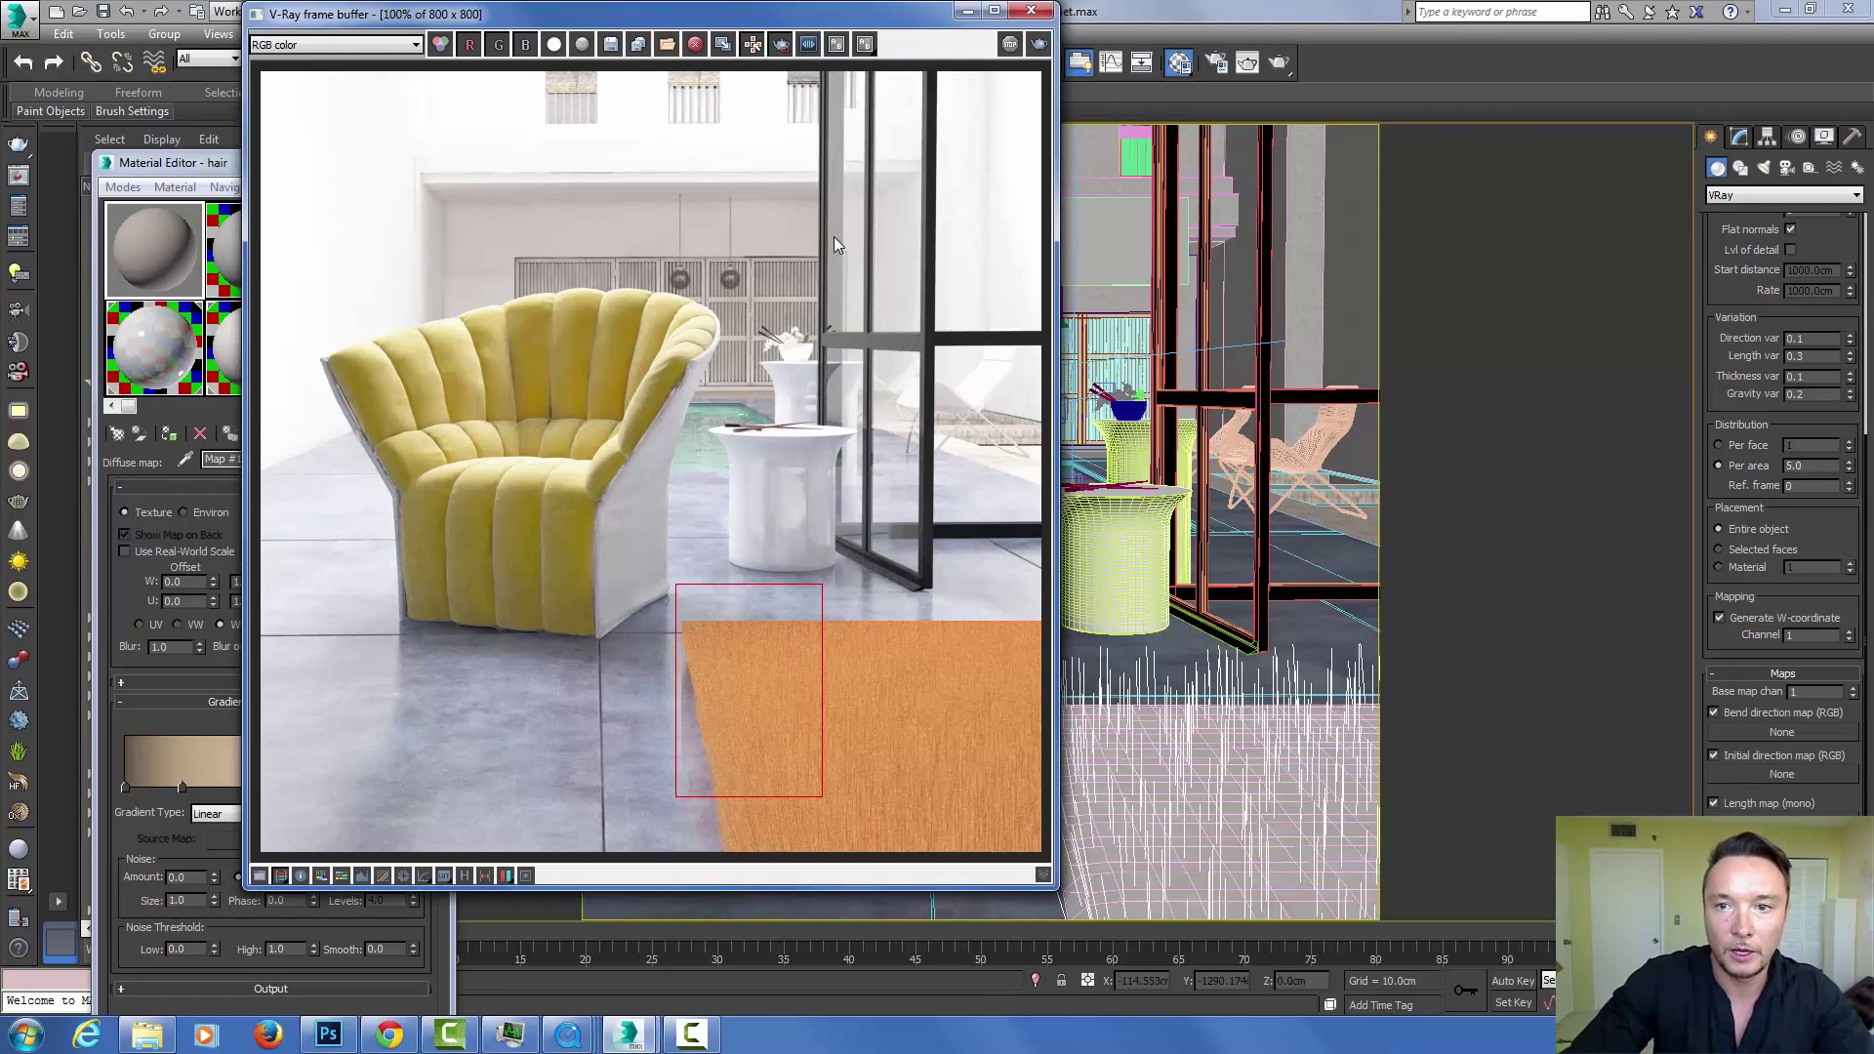
pyautogui.click(1278, 62)
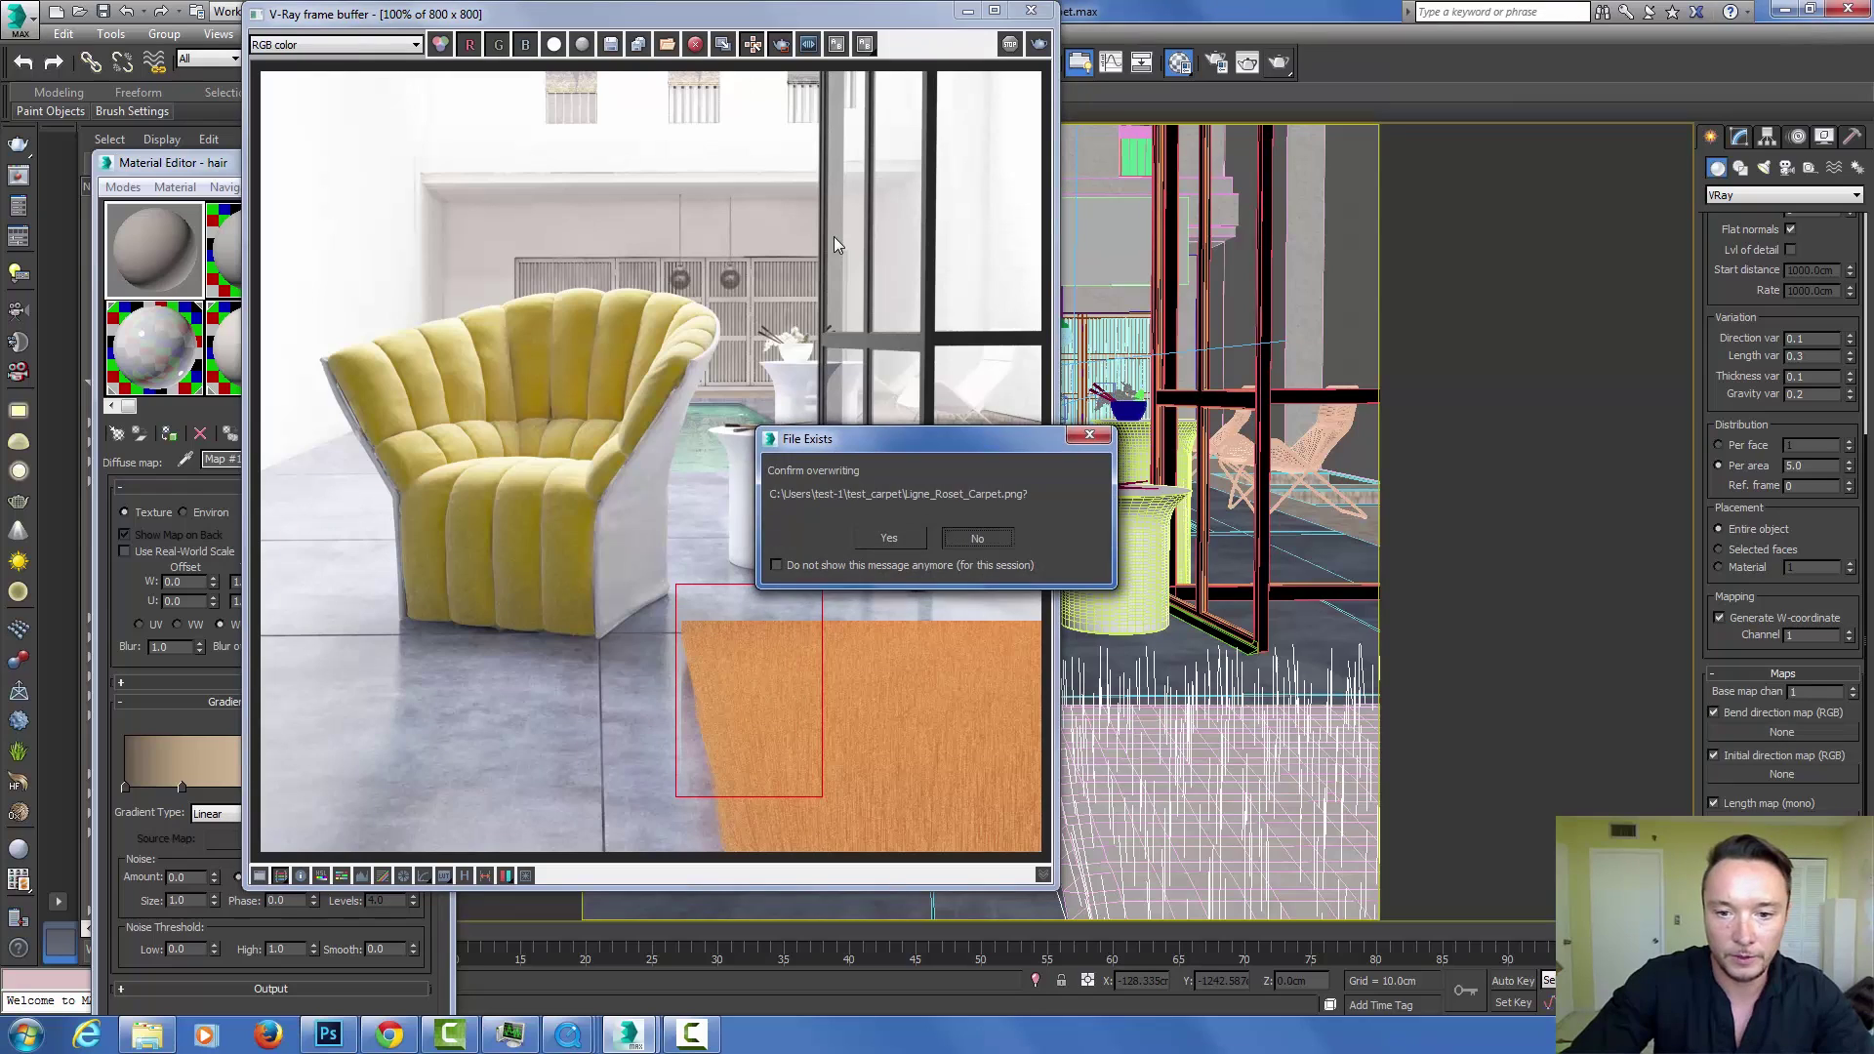
pyautogui.click(977, 538)
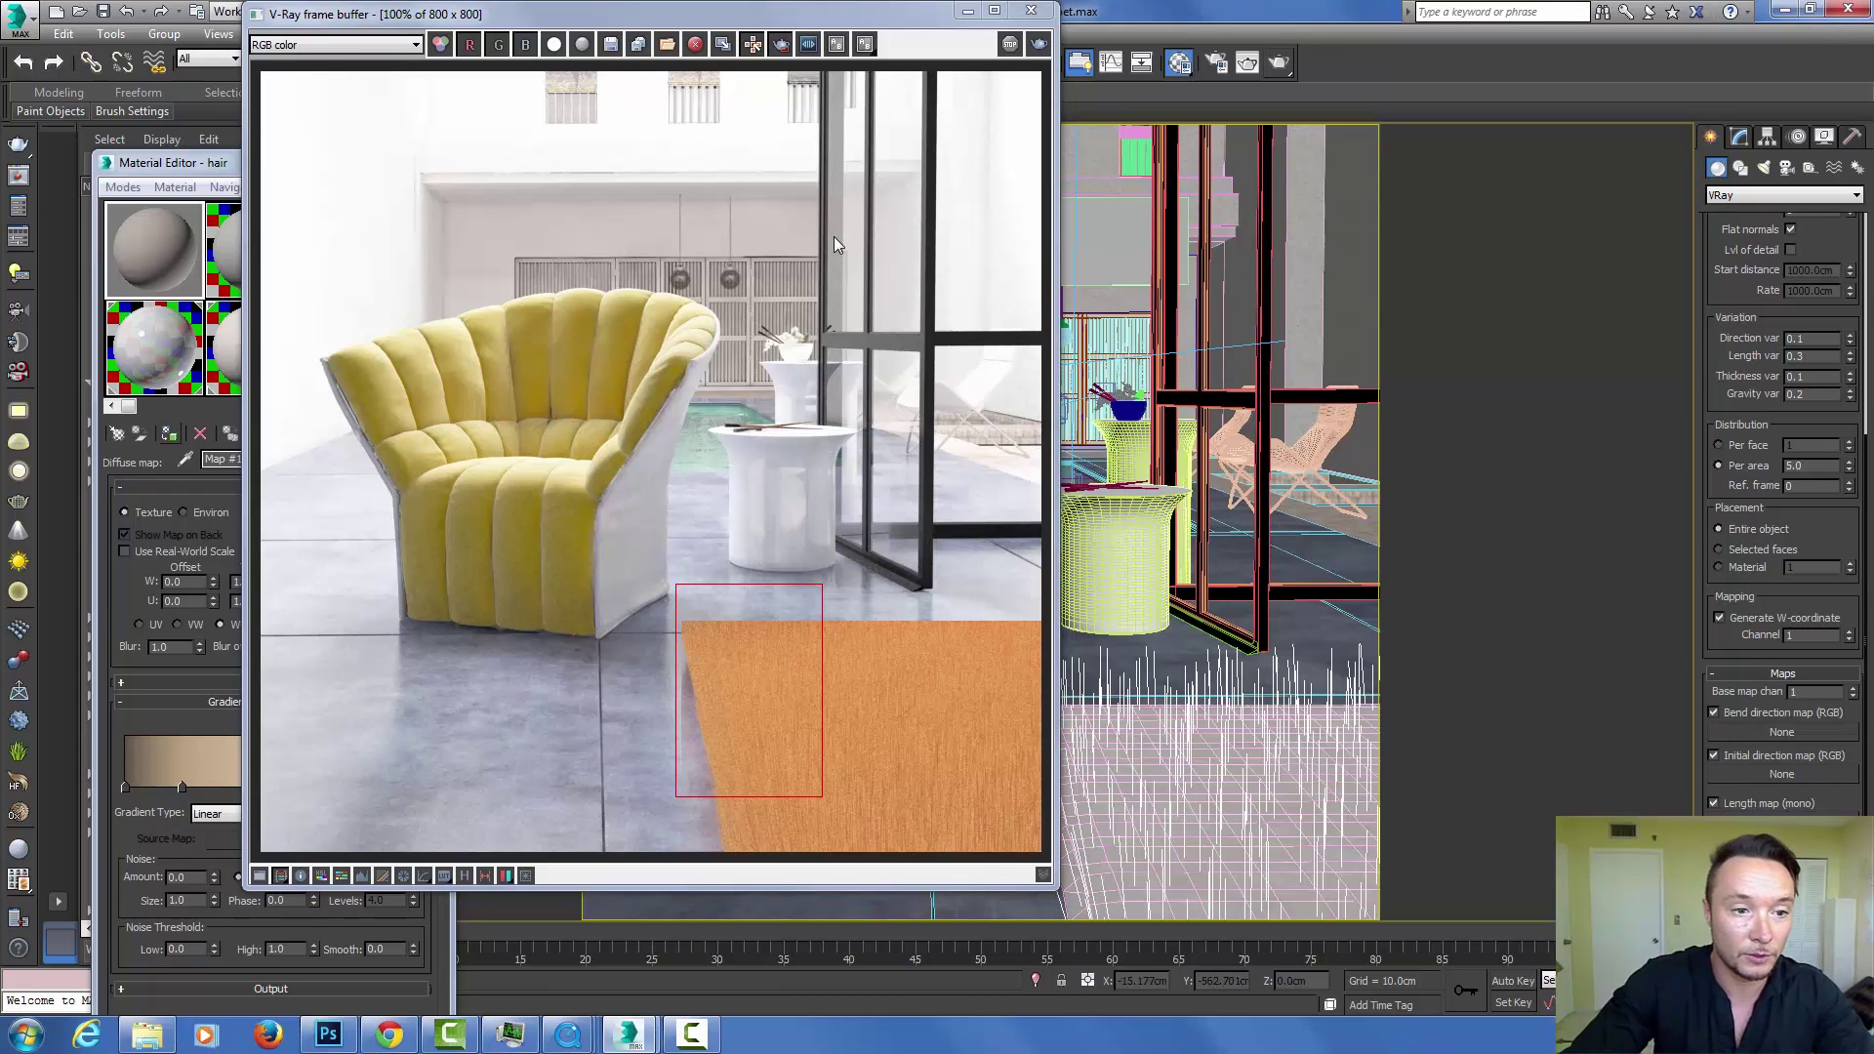
# Assign the hair material to the selected fur, render the small region over the existing file, and inspect the result at 200%.
pyautogui.click(169, 434)
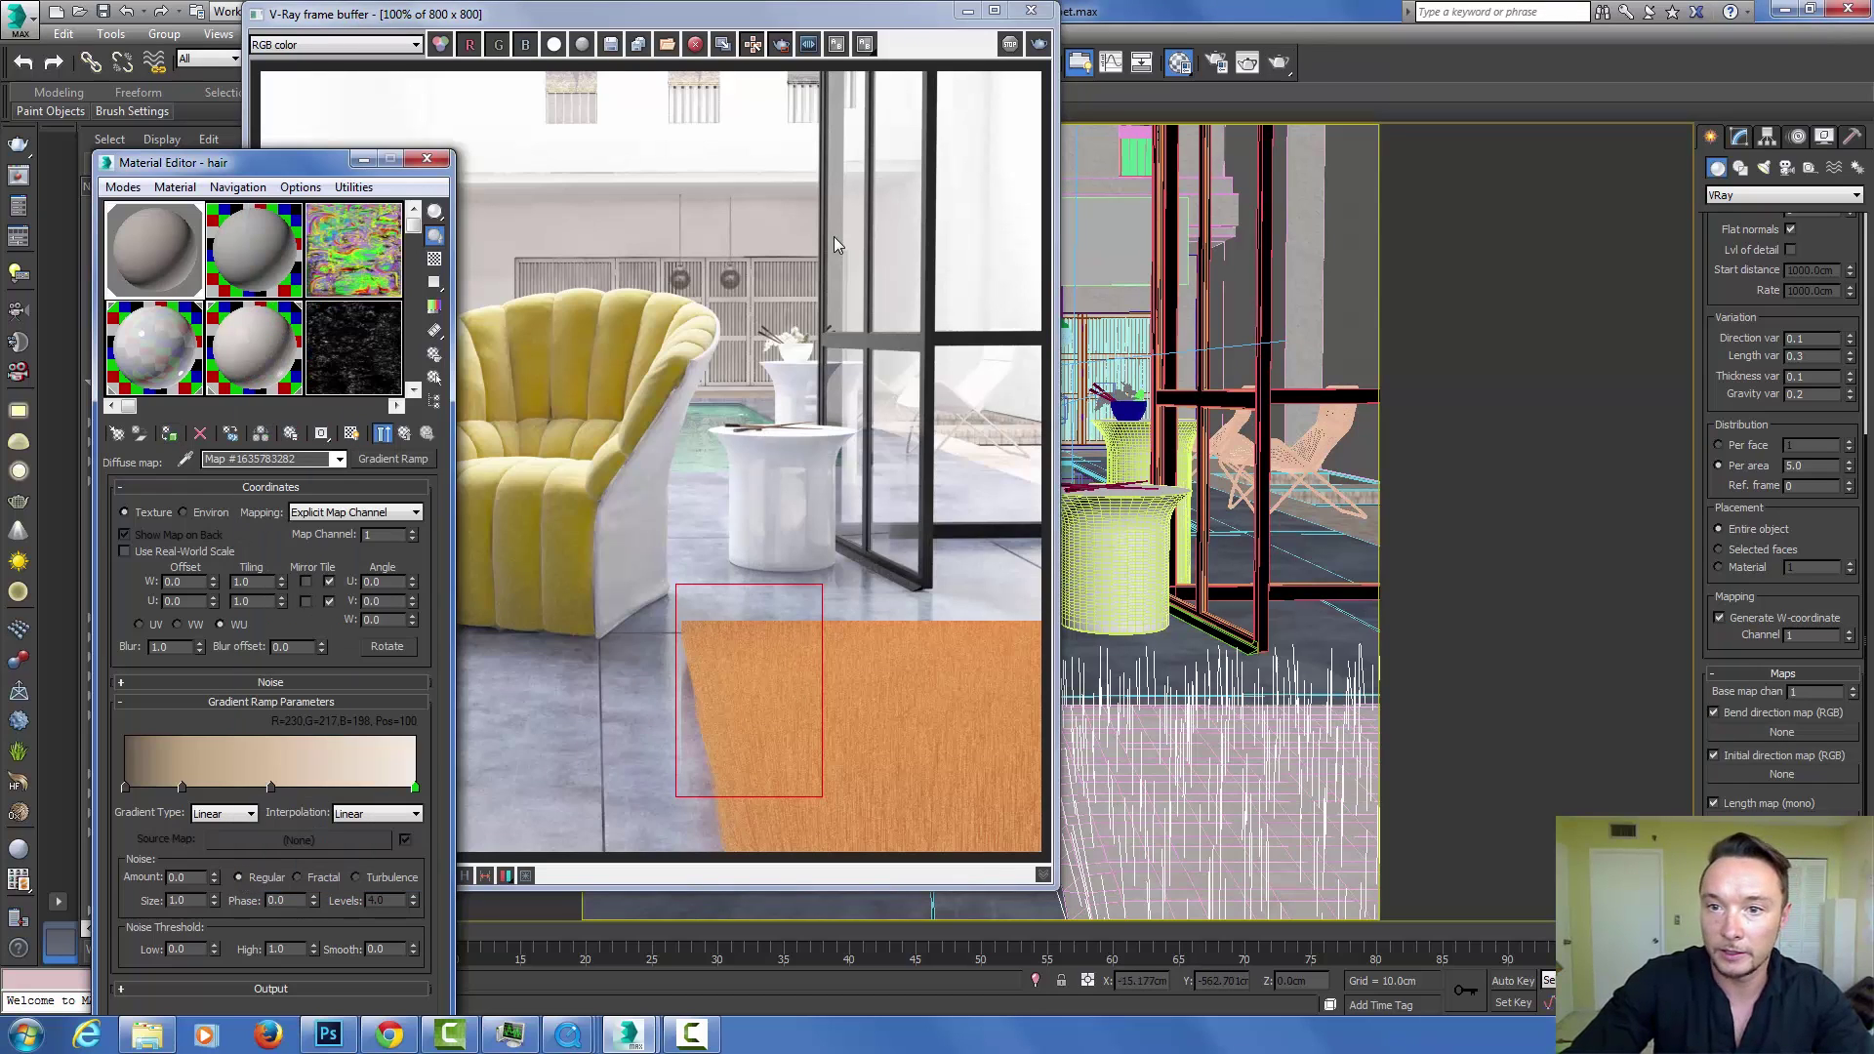
pyautogui.click(1279, 63)
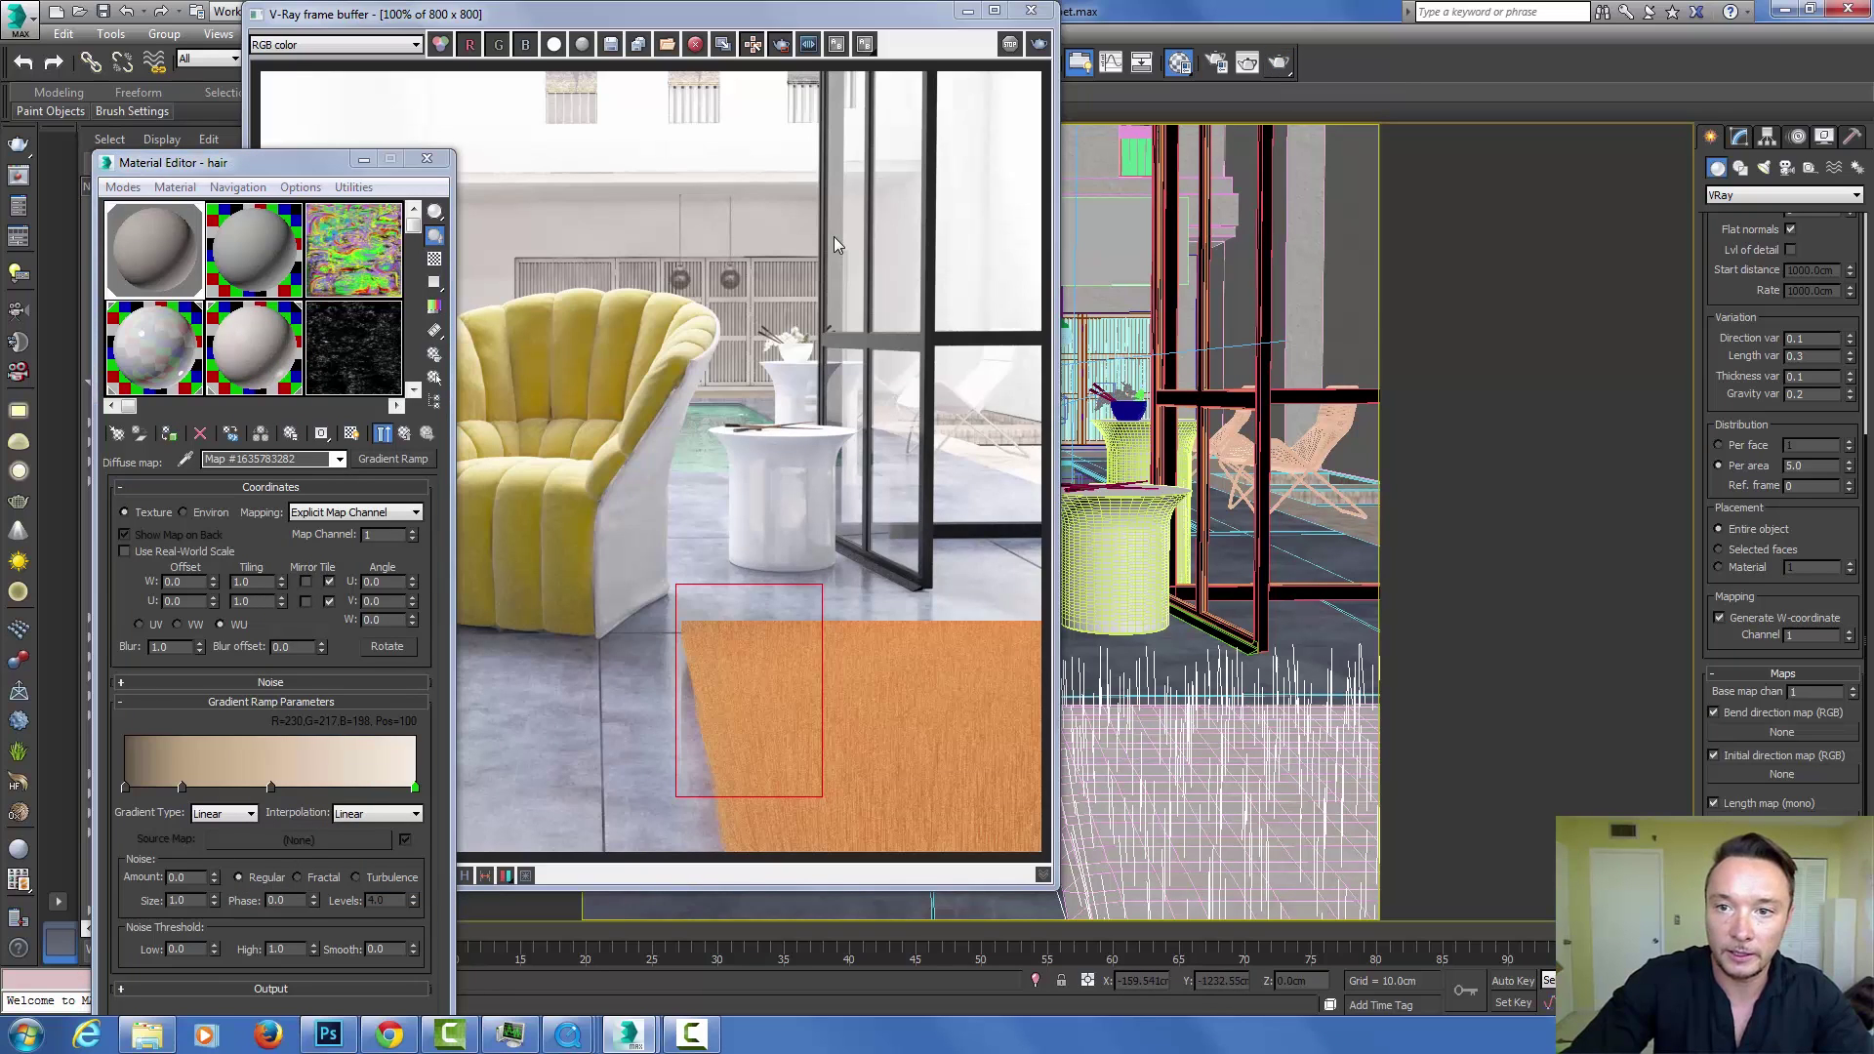
pyautogui.click(890, 539)
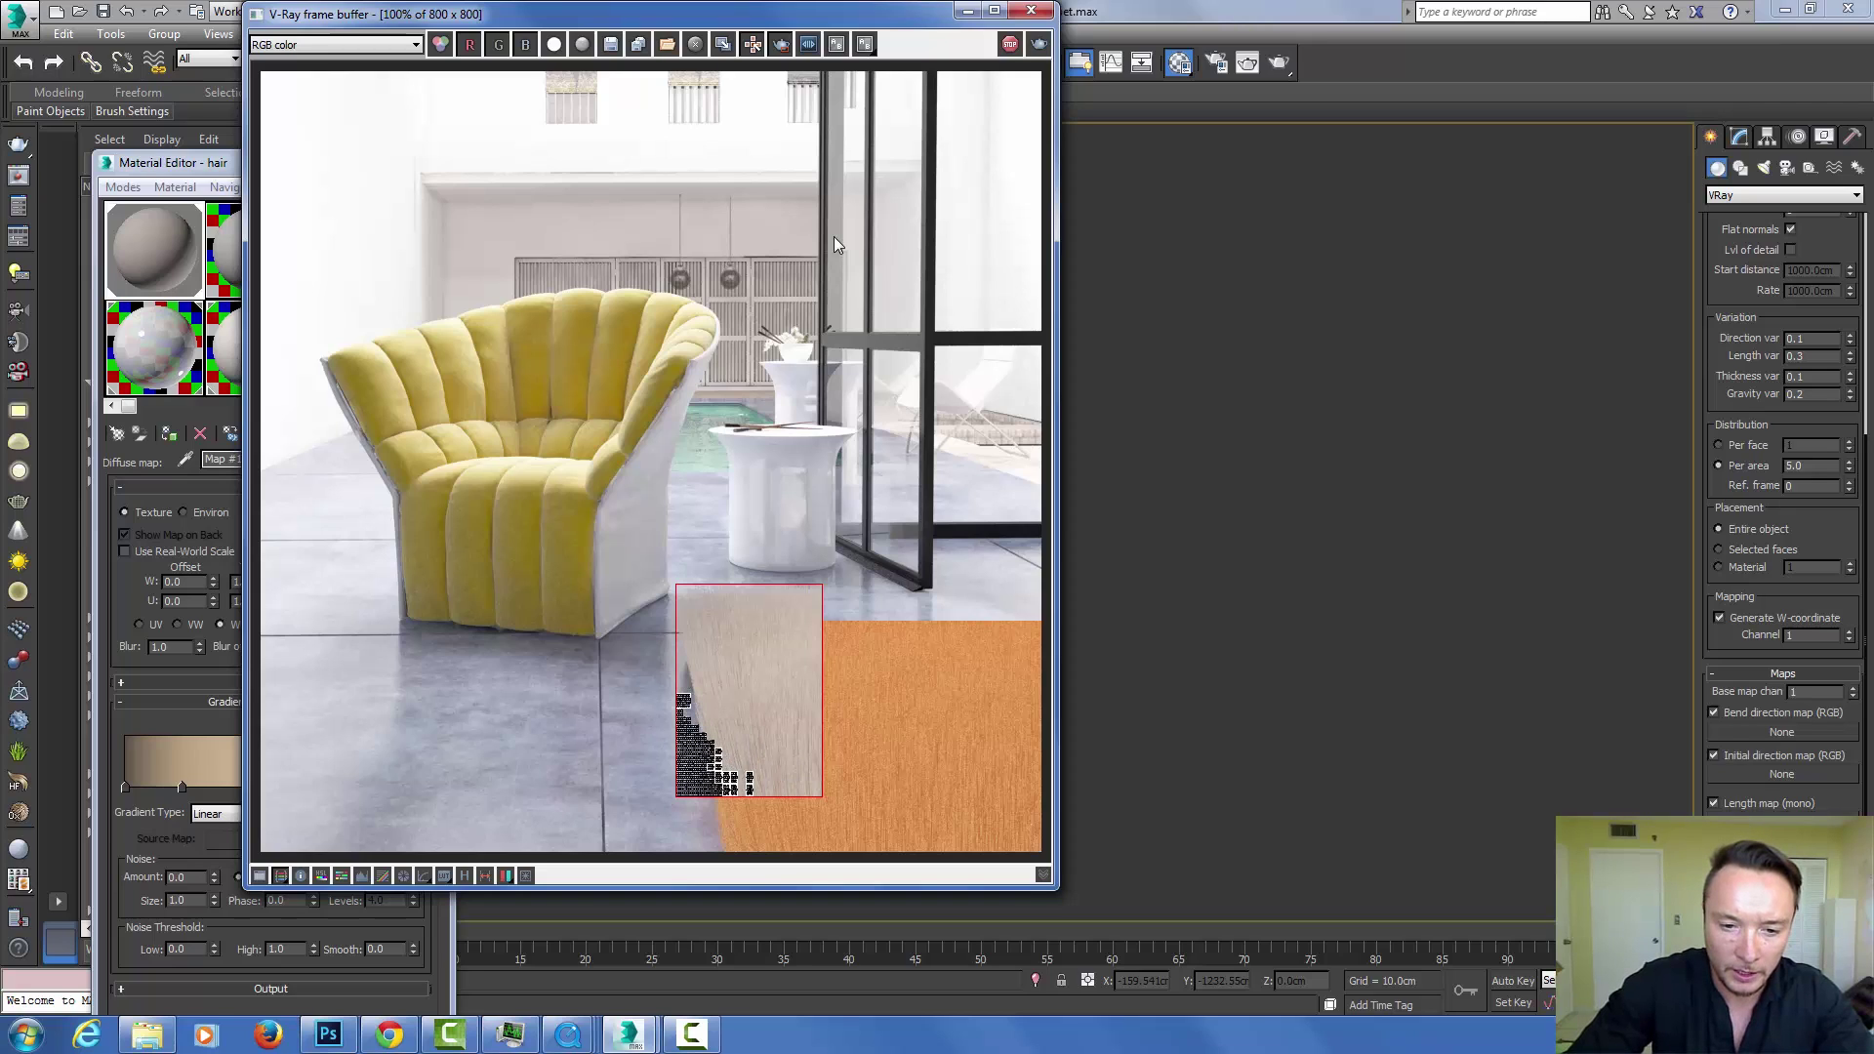
pyautogui.scroll(1, 835, 244)
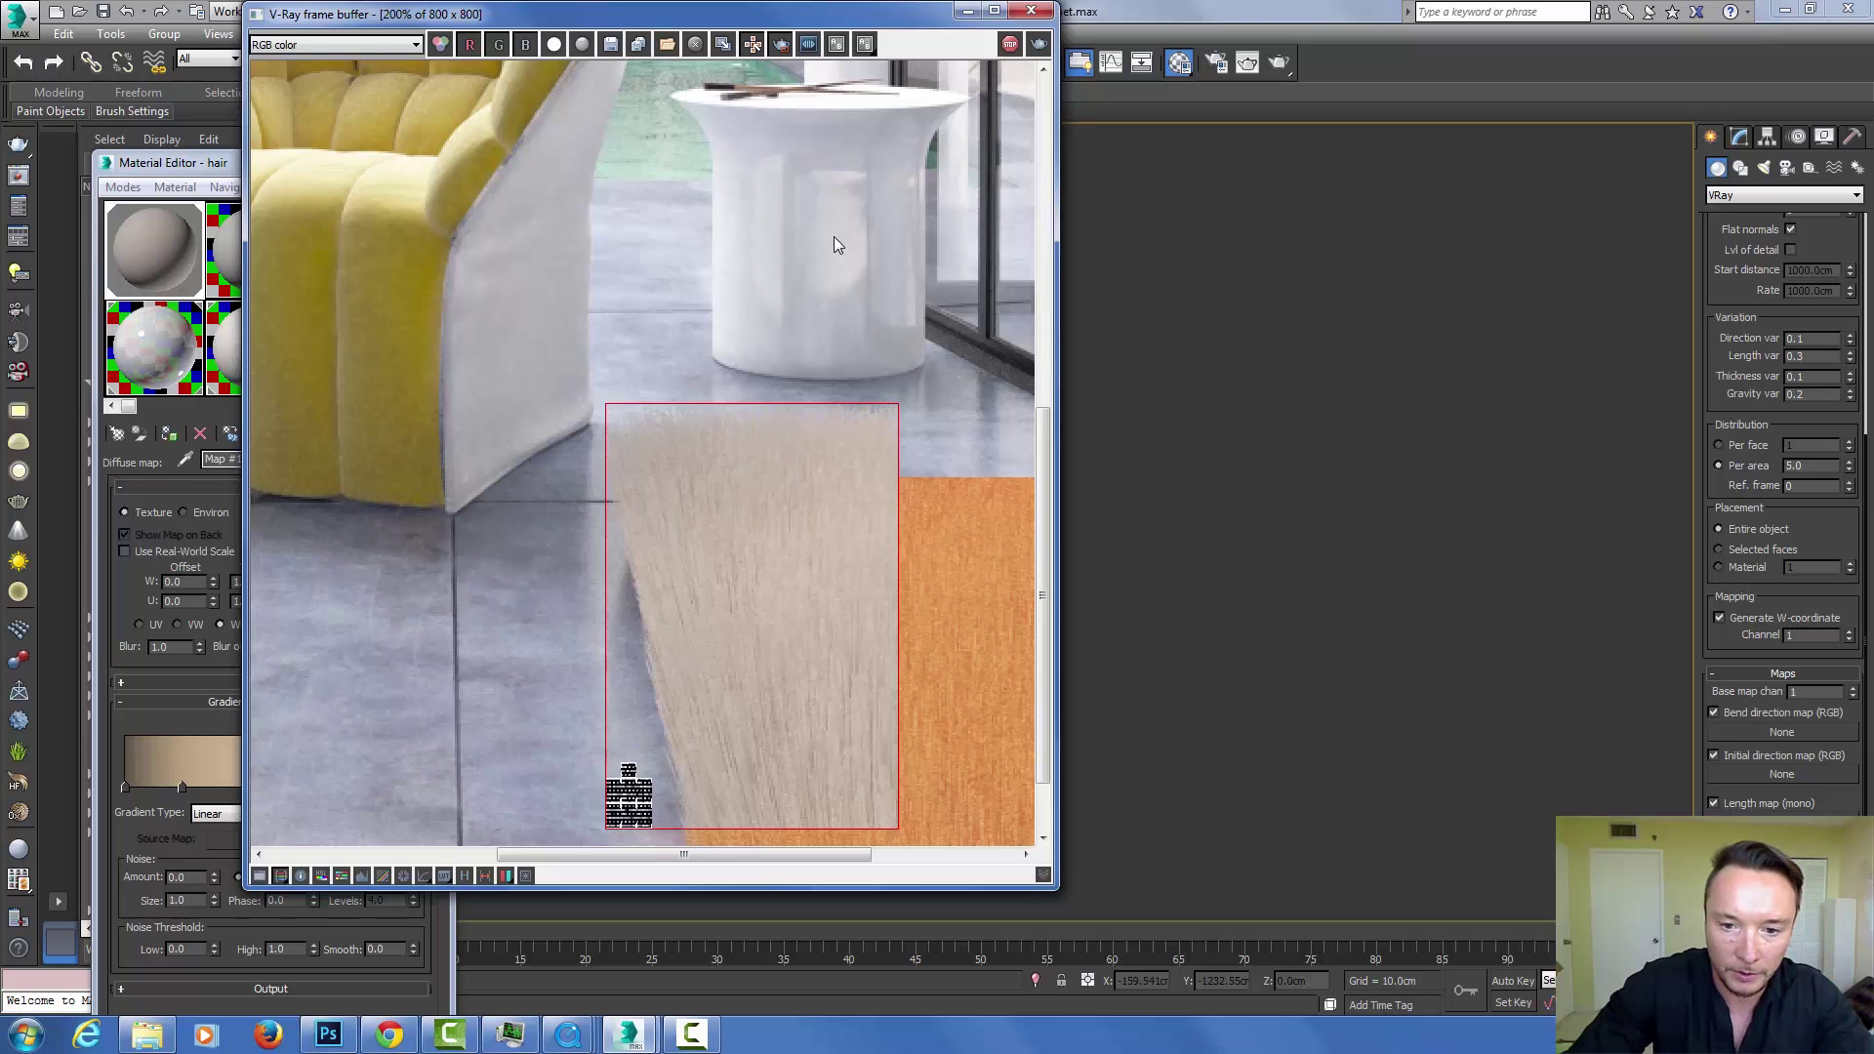
pyautogui.doubleClick(835, 244)
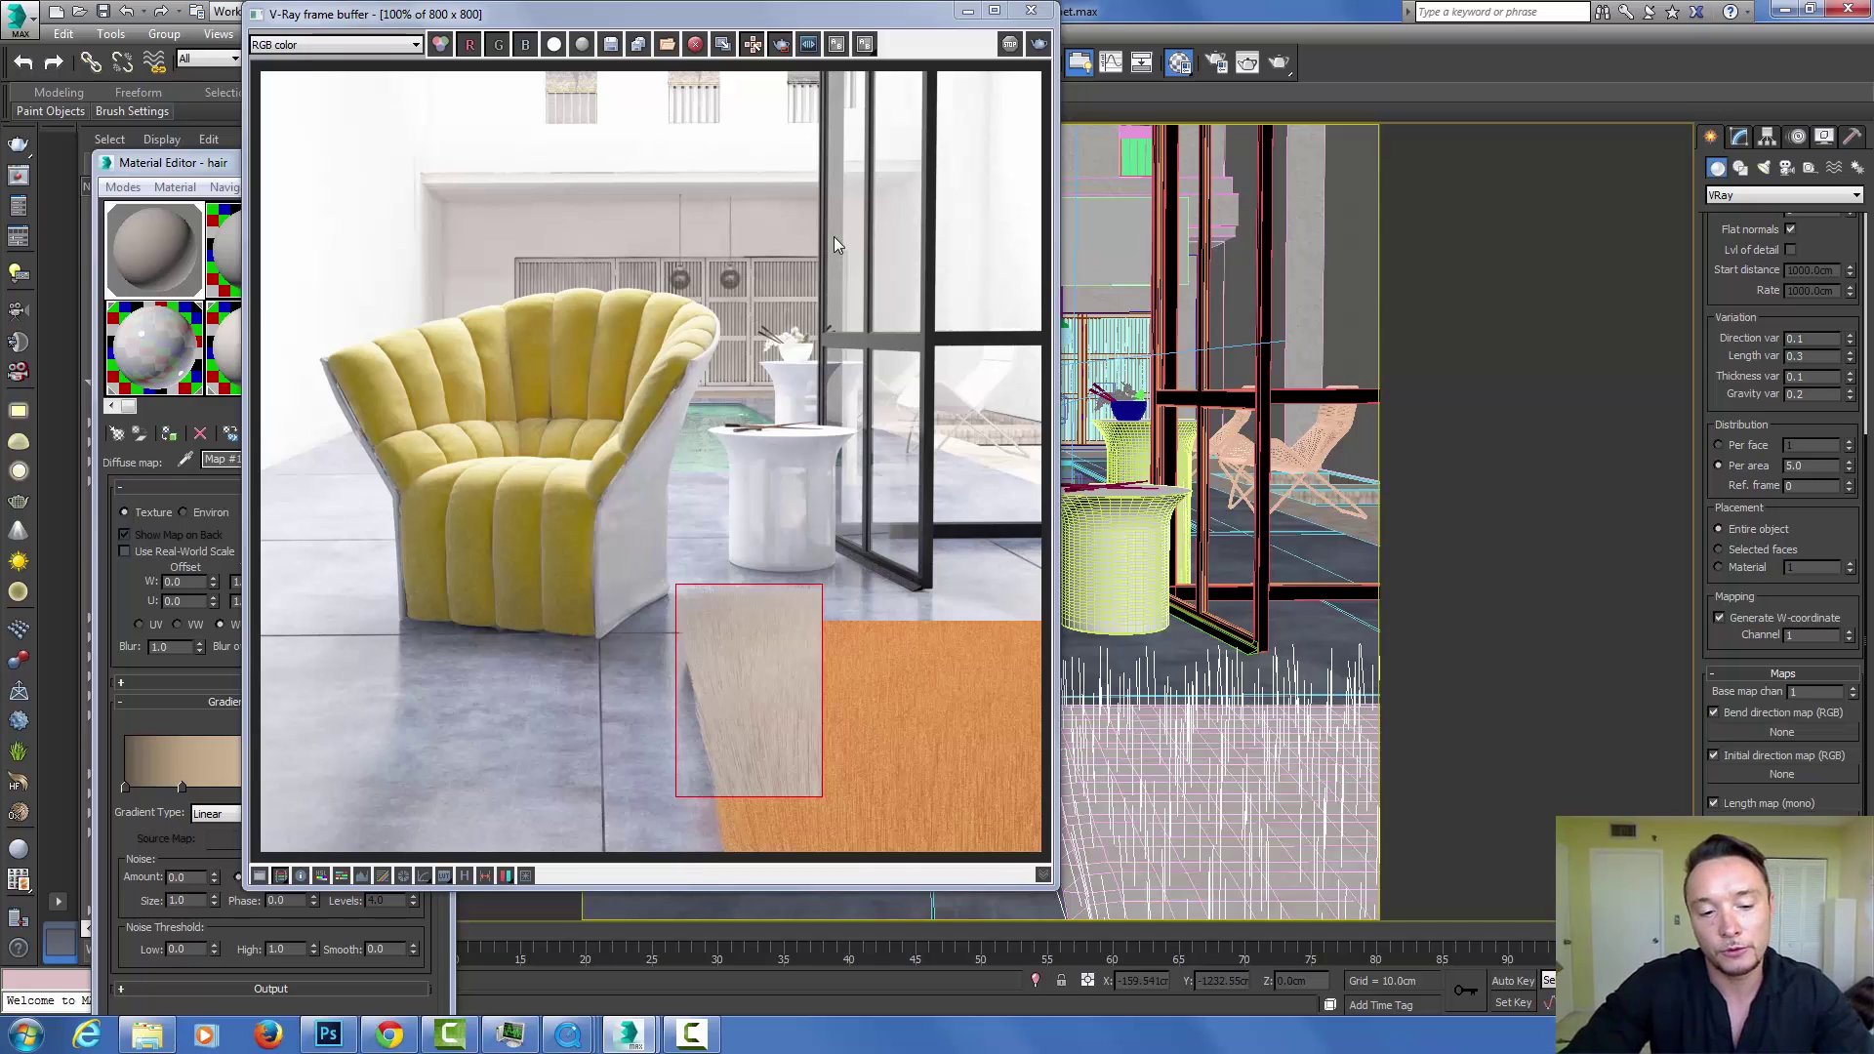
# Switch to Photoshop and examine the four-color direction circle in carpet direction.jpg.
pyautogui.moveTo(328, 1035)
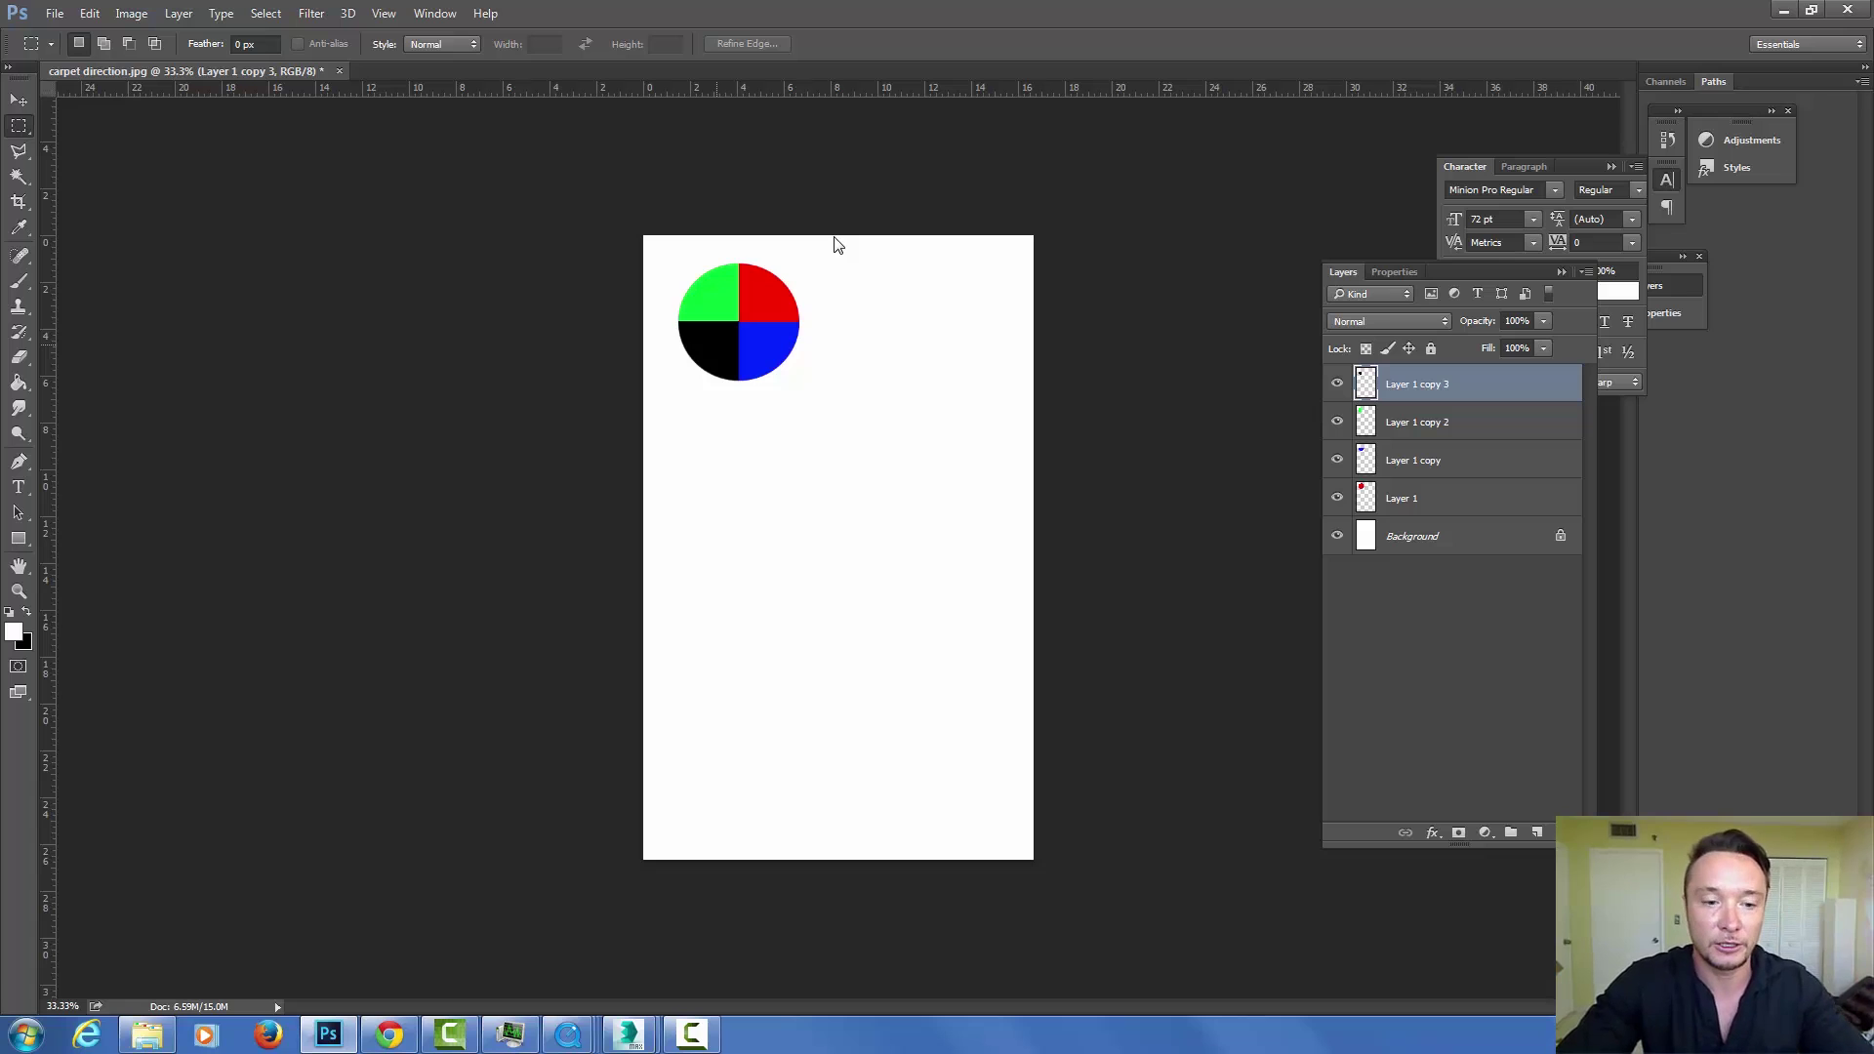
pyautogui.click(633, 1037)
pyautogui.click(525, 927)
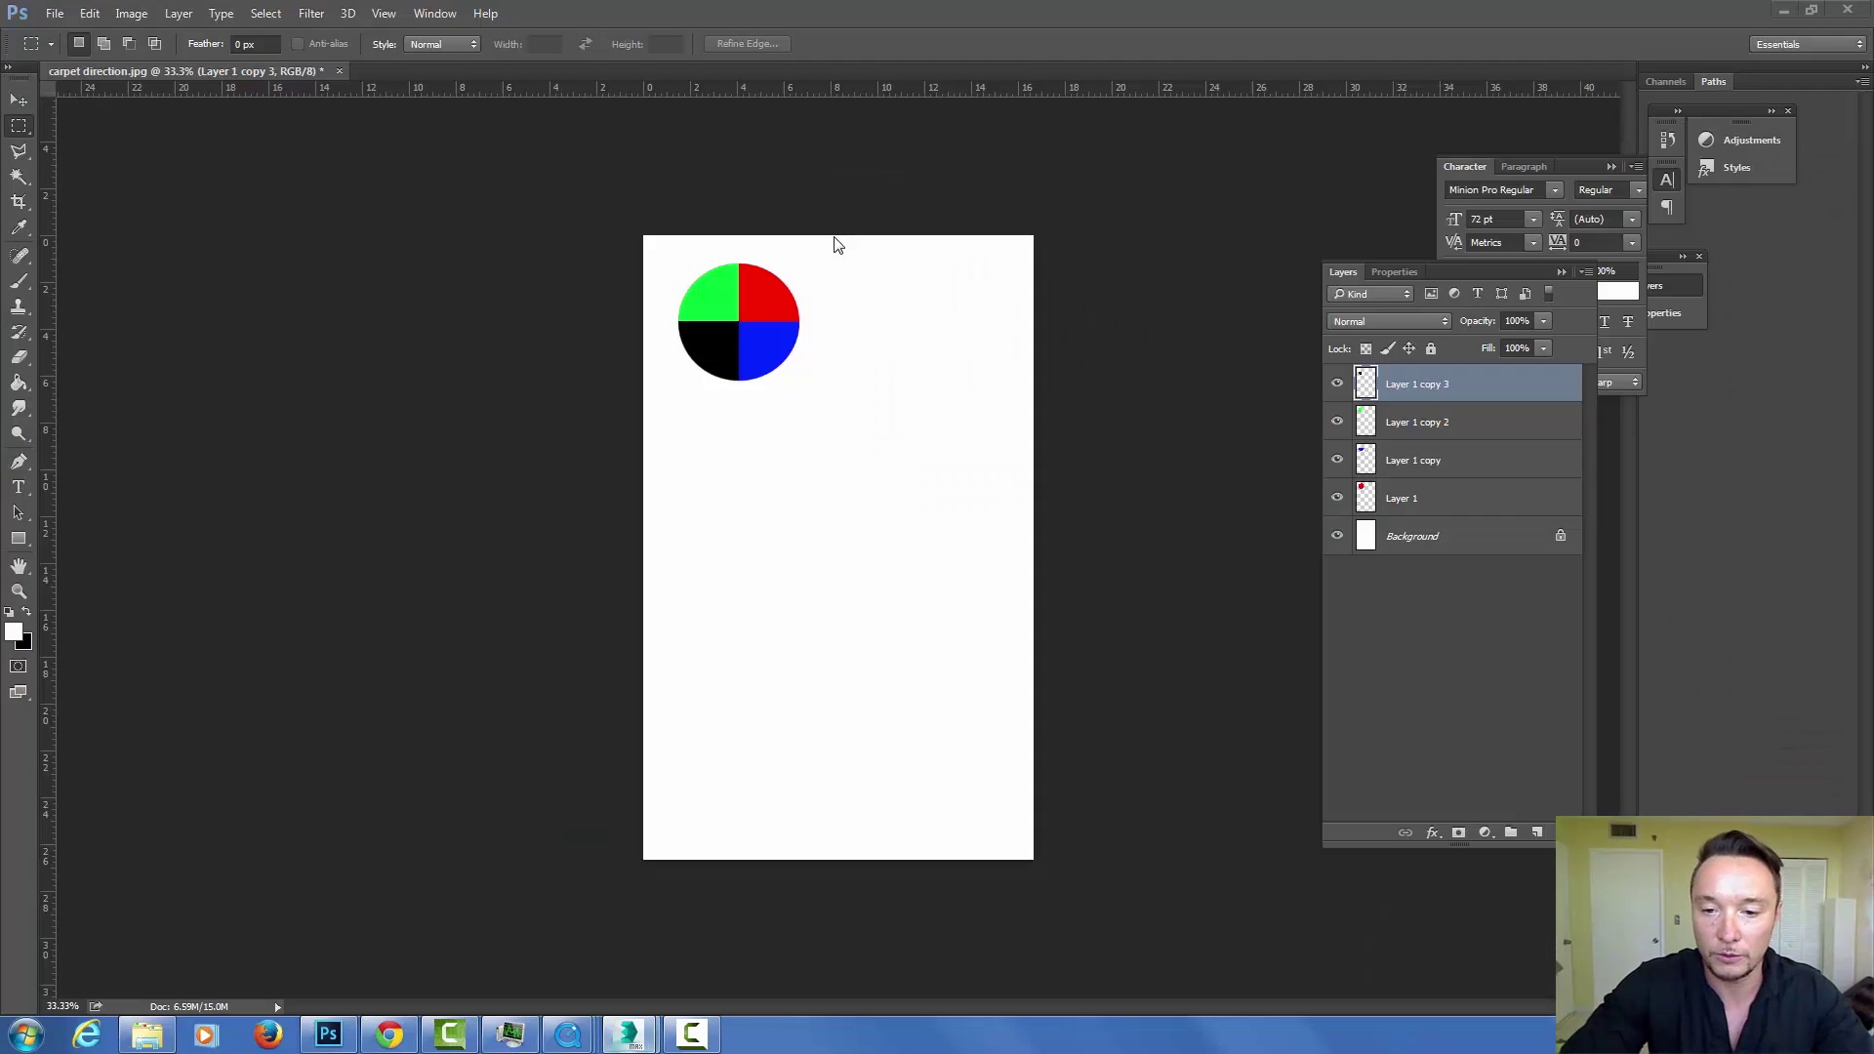
pyautogui.moveTo(627, 1034)
pyautogui.moveTo(525, 932)
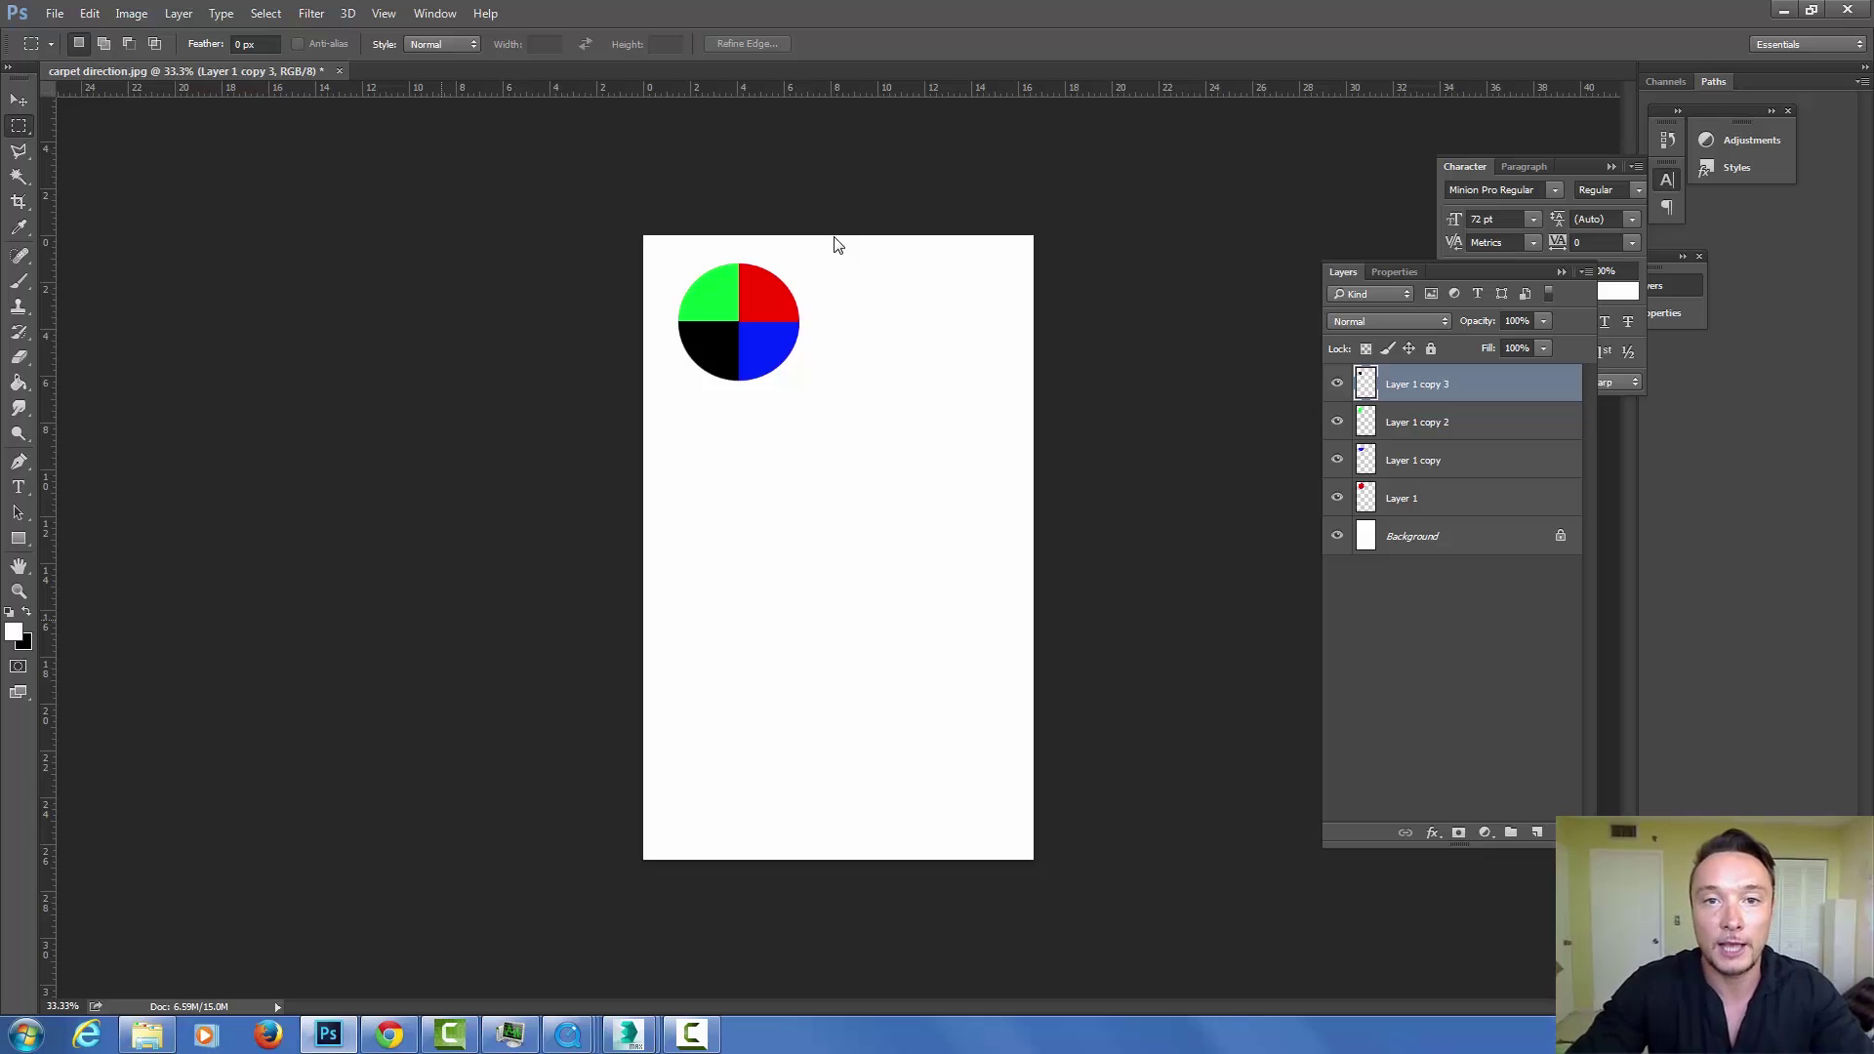
# Return to 3ds Max, move the V-Ray frame buffer aside, and bring the hair material's Gradient Ramp settings to the front.
pyautogui.click(628, 1034)
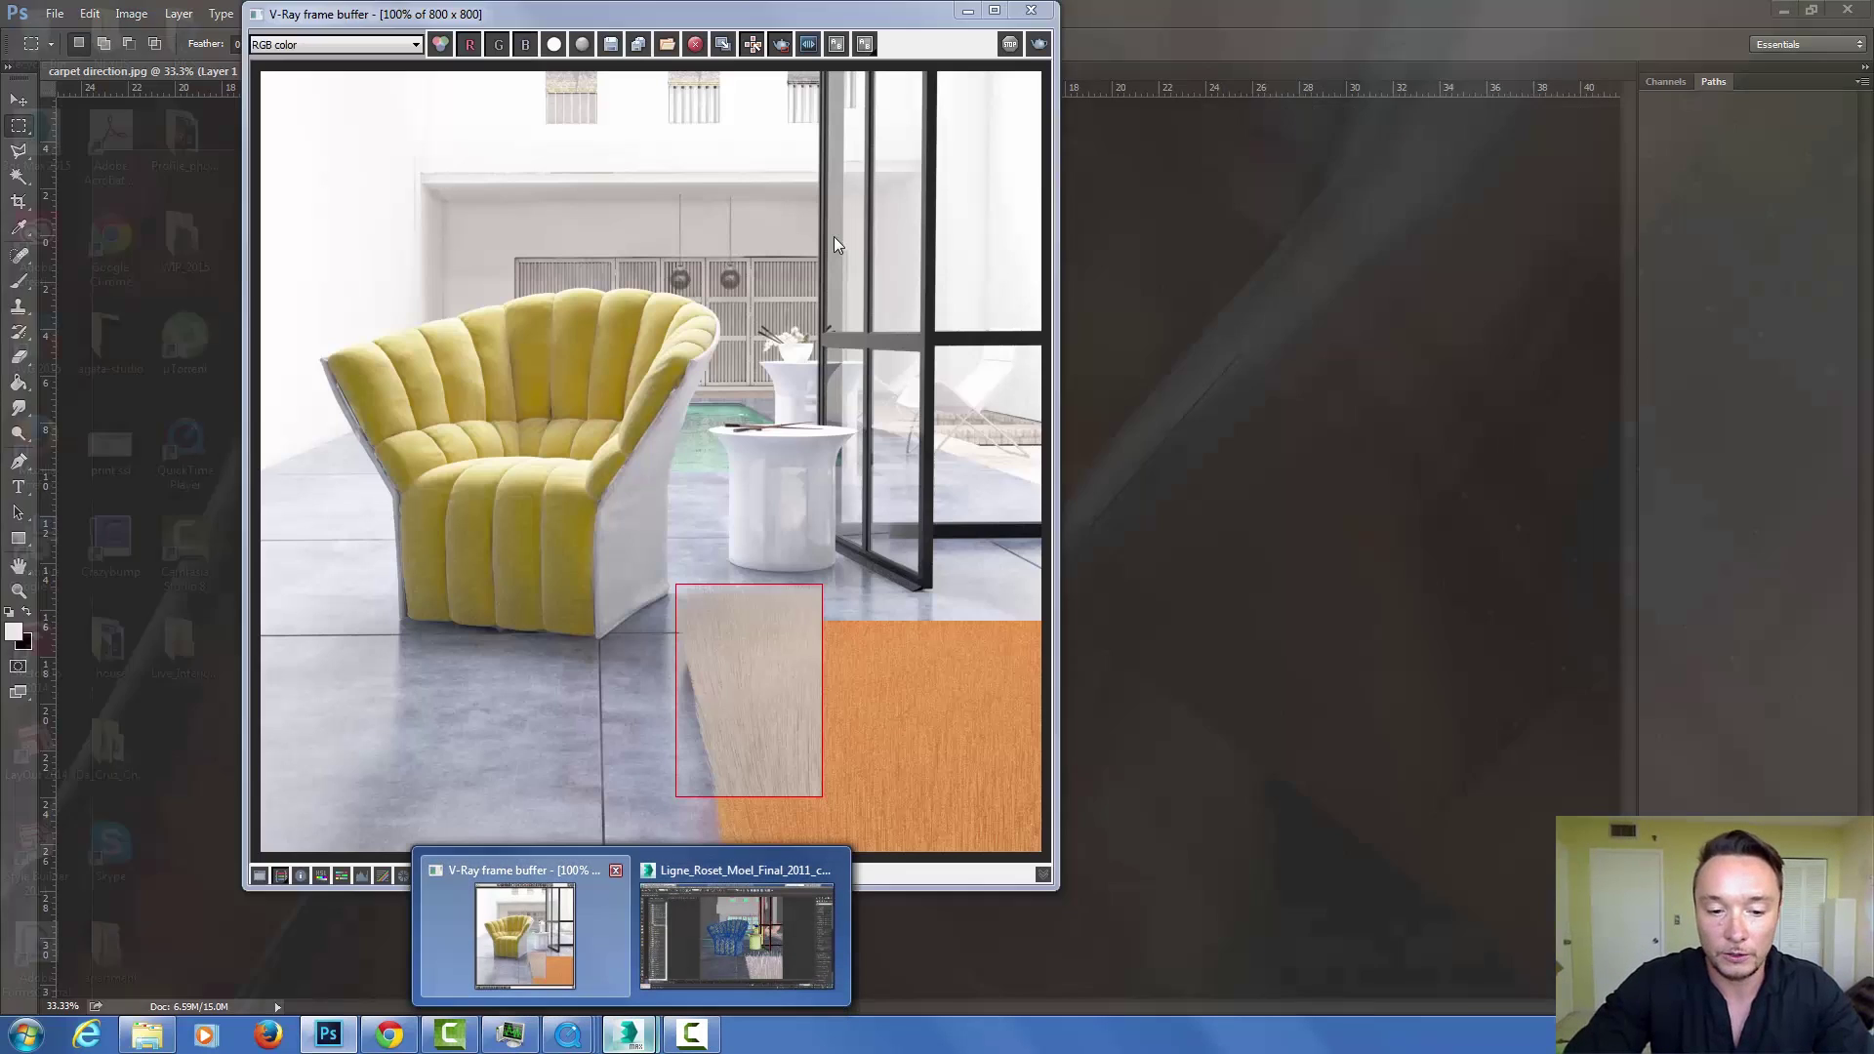
pyautogui.click(525, 932)
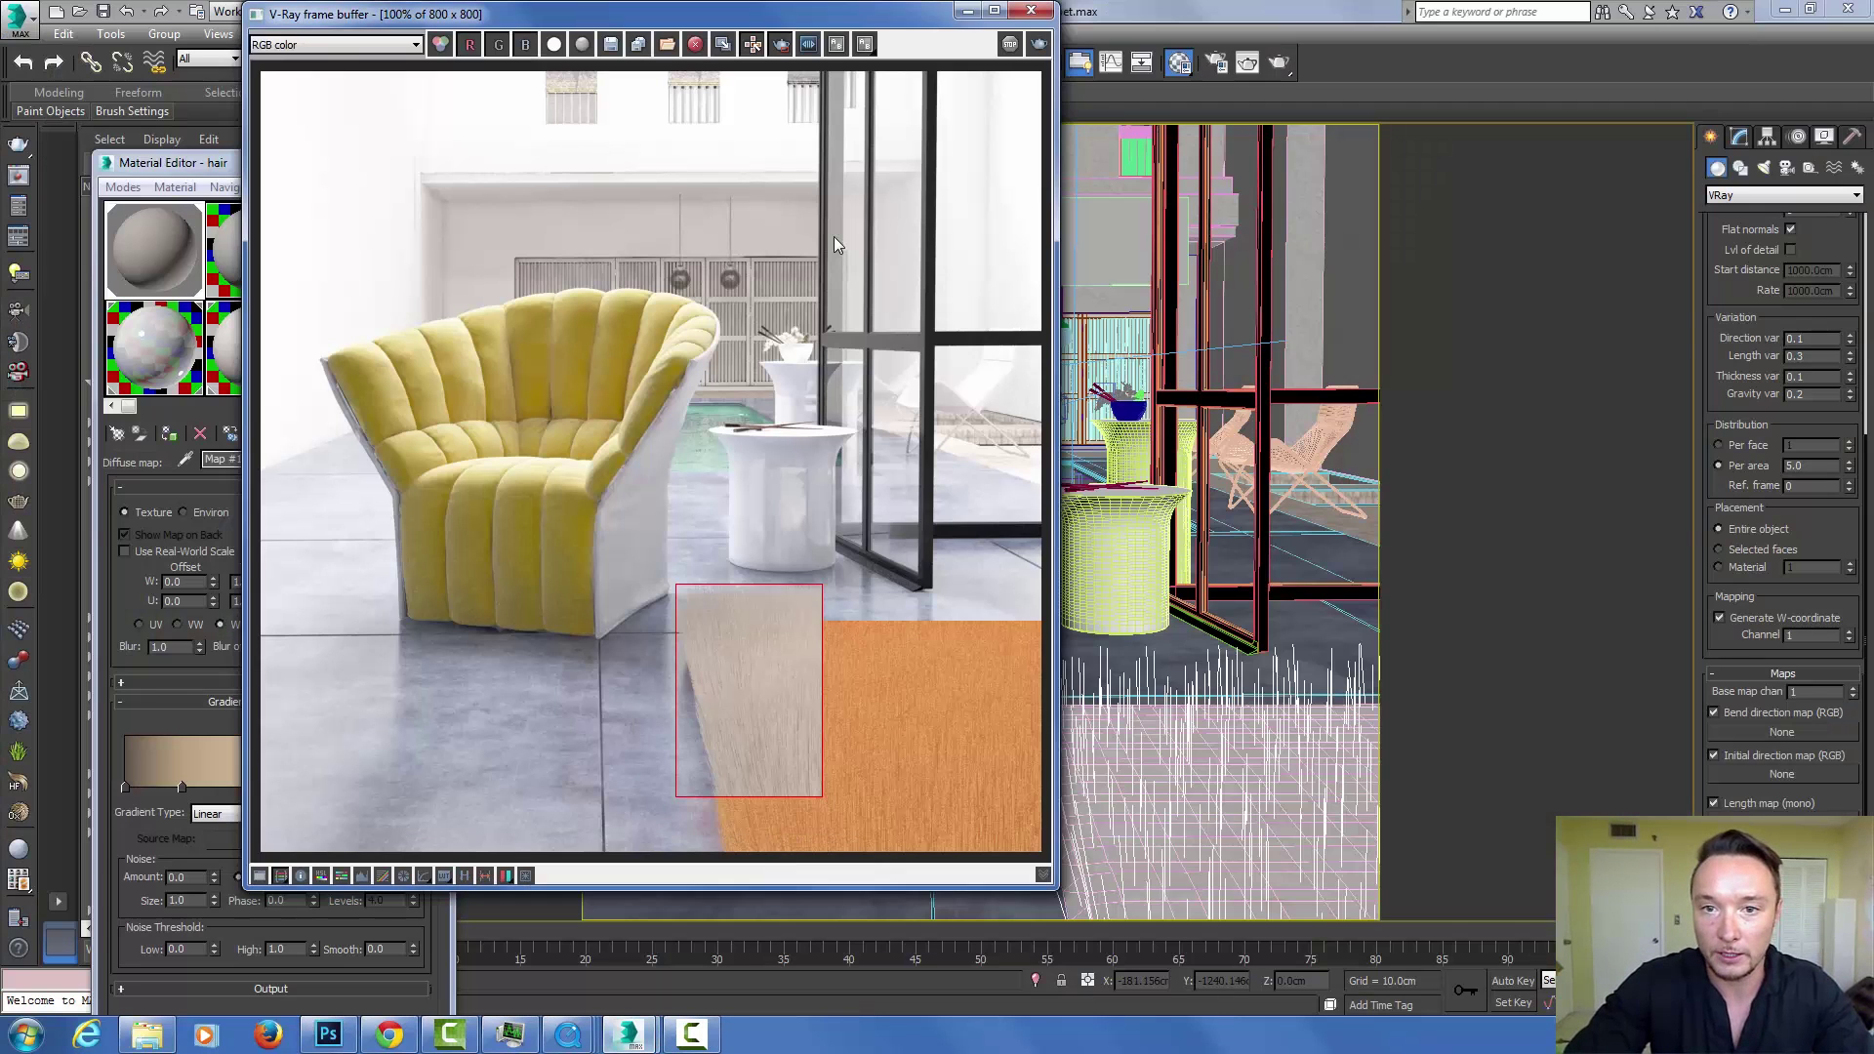
pyautogui.moveTo(663, 14); pyautogui.dragTo(761, 15)
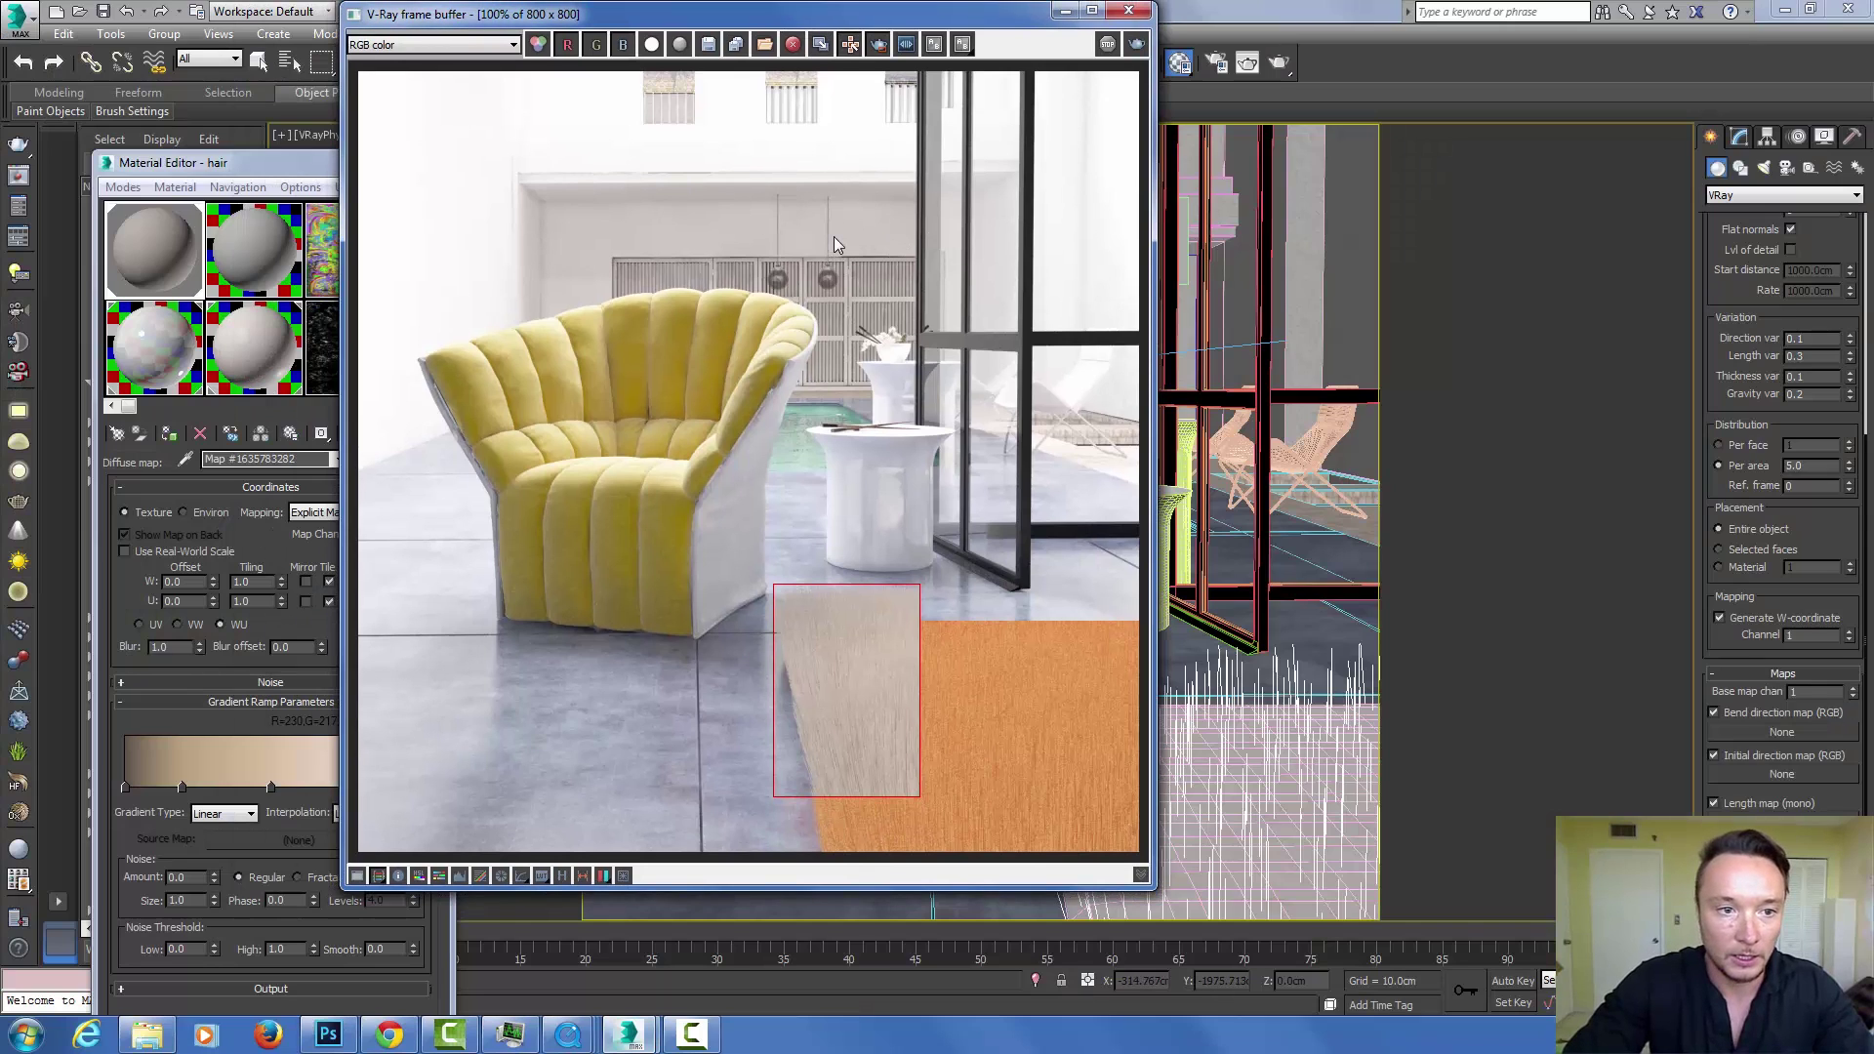
pyautogui.click(241, 164)
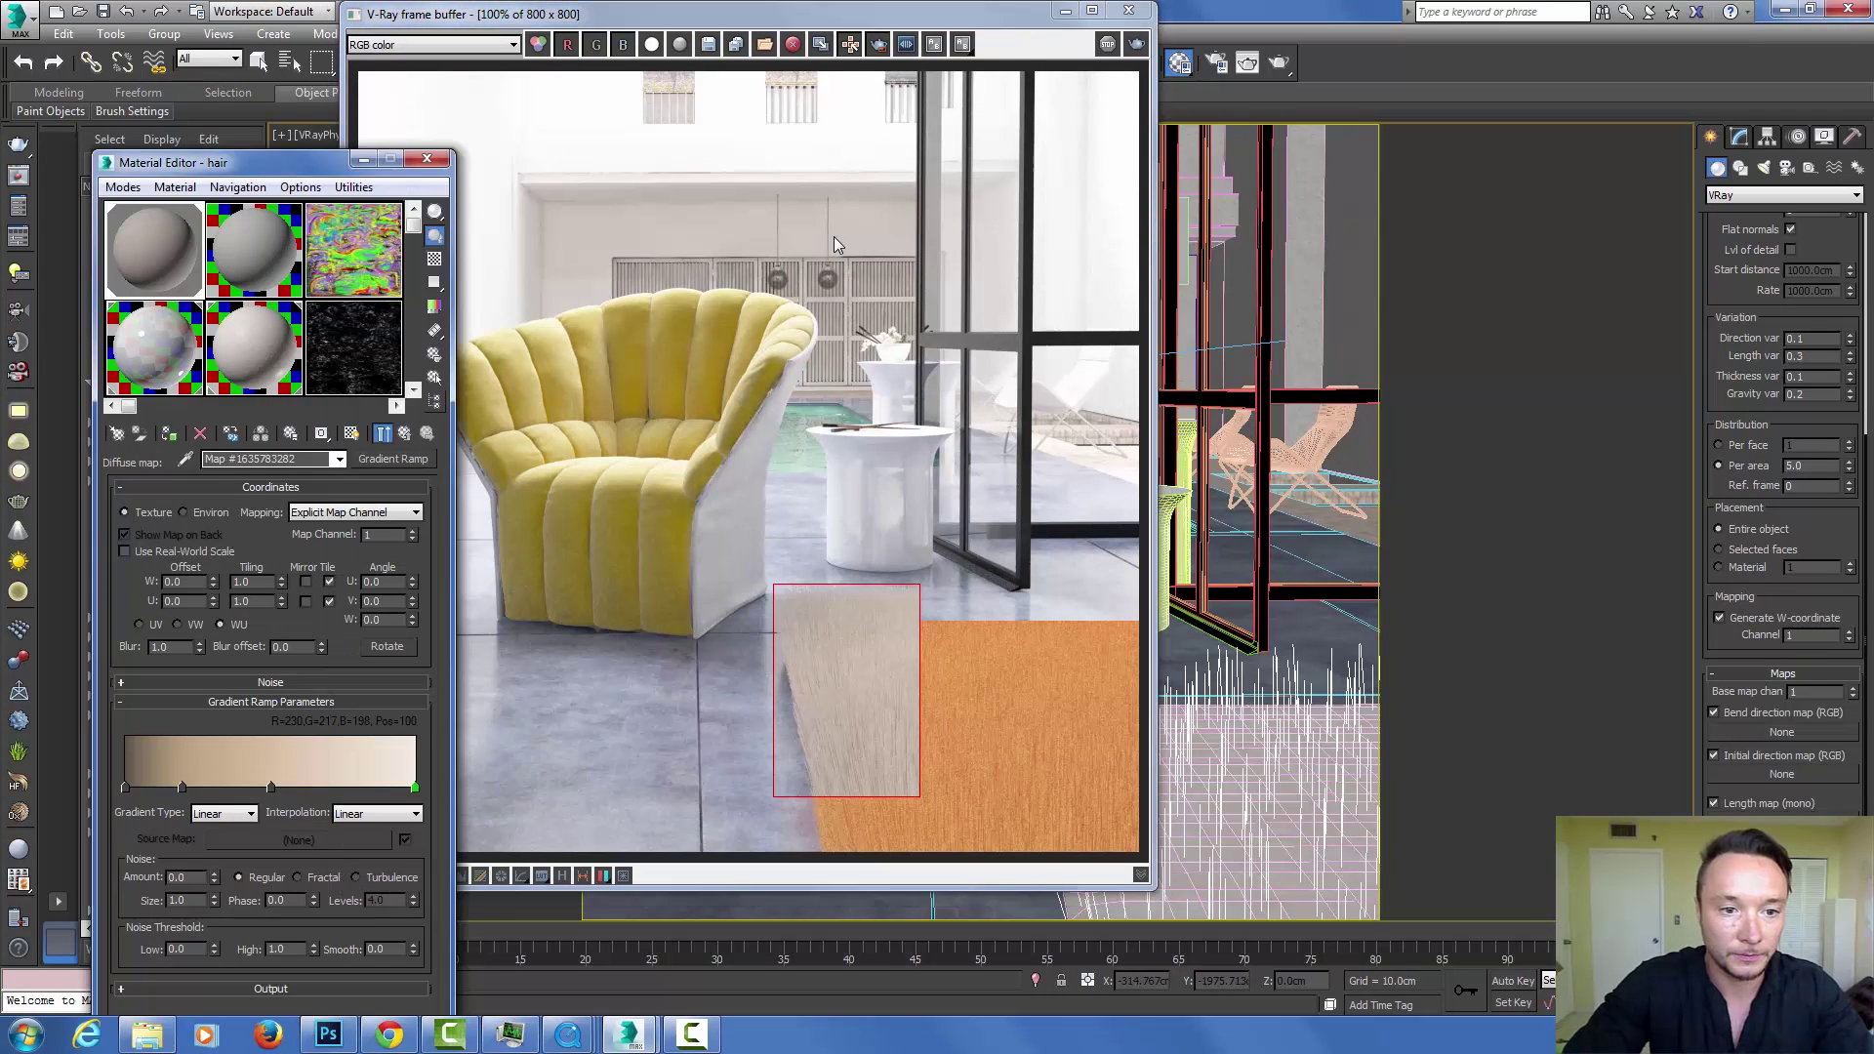
# Assign the carpet direction test.jpg bitmap from the material samples to the fur's Bend direction map as an instance.
pyautogui.click(396, 406)
pyautogui.click(397, 406)
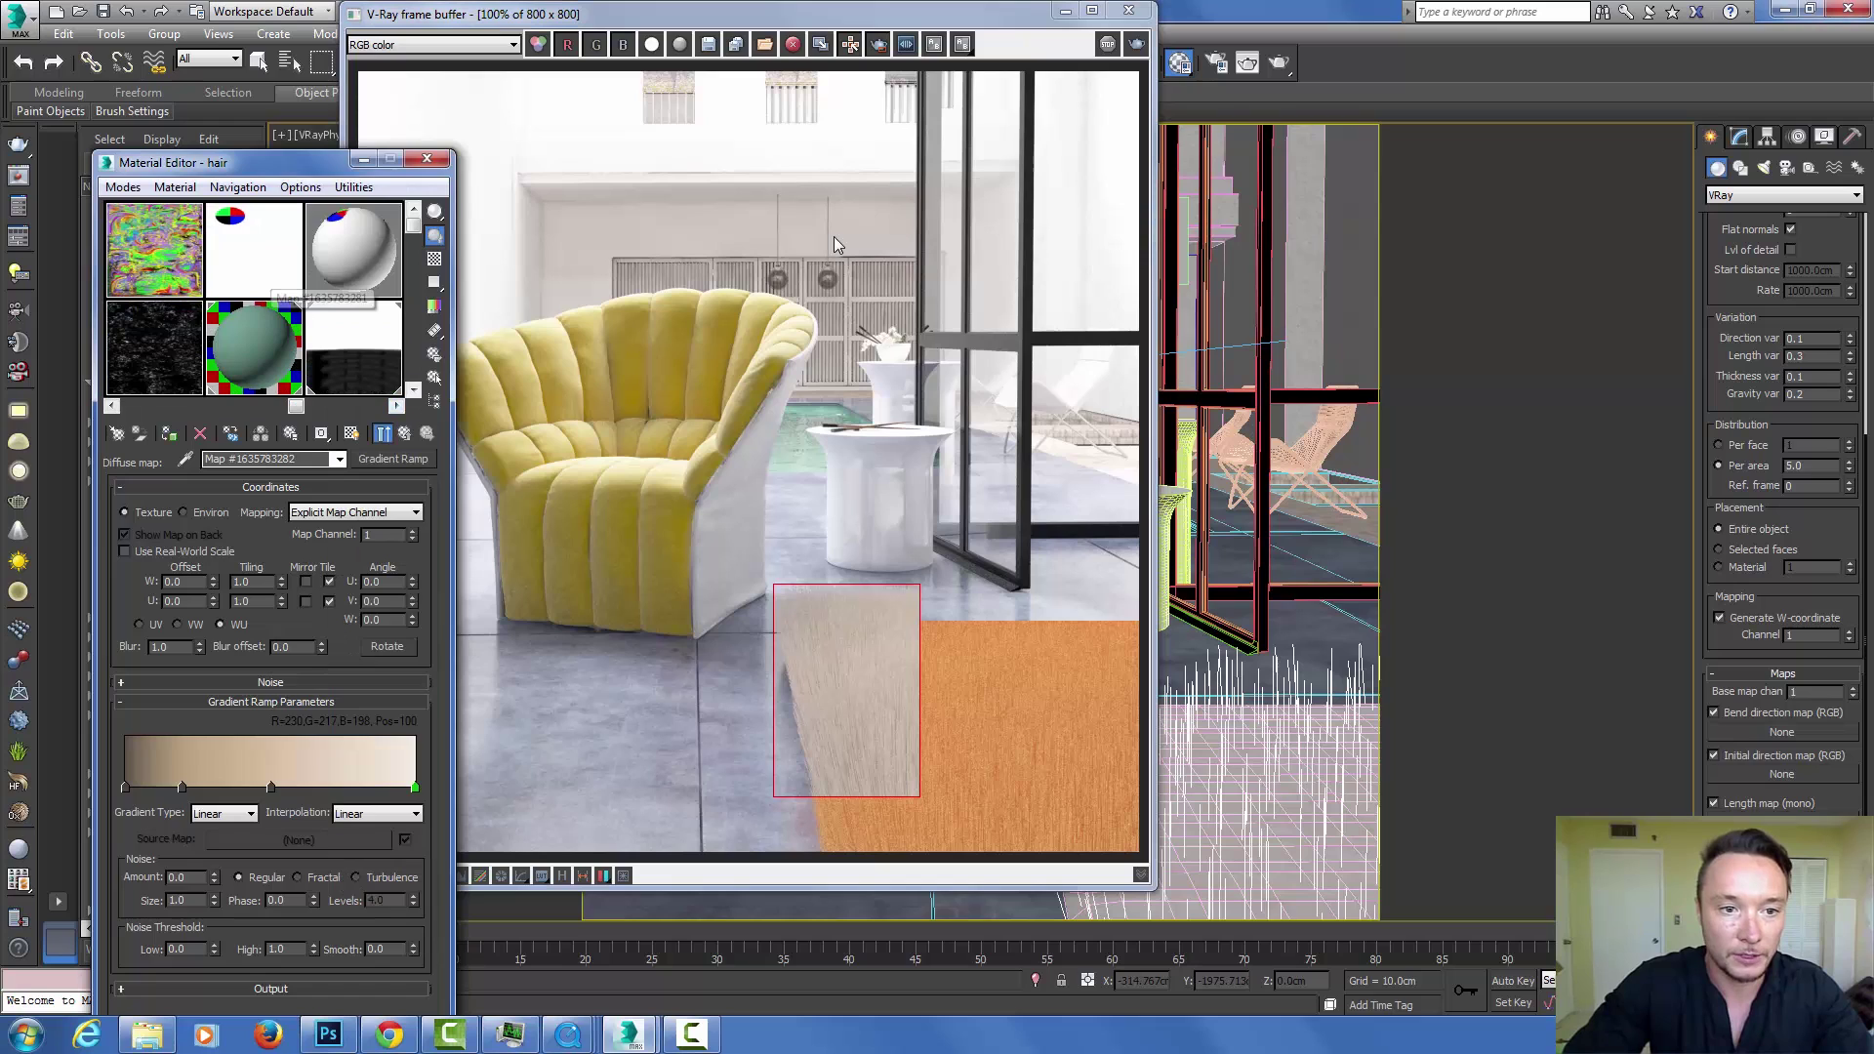
pyautogui.click(354, 248)
pyautogui.click(396, 406)
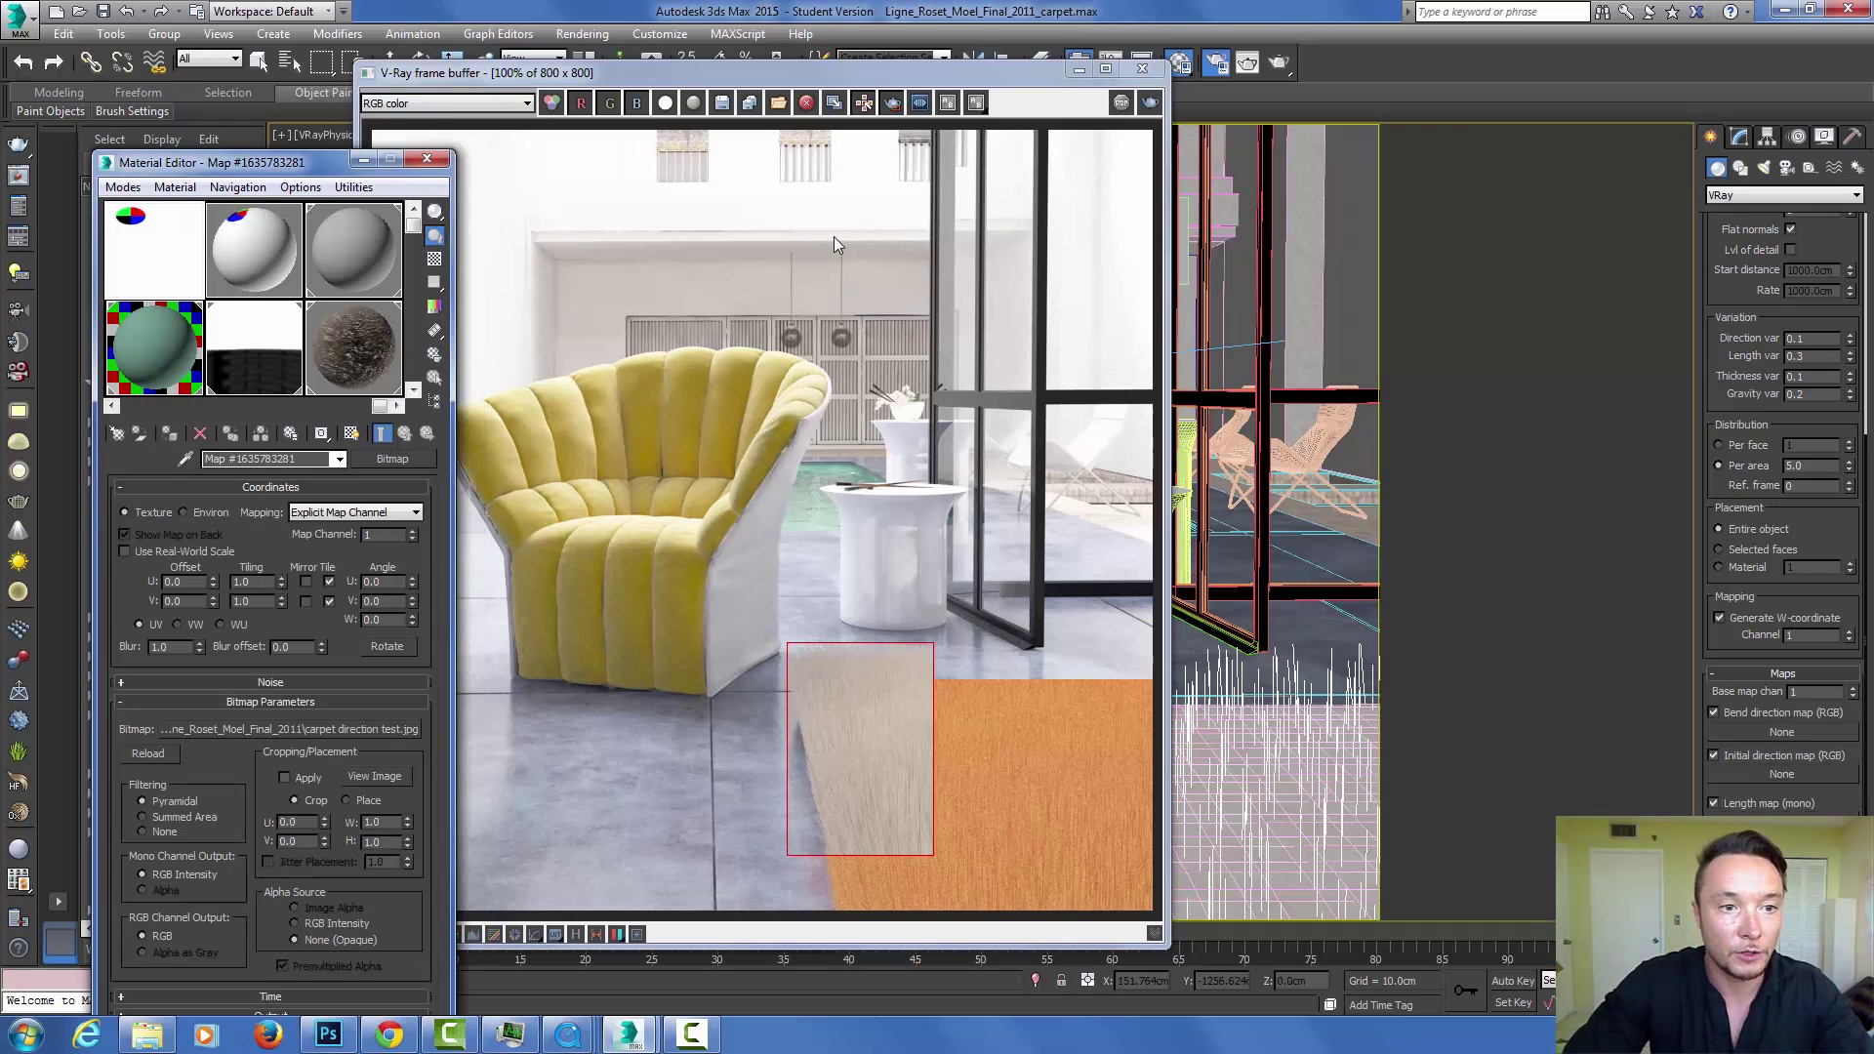
pyautogui.moveTo(154, 249); pyautogui.dragTo(1781, 732)
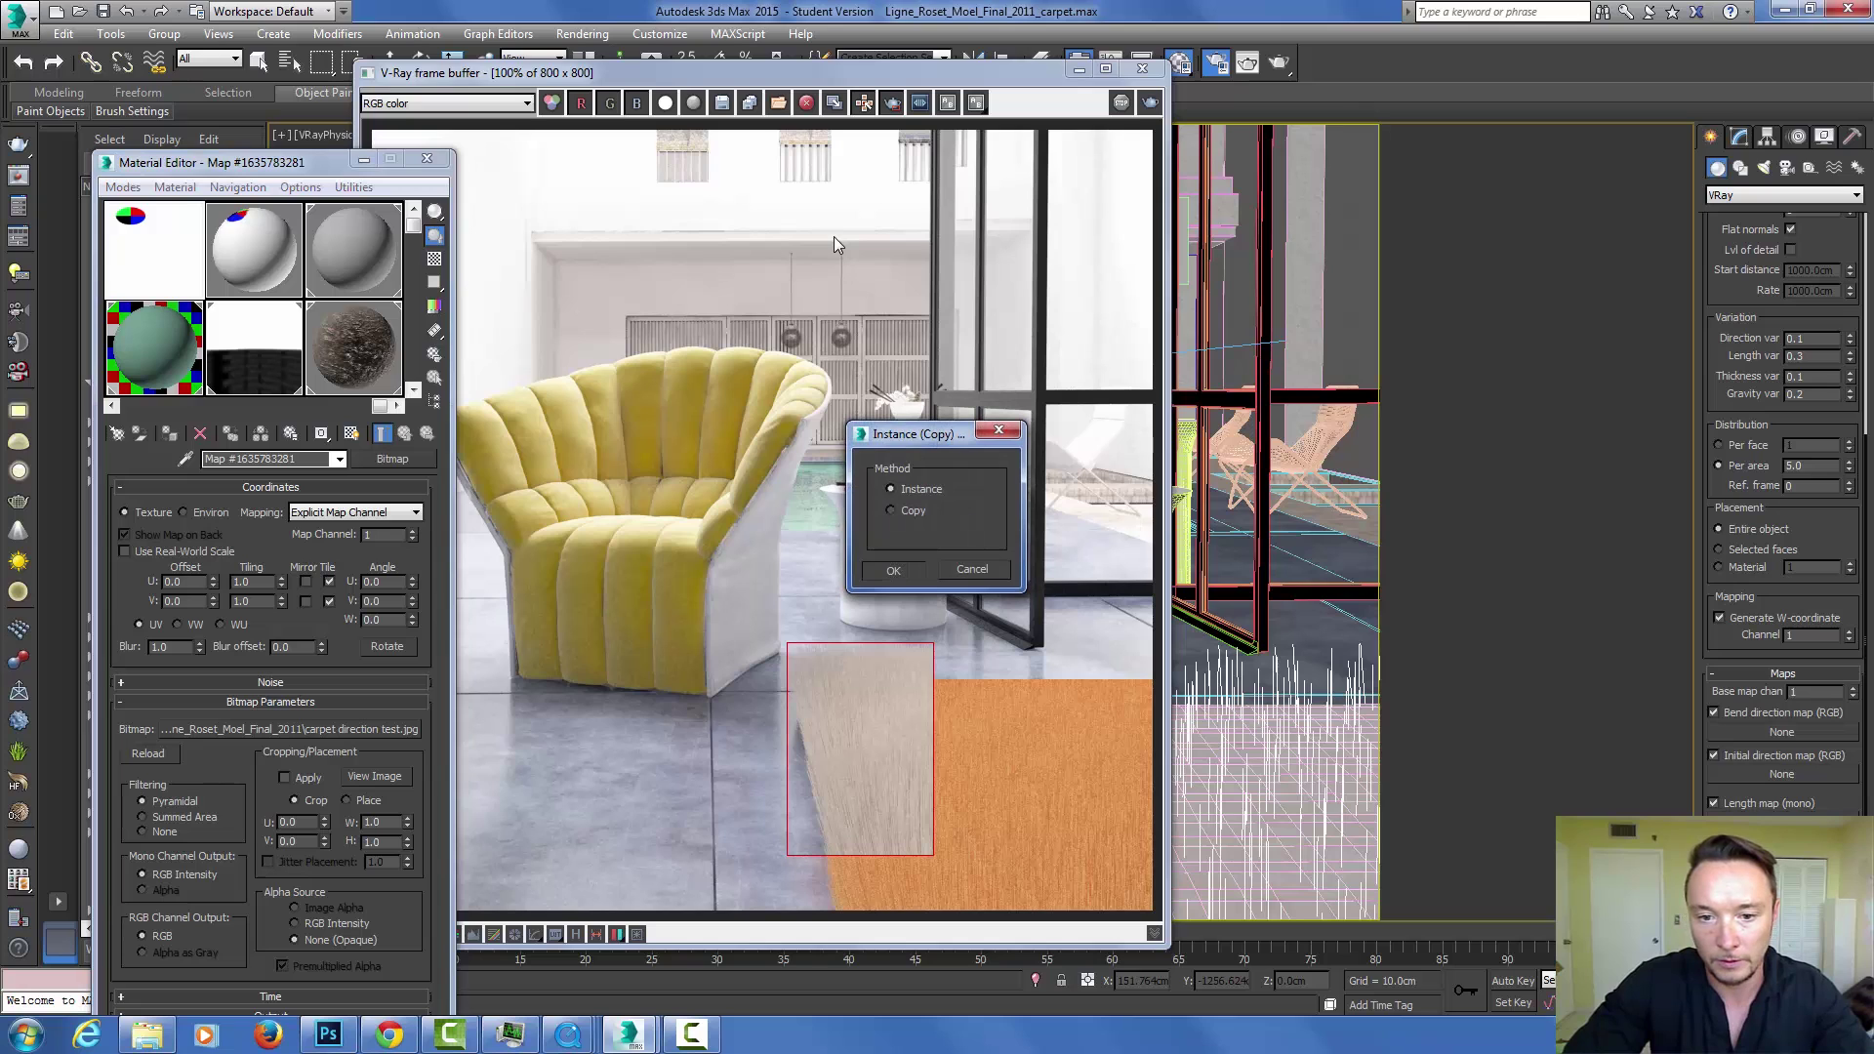
pyautogui.click(893, 570)
# Minimize the V-Ray frame buffer, copy the gray material over the Arch41_023_mat_2 sample, and rename the copy "carpet base".
pyautogui.moveTo(780, 72)
pyautogui.mouseDown()
pyautogui.moveTo(612, 243)
pyautogui.moveTo(646, 188)
pyautogui.moveTo(858, 91)
pyautogui.moveTo(788, 93)
pyautogui.mouseUp()
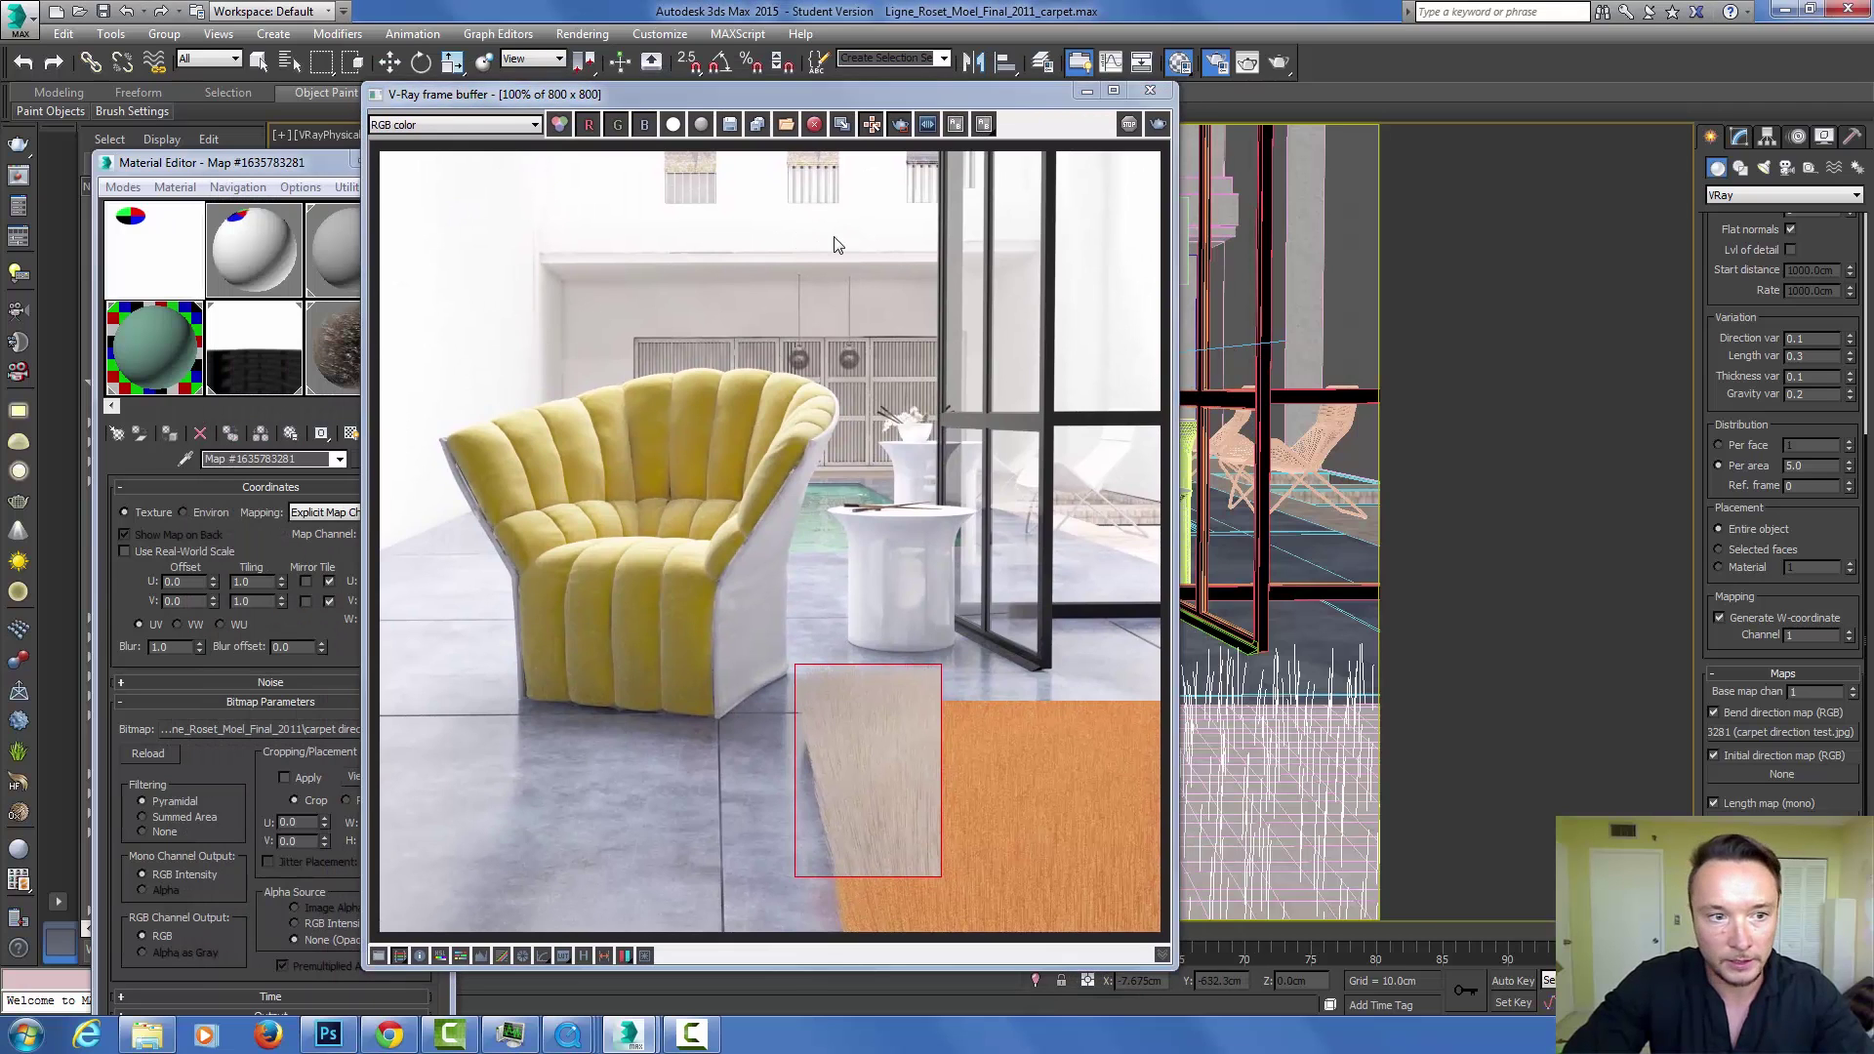
pyautogui.click(1086, 91)
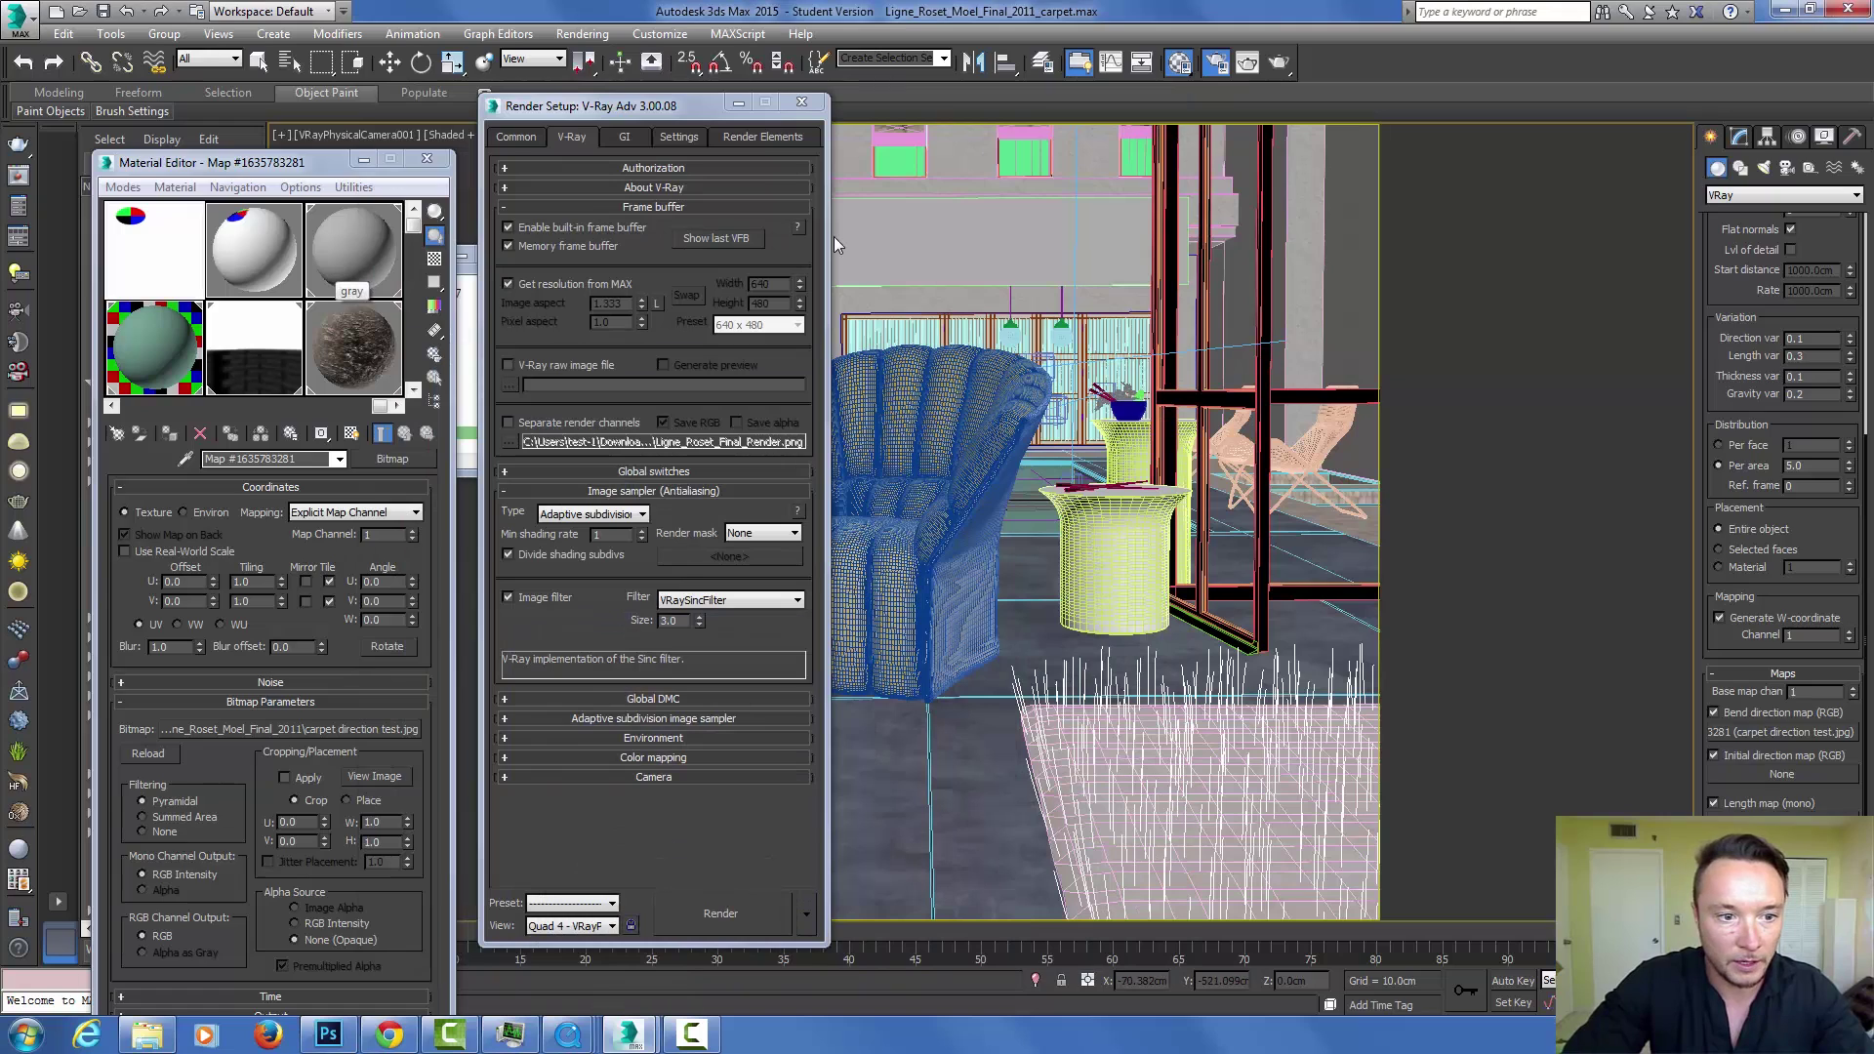
pyautogui.click(348, 261)
pyautogui.moveTo(353, 252); pyautogui.dragTo(354, 347)
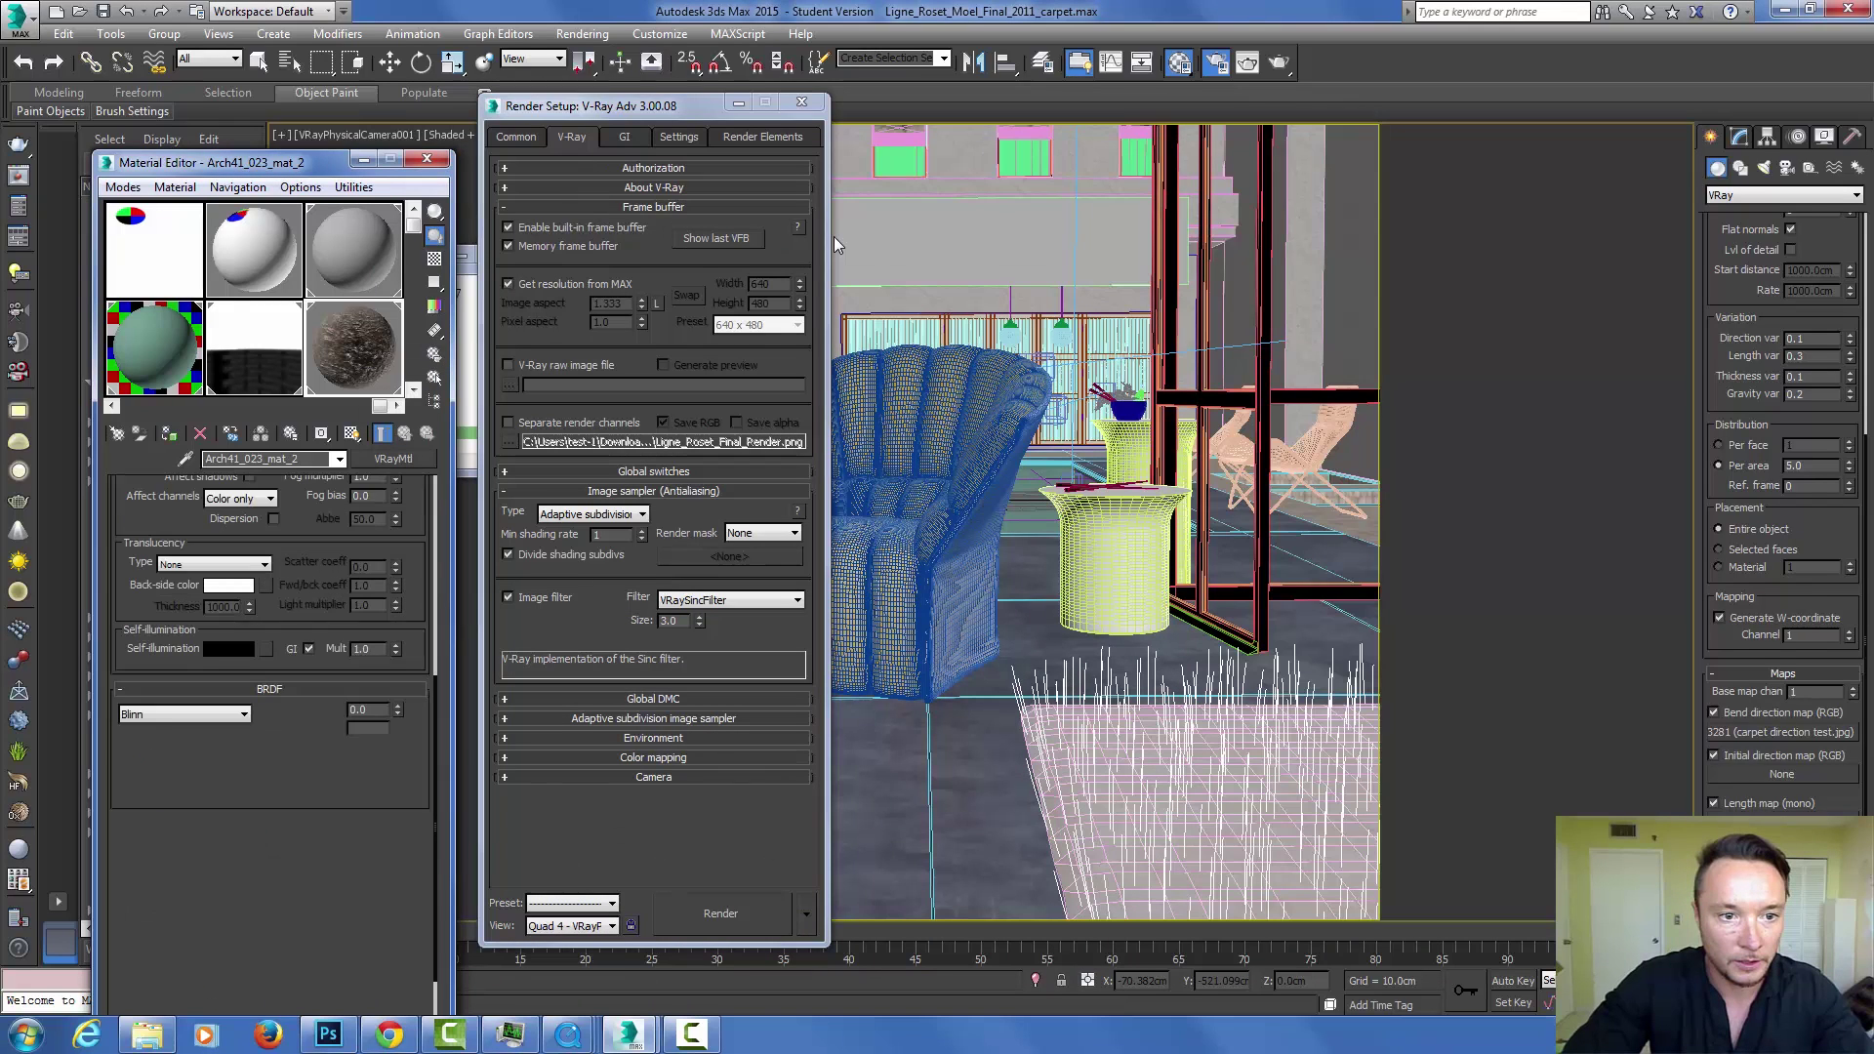
pyautogui.moveTo(235, 459); pyautogui.dragTo(35, 450)
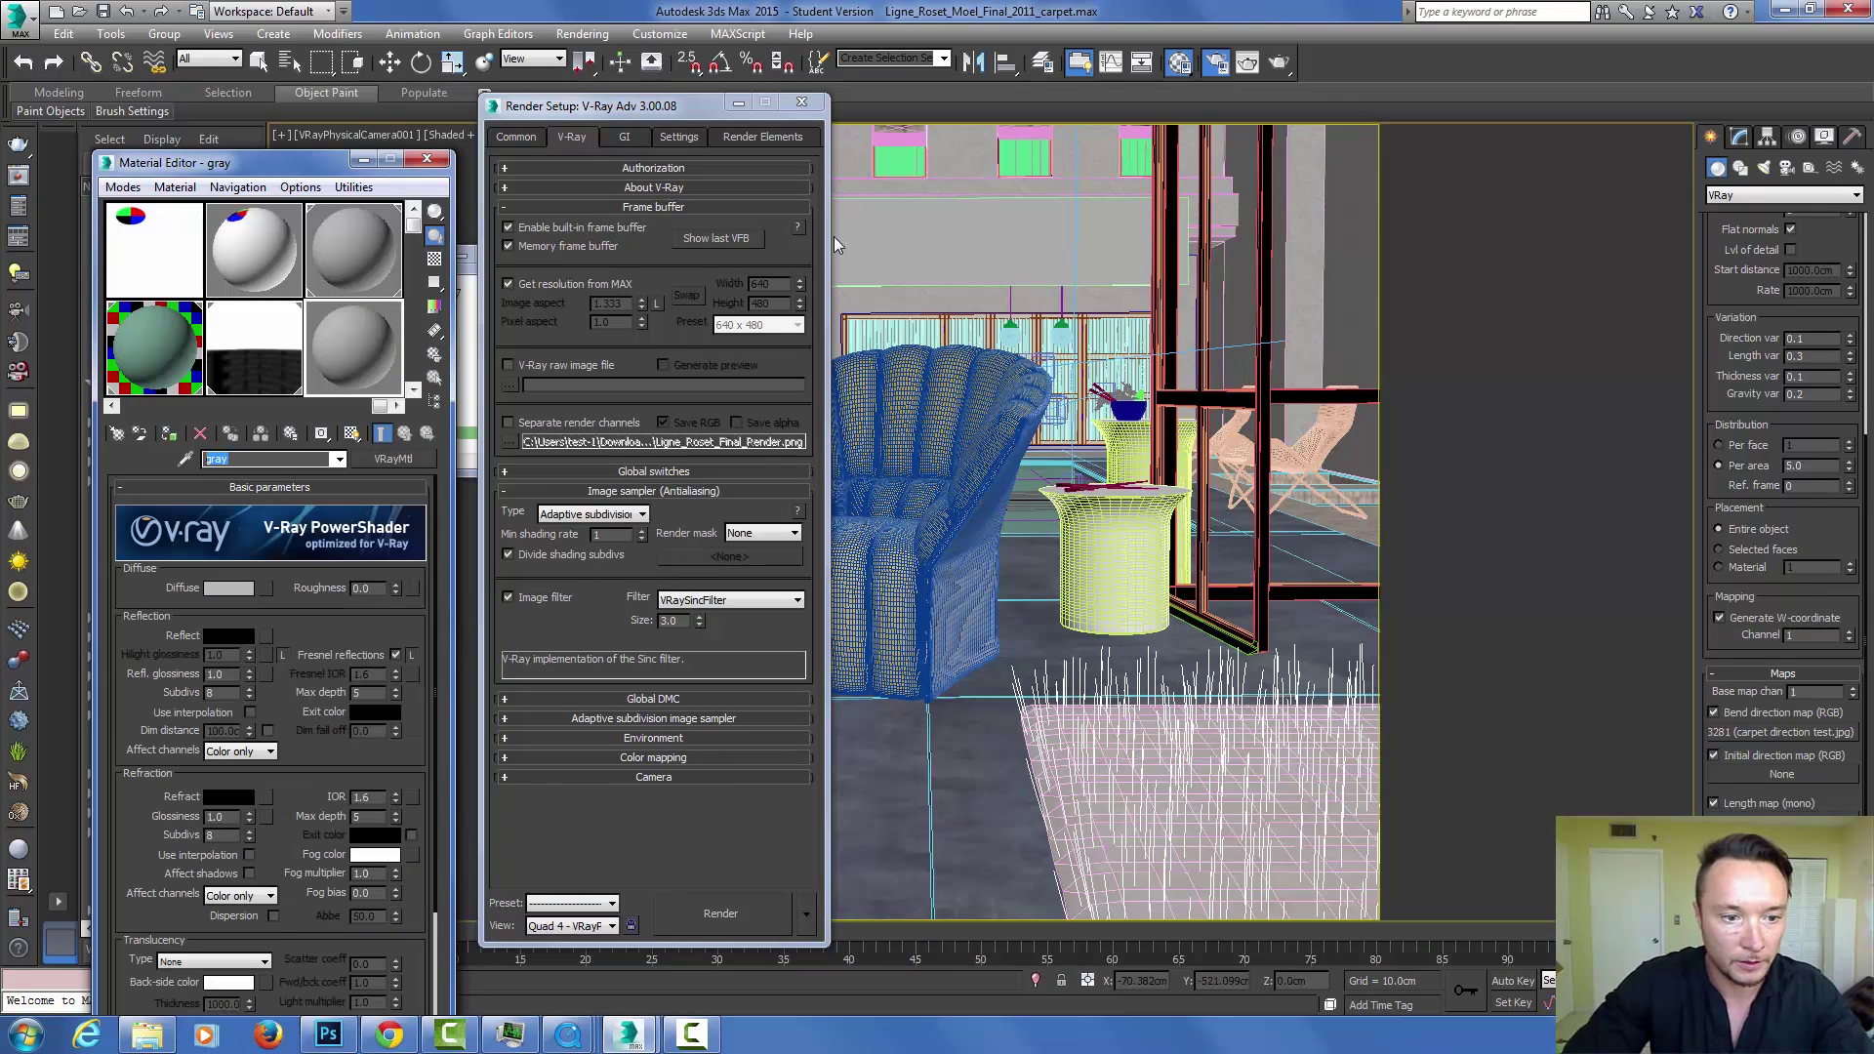
pyautogui.write('carpet bas')
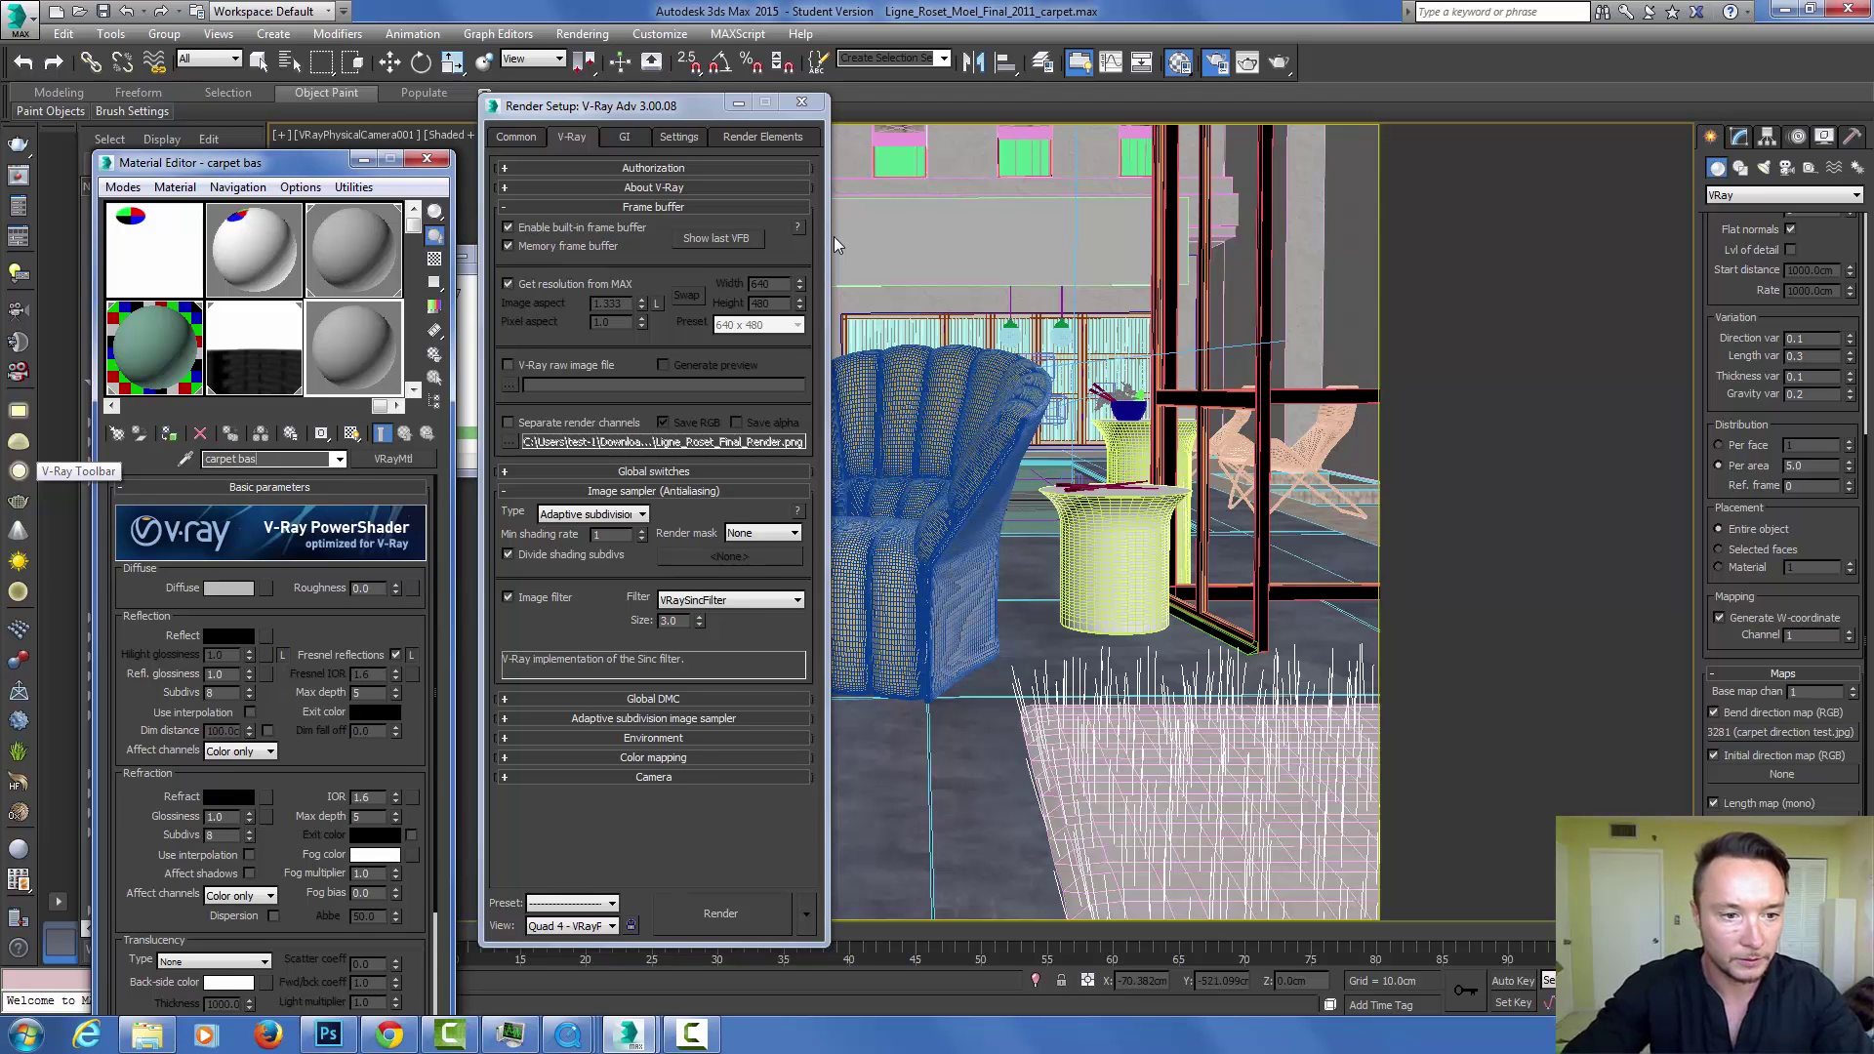
pyautogui.write('e')
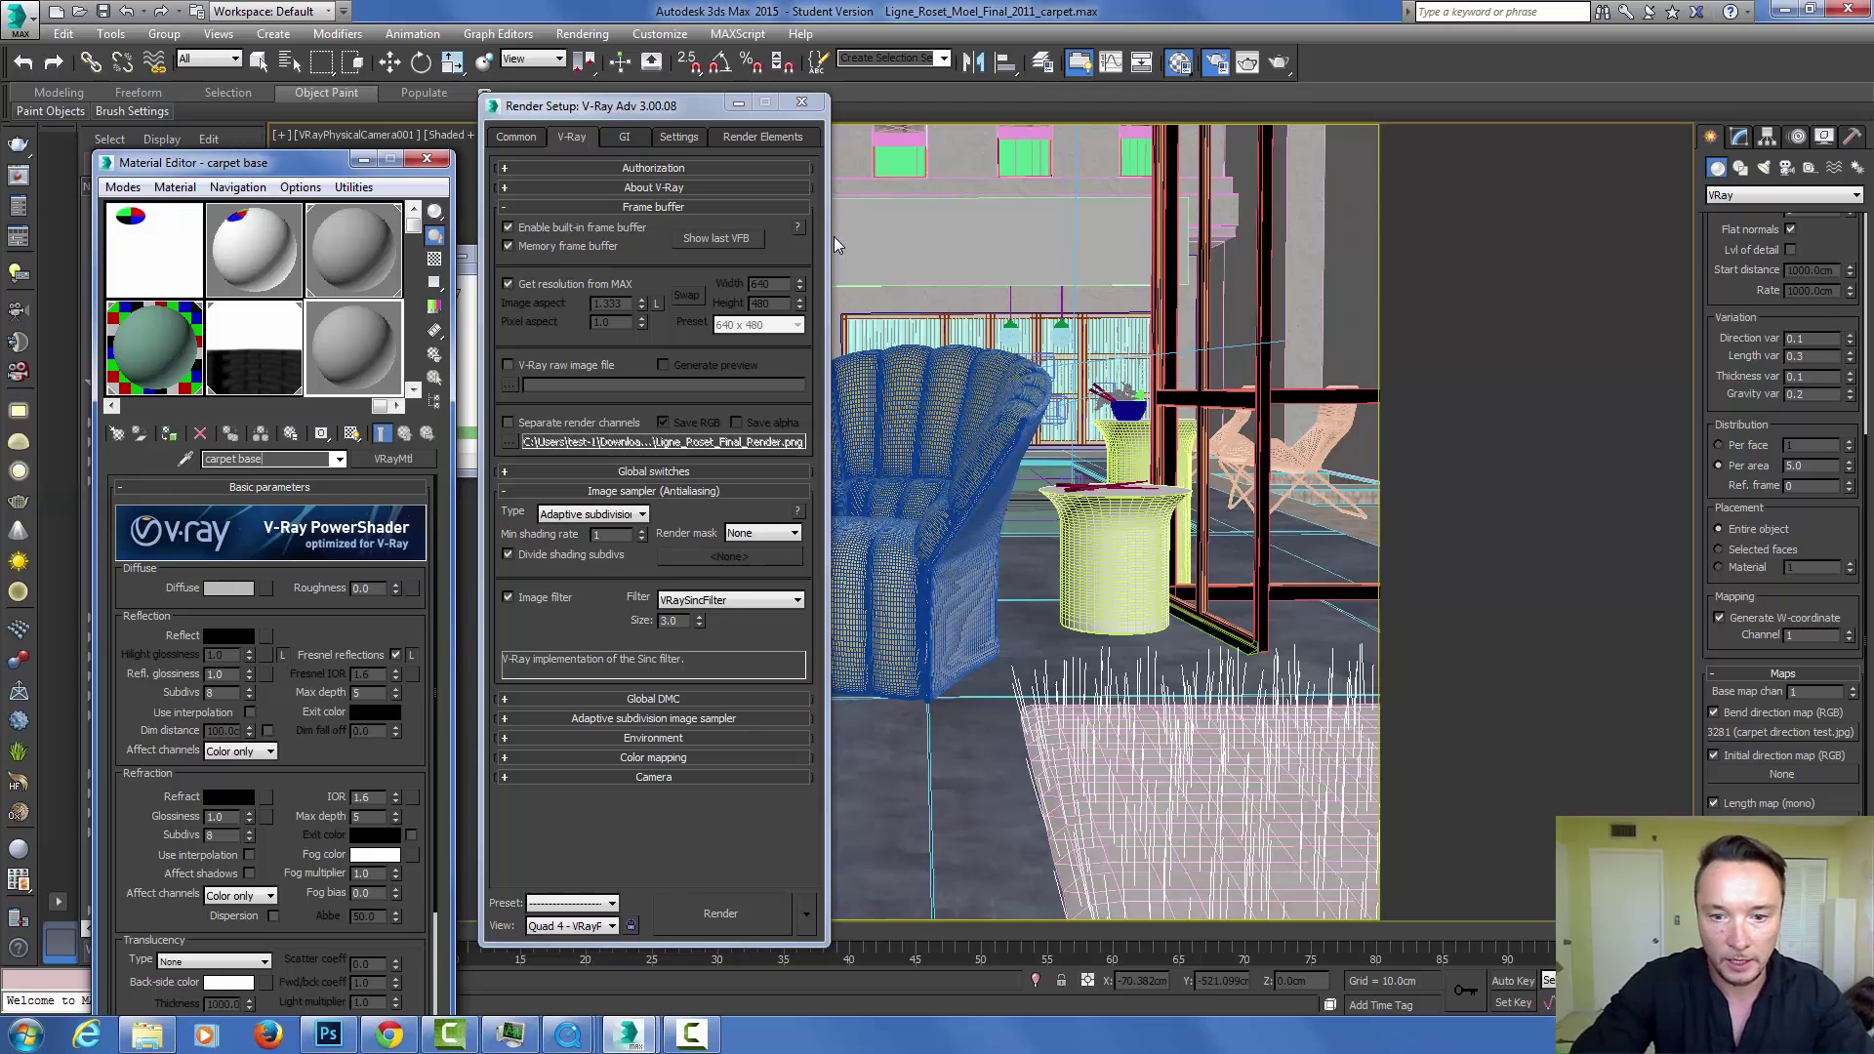
# Select the carpet object in the camera view and assign the carpet test material to it.
pyautogui.click(1186, 790)
pyautogui.click(255, 251)
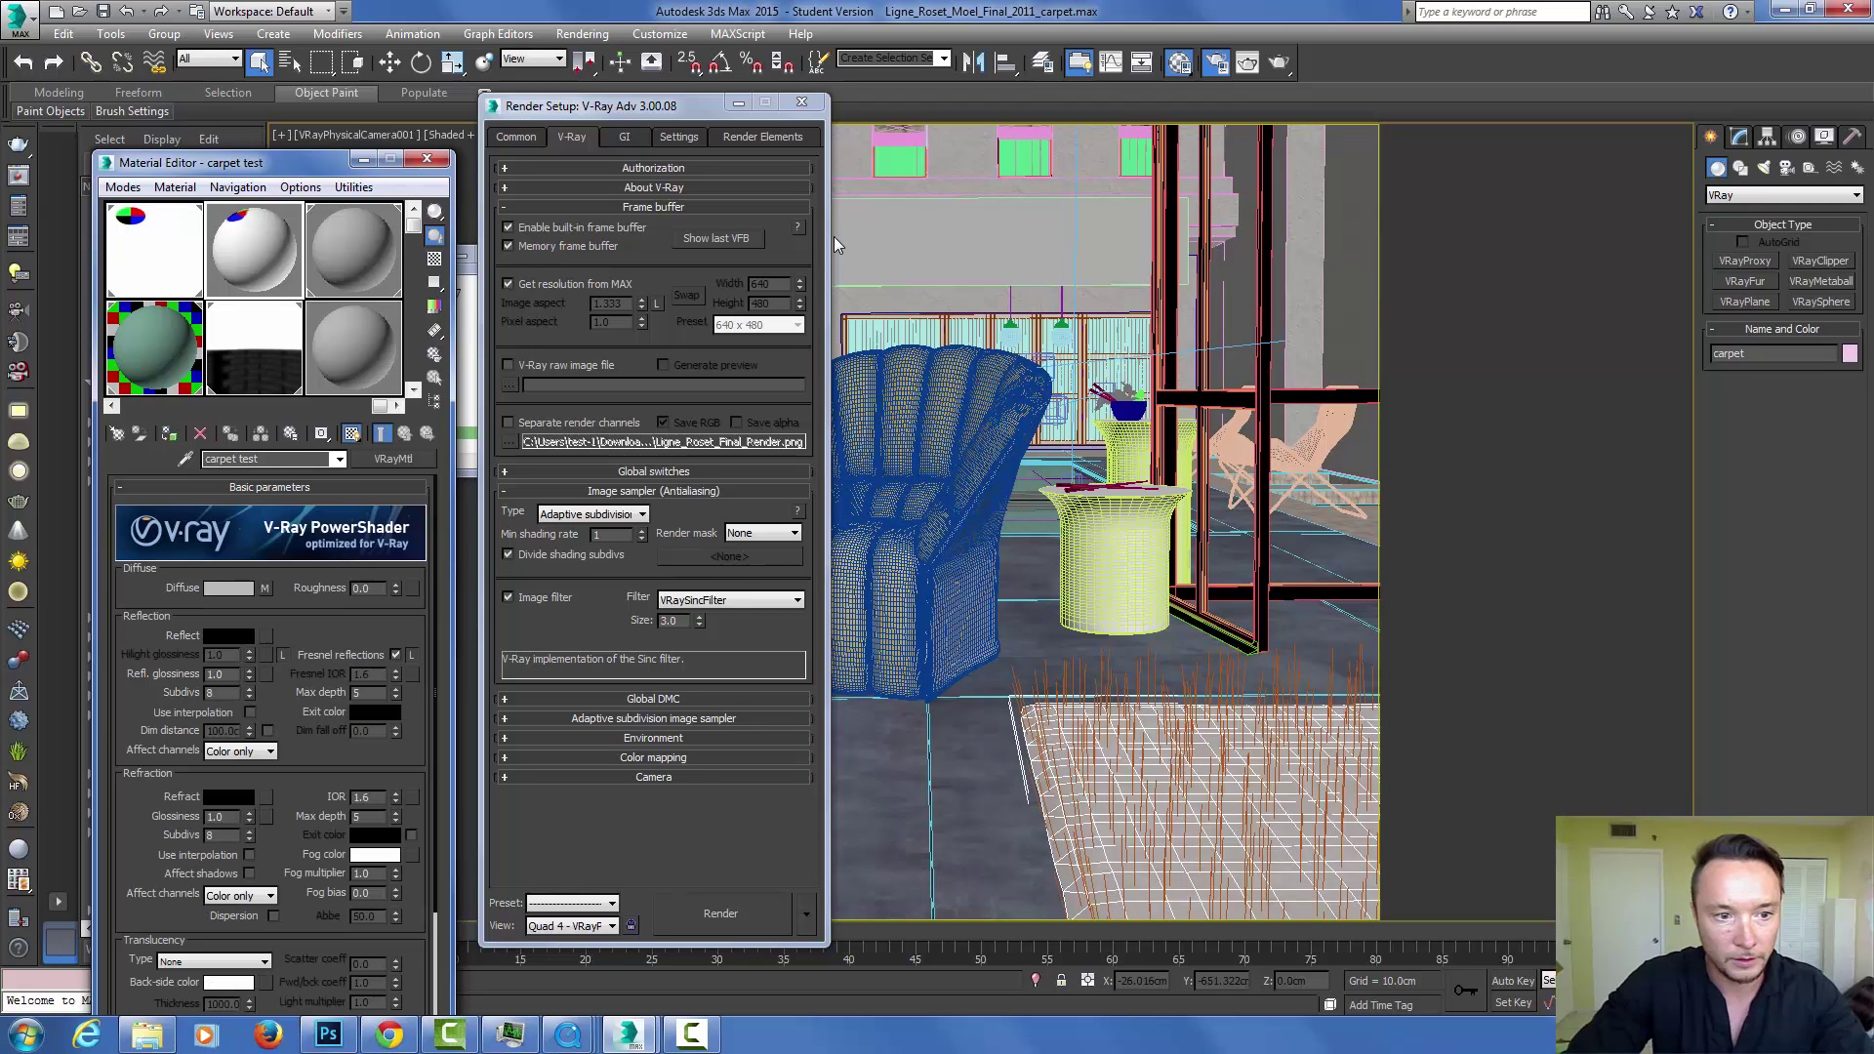
pyautogui.click(170, 433)
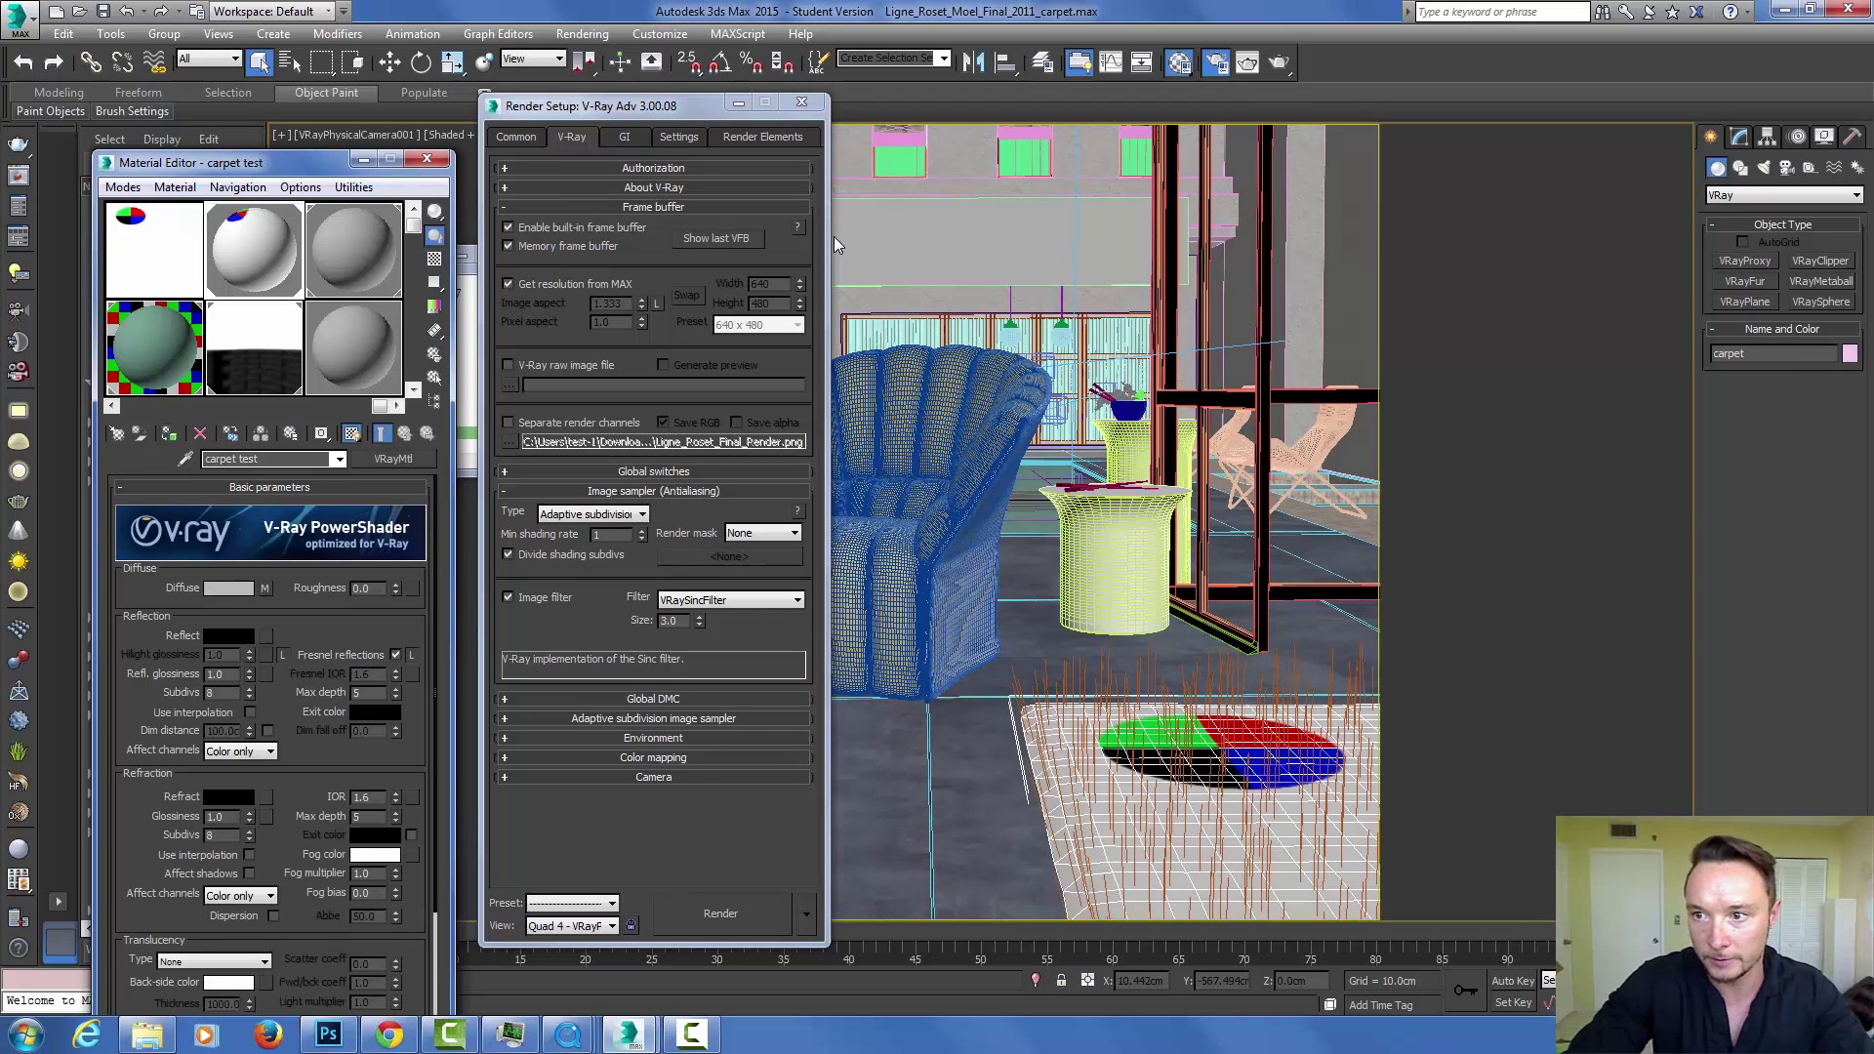
pyautogui.click(837, 245)
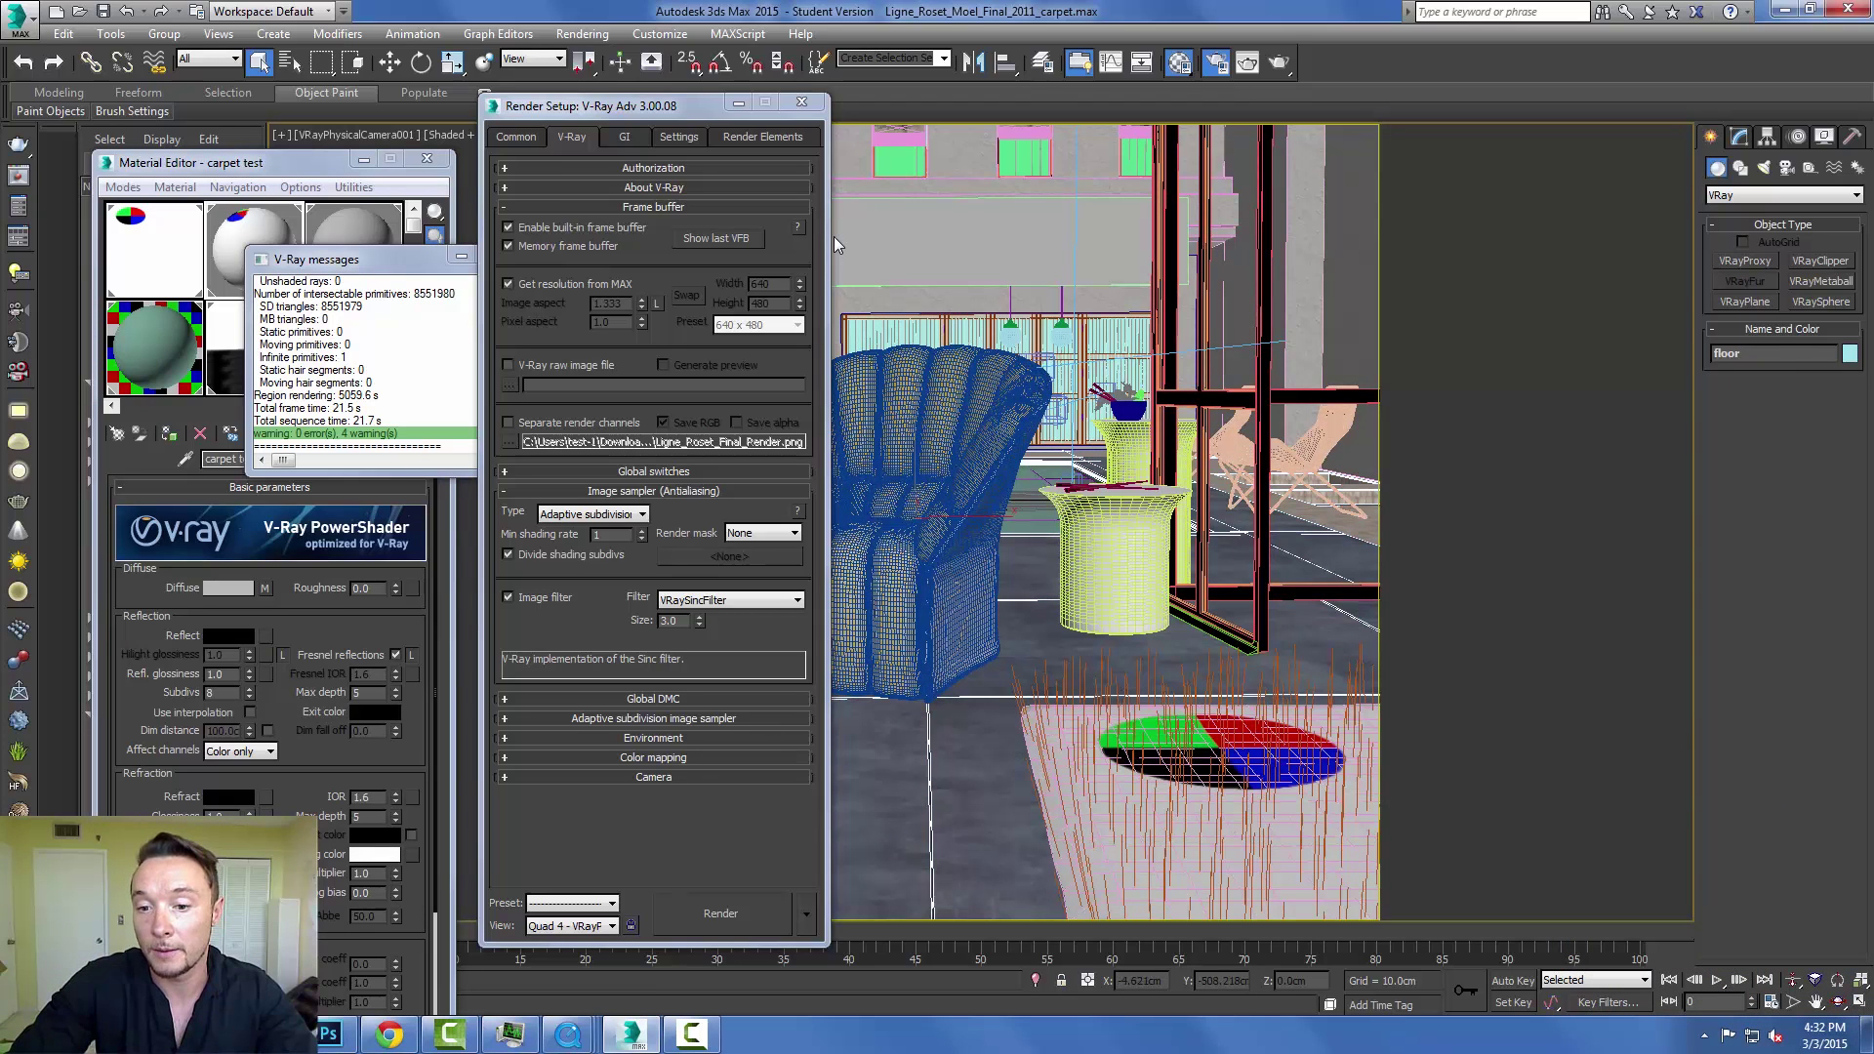
# Select VRayFur001, bring up its map parameters, and render a region covering the whole visible carpet over the existing file.
pyautogui.click(1171, 819)
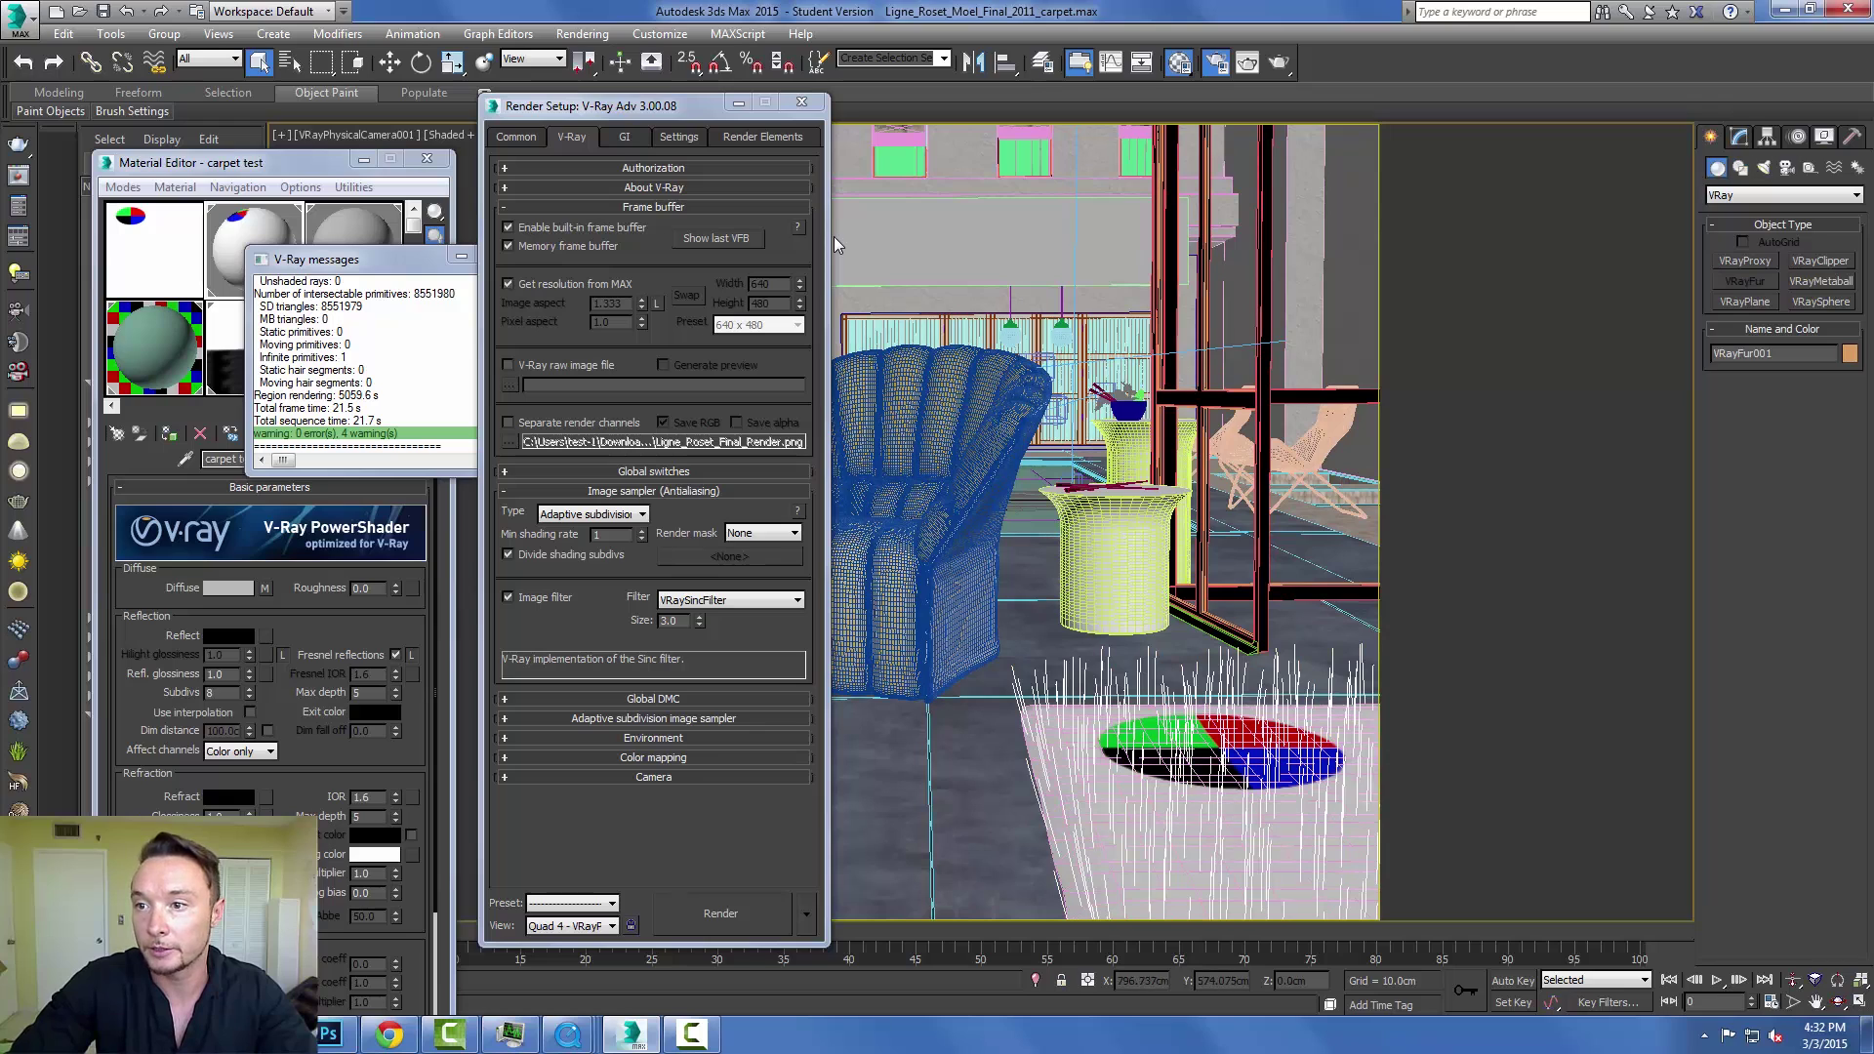
pyautogui.click(1739, 136)
pyautogui.scroll(-10, 1783, 669)
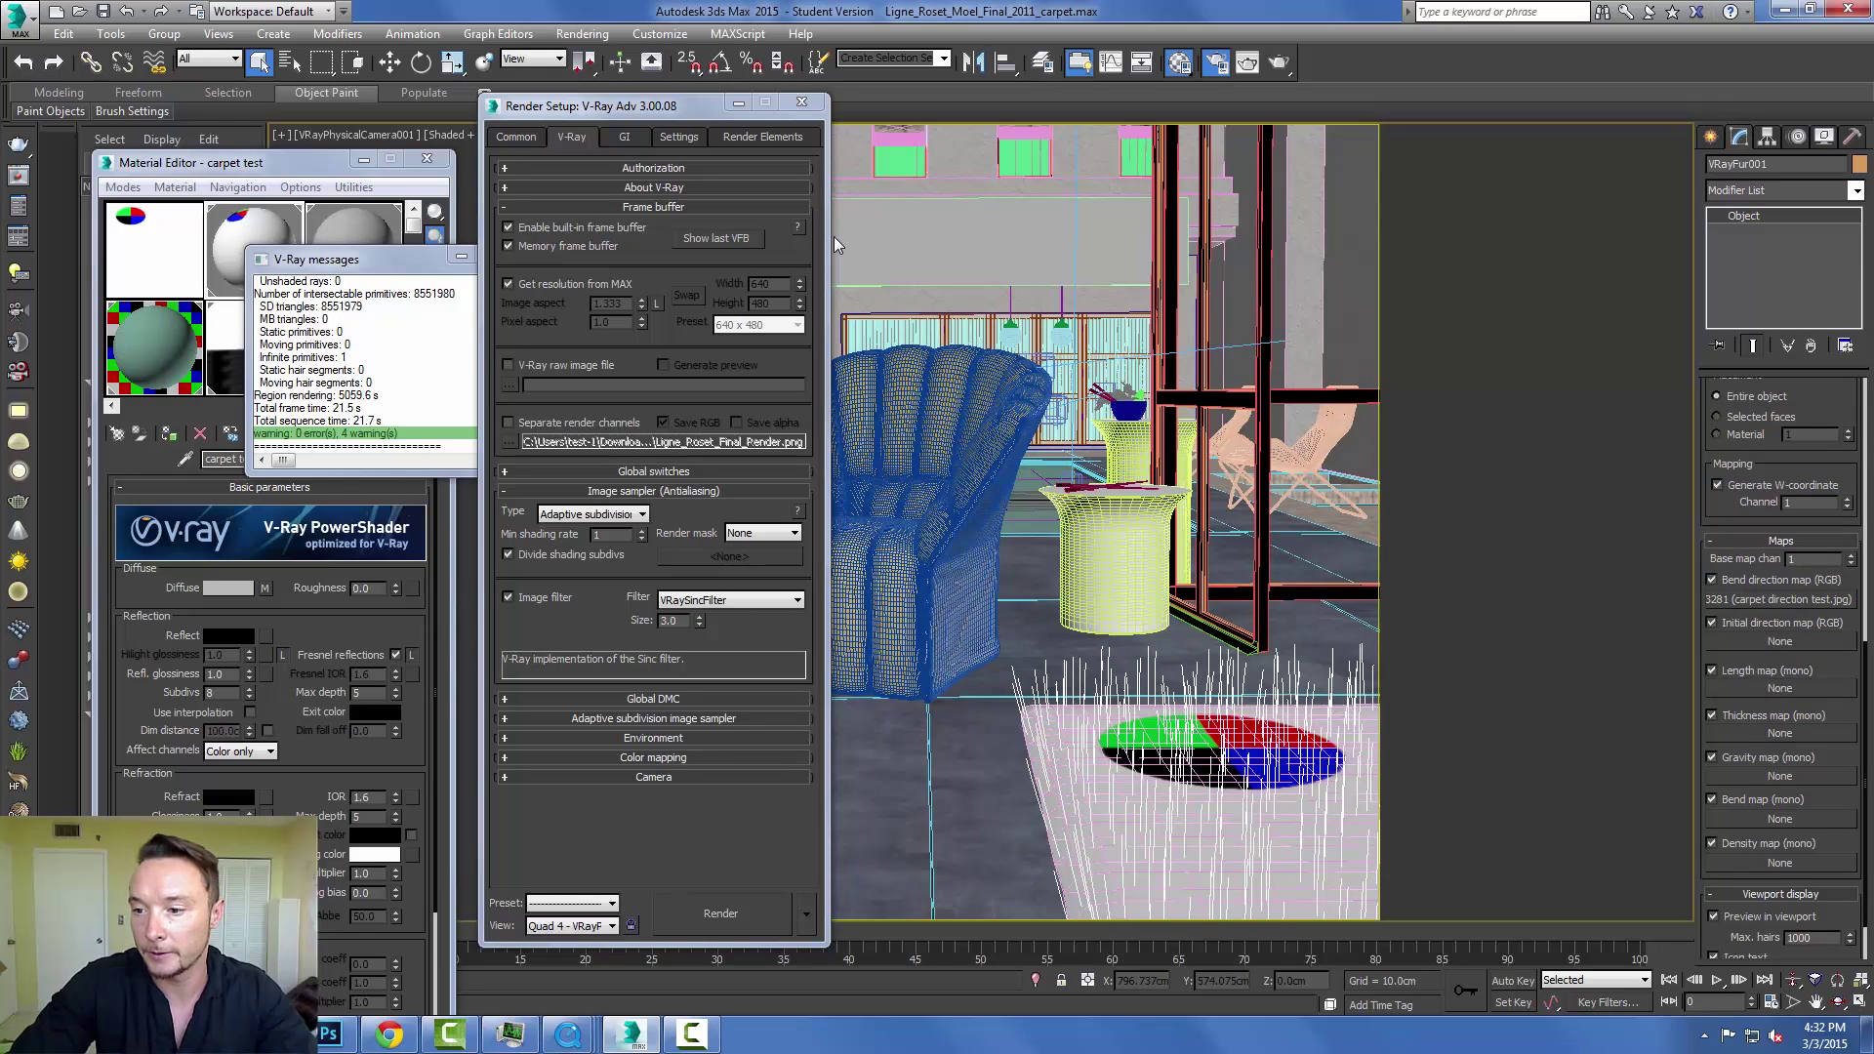
pyautogui.click(717, 238)
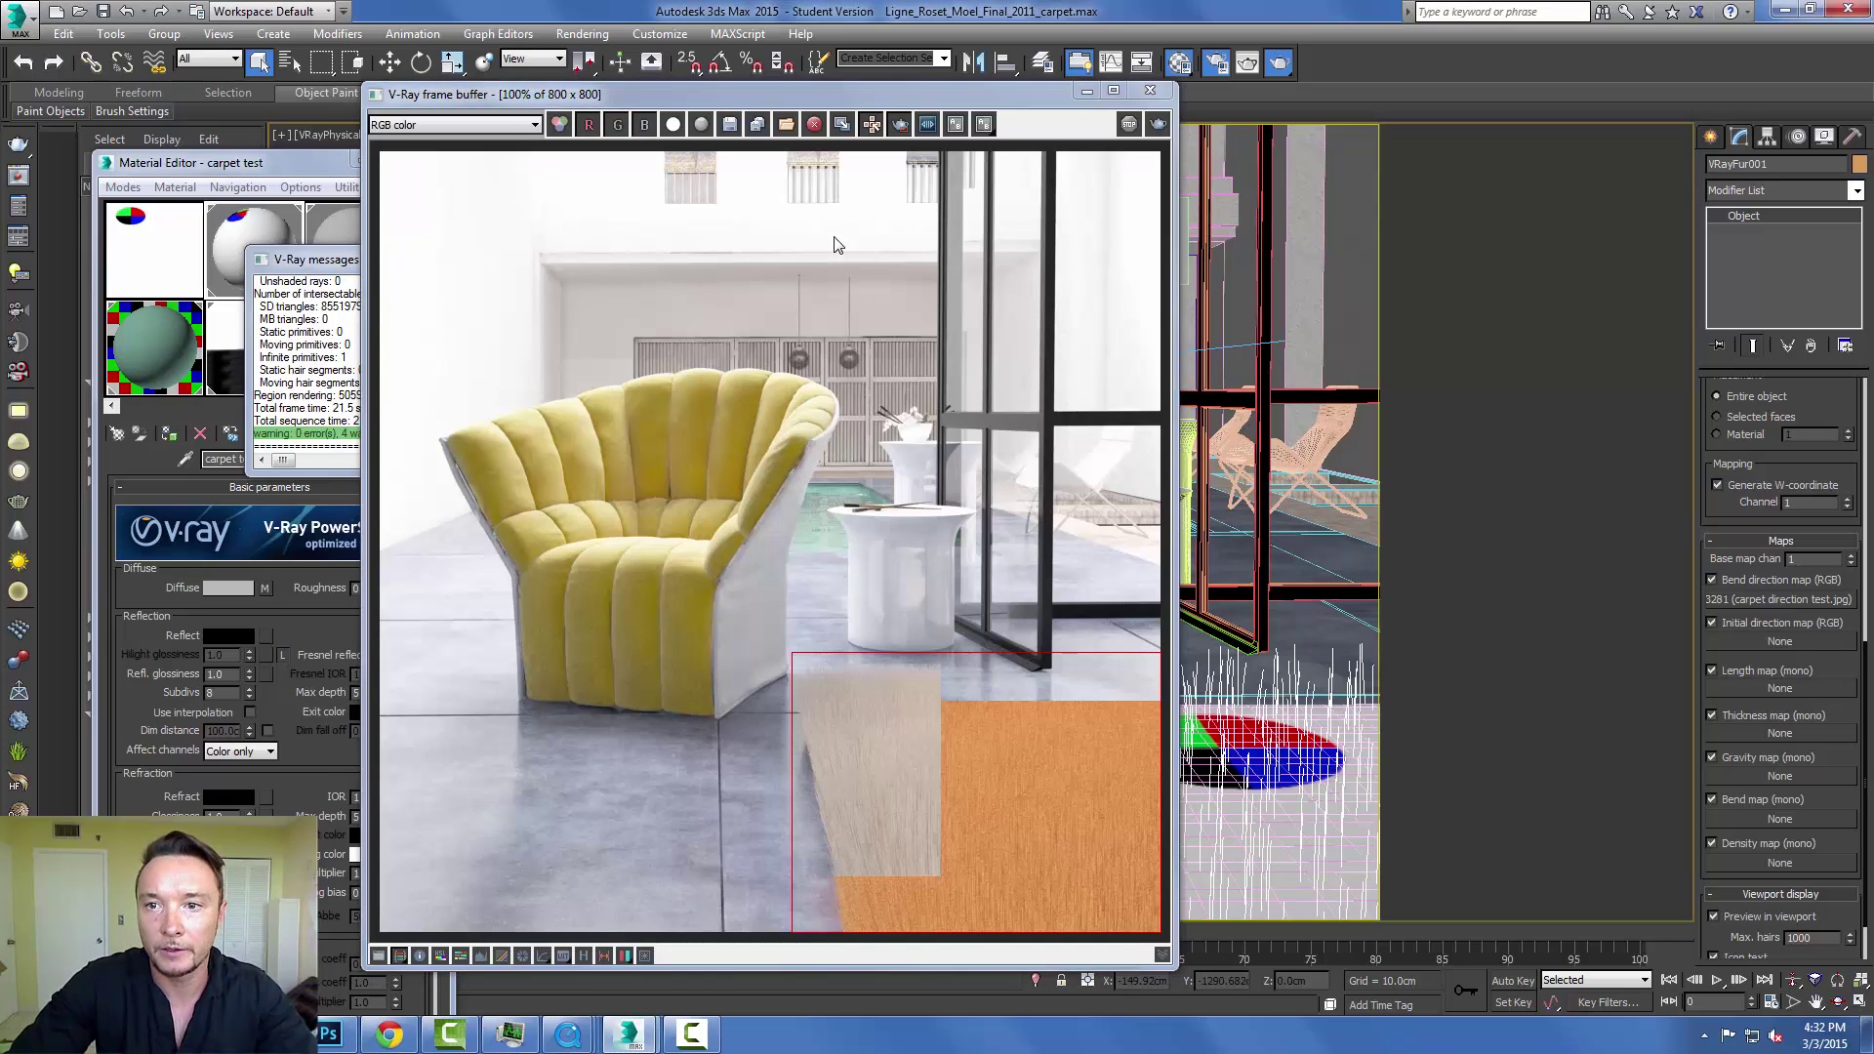
pyautogui.hotkey('shift', 'q')
pyautogui.press('Return')
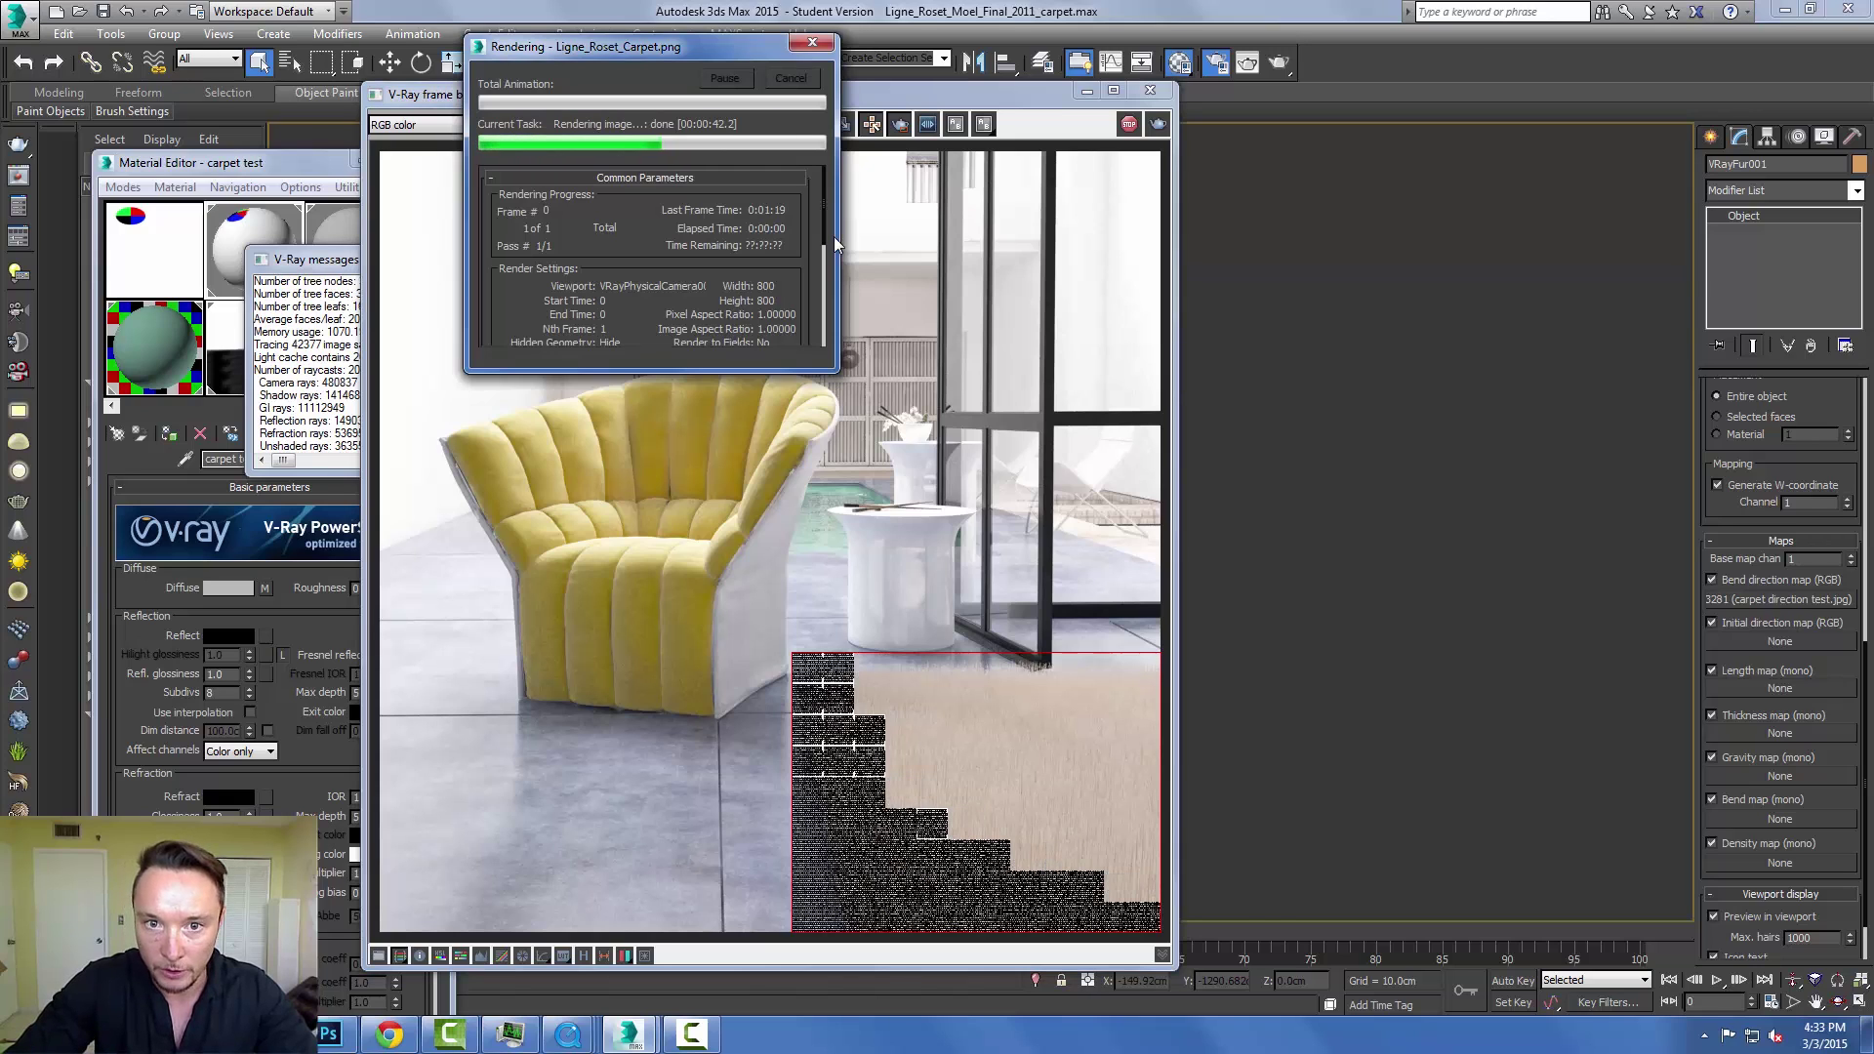
# Set the fur's length to 4.5 cm, gravity to -1.452 cm, and bend to 0.2.
pyautogui.scroll(5, 836, 245)
pyautogui.scroll(2, 836, 245)
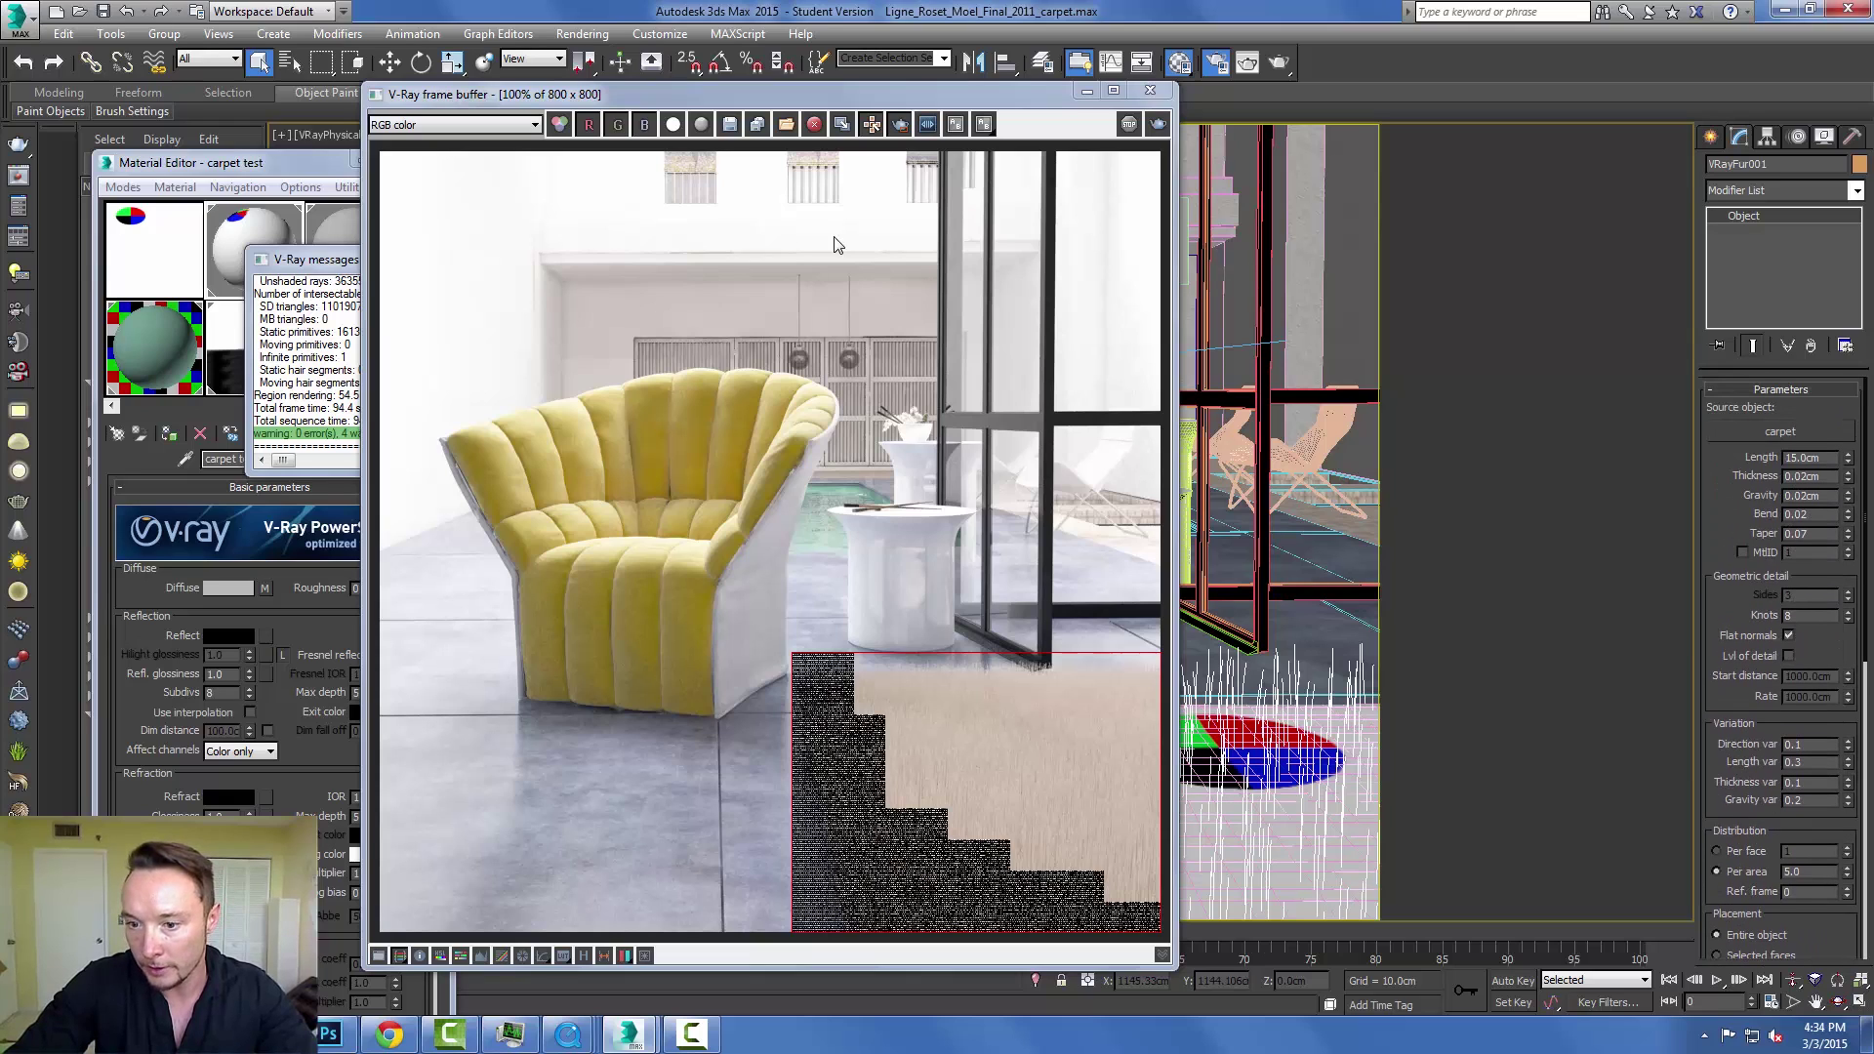
pyautogui.moveTo(742, 94); pyautogui.dragTo(566, 94)
pyautogui.moveTo(1848, 495); pyautogui.dragTo(1847, 635)
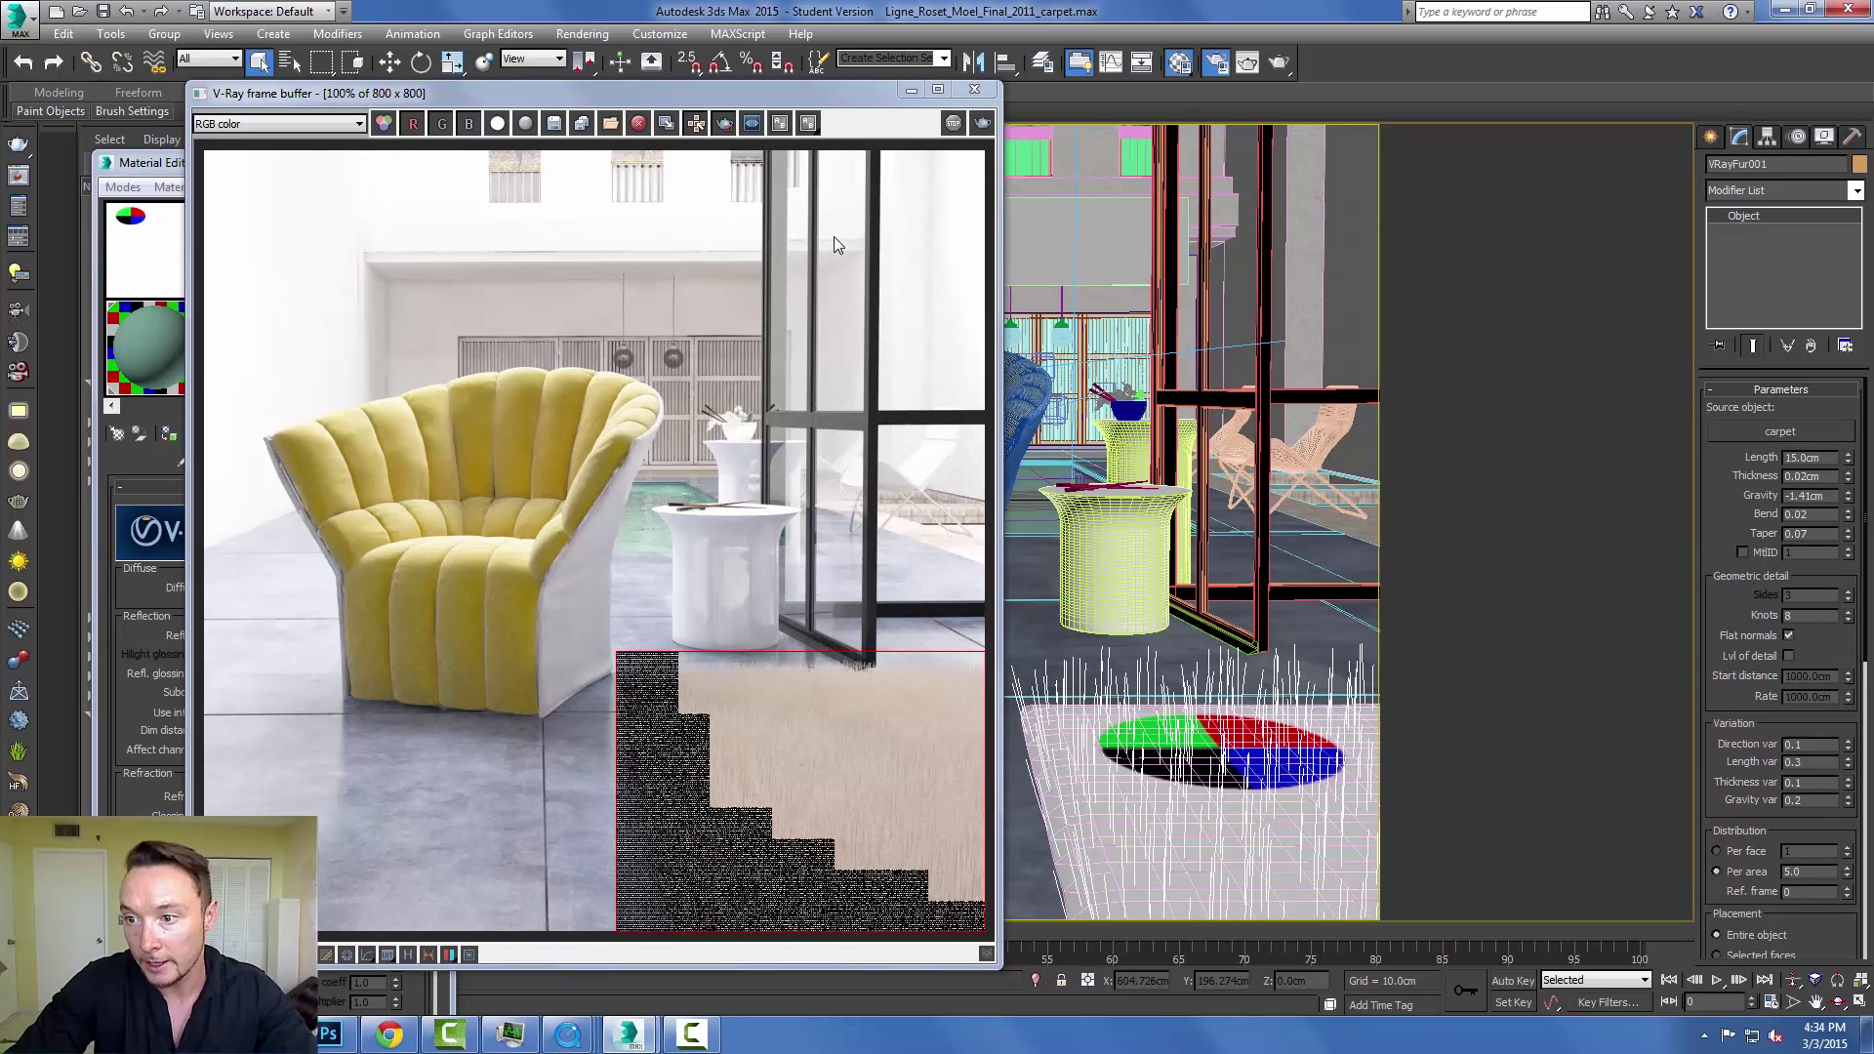
pyautogui.moveTo(1847, 461); pyautogui.dragTo(1847, 595)
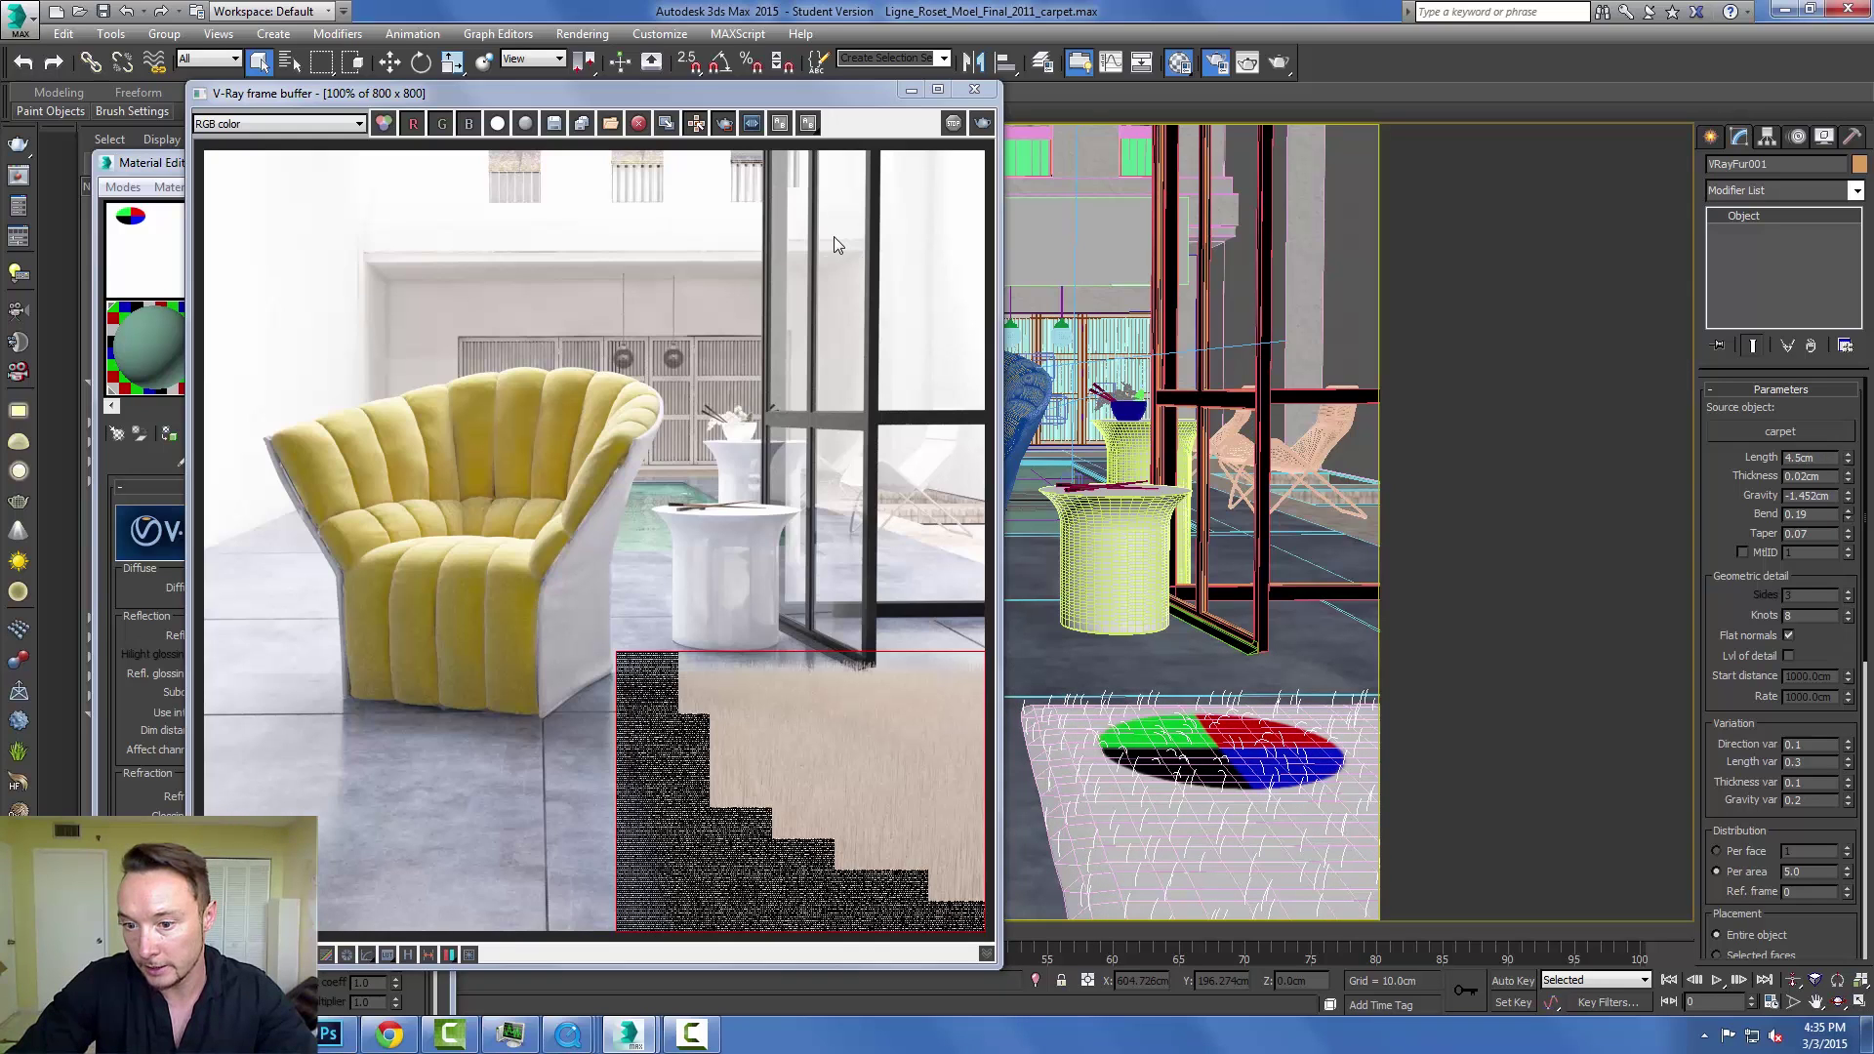
pyautogui.moveTo(1847, 514)
pyautogui.mouseDown()
pyautogui.moveTo(1847, 490)
pyautogui.moveTo(1847, 525)
pyautogui.moveTo(1847, 508)
pyautogui.mouseUp()
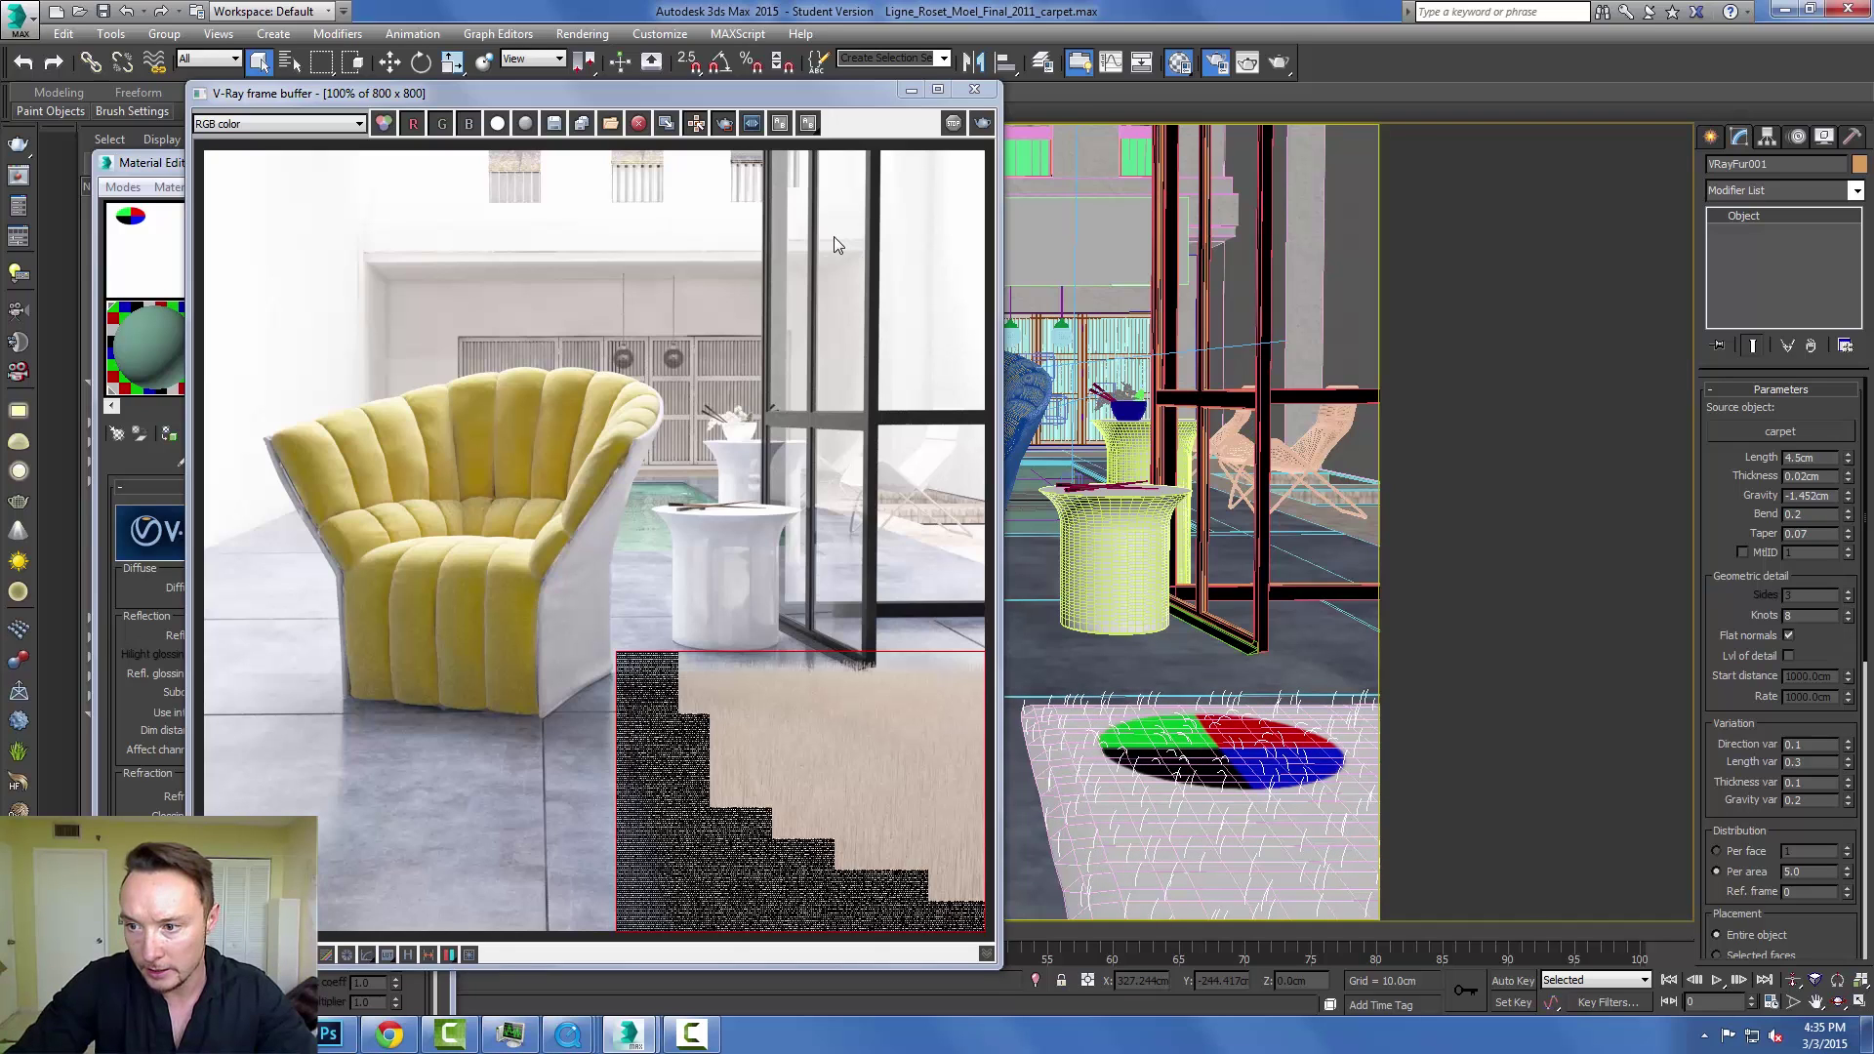
# Set the fur's thickness to 0.2 cm and render the carpet region, overwriting the existing image file.
pyautogui.moveTo(1822, 476); pyautogui.dragTo(1794, 477)
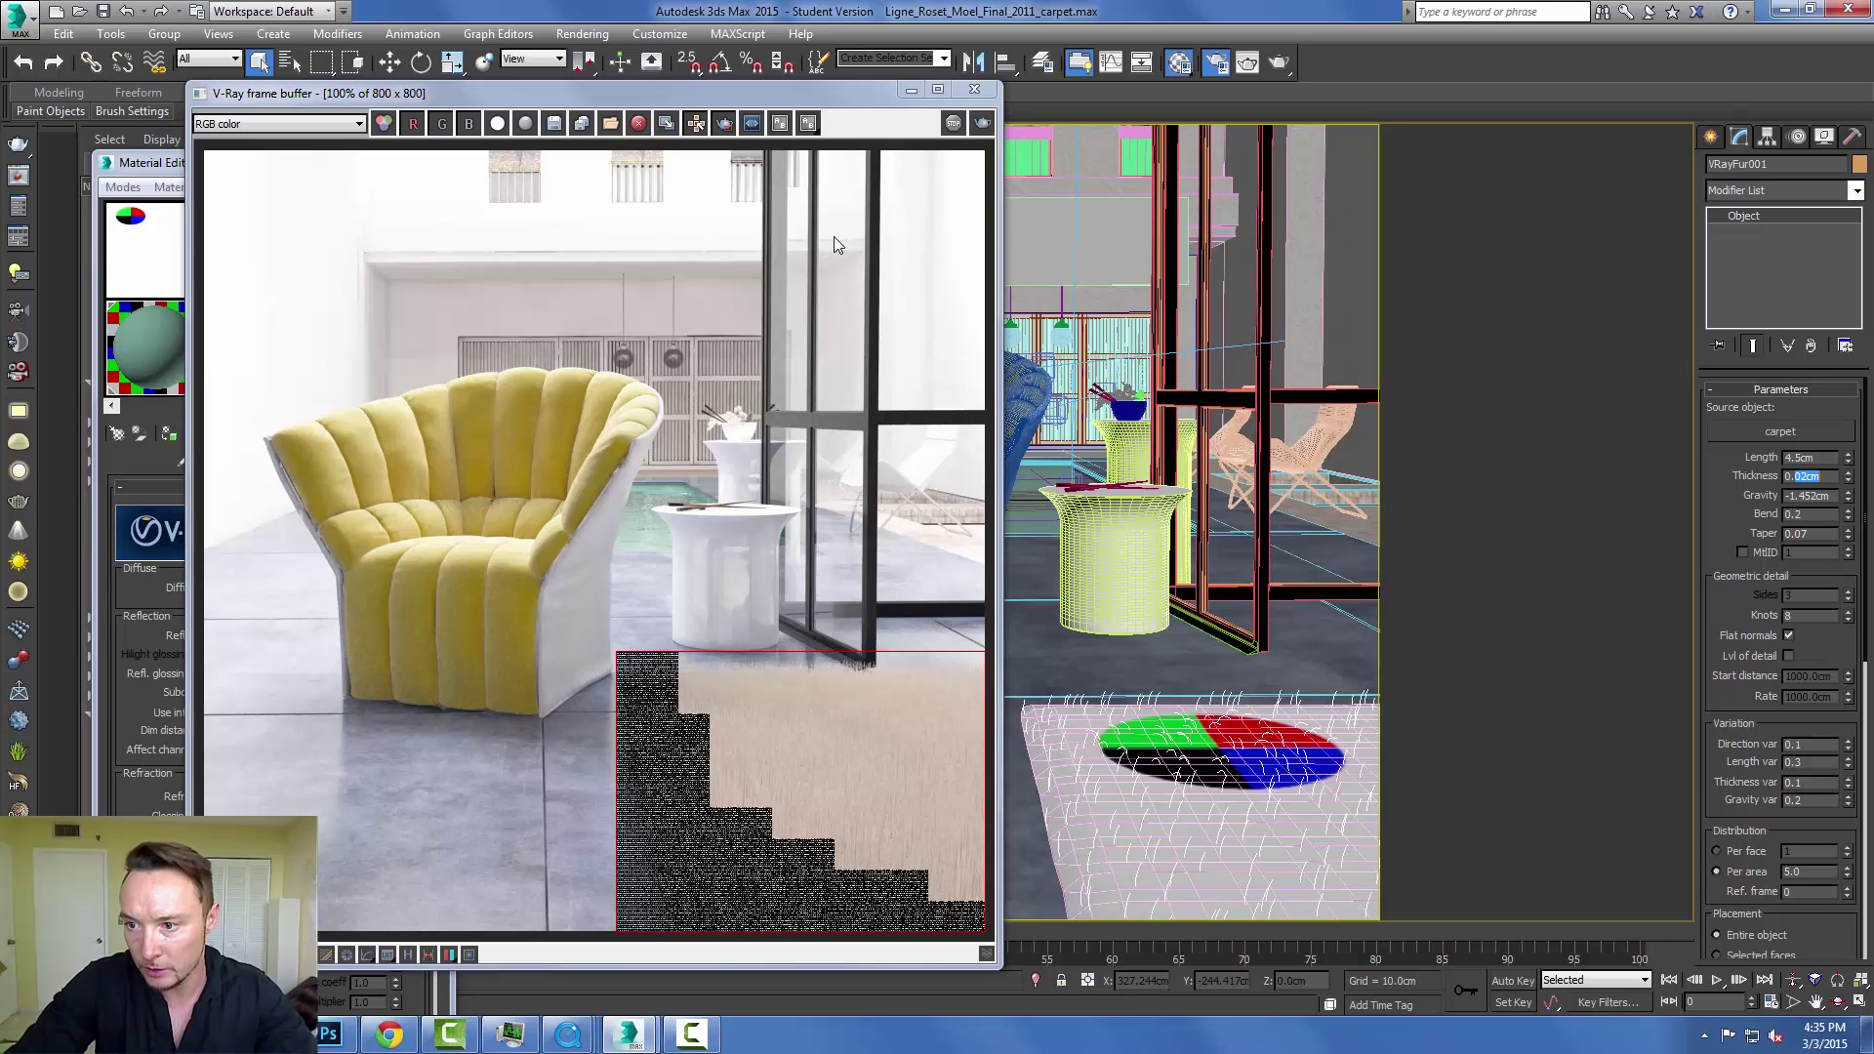
pyautogui.write('2')
pyautogui.press('Return')
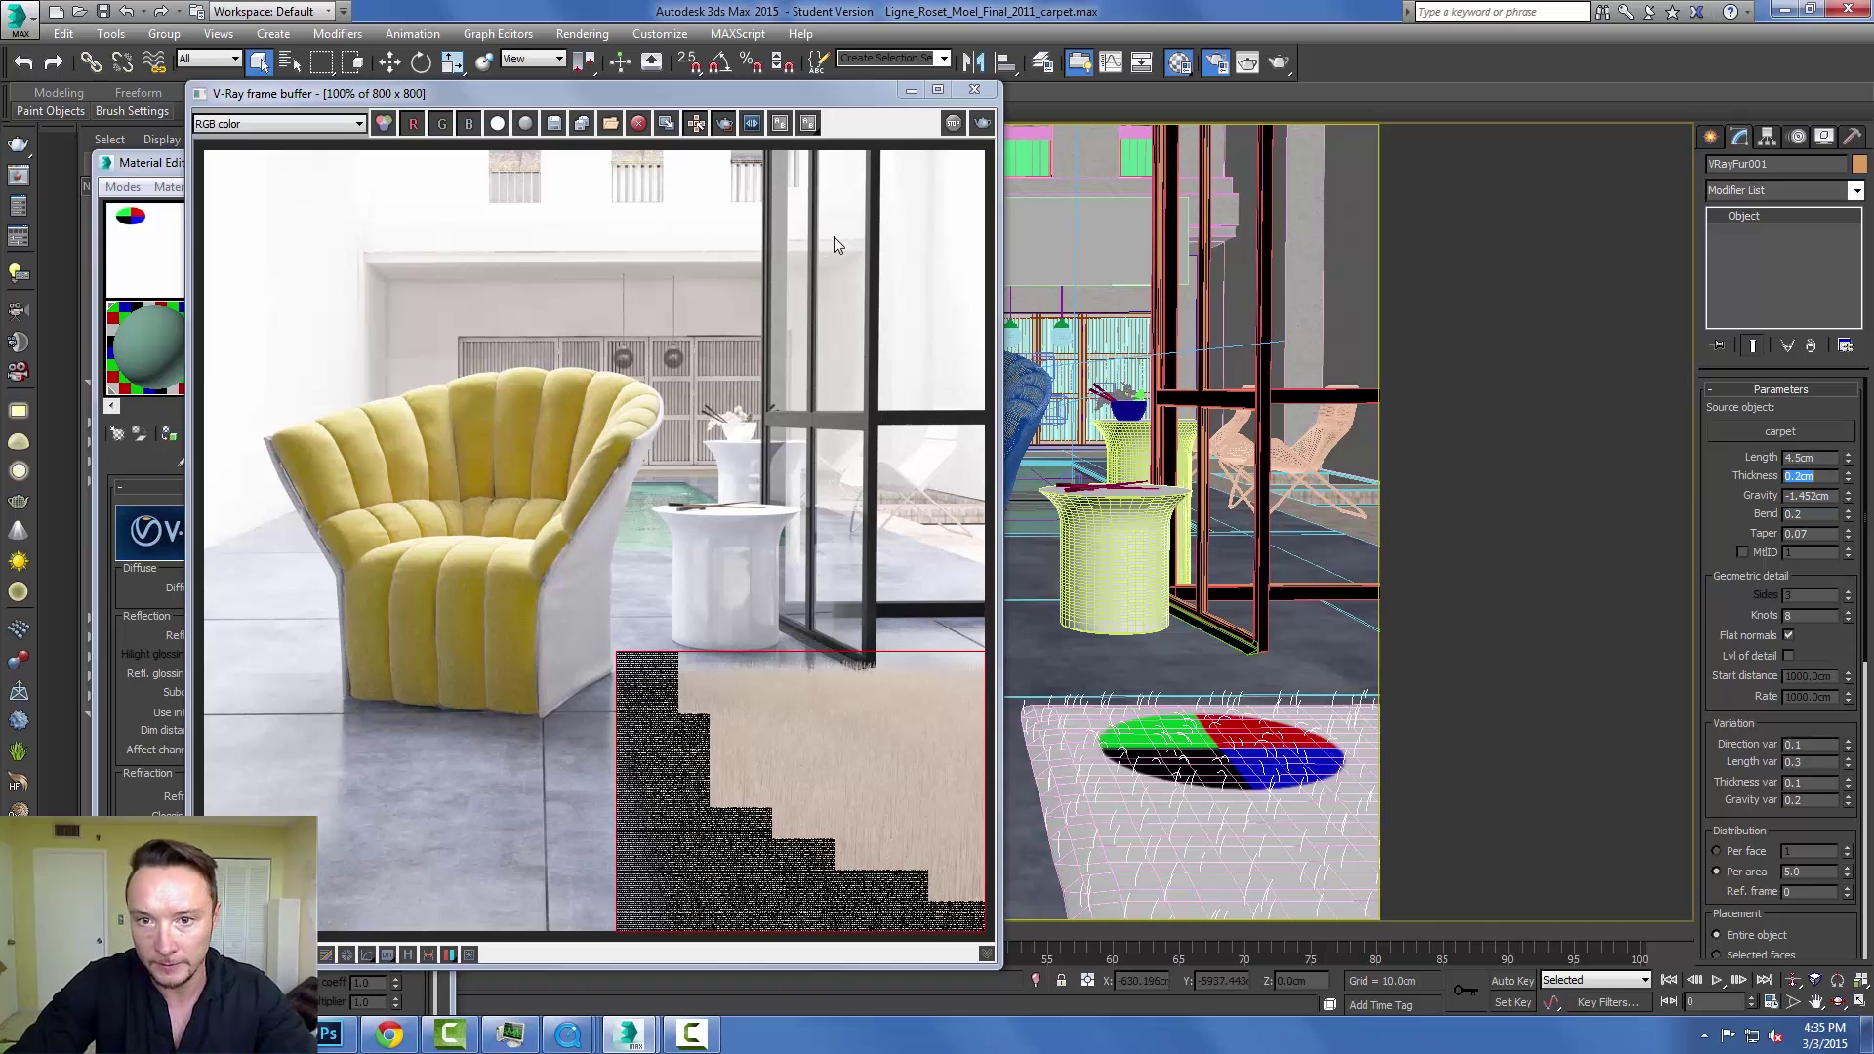
pyautogui.click(1279, 63)
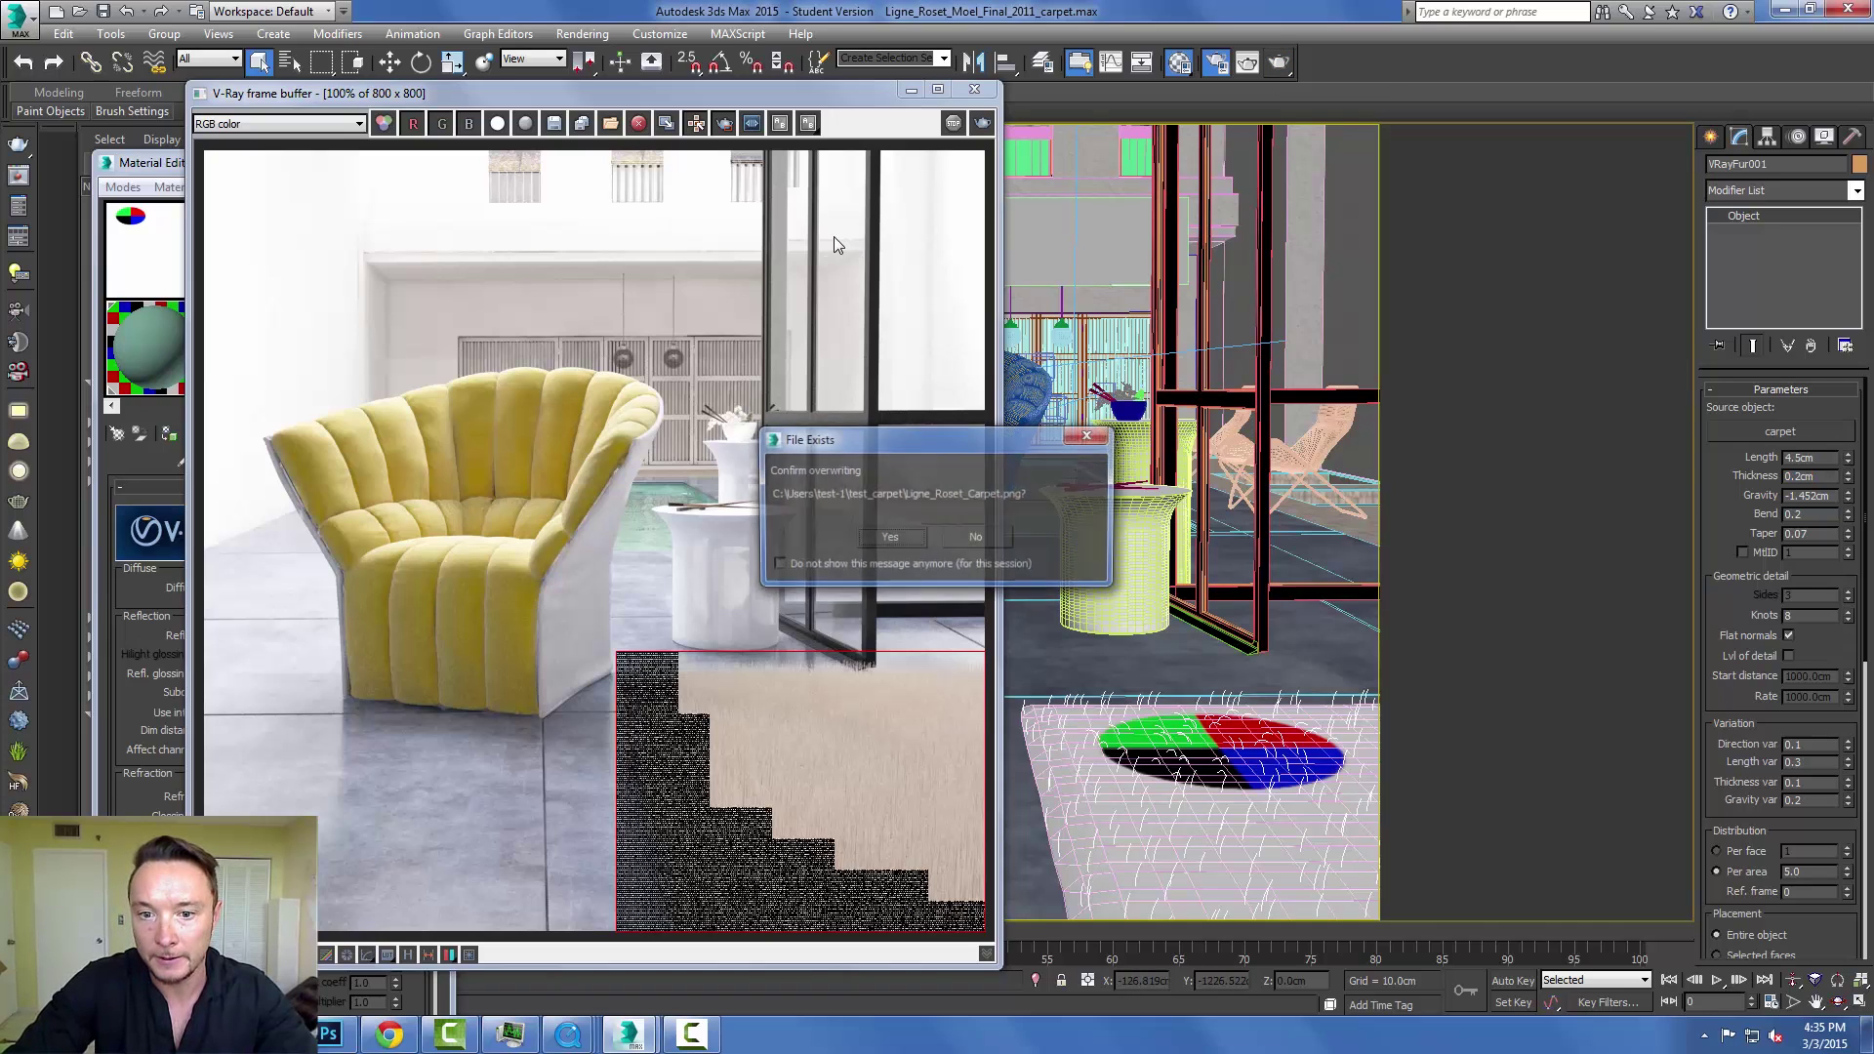
pyautogui.press('Return')
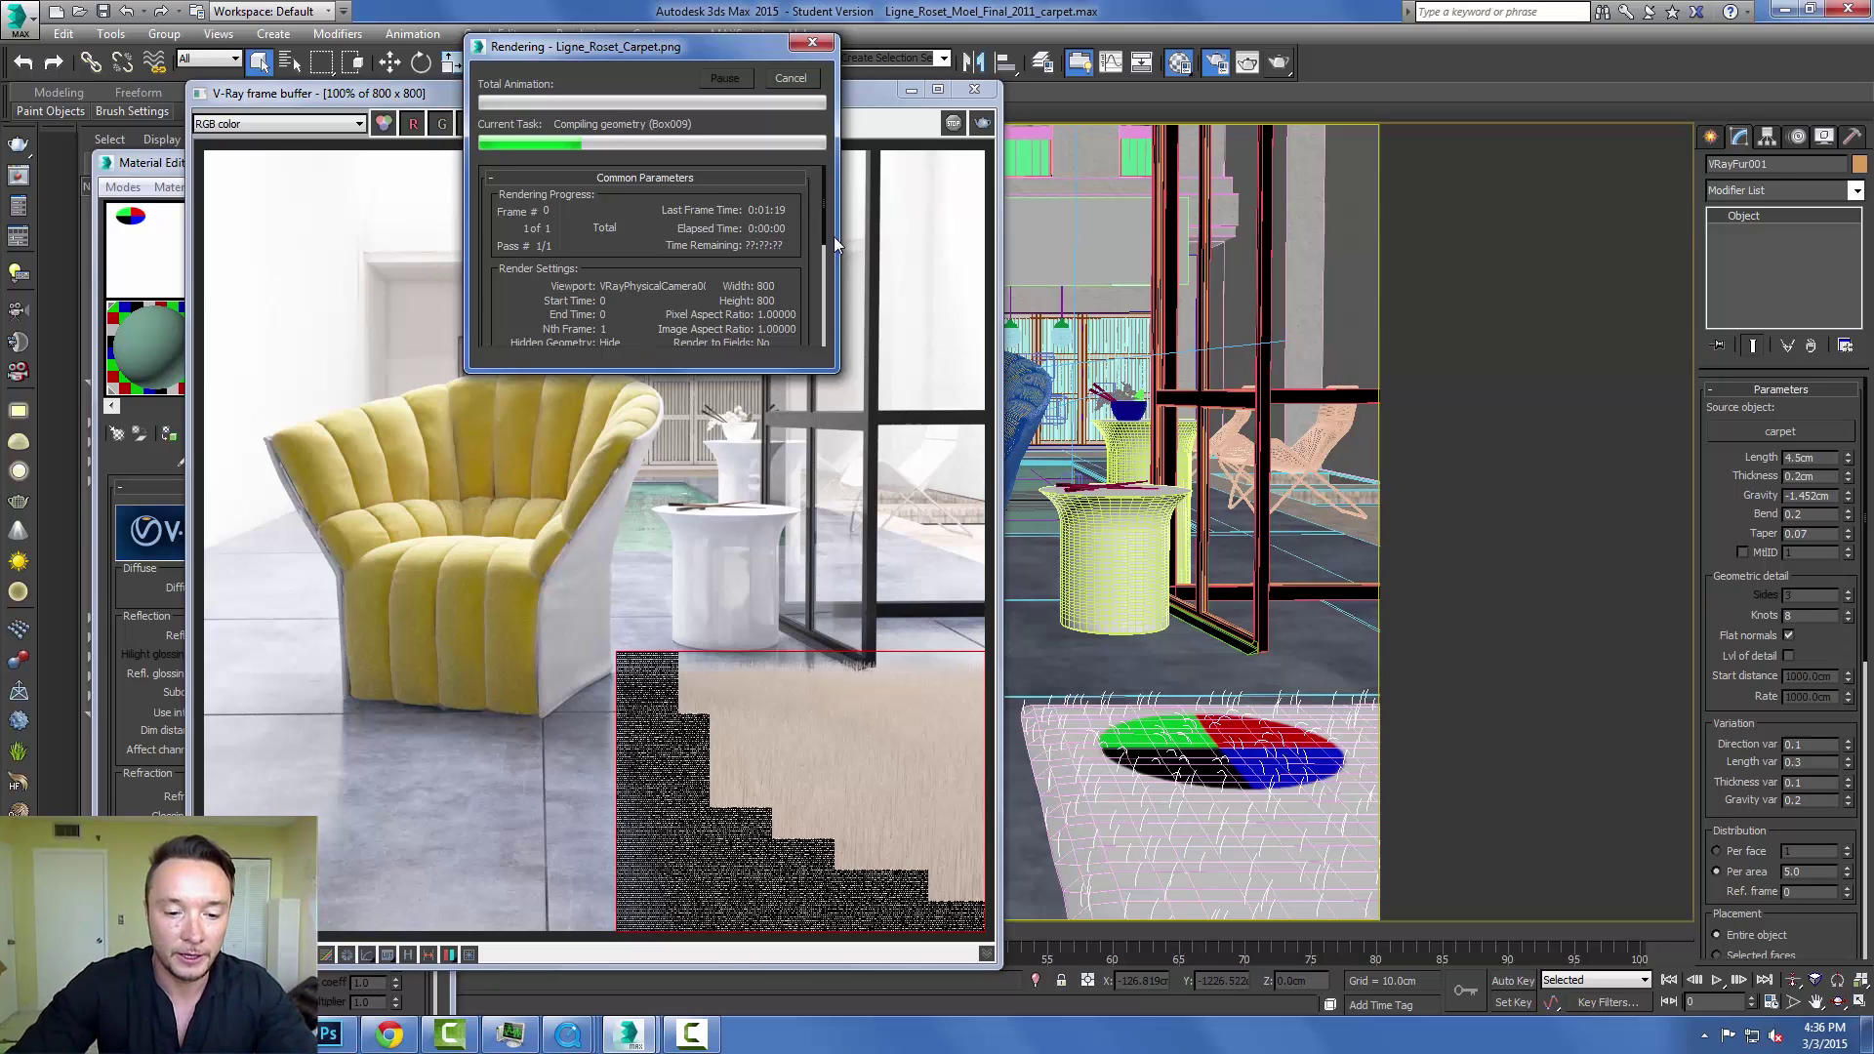
# Study how the real carpet's pile responds to the hand in the MVI_1412 video, and return to the V-Ray frame buffer.
pyautogui.moveTo(569, 1036)
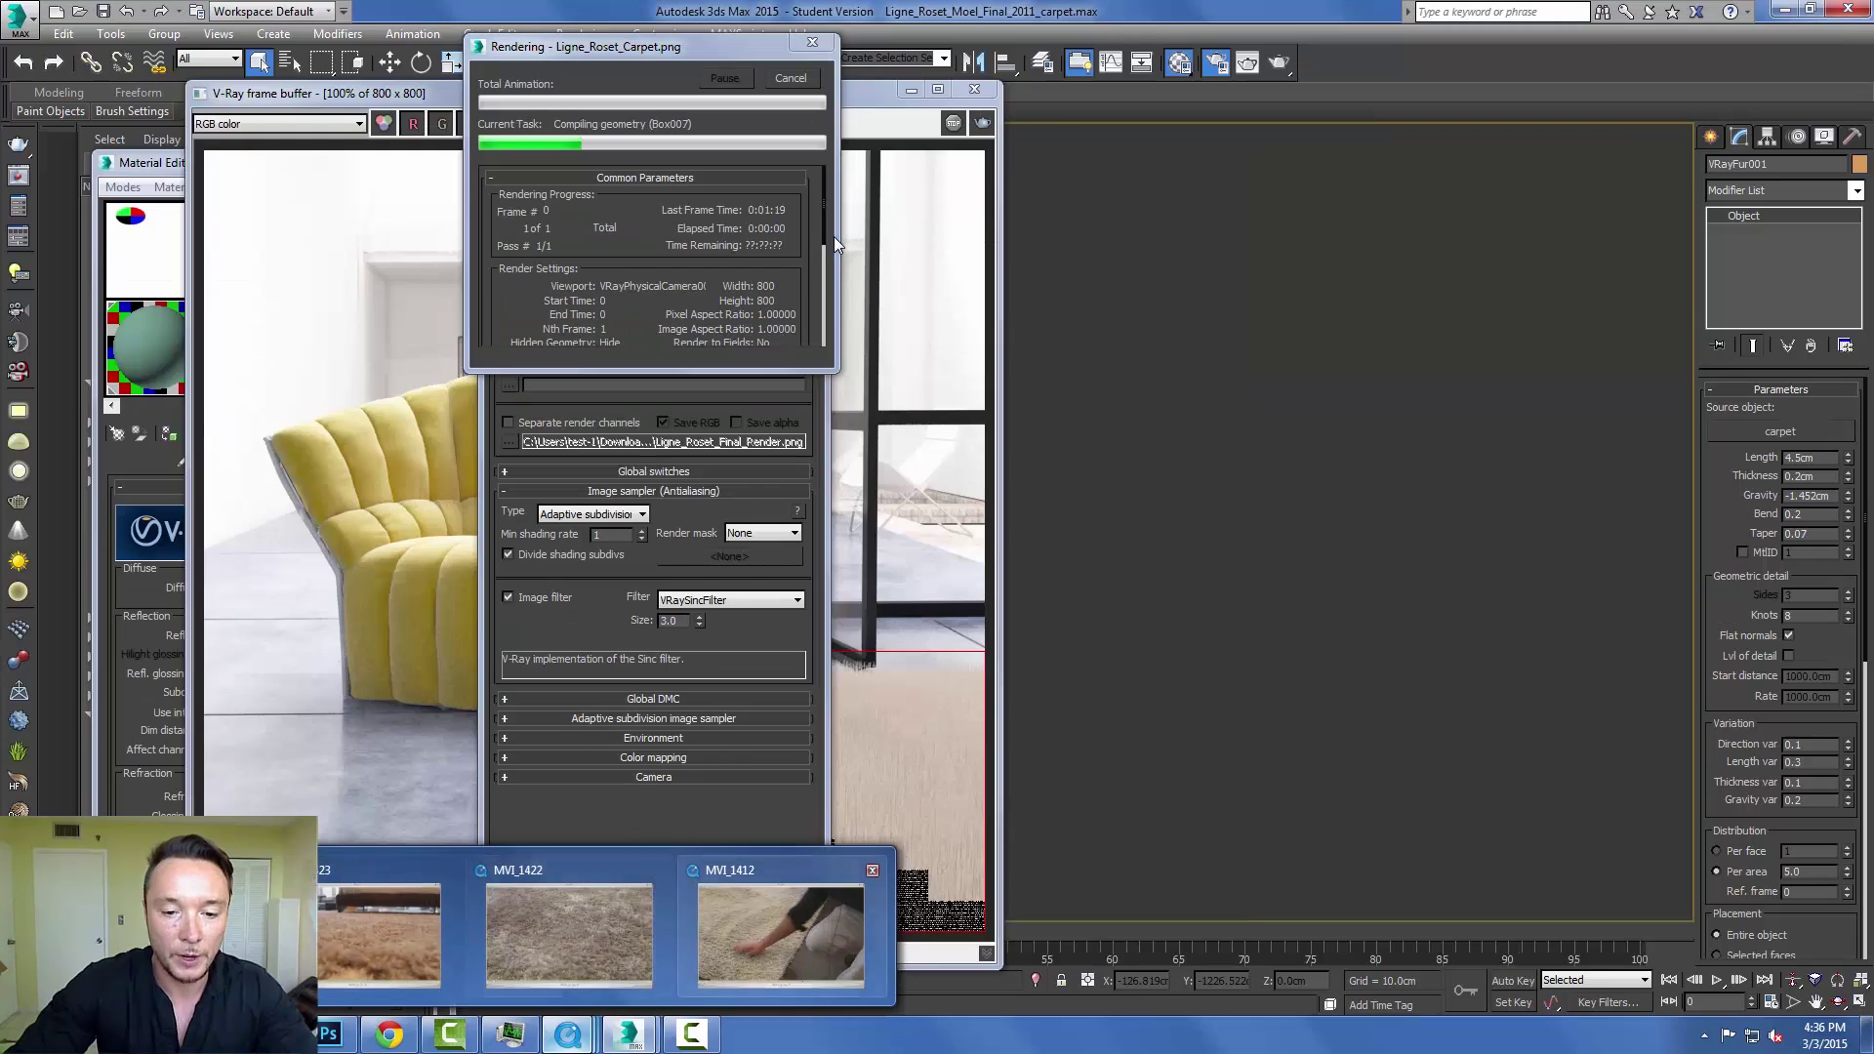
pyautogui.click(780, 932)
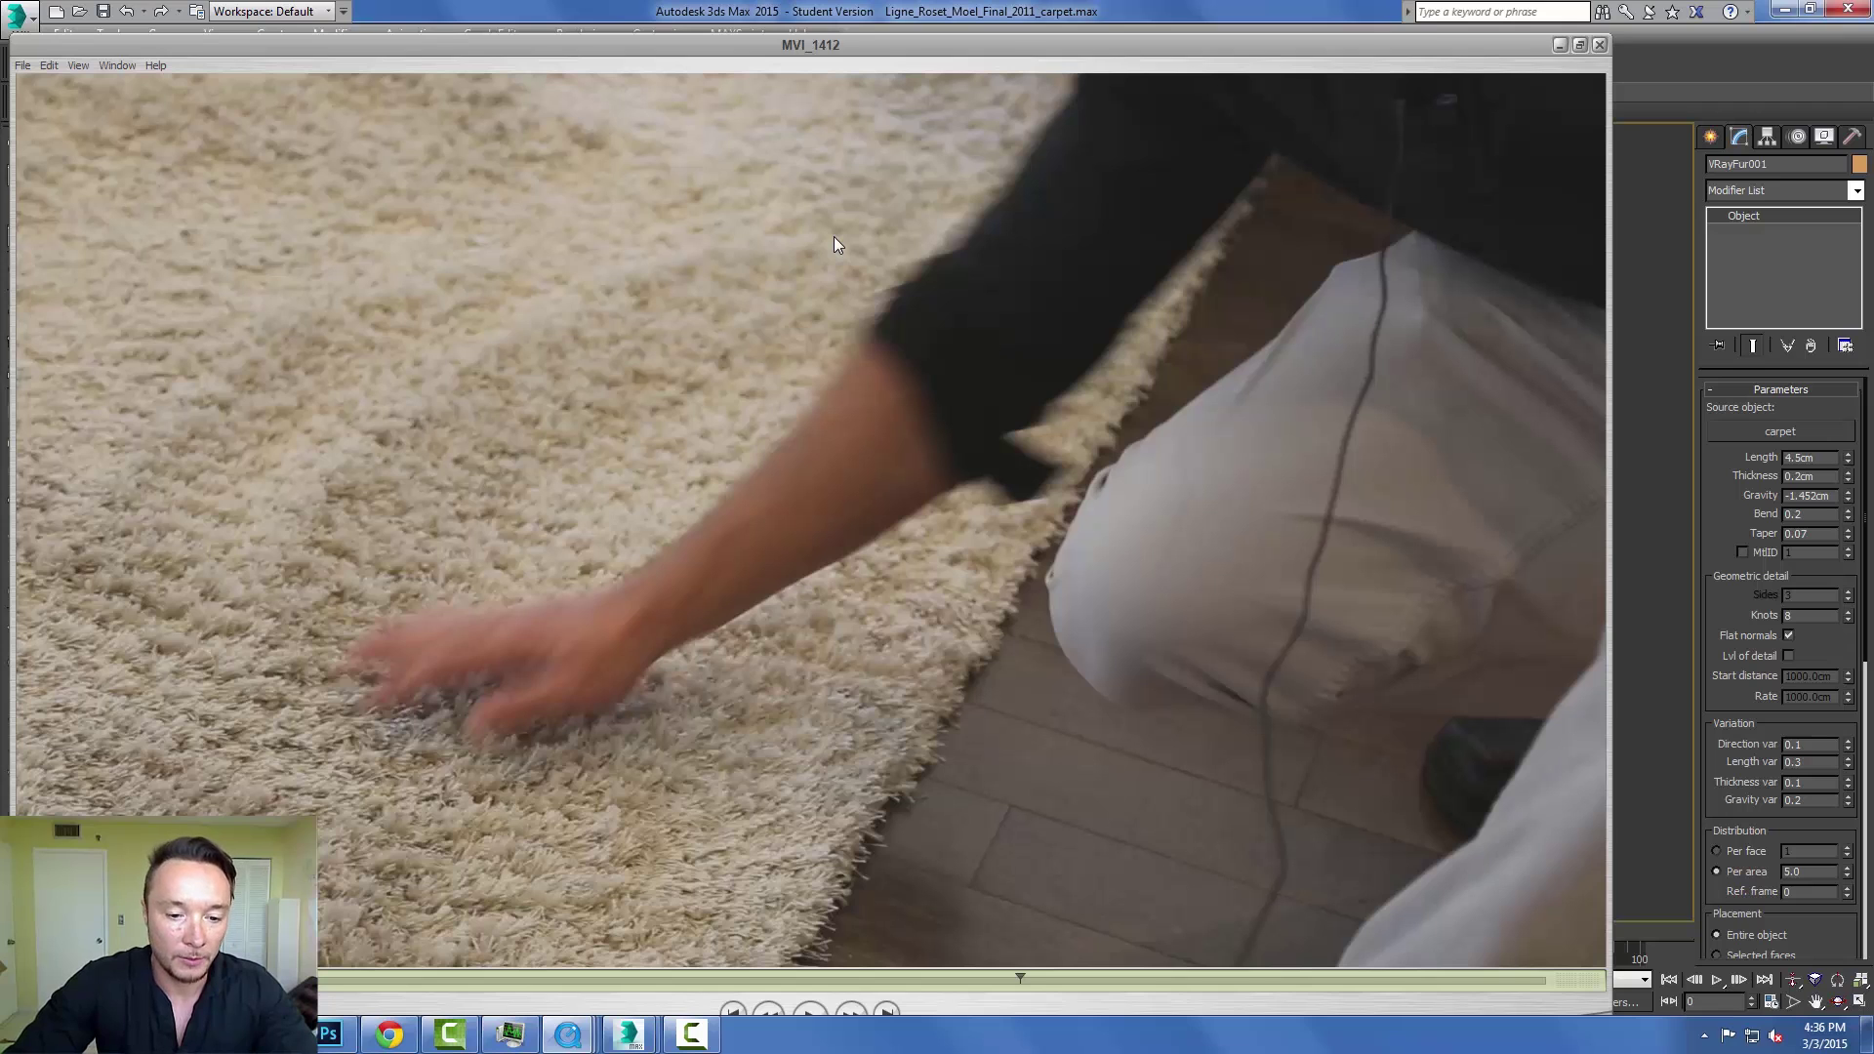
pyautogui.hotkey('alt', 'Tab')
pyautogui.press('Right')
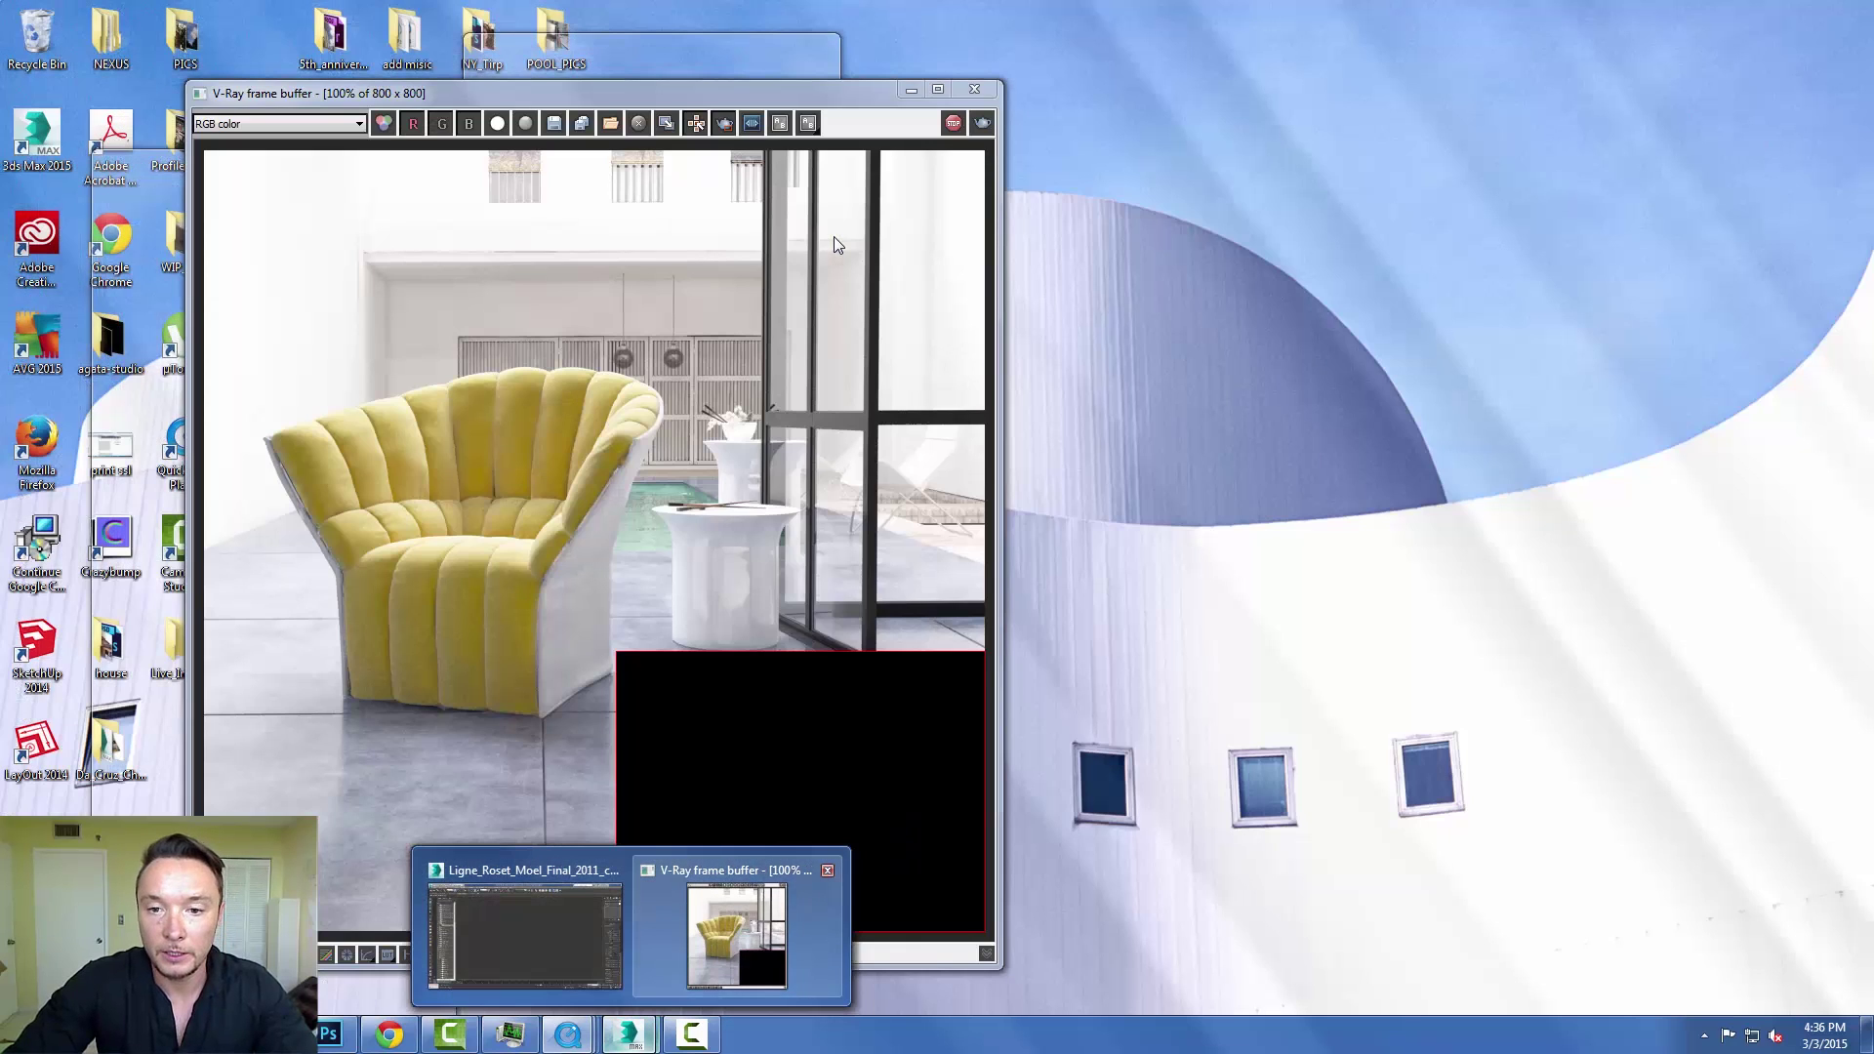
pyautogui.press('Return')
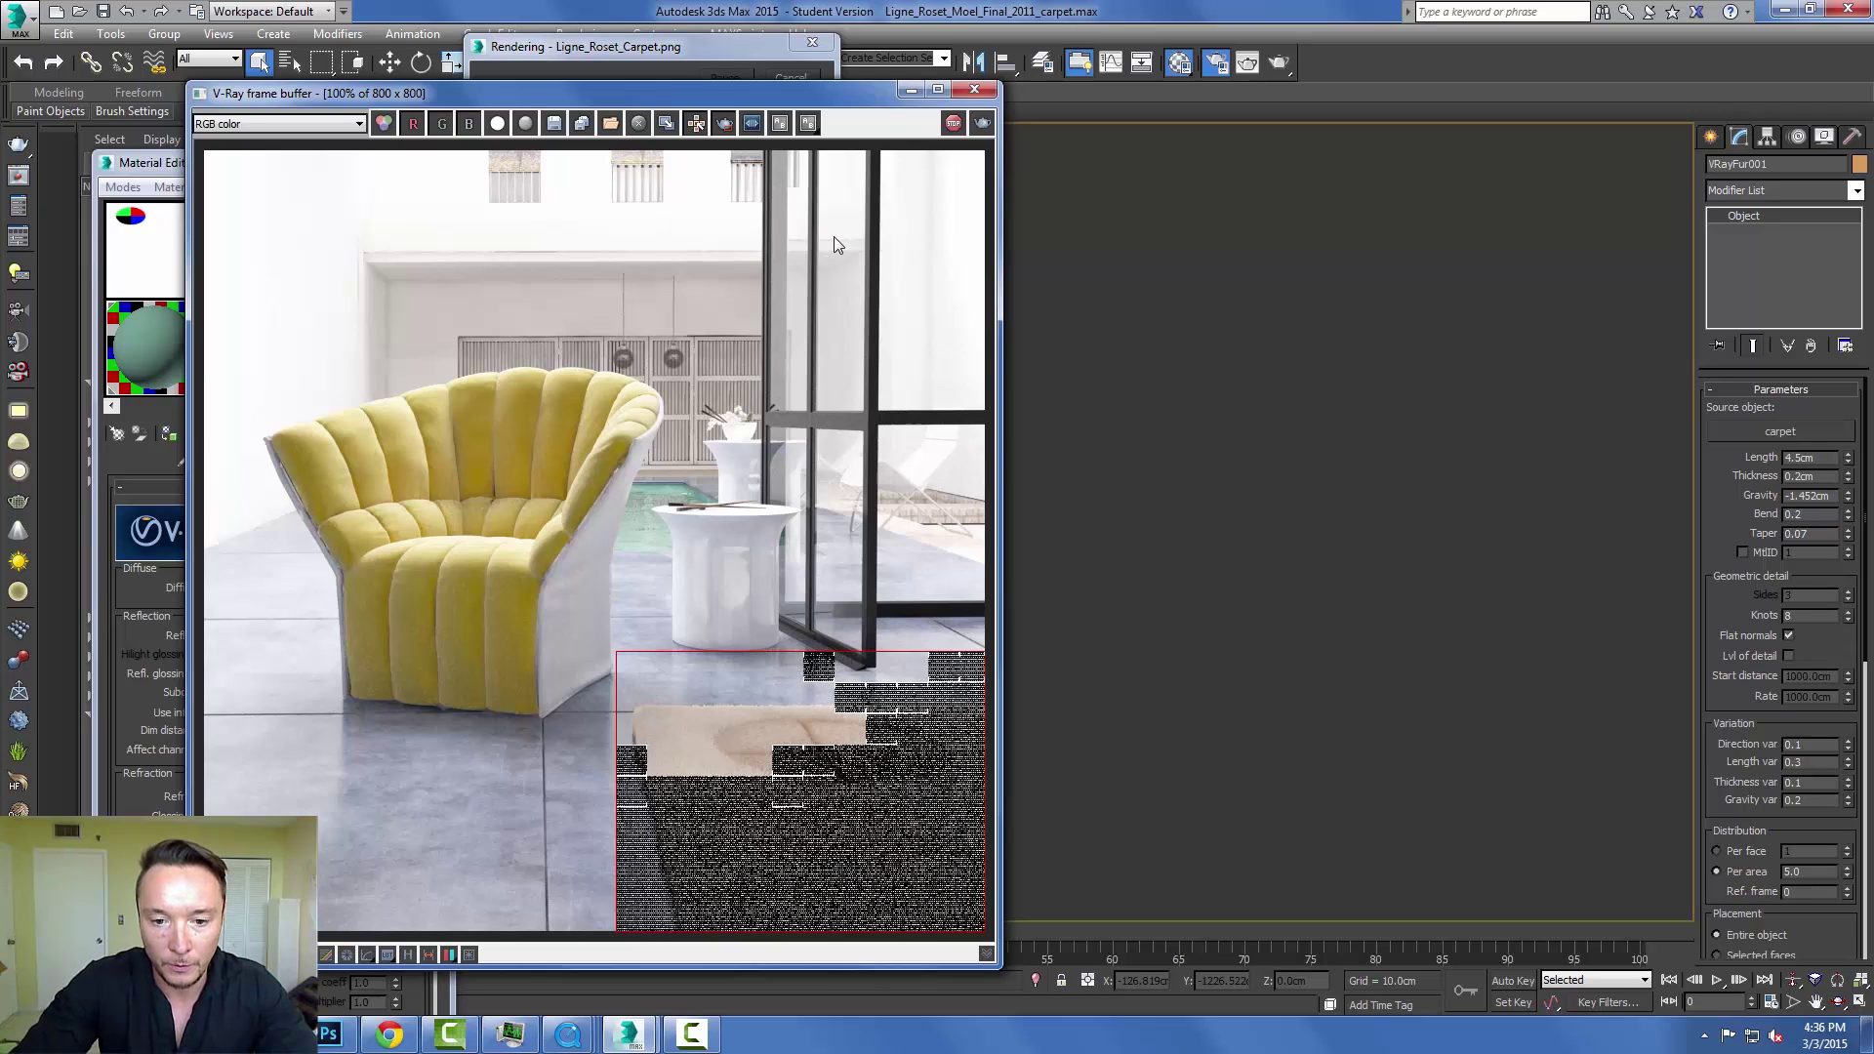
# Examine the rendered carpet at 200% and 400%, checking how the fur leans inside each quadrant of the direction circle.
pyautogui.scroll(1, 834, 244)
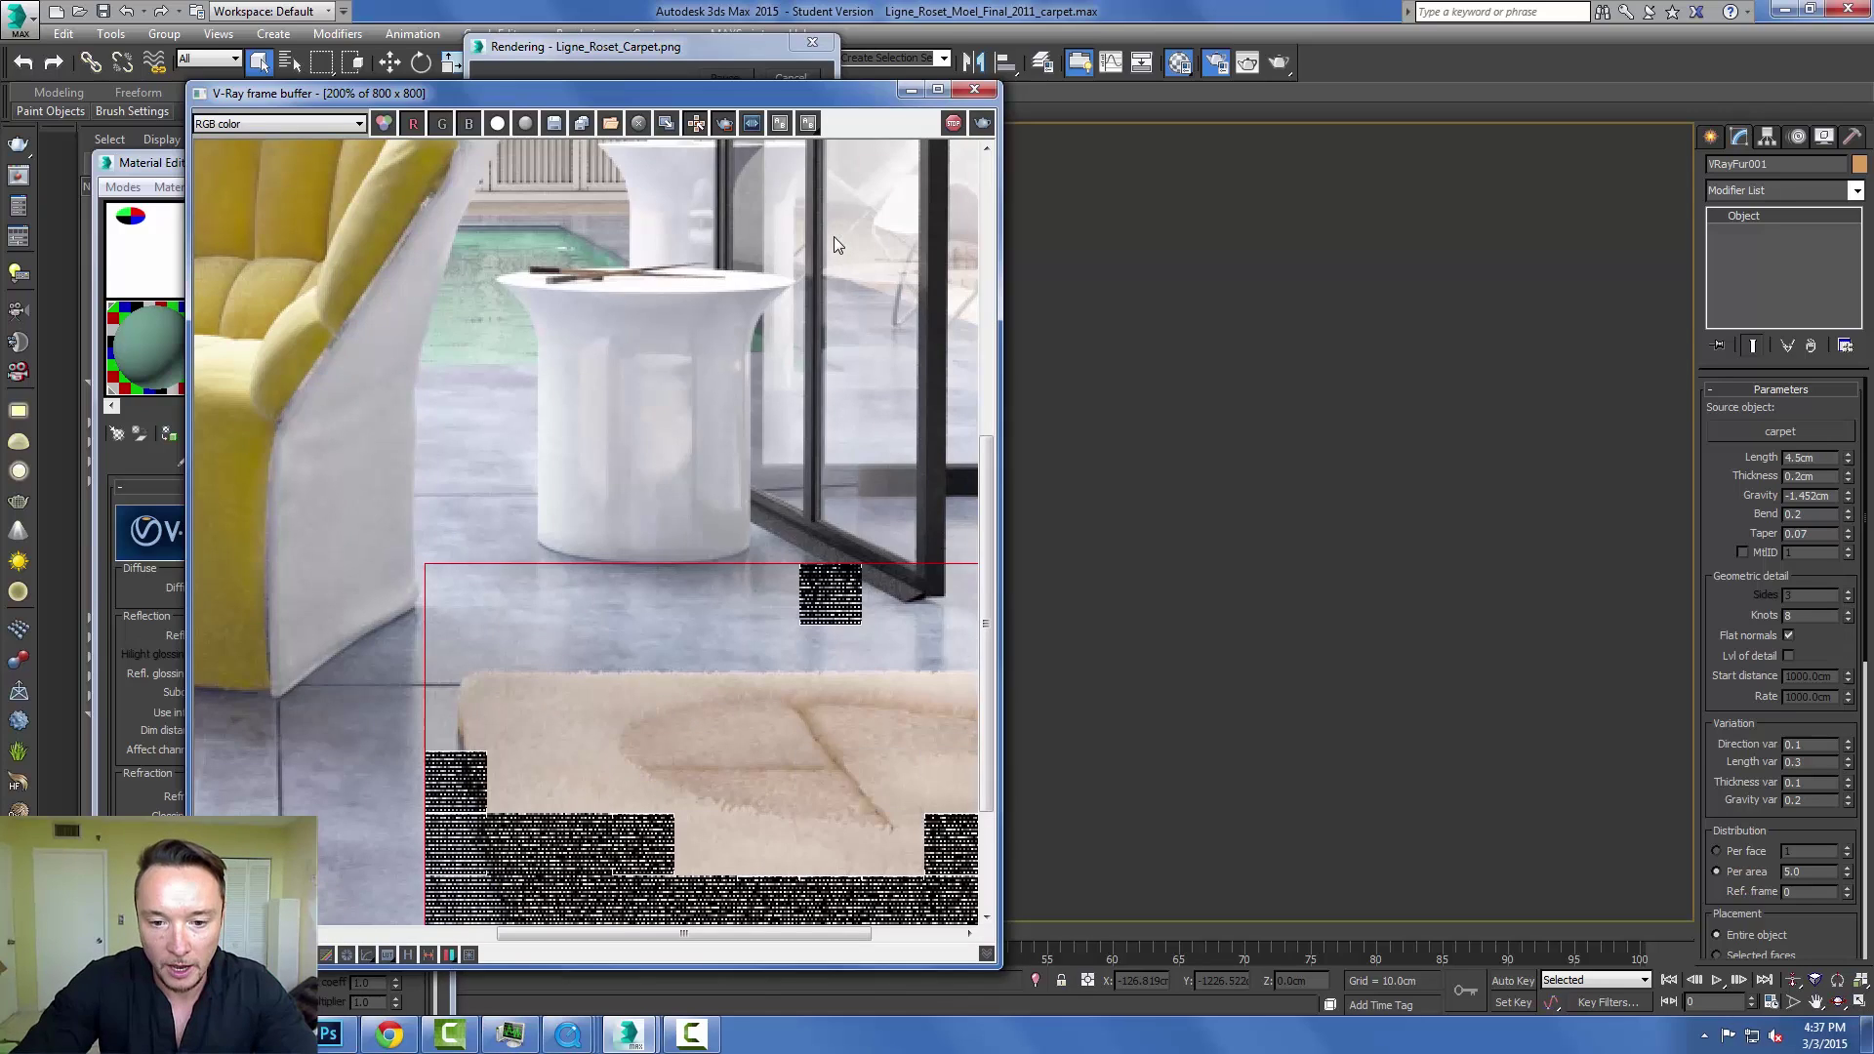
pyautogui.scroll(1, 834, 244)
pyautogui.scroll(-1, 834, 244)
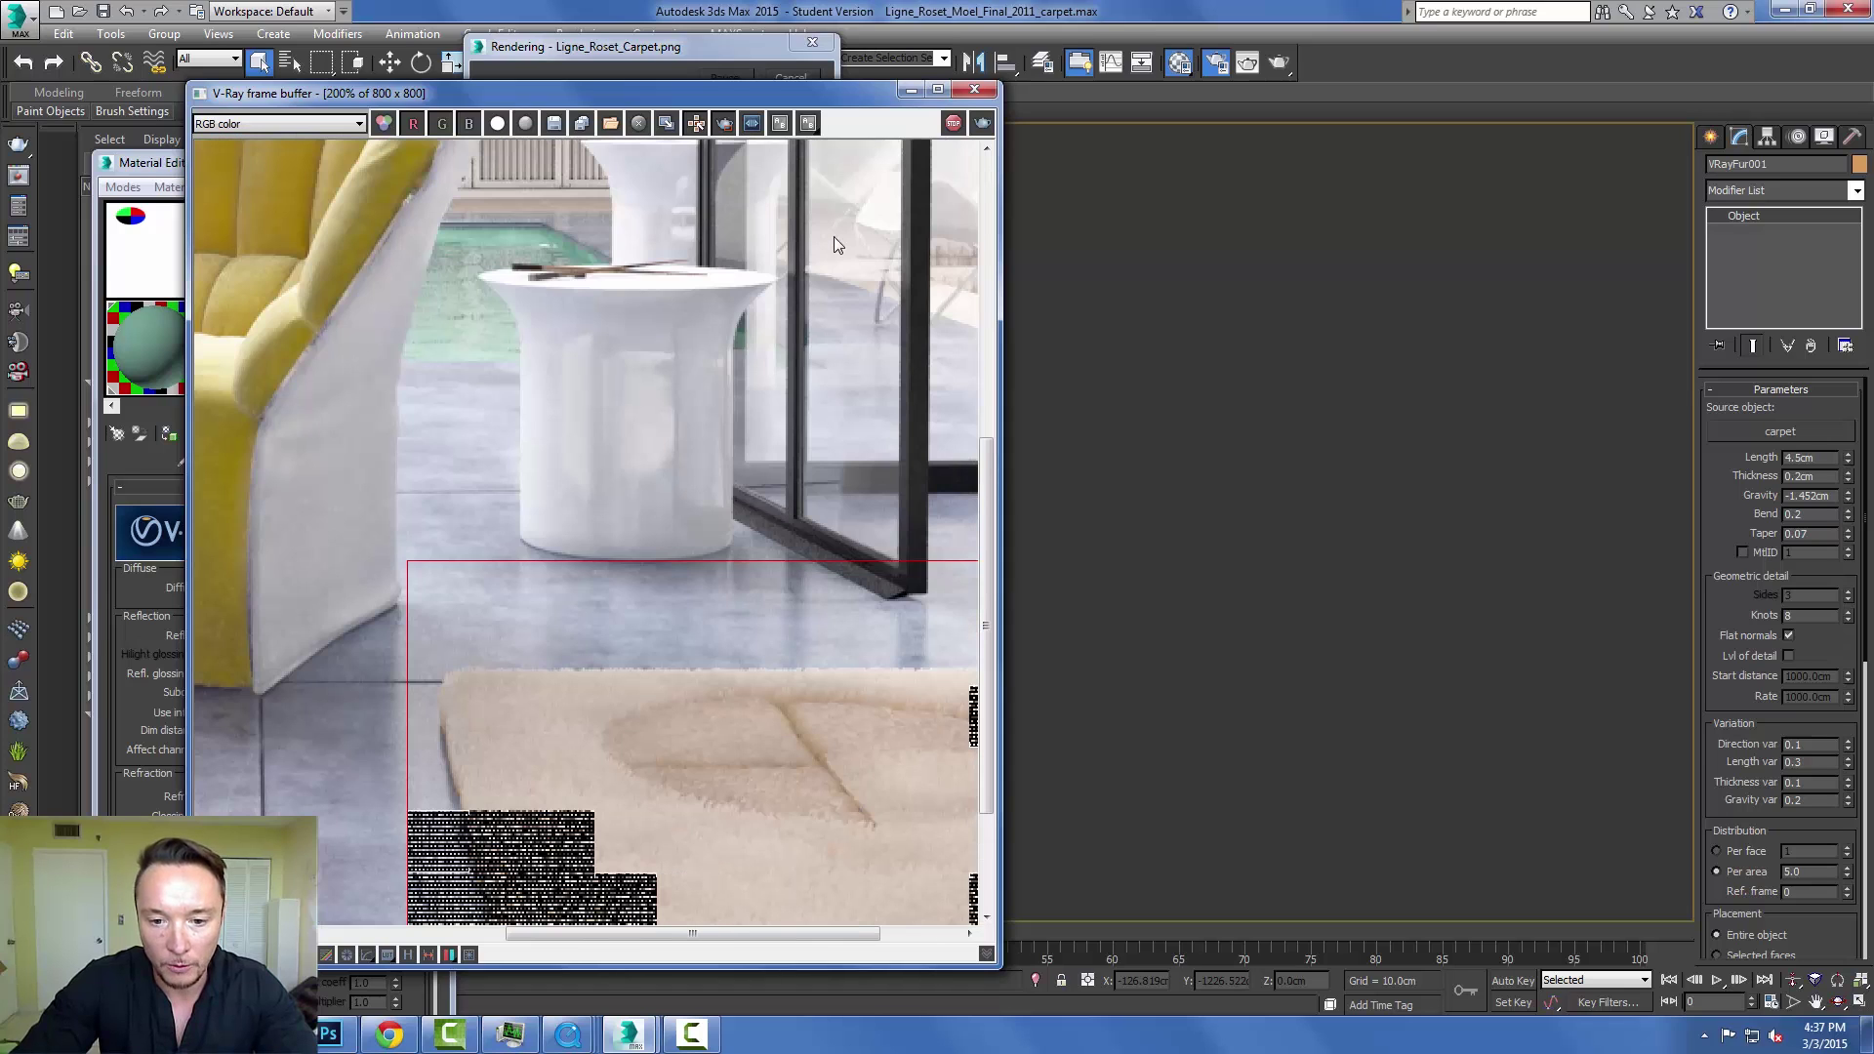
pyautogui.scroll(1, 834, 244)
pyautogui.scroll(-1, 834, 244)
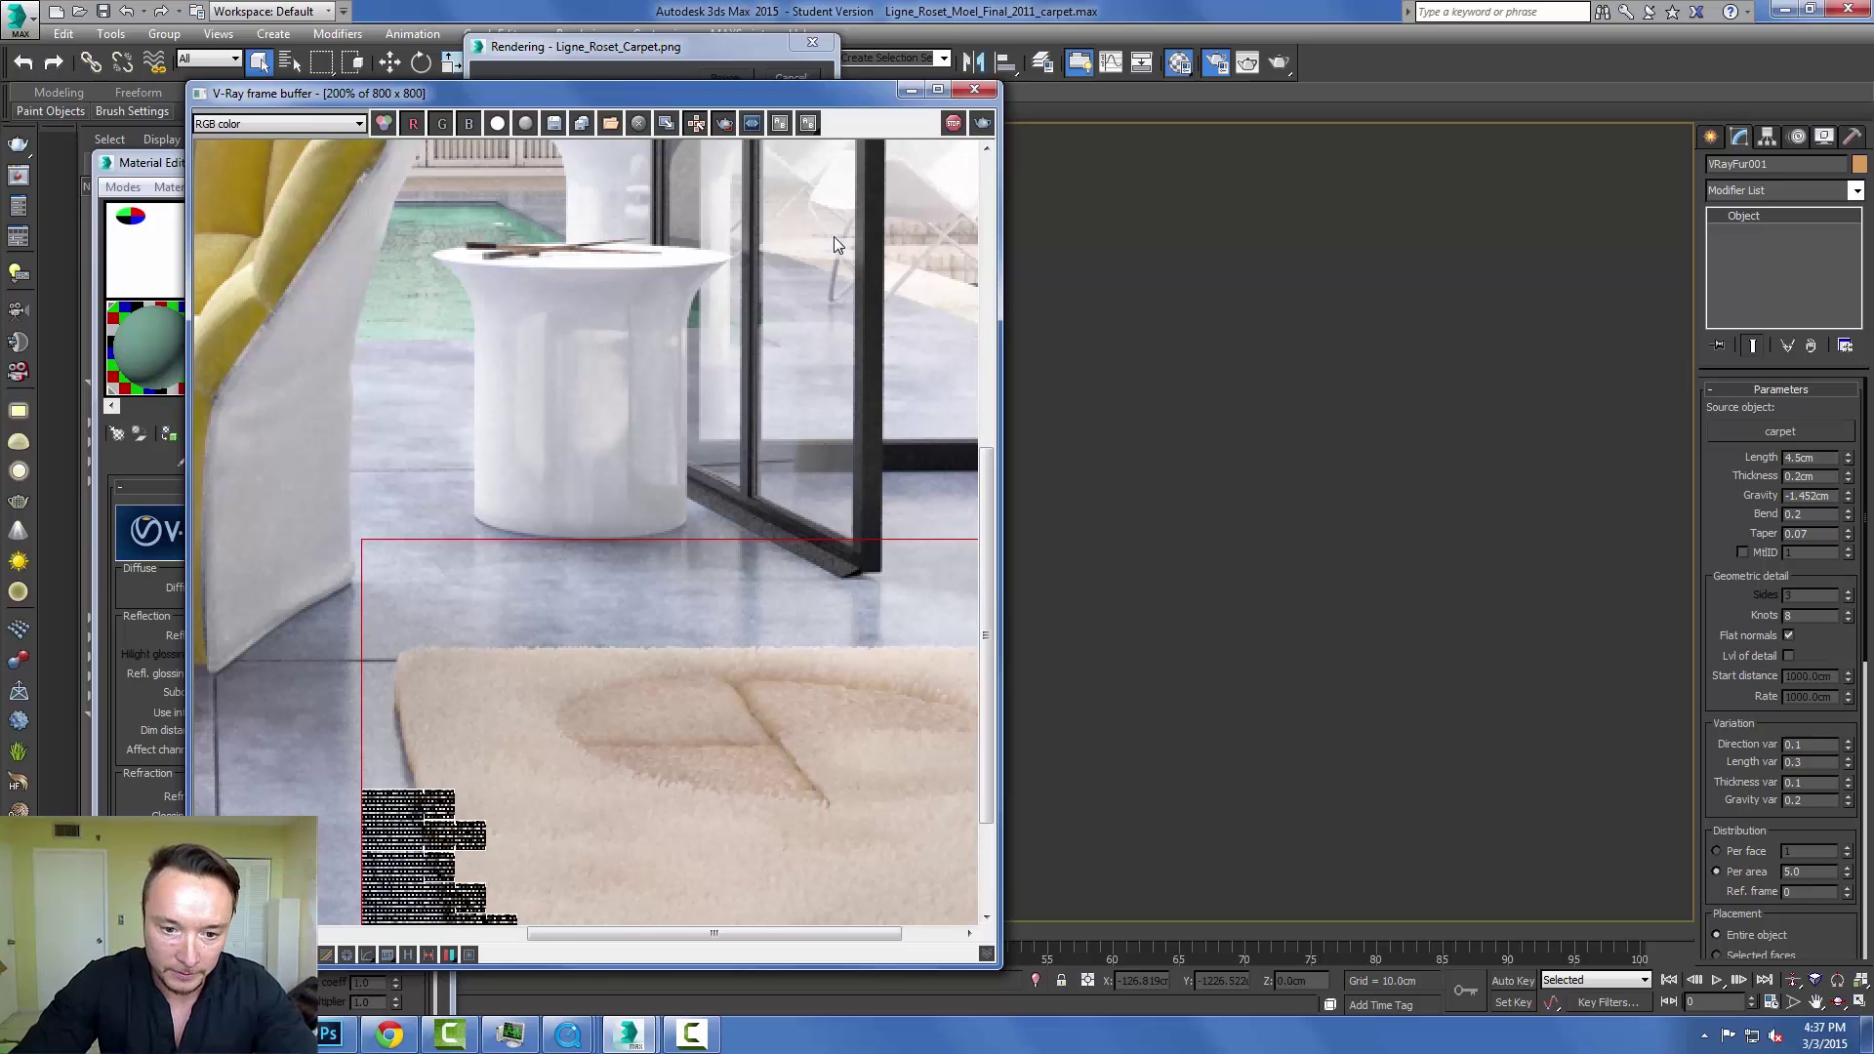
pyautogui.scroll(-1, 834, 244)
pyautogui.scroll(1, 834, 244)
pyautogui.scroll(1, 835, 244)
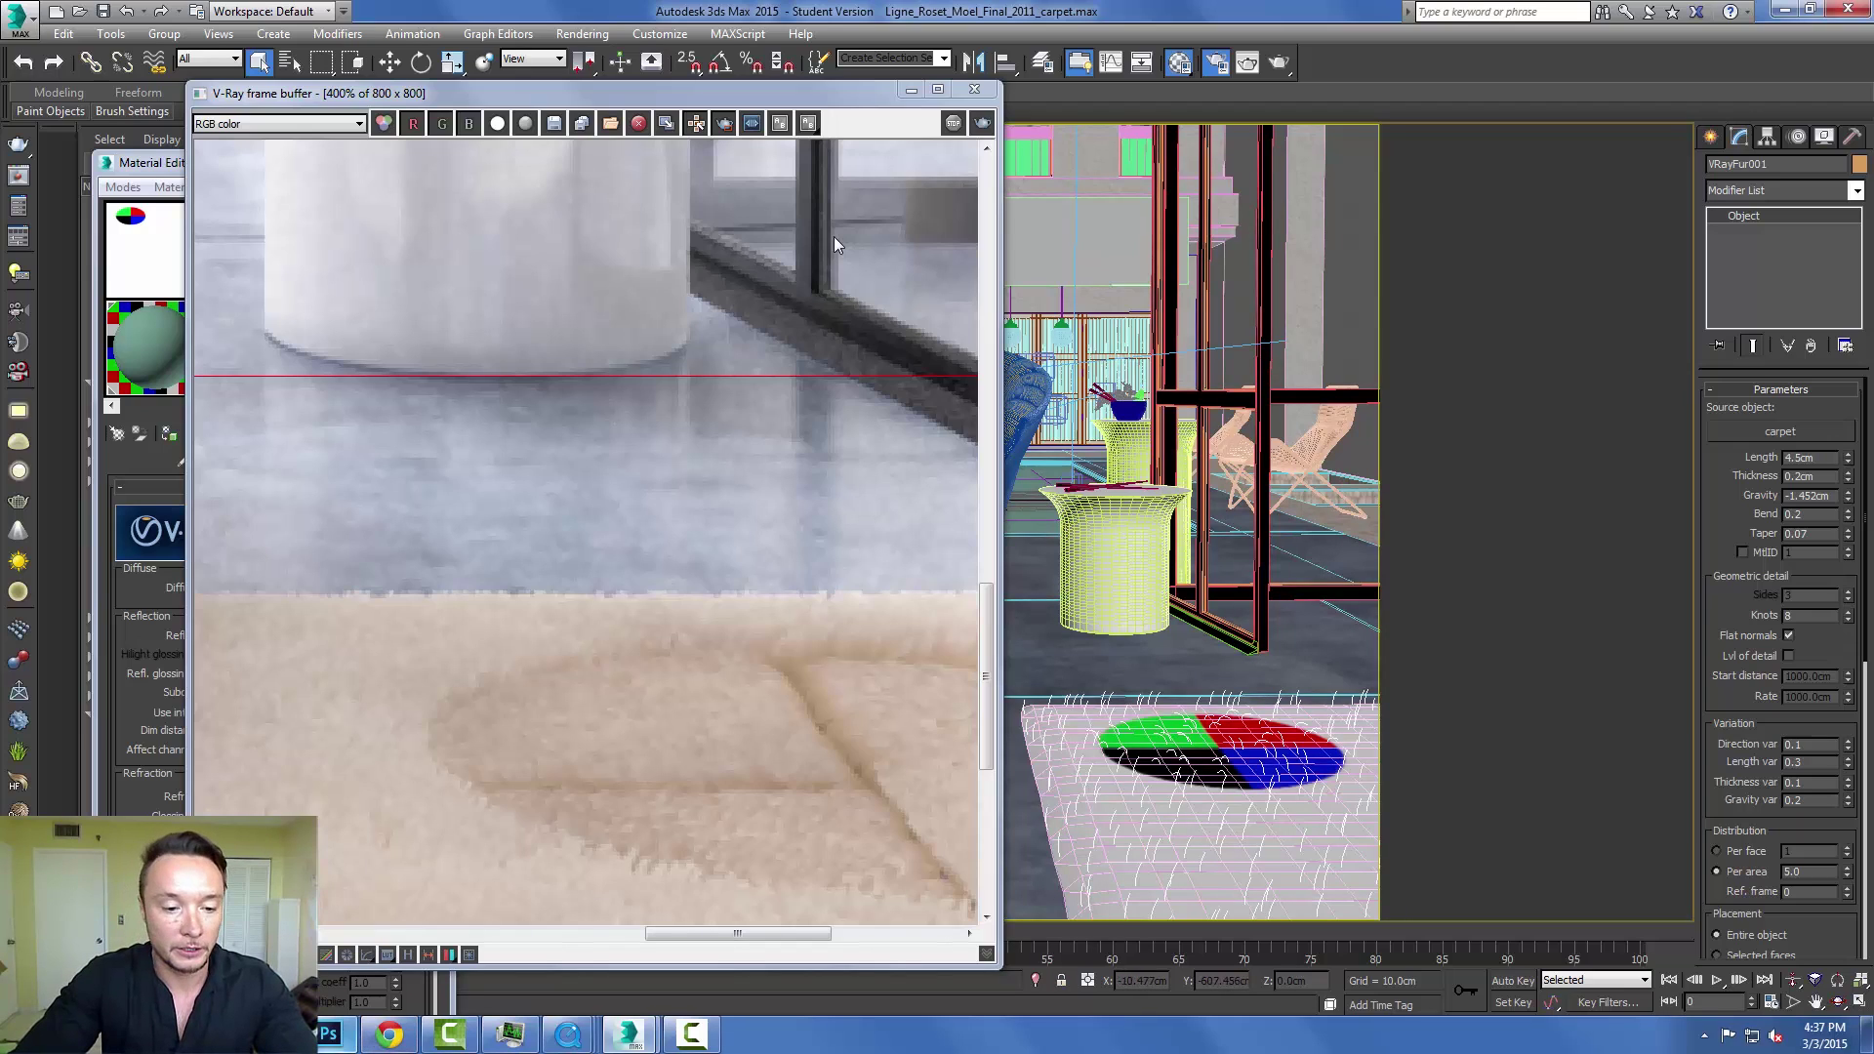
# Switch to Photoshop and fill the black quadrant of the direction circle on Layer 1 copy 3 with magenta #ff00fc.
pyautogui.moveTo(568, 1034)
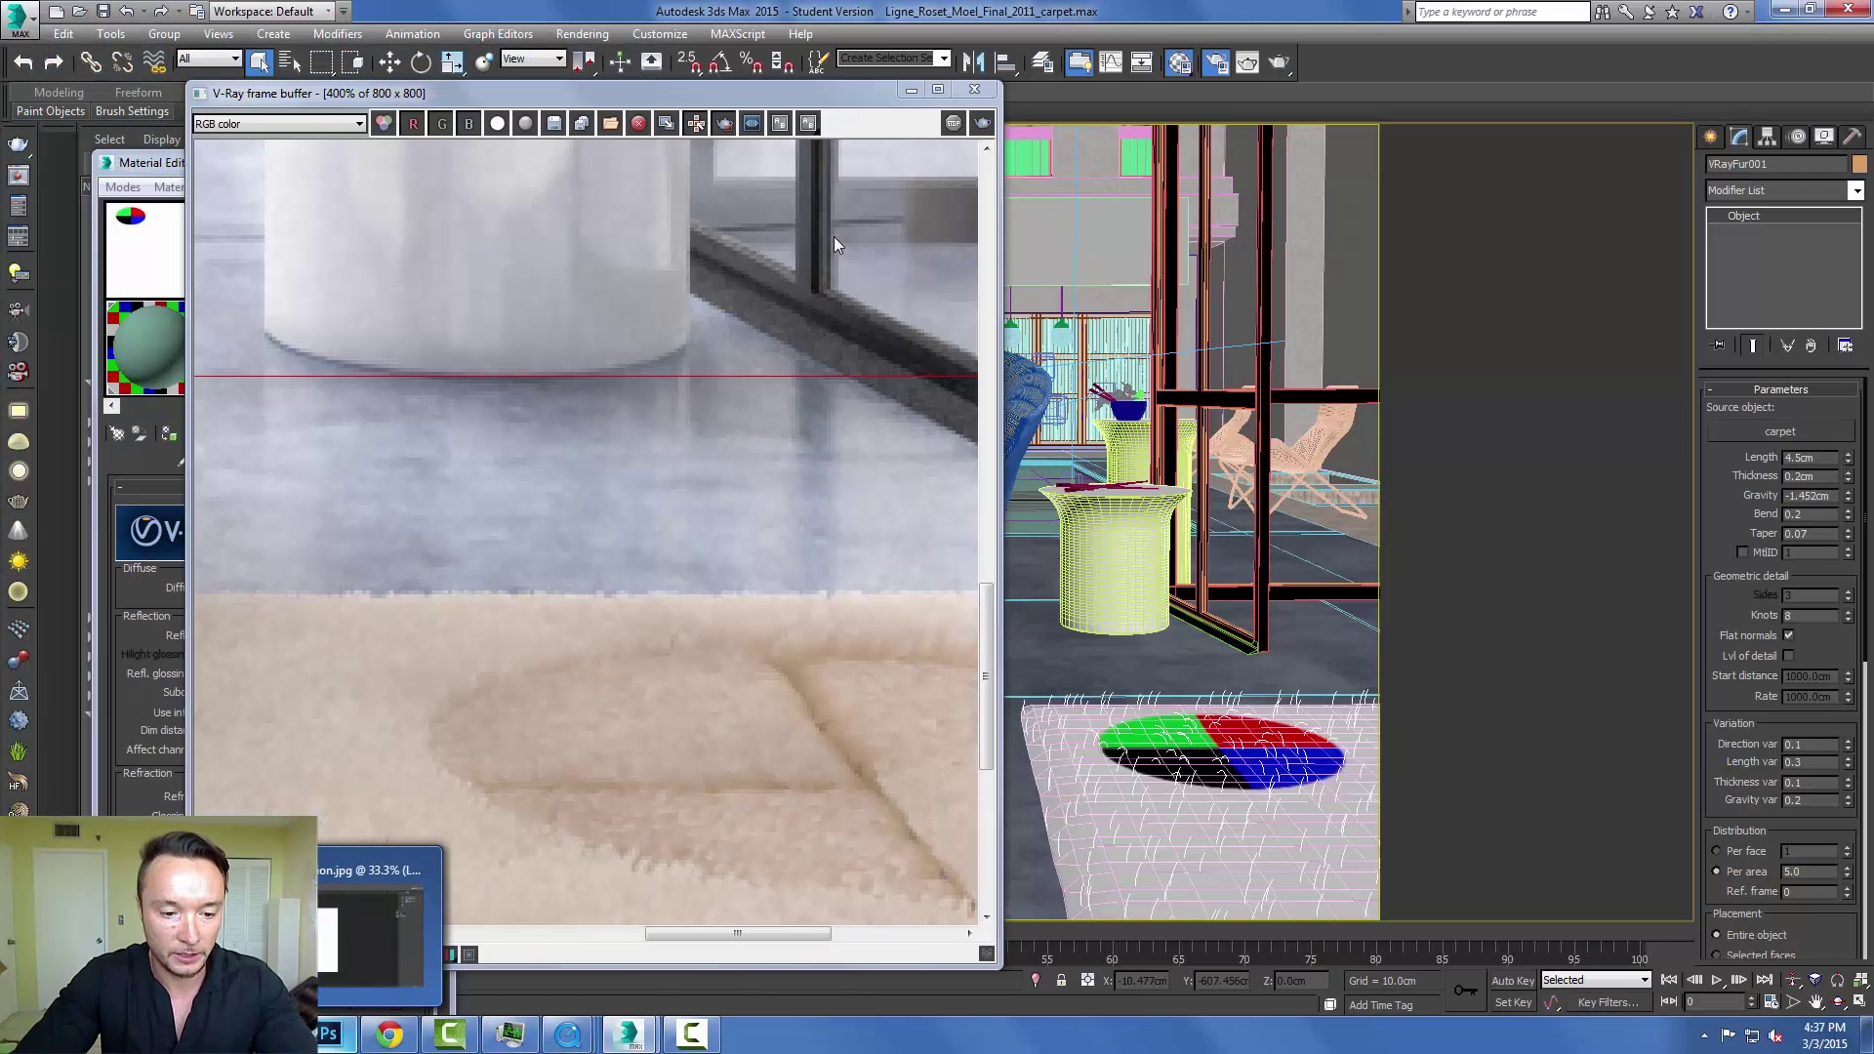
pyautogui.click(332, 1034)
pyautogui.press('t')
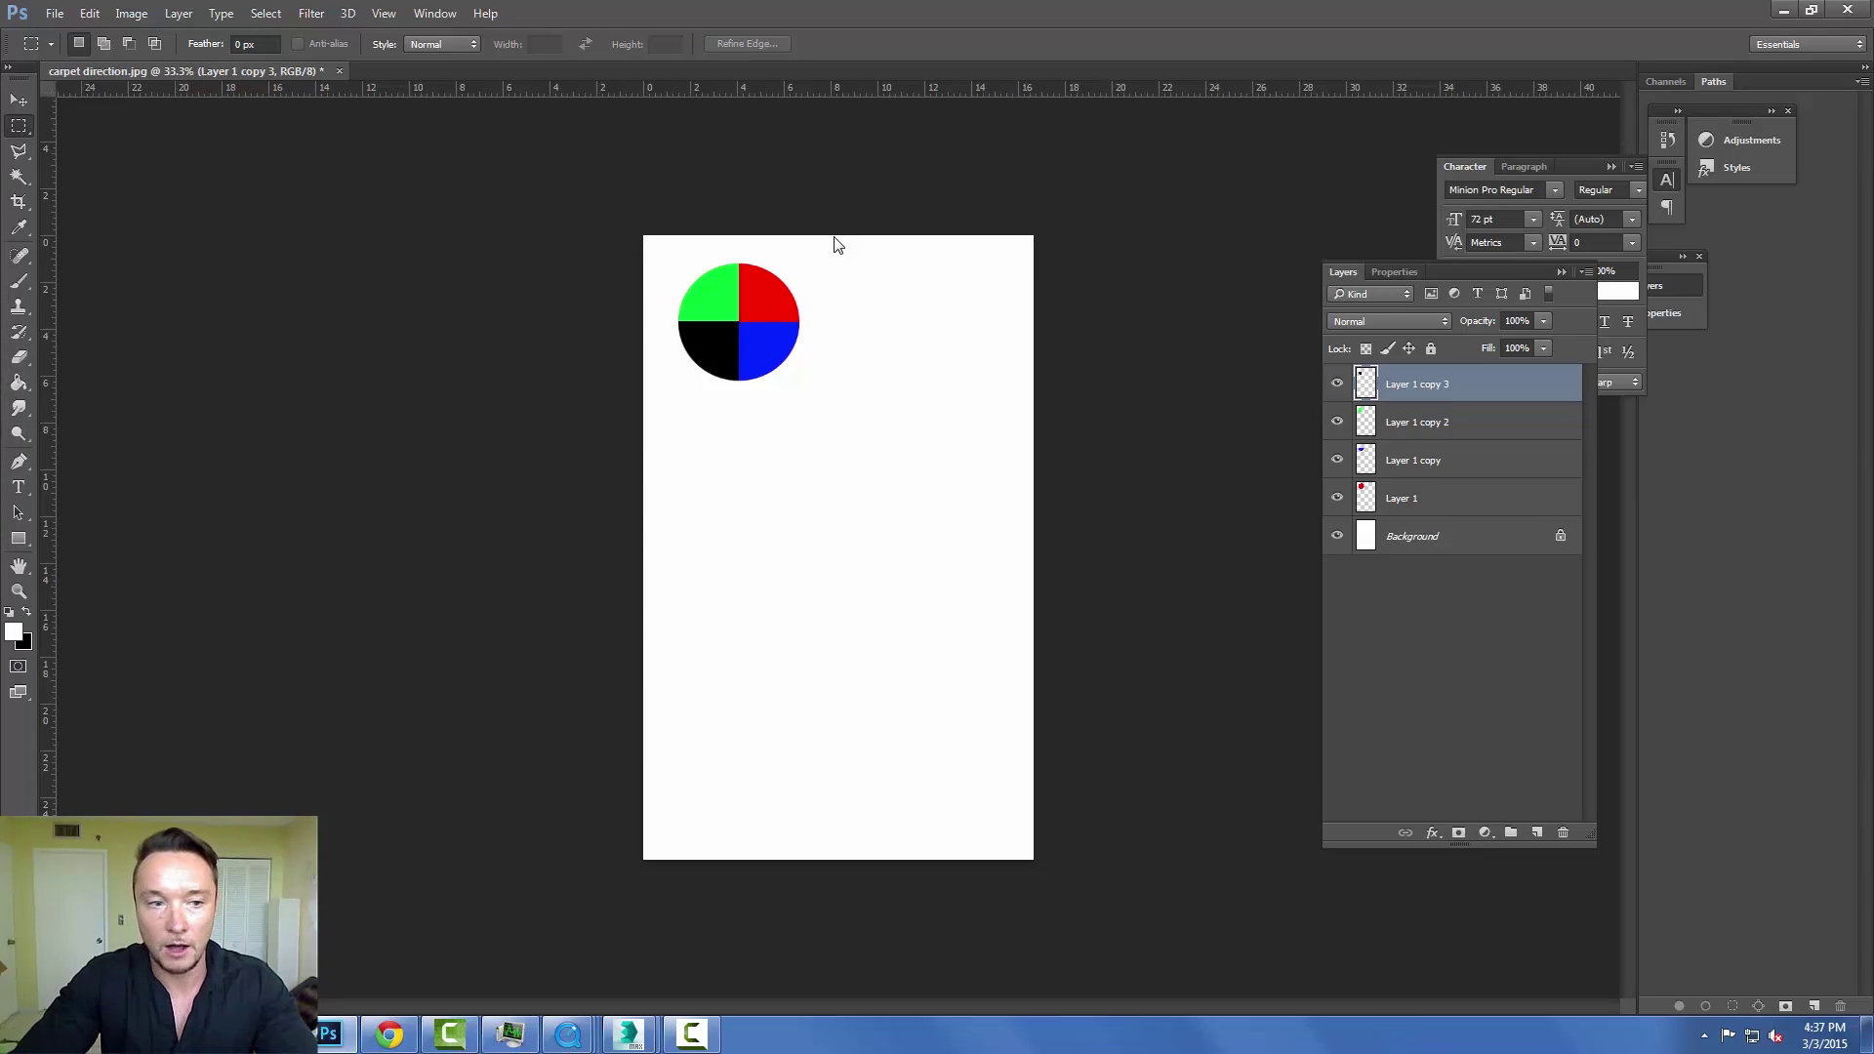
pyautogui.press('n')
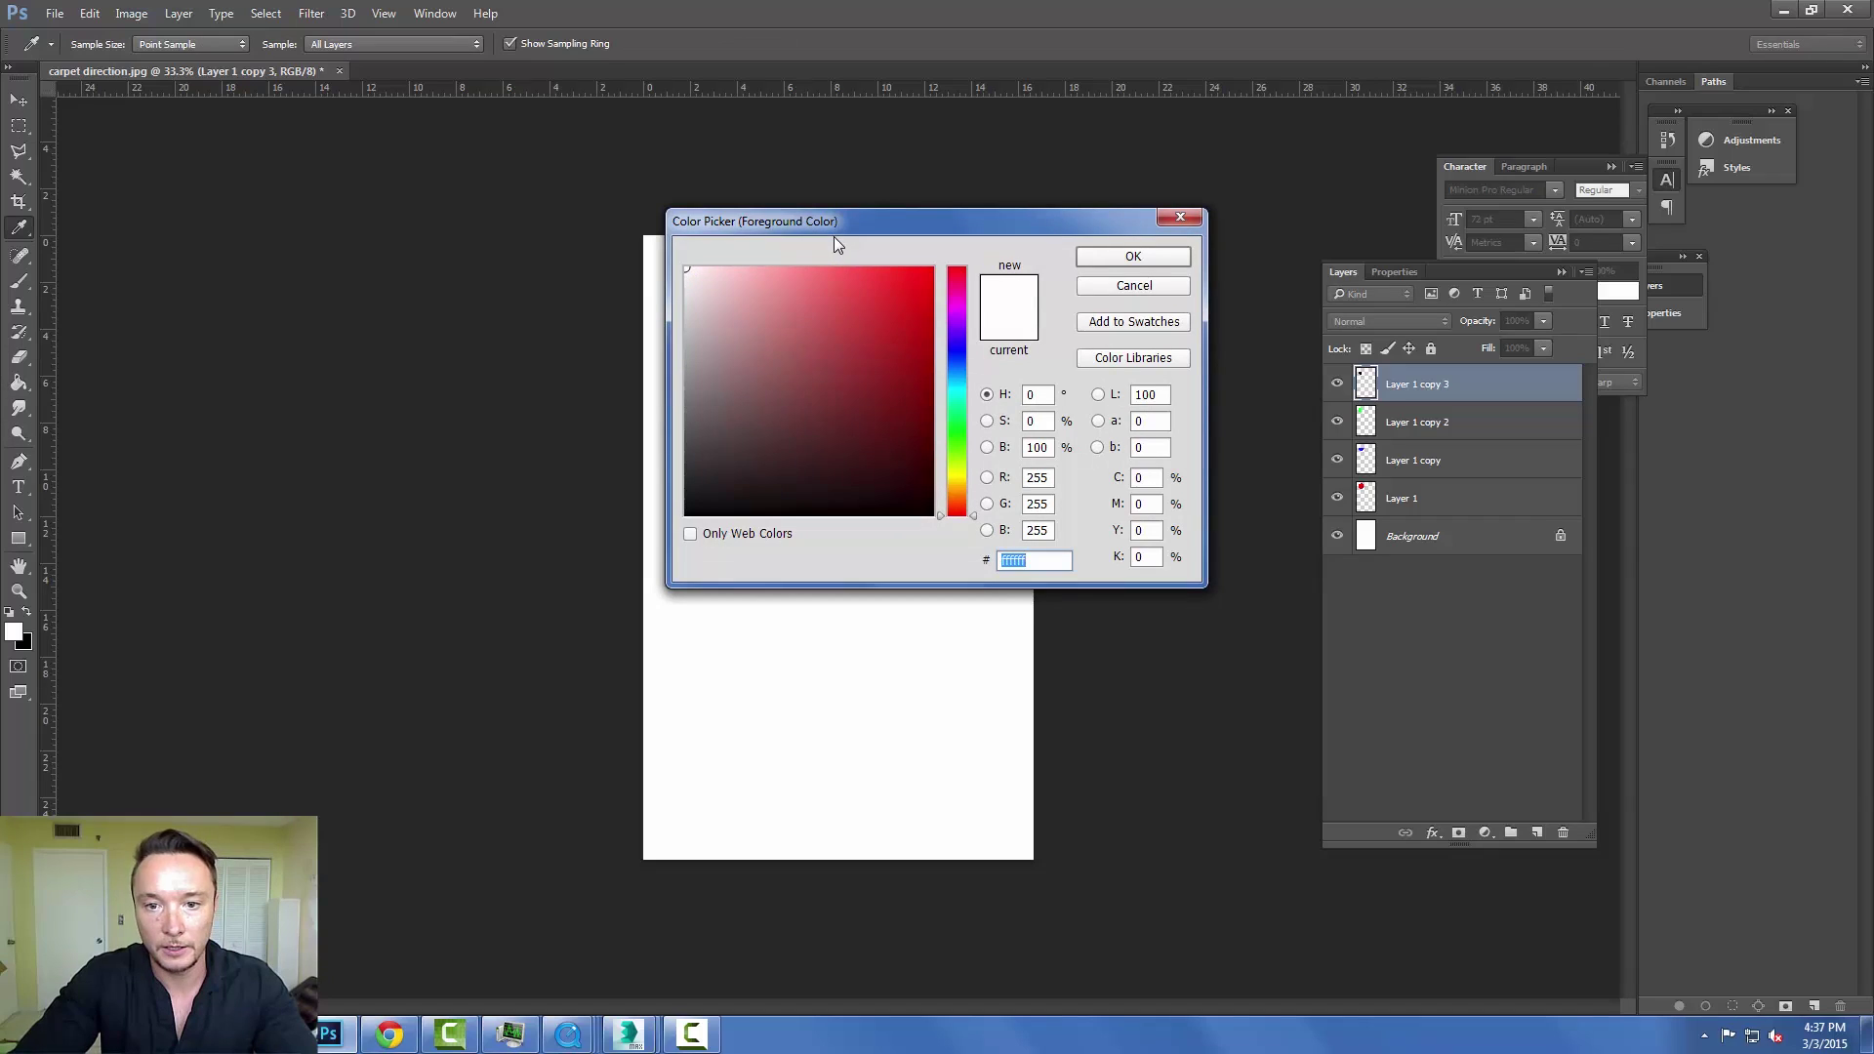
pyautogui.moveTo(957, 516); pyautogui.dragTo(957, 308)
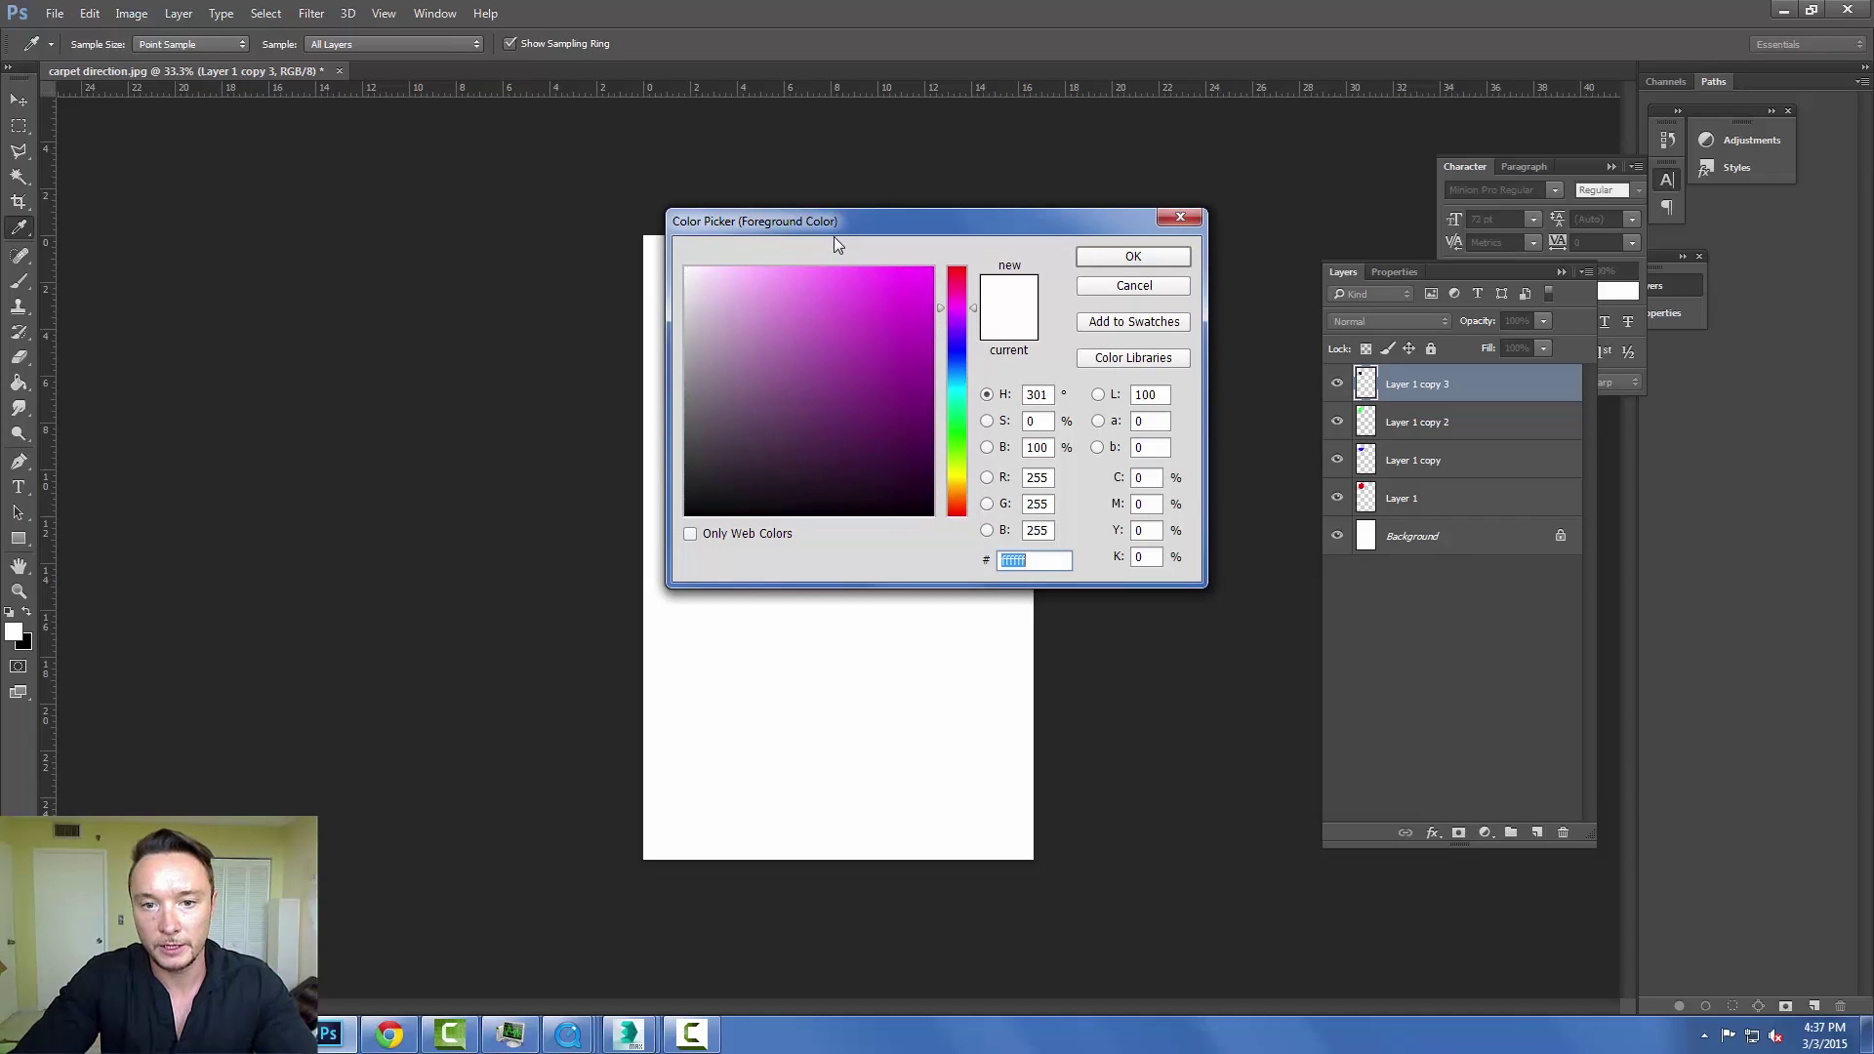
pyautogui.click(933, 267)
pyautogui.click(1133, 256)
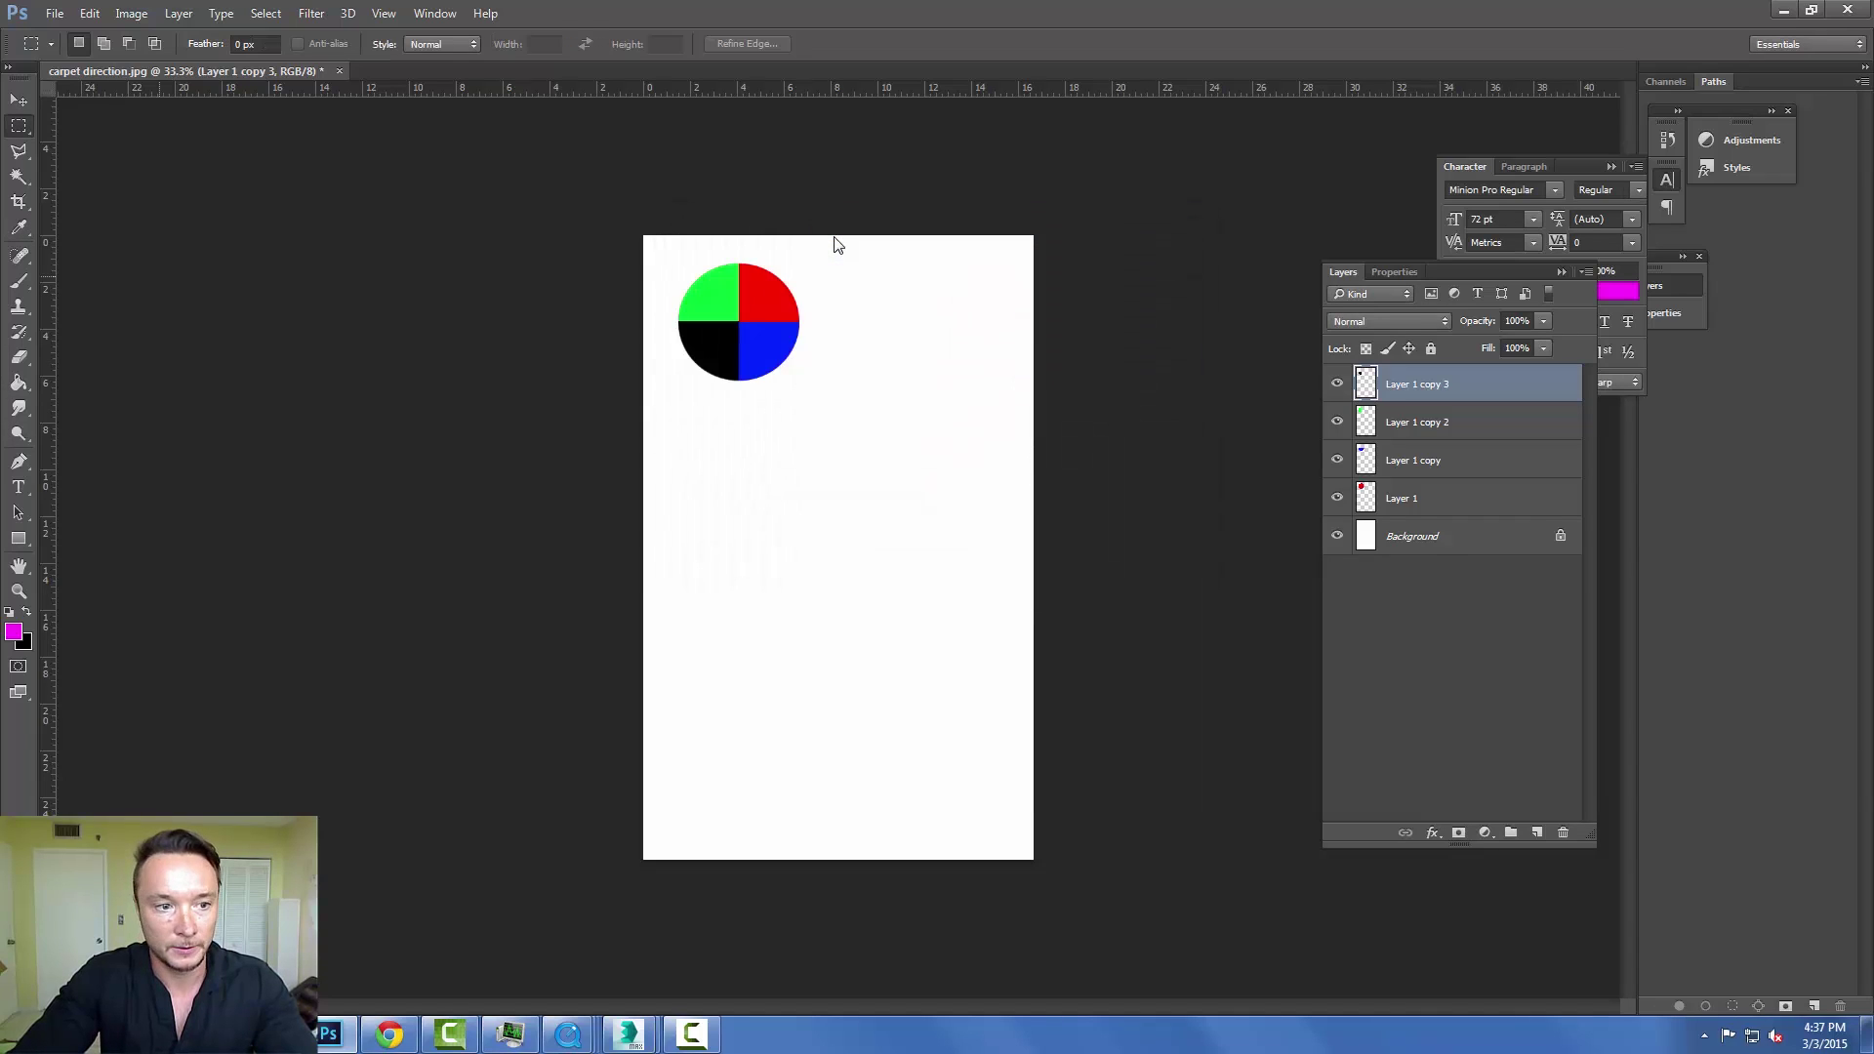
pyautogui.click(19, 383)
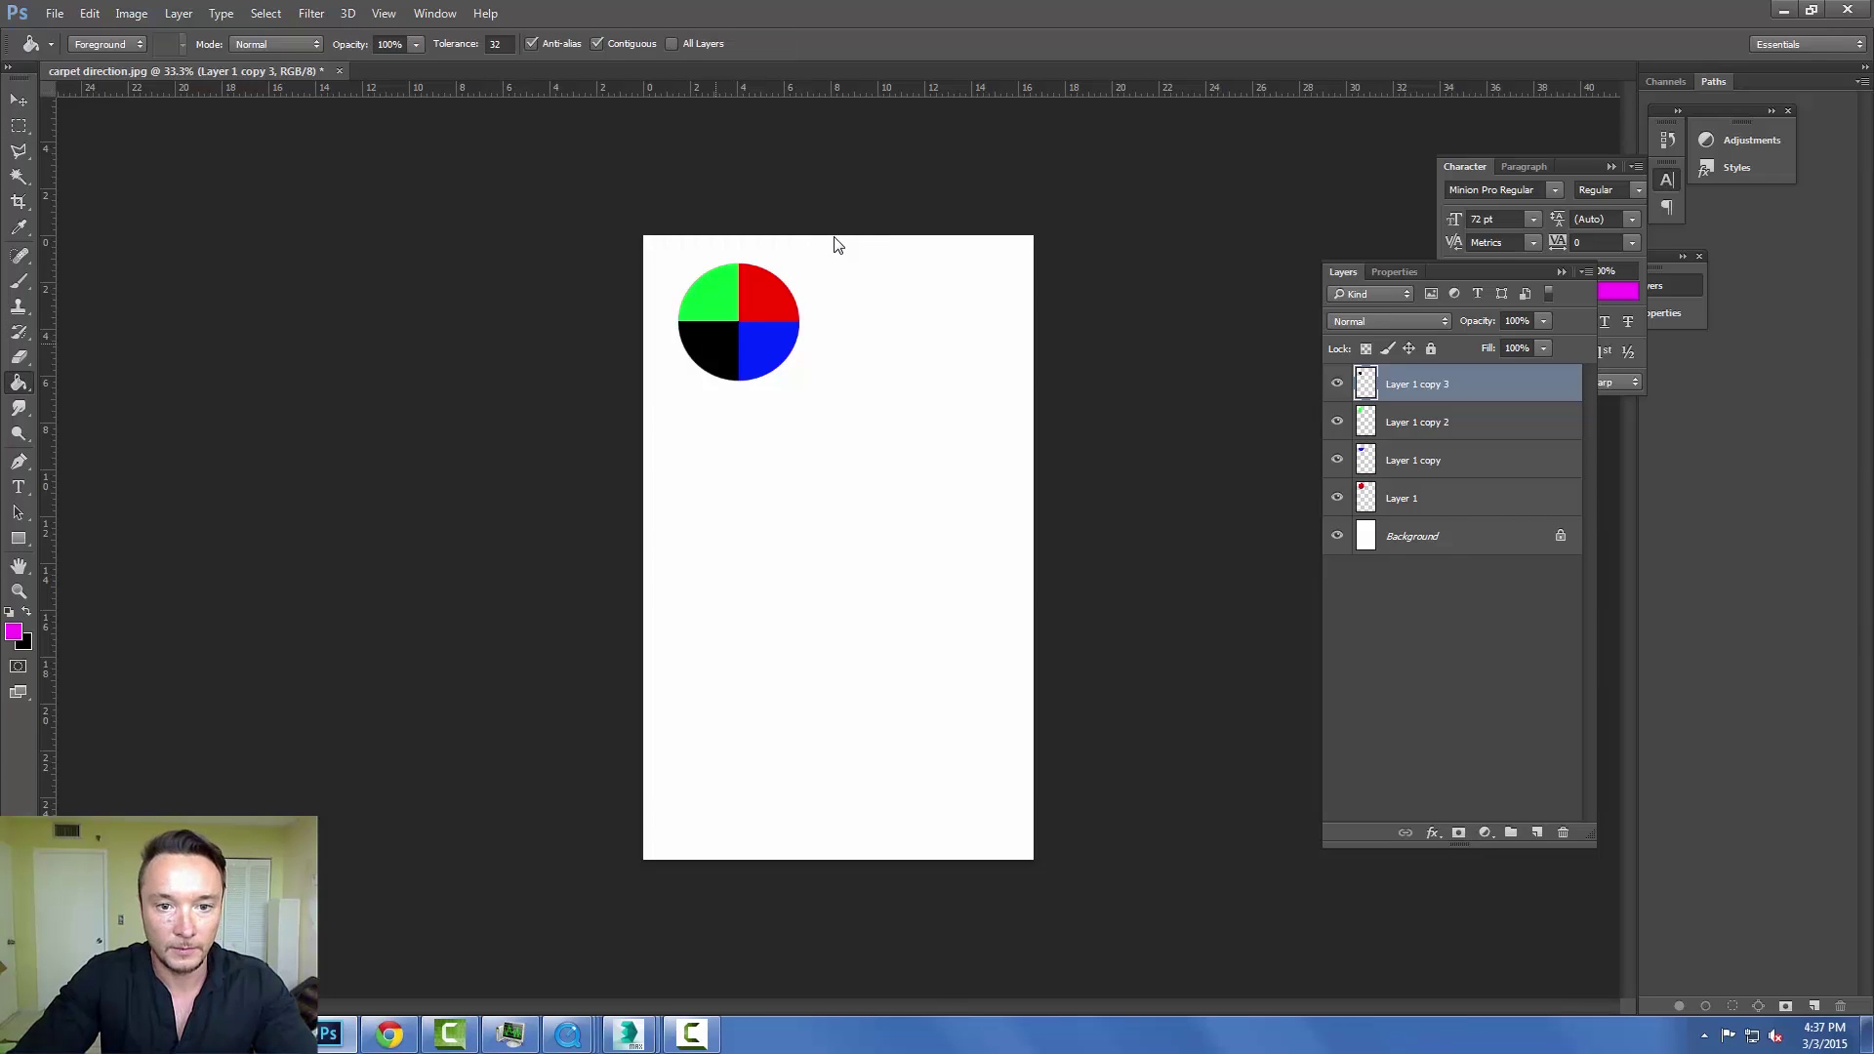
pyautogui.click(708, 350)
# Fill the blue quadrant on Layer 1 copy with orange #ff6600.
pyautogui.click(1413, 459)
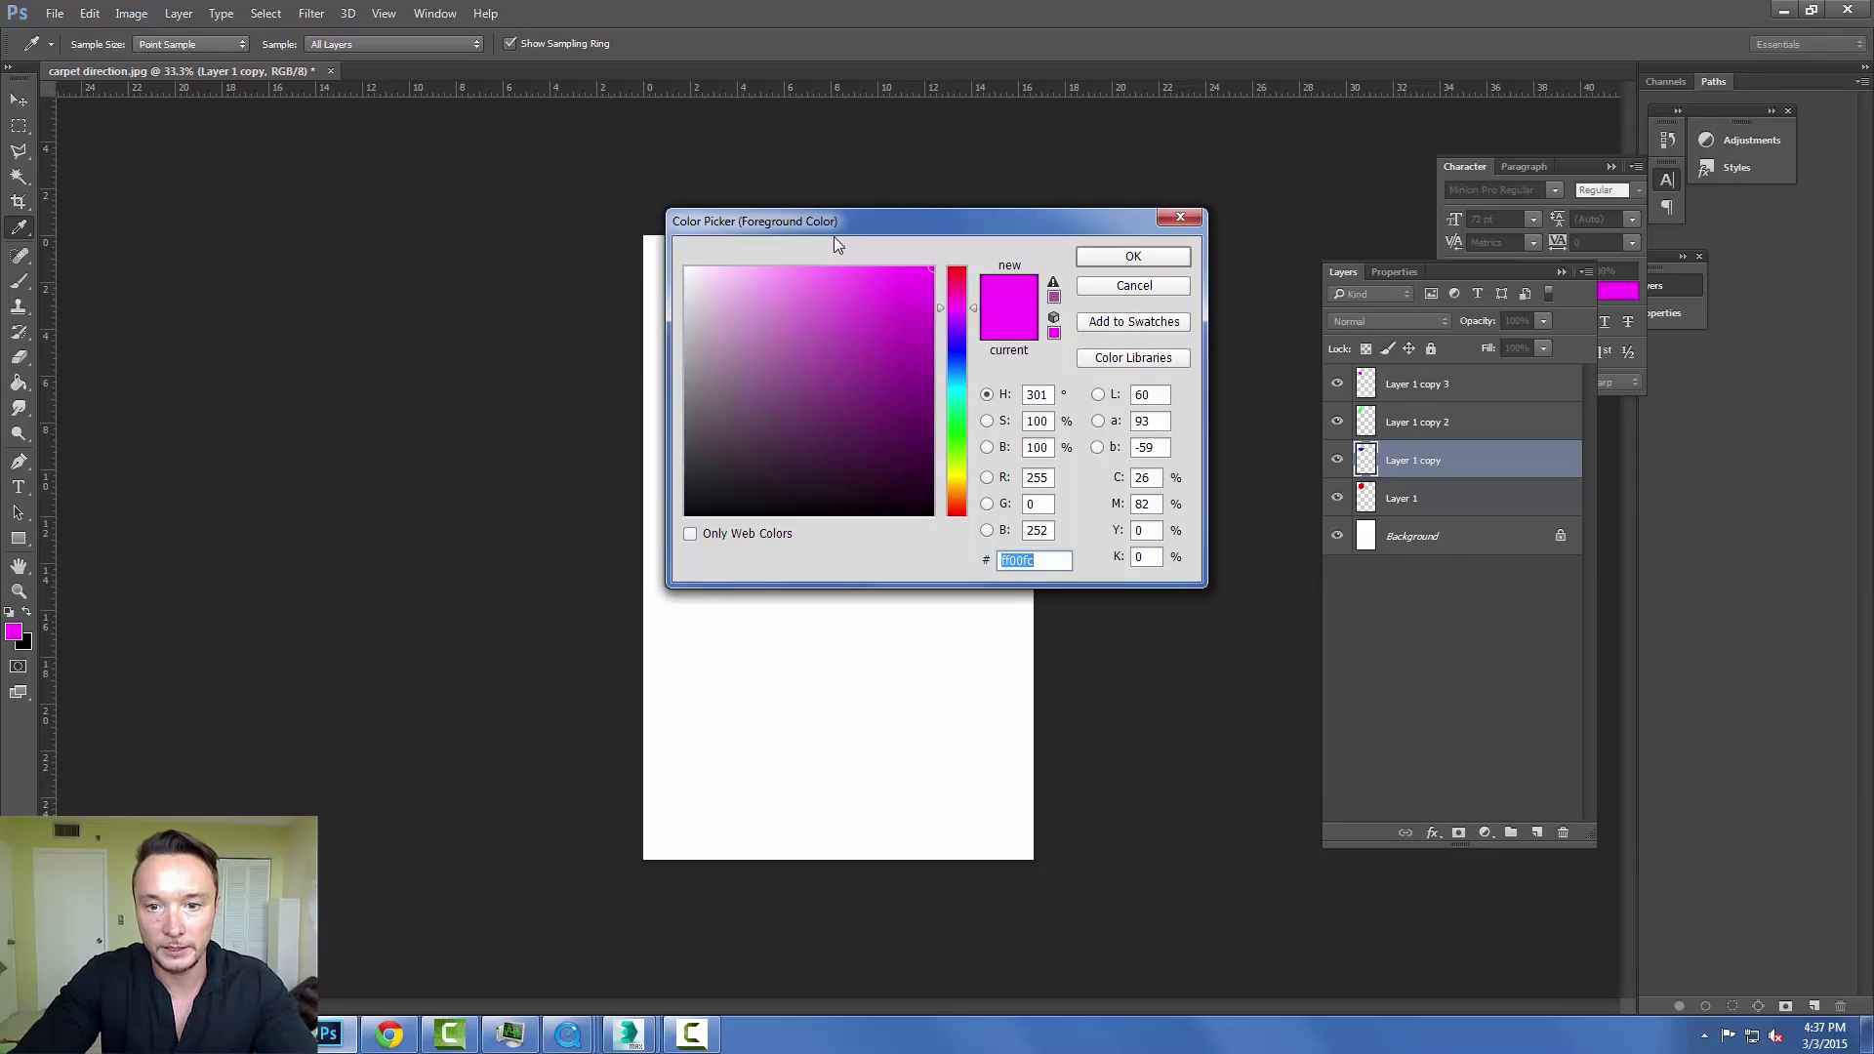
pyautogui.write('ff6600')
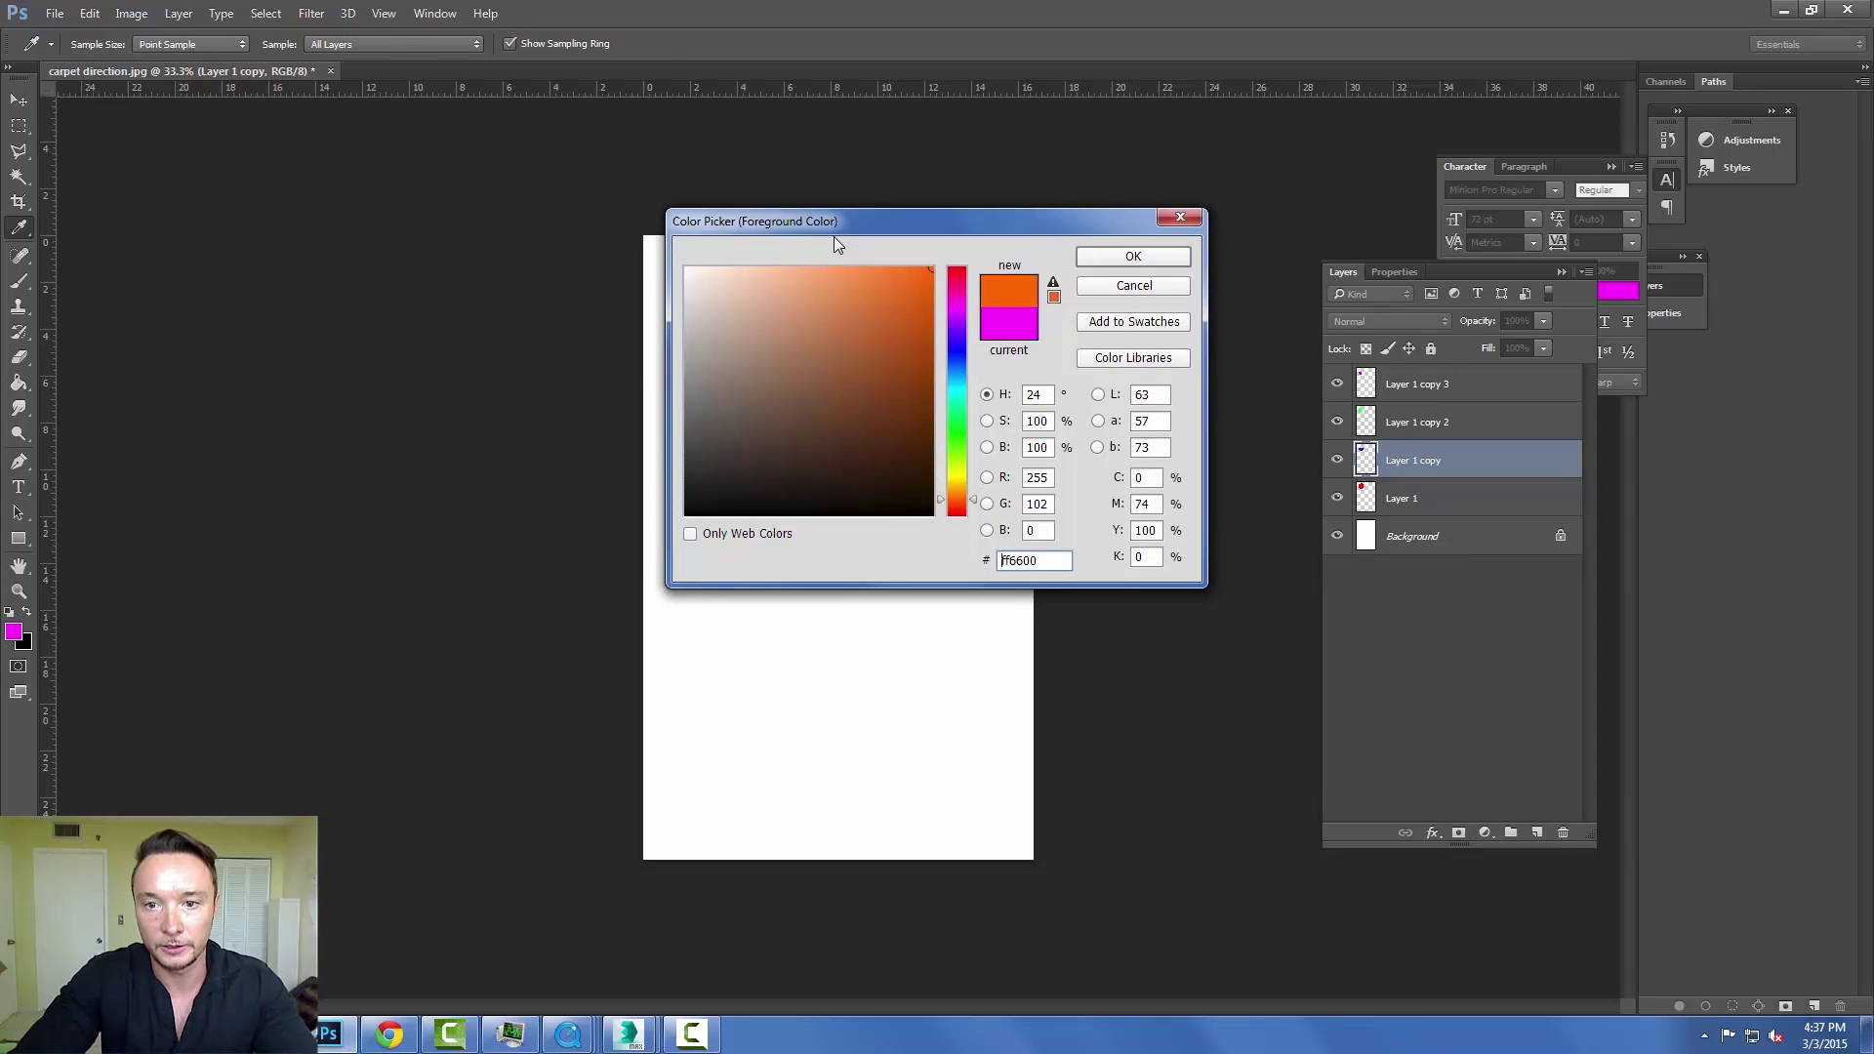
pyautogui.press('Return')
pyautogui.press('g')
pyautogui.hotkey('shift', 'alt', 'BackSpace')
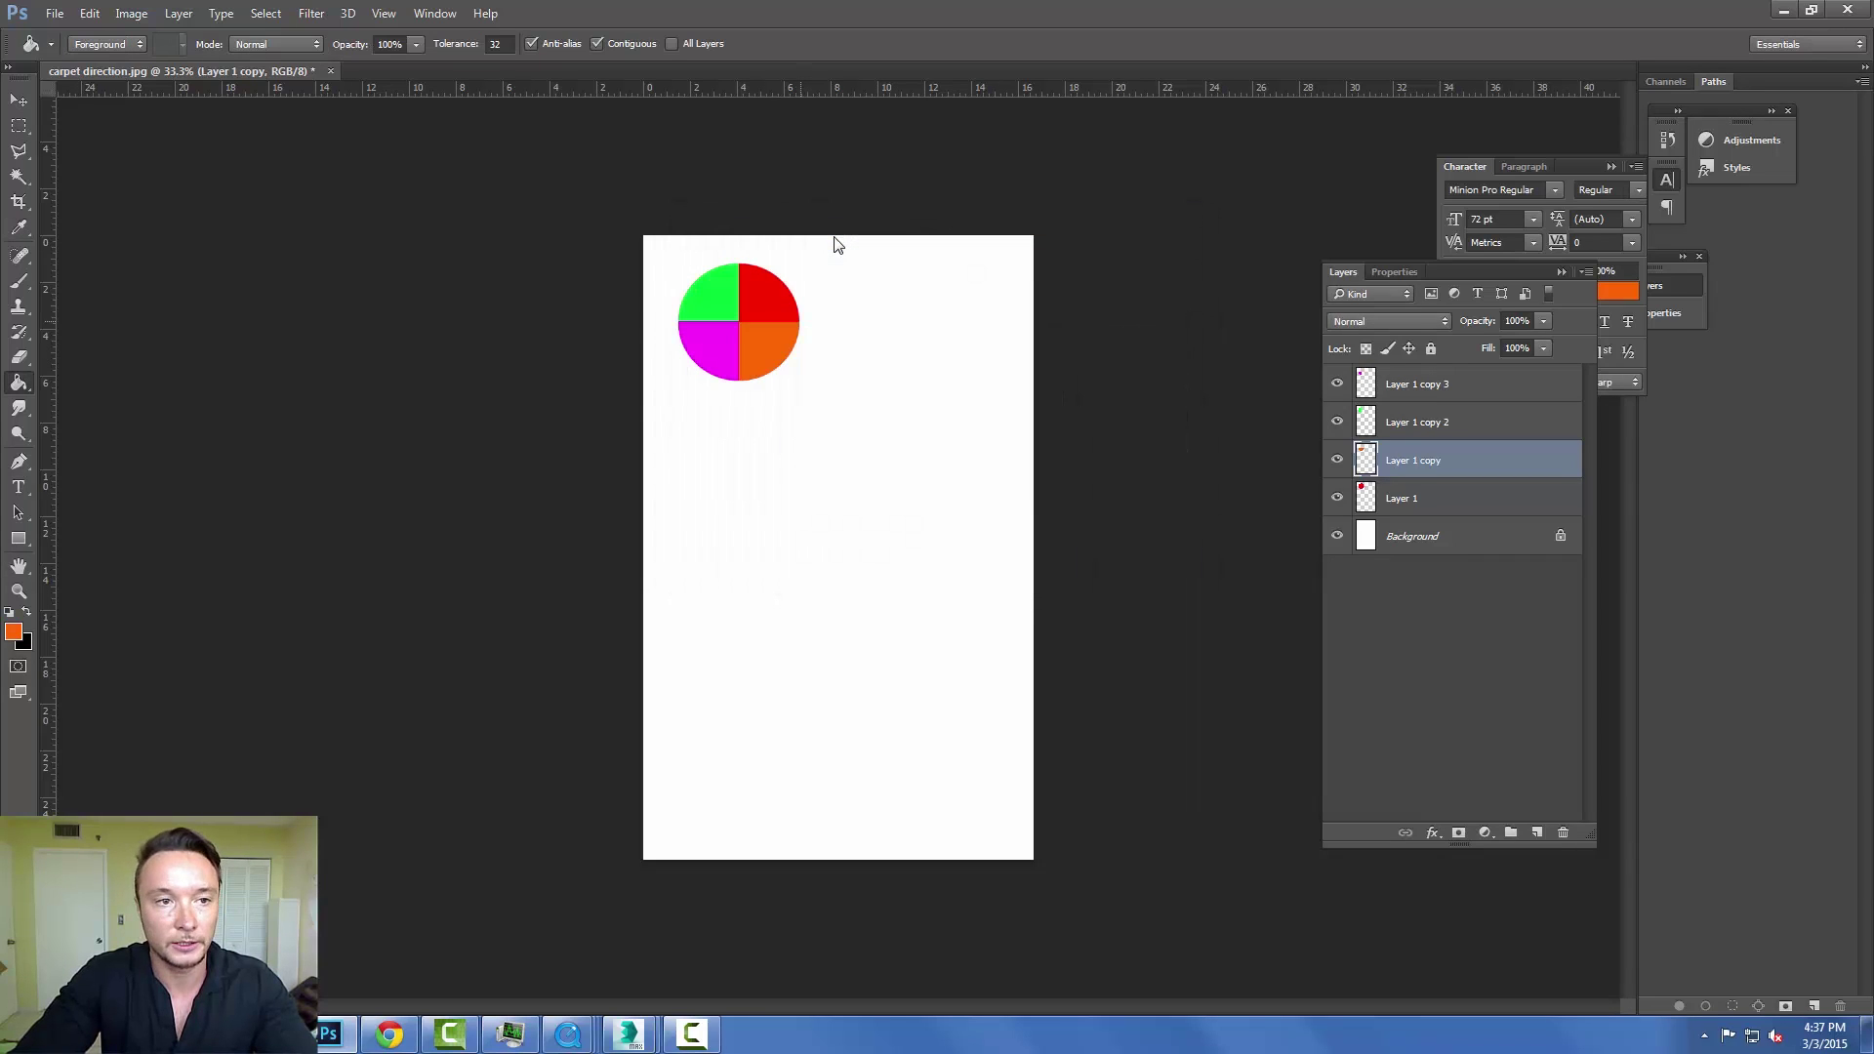
# Save the recolored map as a high-quality JPEG over the existing carpet direction test file in the Ligne_Roset_Moel_Final_2011 folder.
pyautogui.hotkey('alt', 'f')
pyautogui.press('Return')
pyautogui.press('Tab')
pyautogui.hotkey('alt', 'Down')
pyautogui.press('Down')
pyautogui.press('Down')
pyautogui.press('Down')
pyautogui.press('Down')
pyautogui.press('Down')
pyautogui.press('Down')
pyautogui.press('Down')
pyautogui.press('Return')
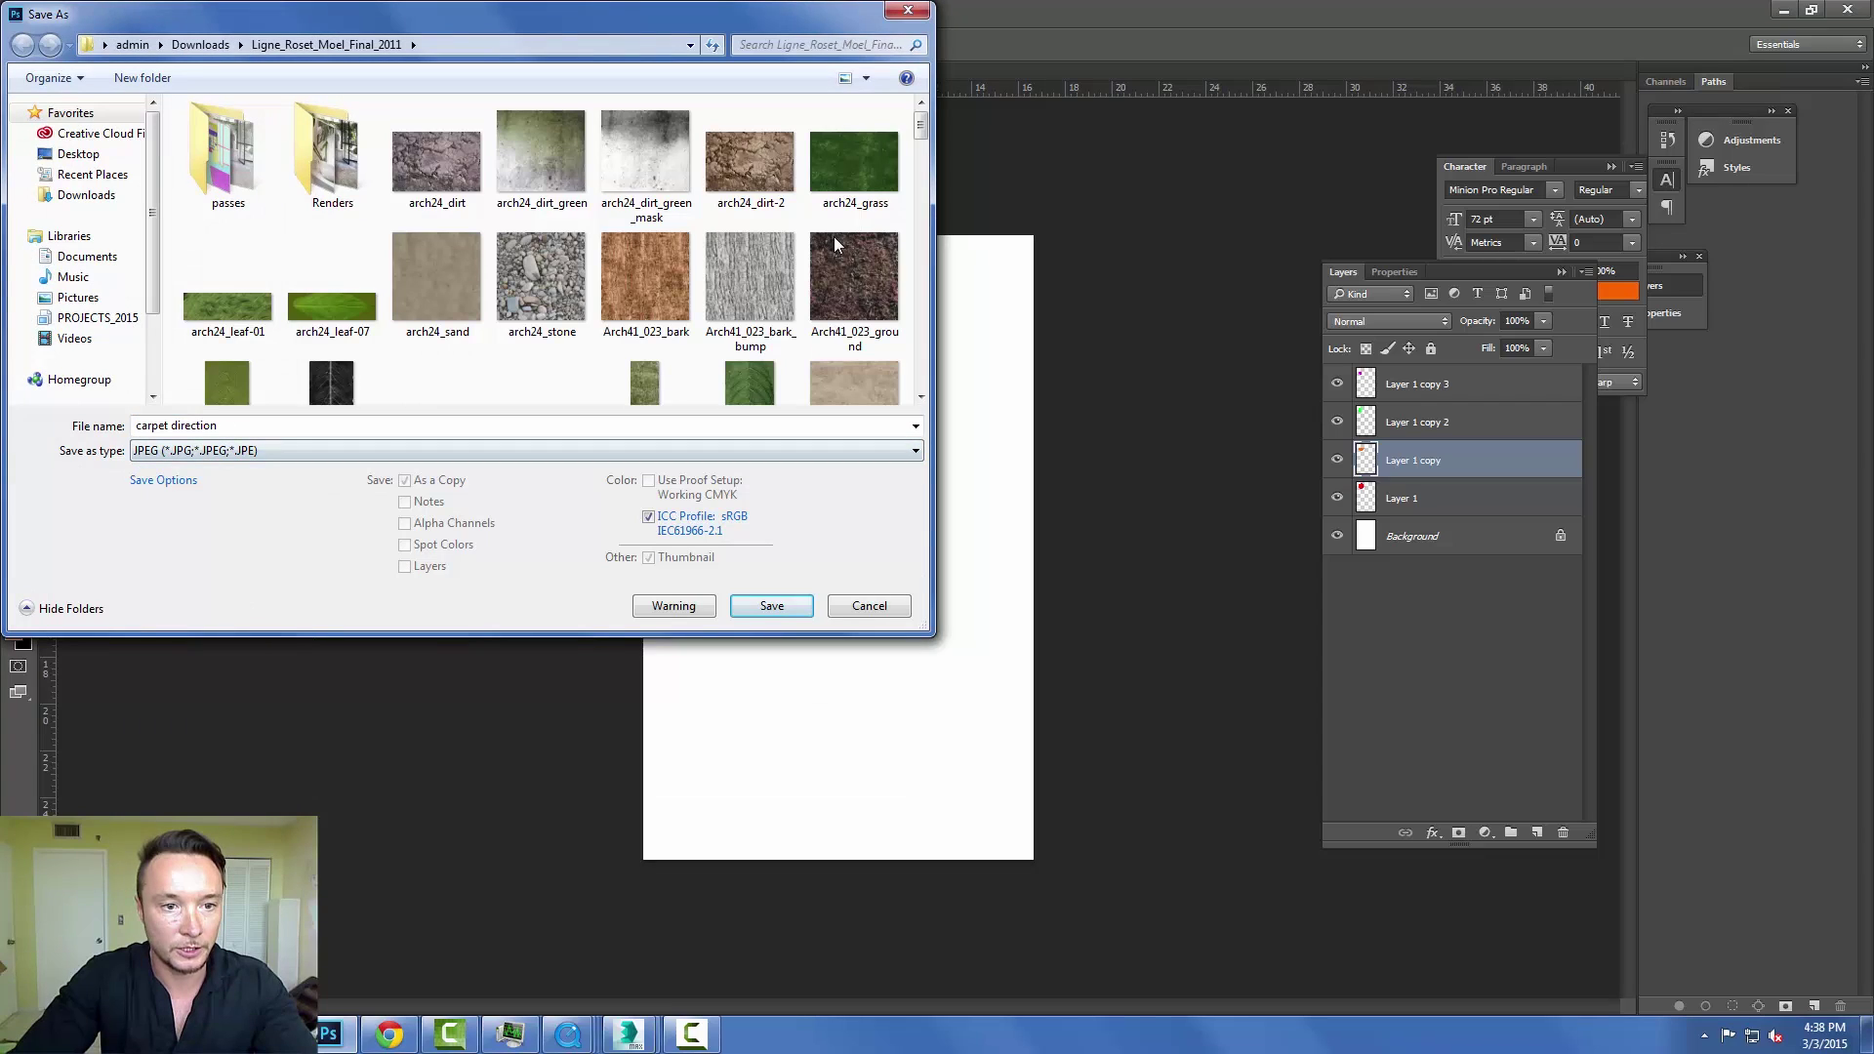
pyautogui.scroll(-3, 834, 244)
pyautogui.scroll(-10, 834, 244)
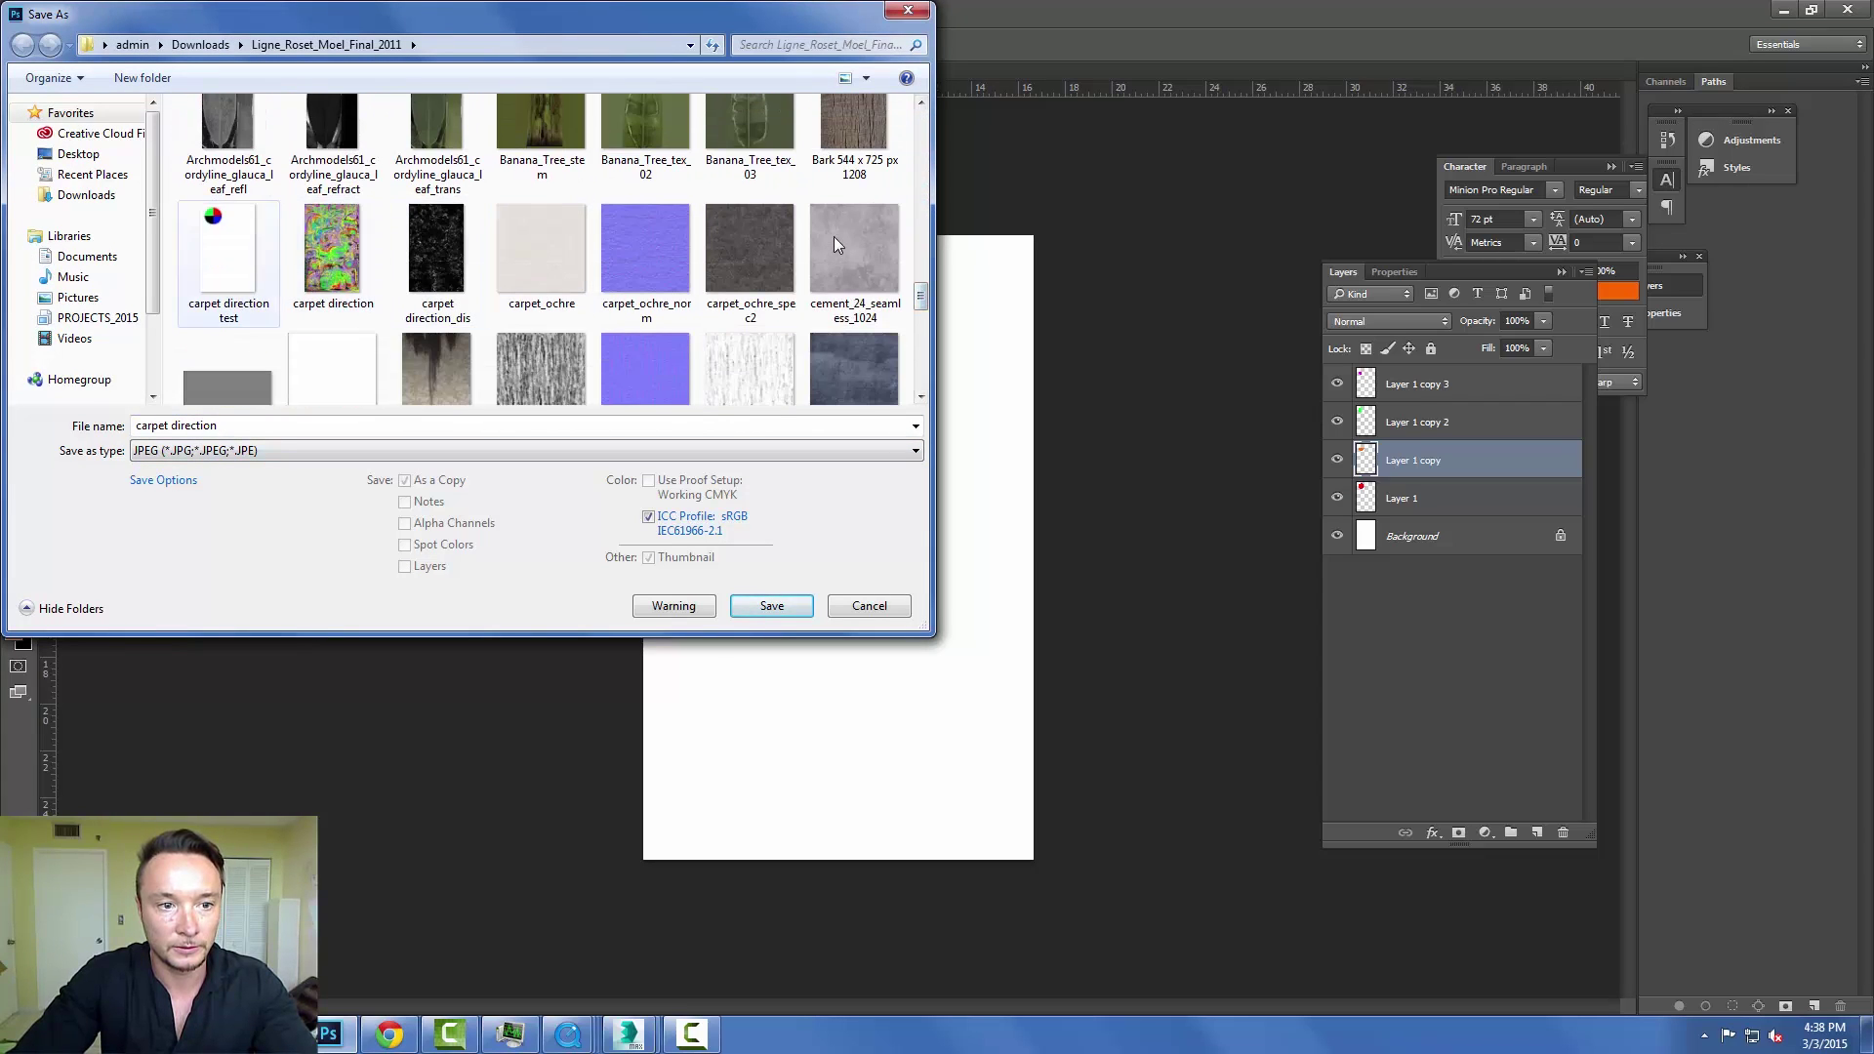
pyautogui.press('Return')
pyautogui.press('y')
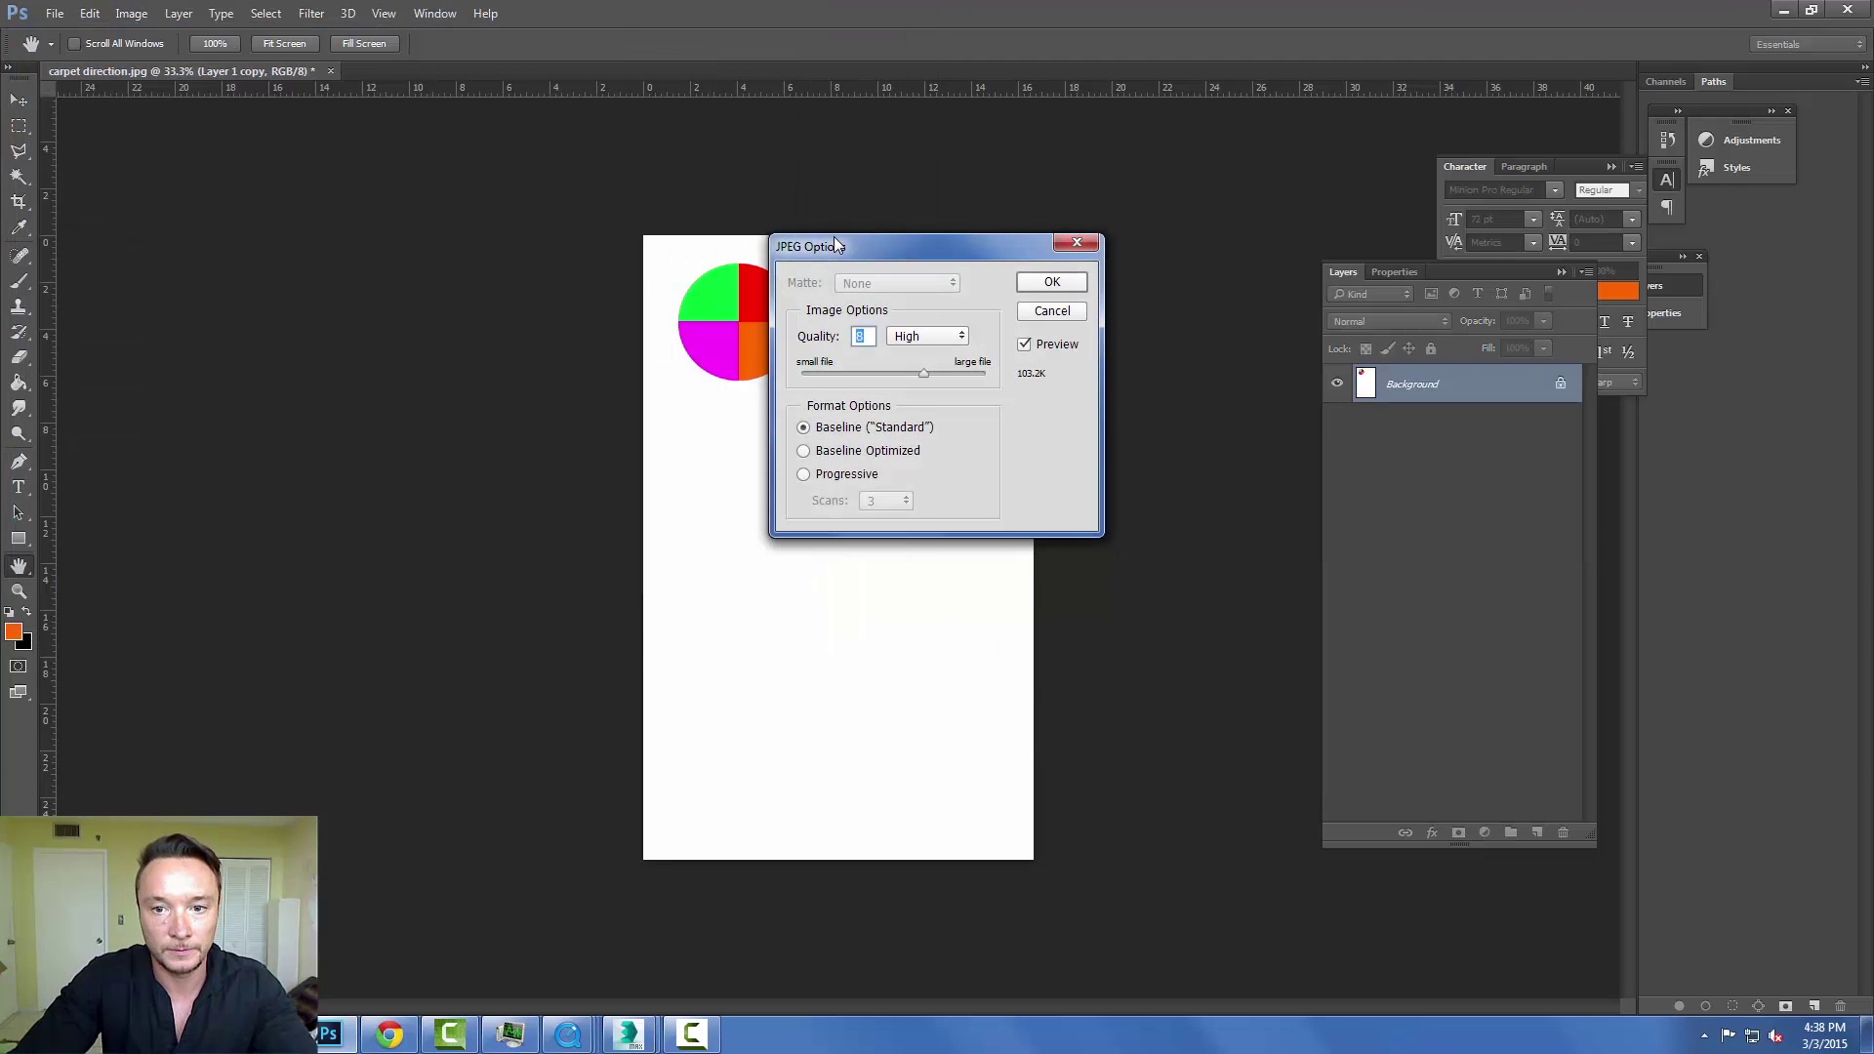
pyautogui.press('Return')
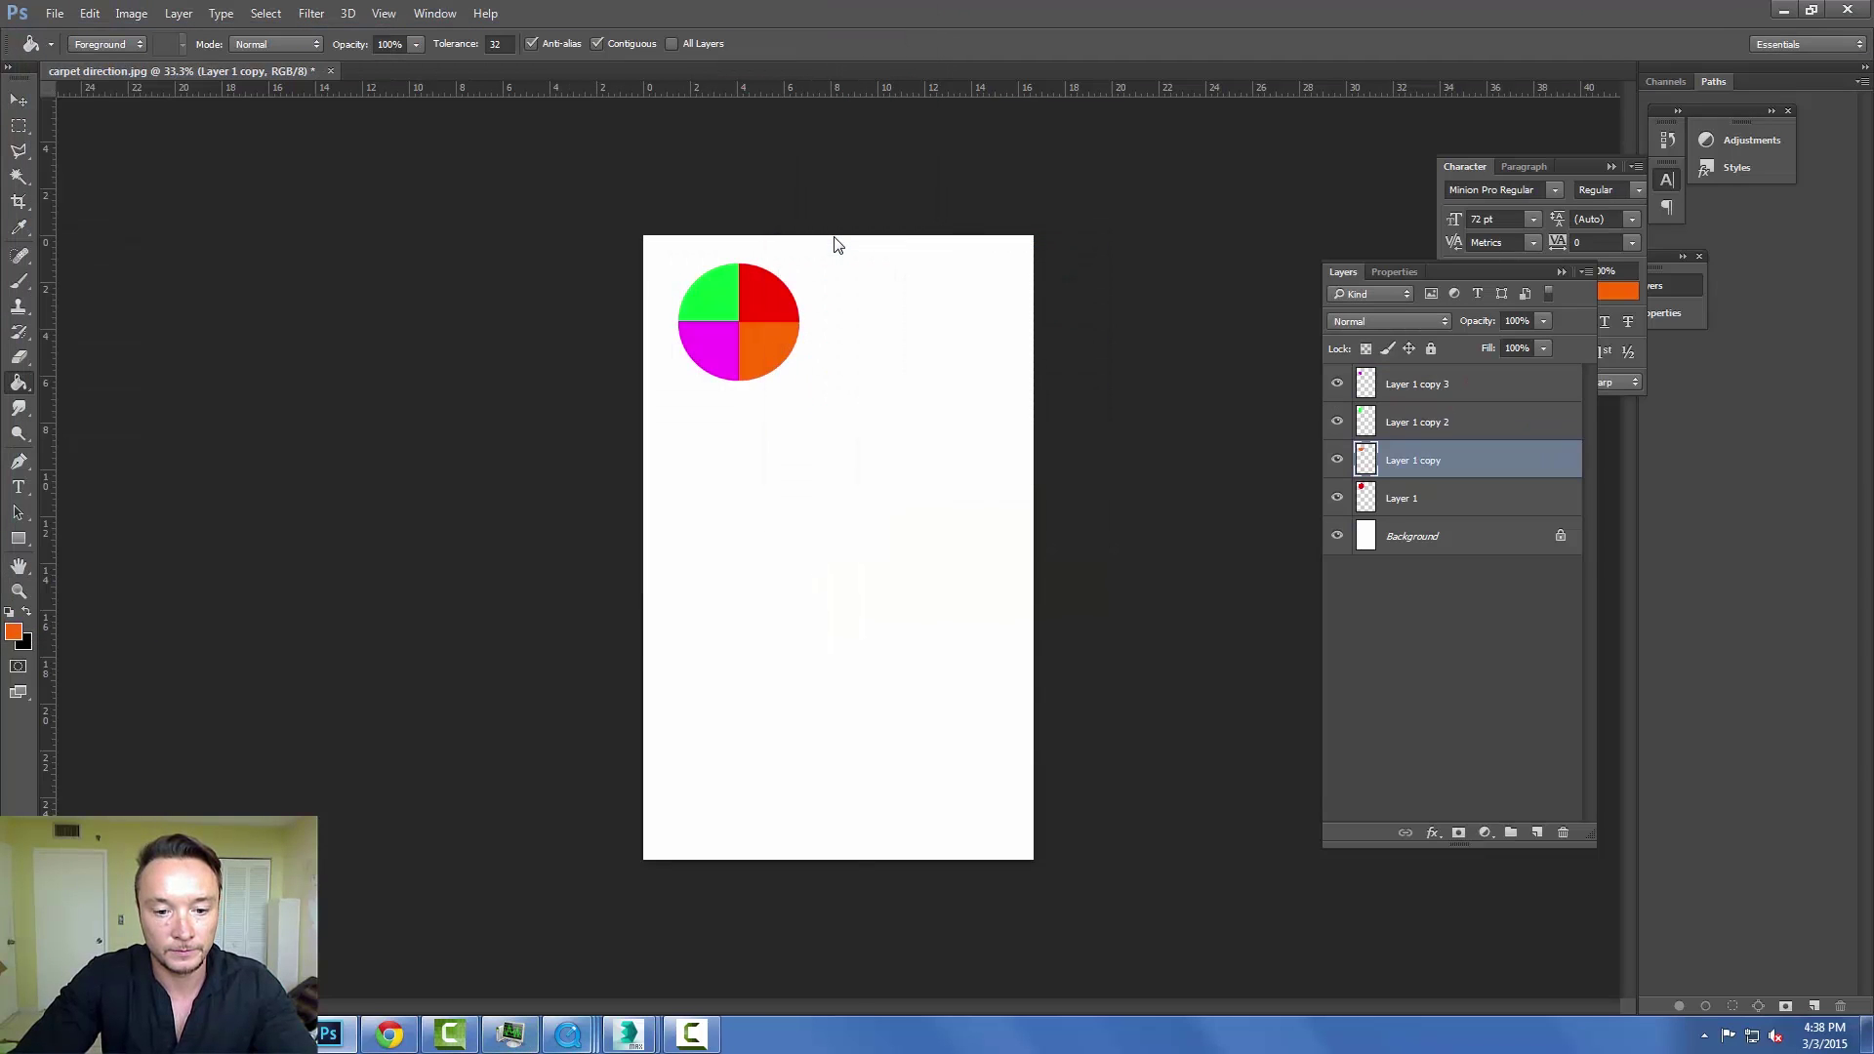
# Switch to 3ds Max and render a slightly larger region around the carpet's circle, overwriting the existing image file.
pyautogui.hotkey('alt', 'Tab')
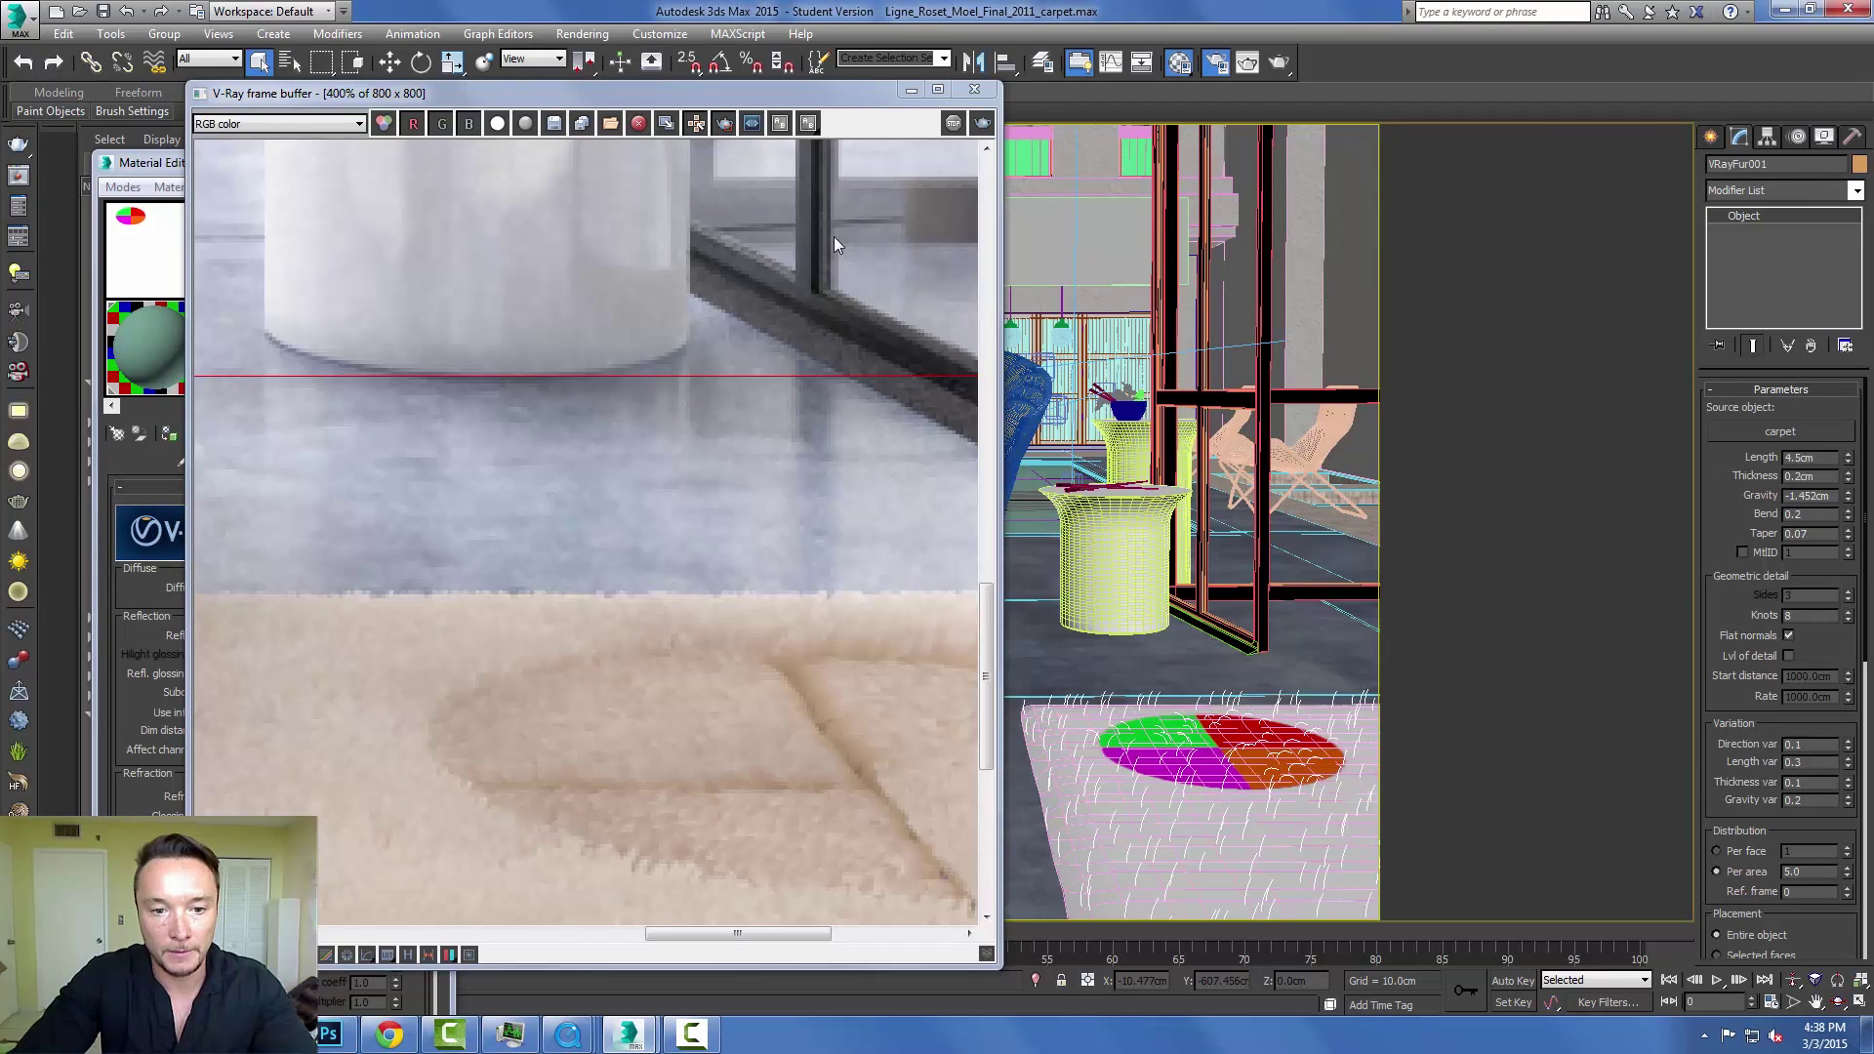
pyautogui.scroll(-3, 834, 244)
pyautogui.scroll(1, 834, 244)
pyautogui.scroll(1, 834, 244)
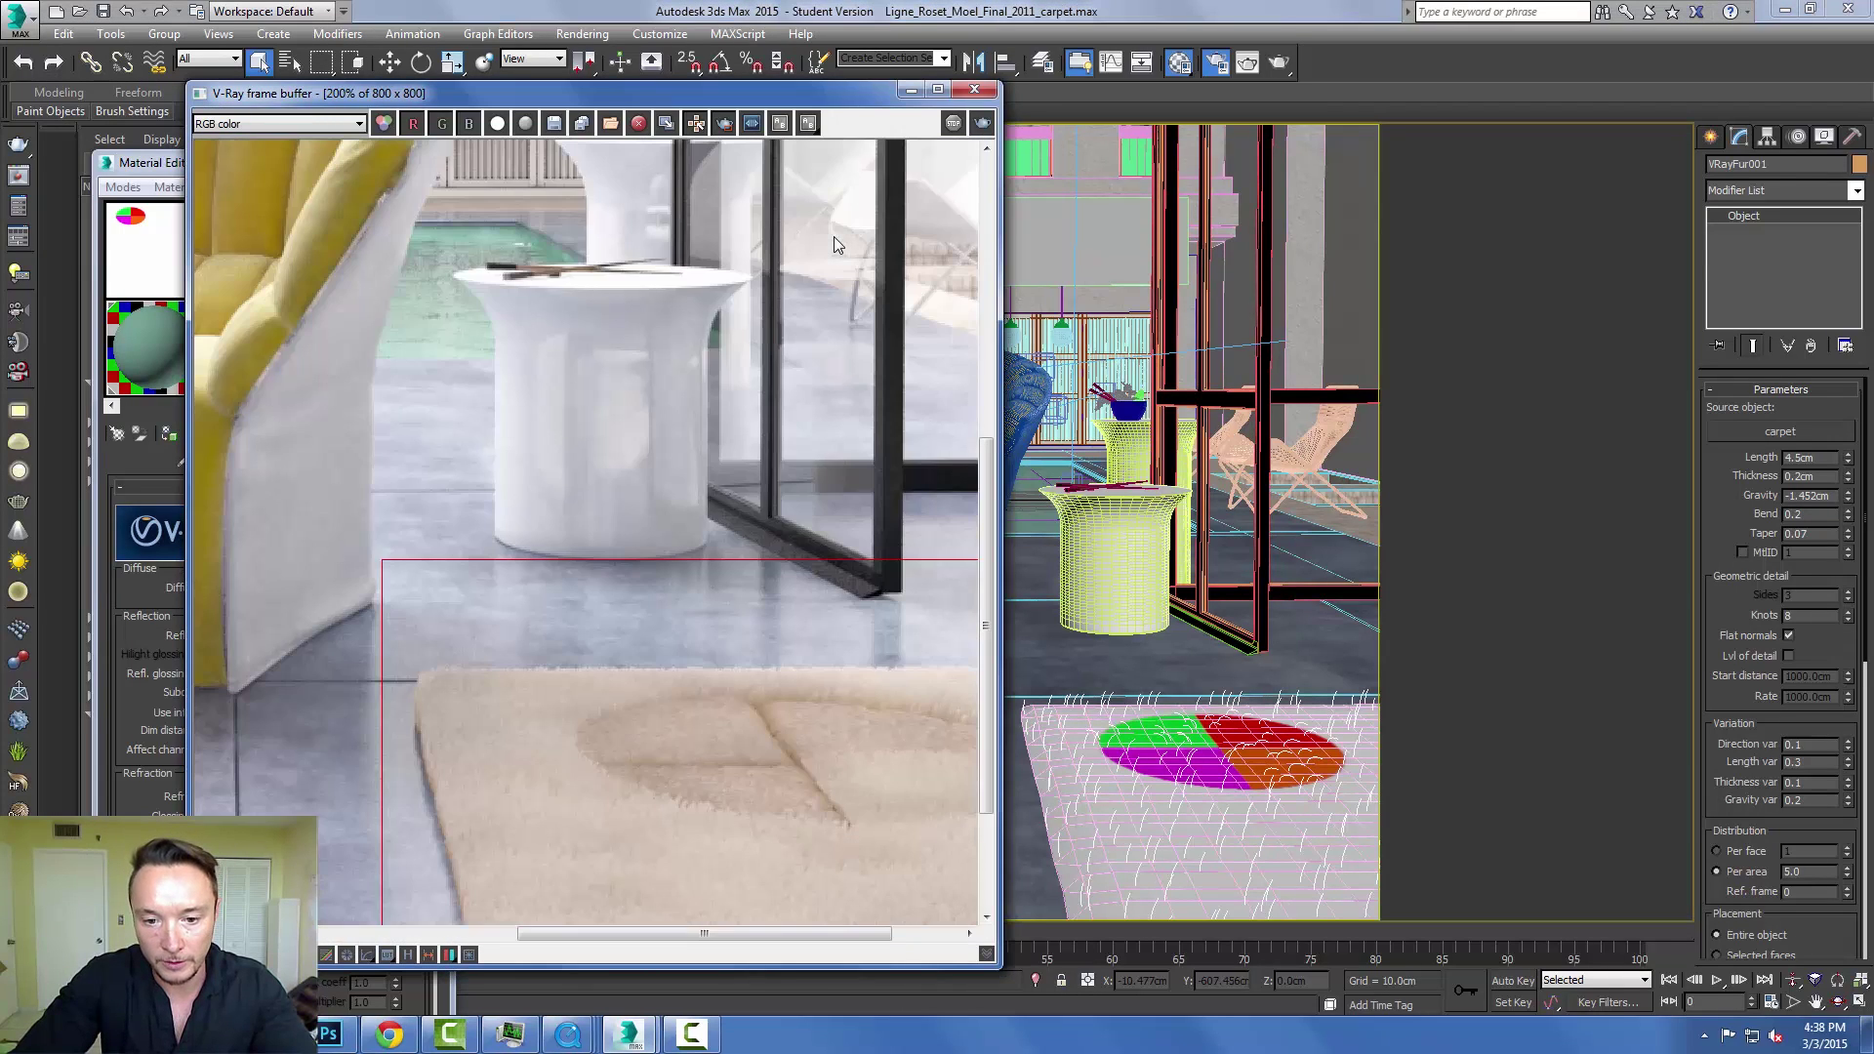
pyautogui.scroll(-1, 834, 244)
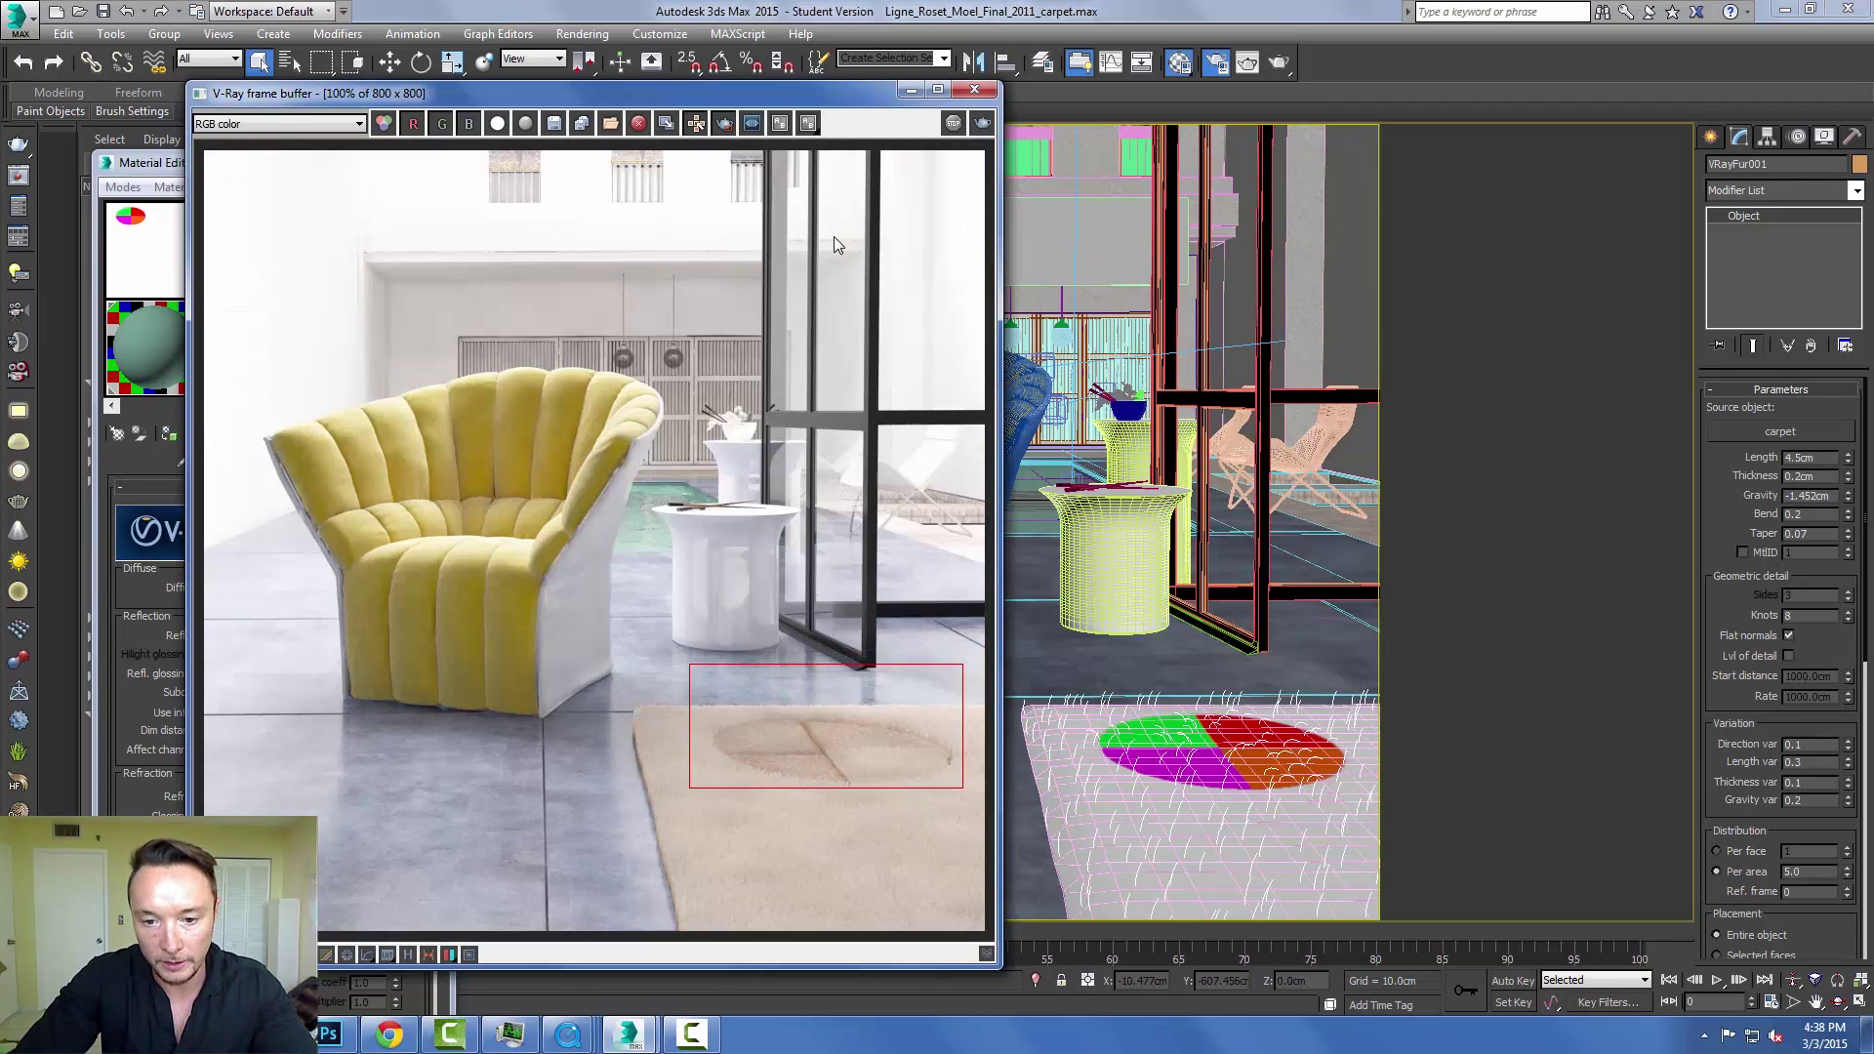
pyautogui.click(1278, 64)
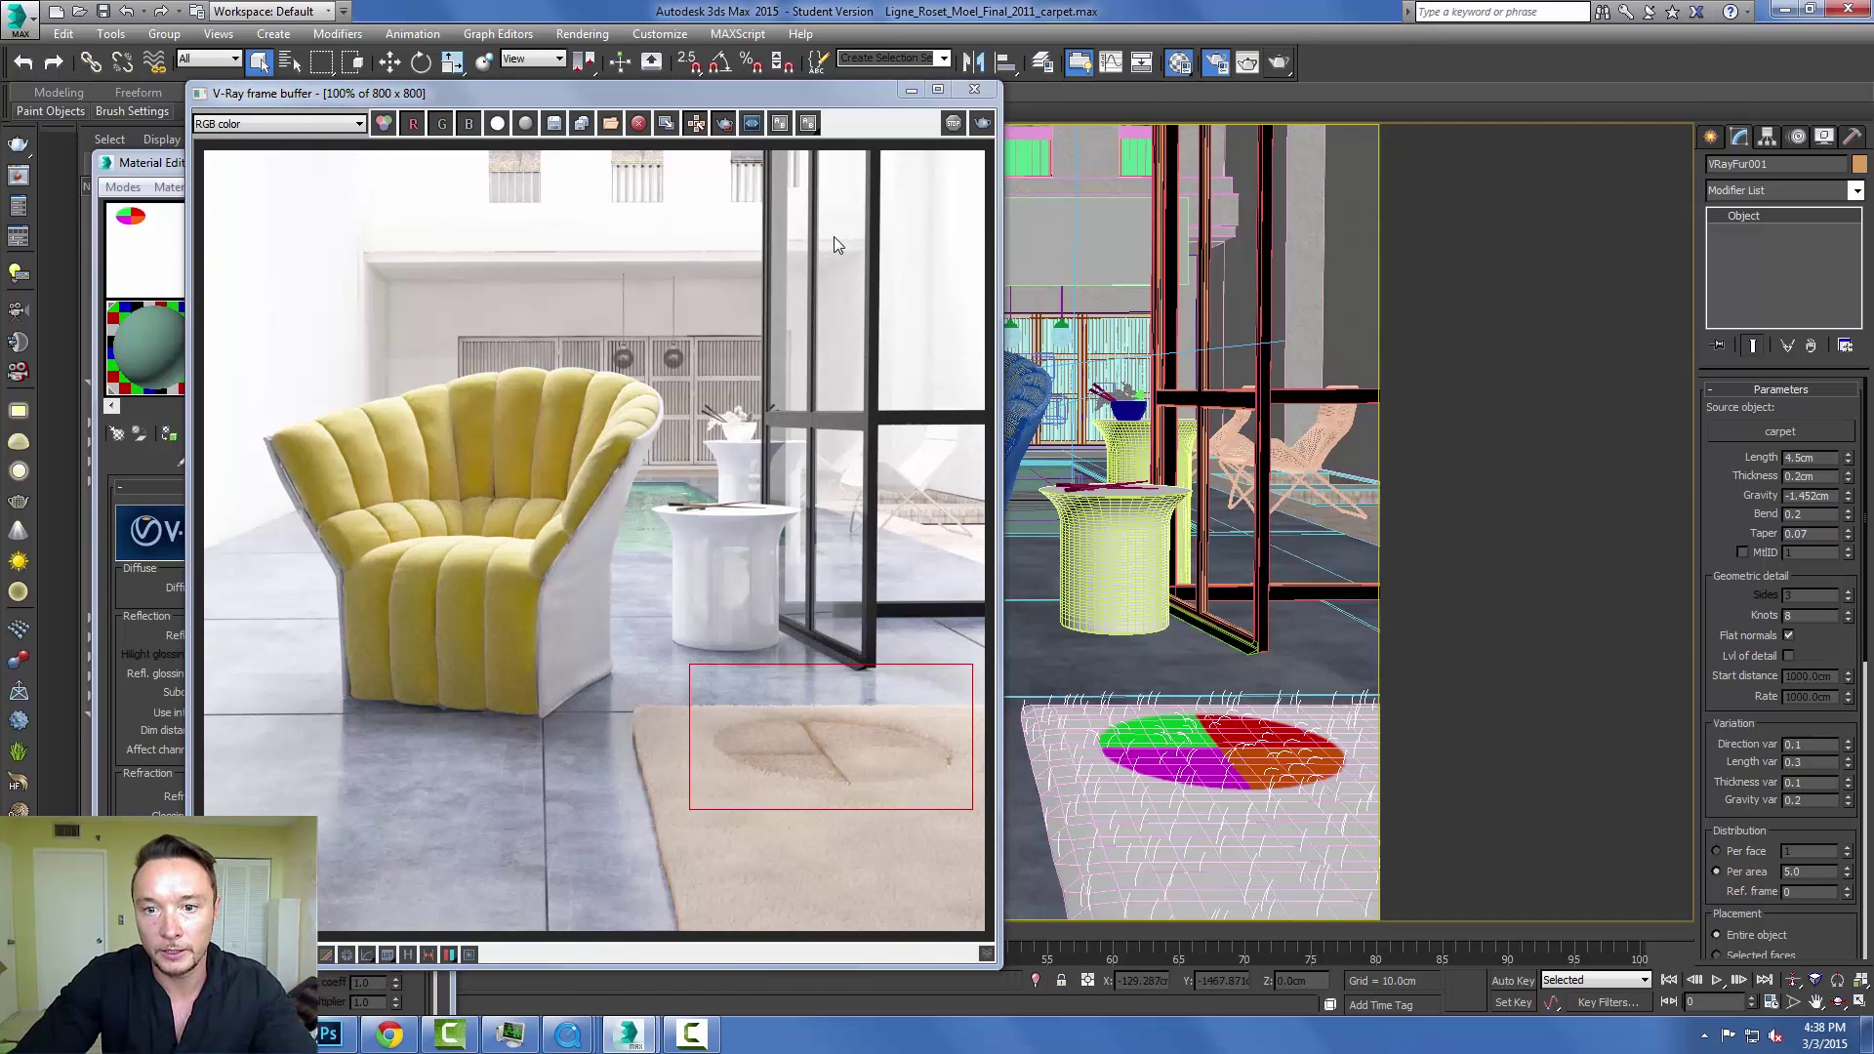
pyautogui.press('Return')
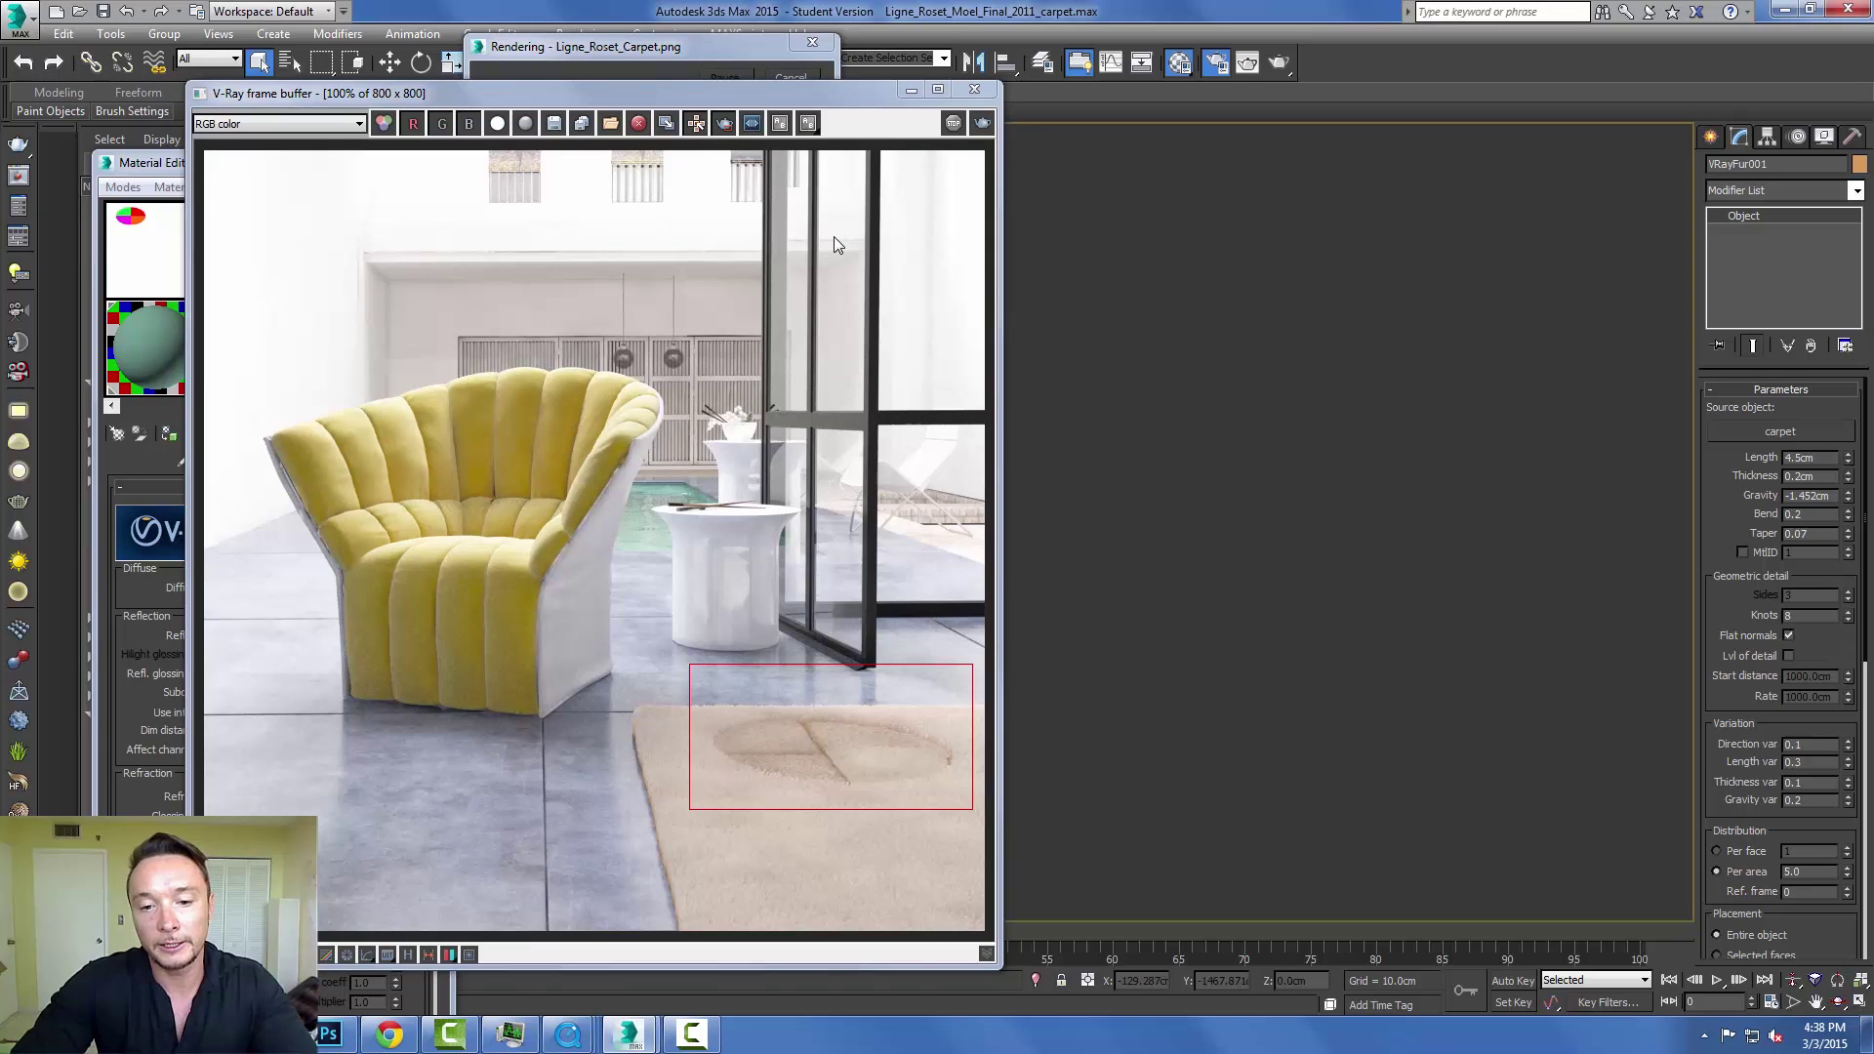
# Examine the carpet render at 200% and 400%, checking how the fur leans in the magenta and orange quadrants.
pyautogui.scroll(1, 834, 244)
pyautogui.scroll(1, 835, 244)
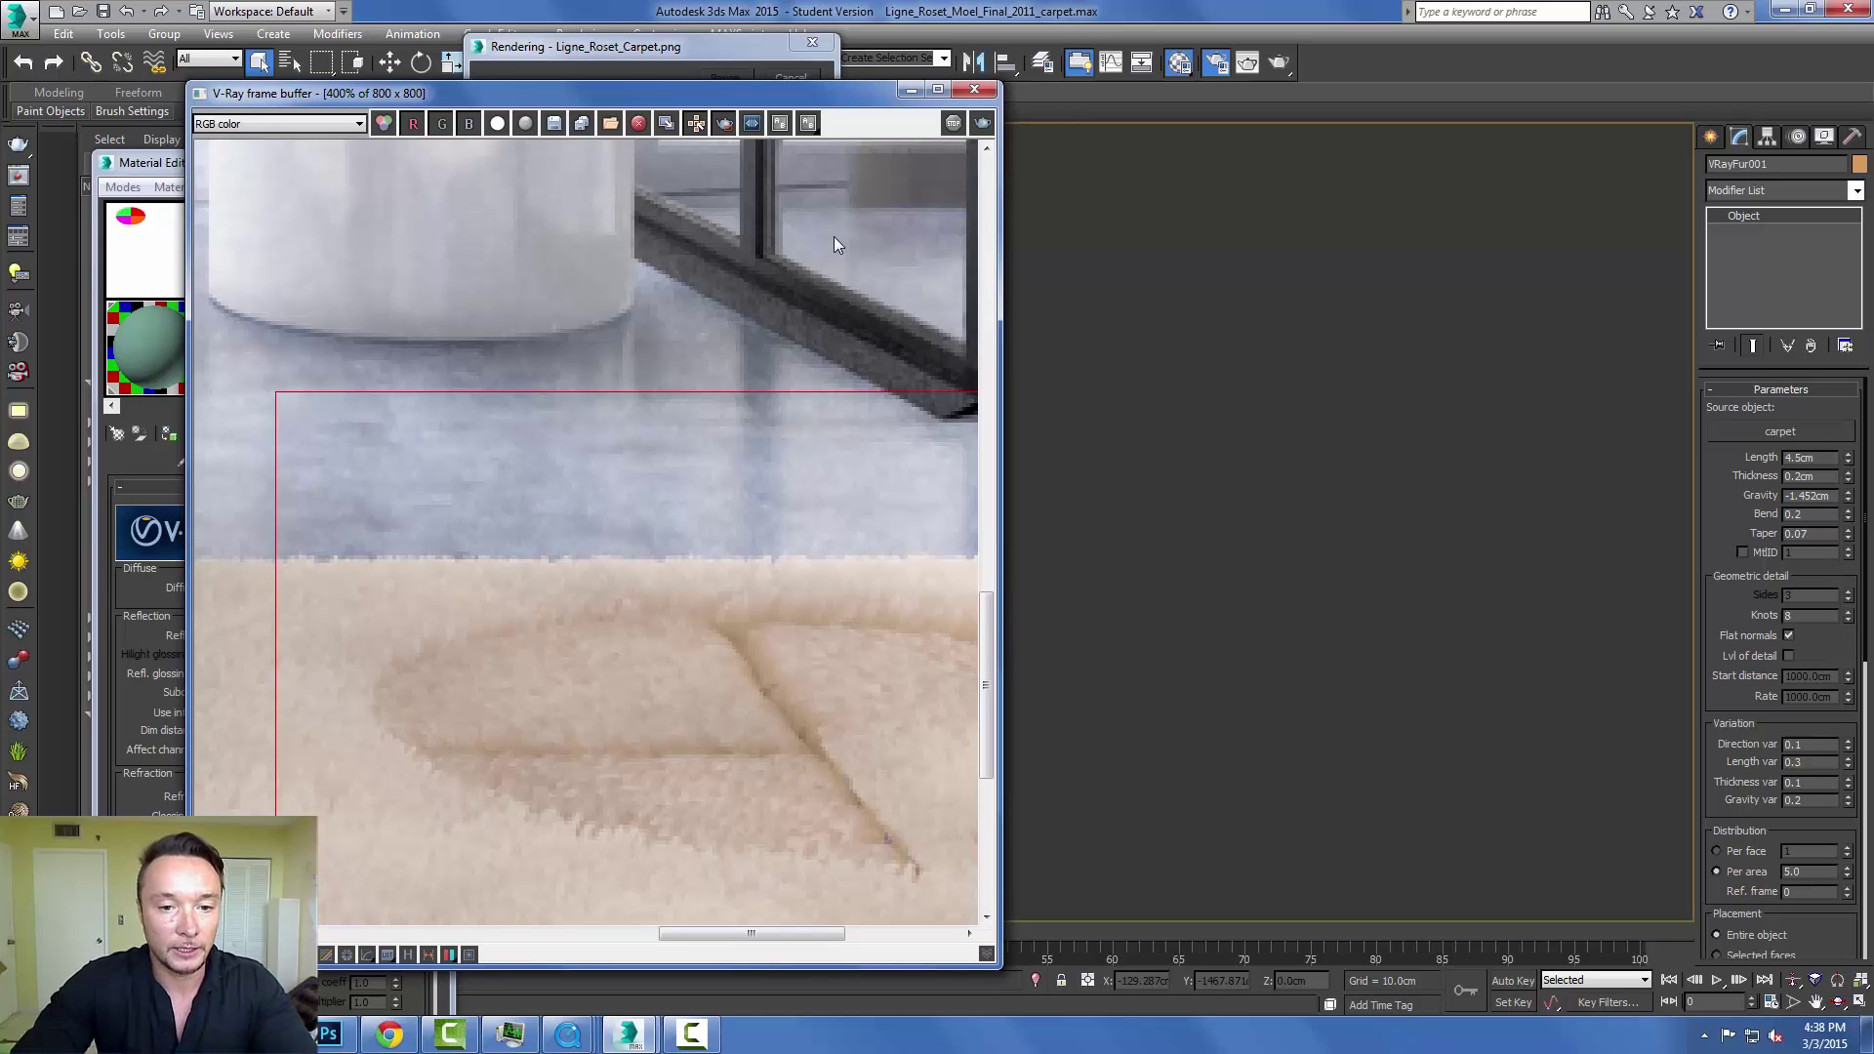
pyautogui.scroll(-1, 834, 244)
pyautogui.hotkey('shift', 'q')
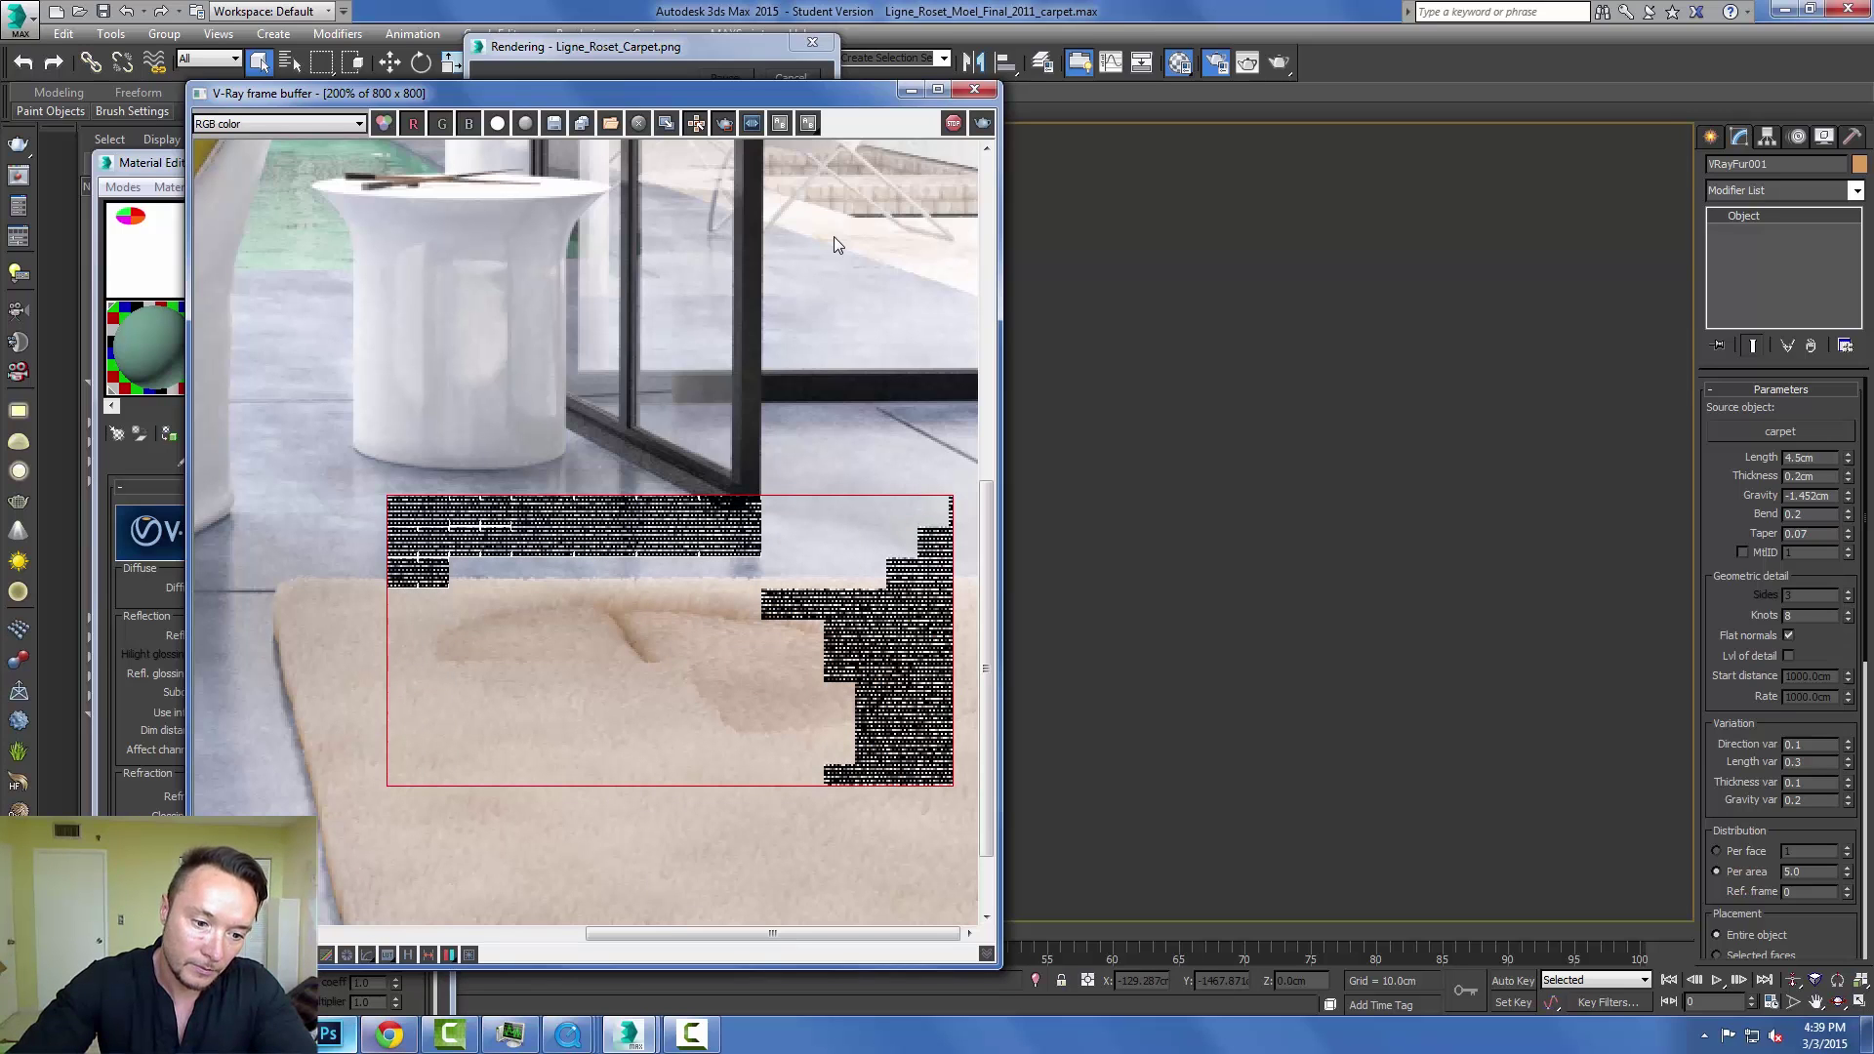
pyautogui.hotkey('alt', 'Tab')
pyautogui.hotkey('alt', 'Tab')
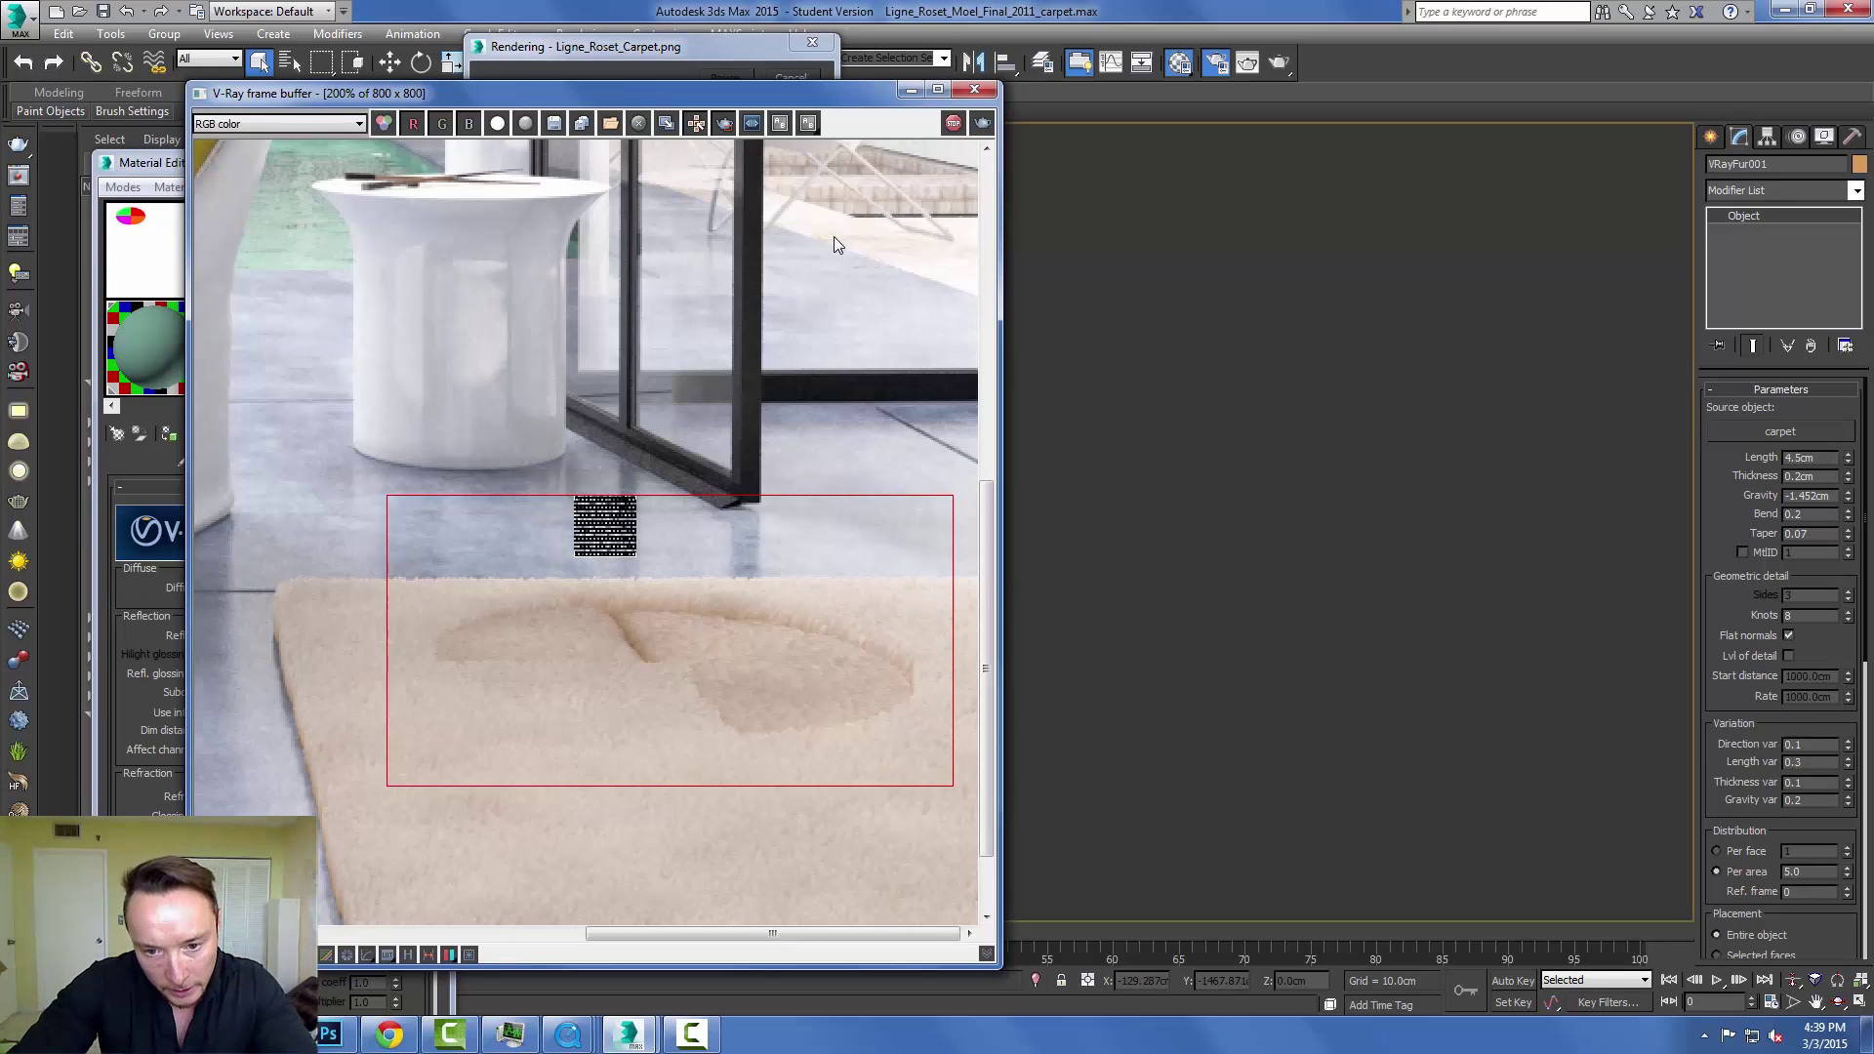
pyautogui.scroll(1, 837, 244)
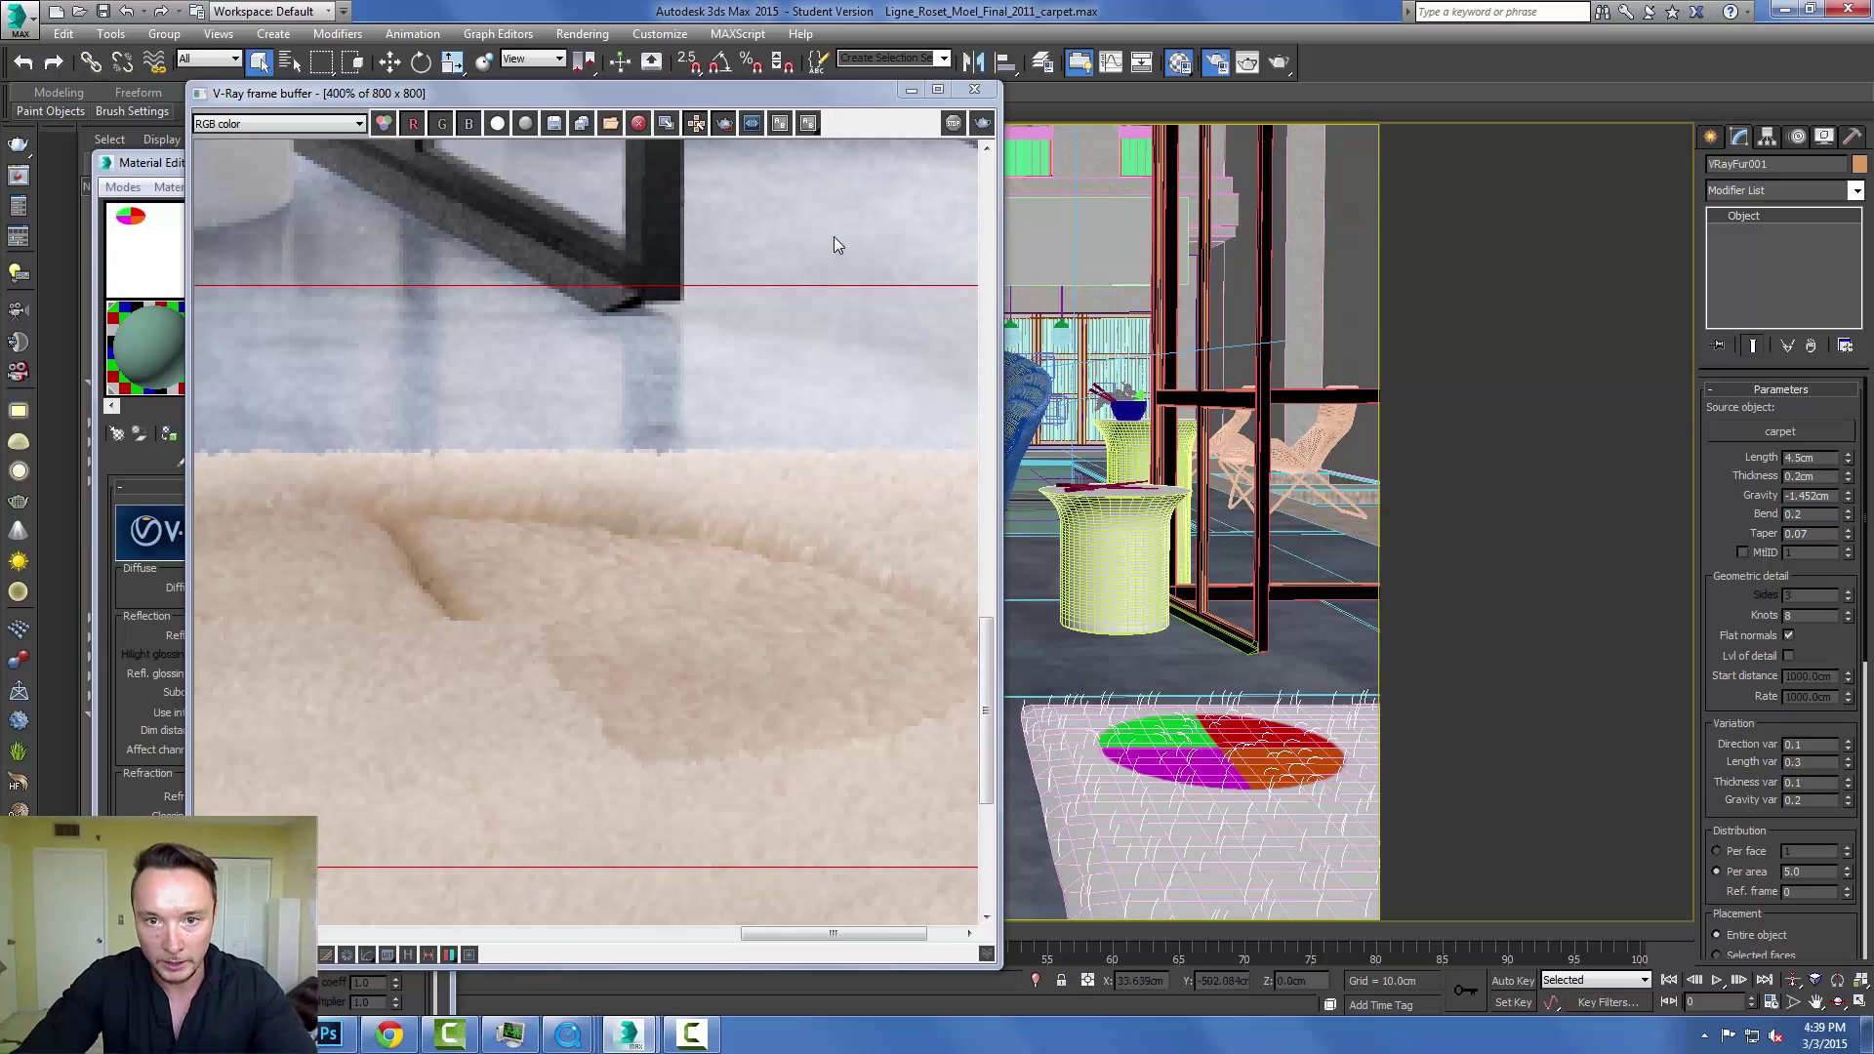
# Isolate the carpet and its fur, and show them shaded with edged faces in a perspective view close to the colored circle.
pyautogui.click(911, 90)
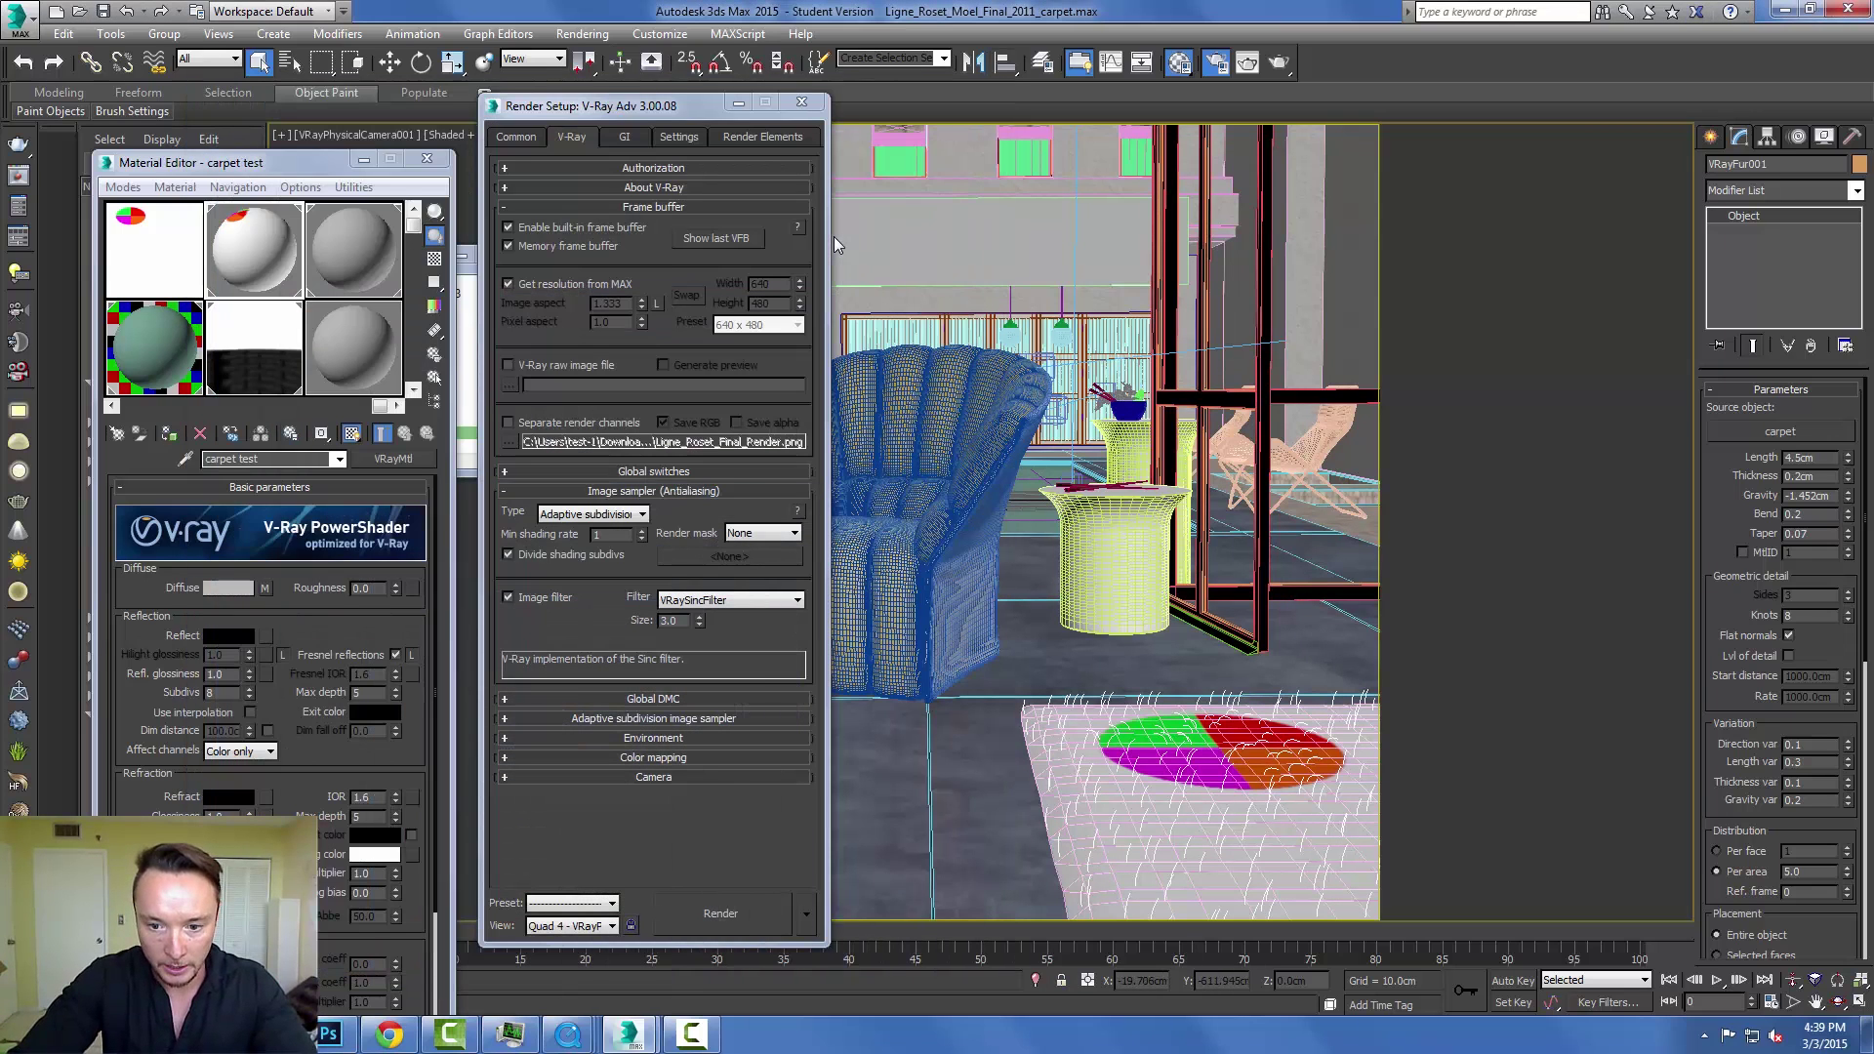
pyautogui.press('F3')
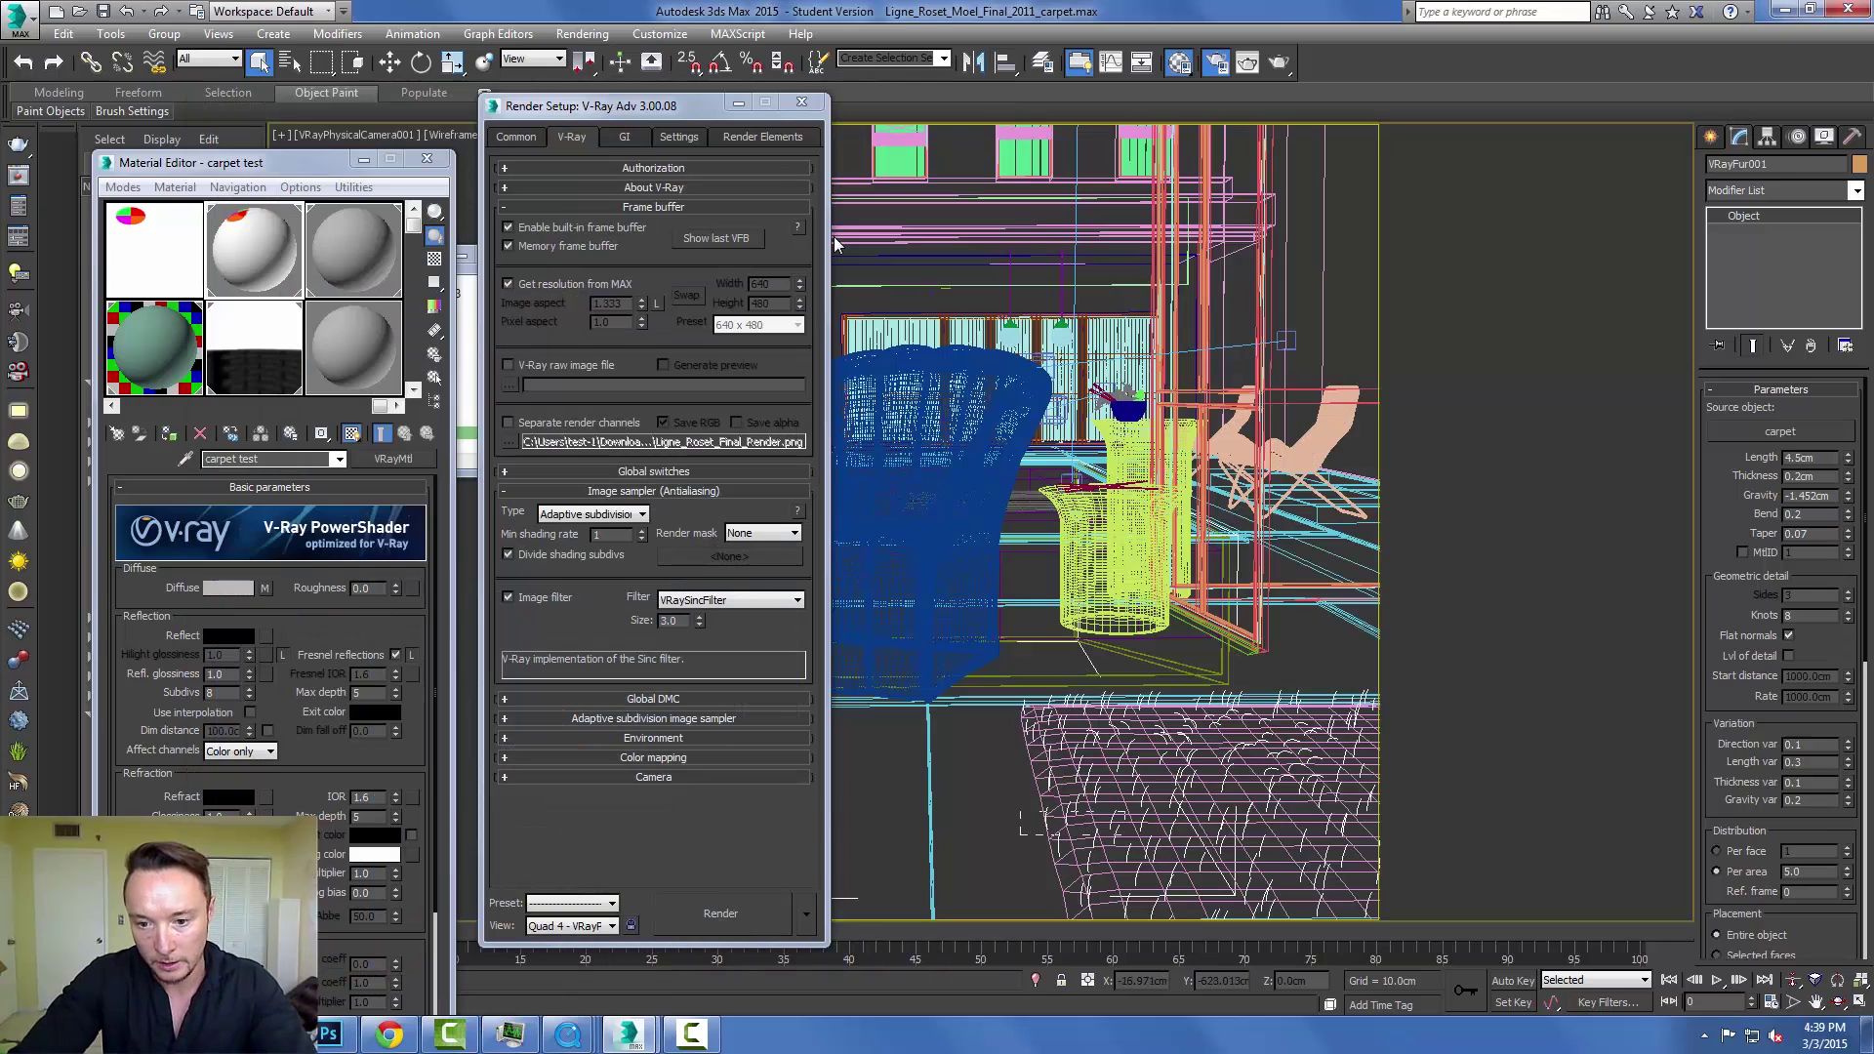
pyautogui.hotkey('alt', 'q')
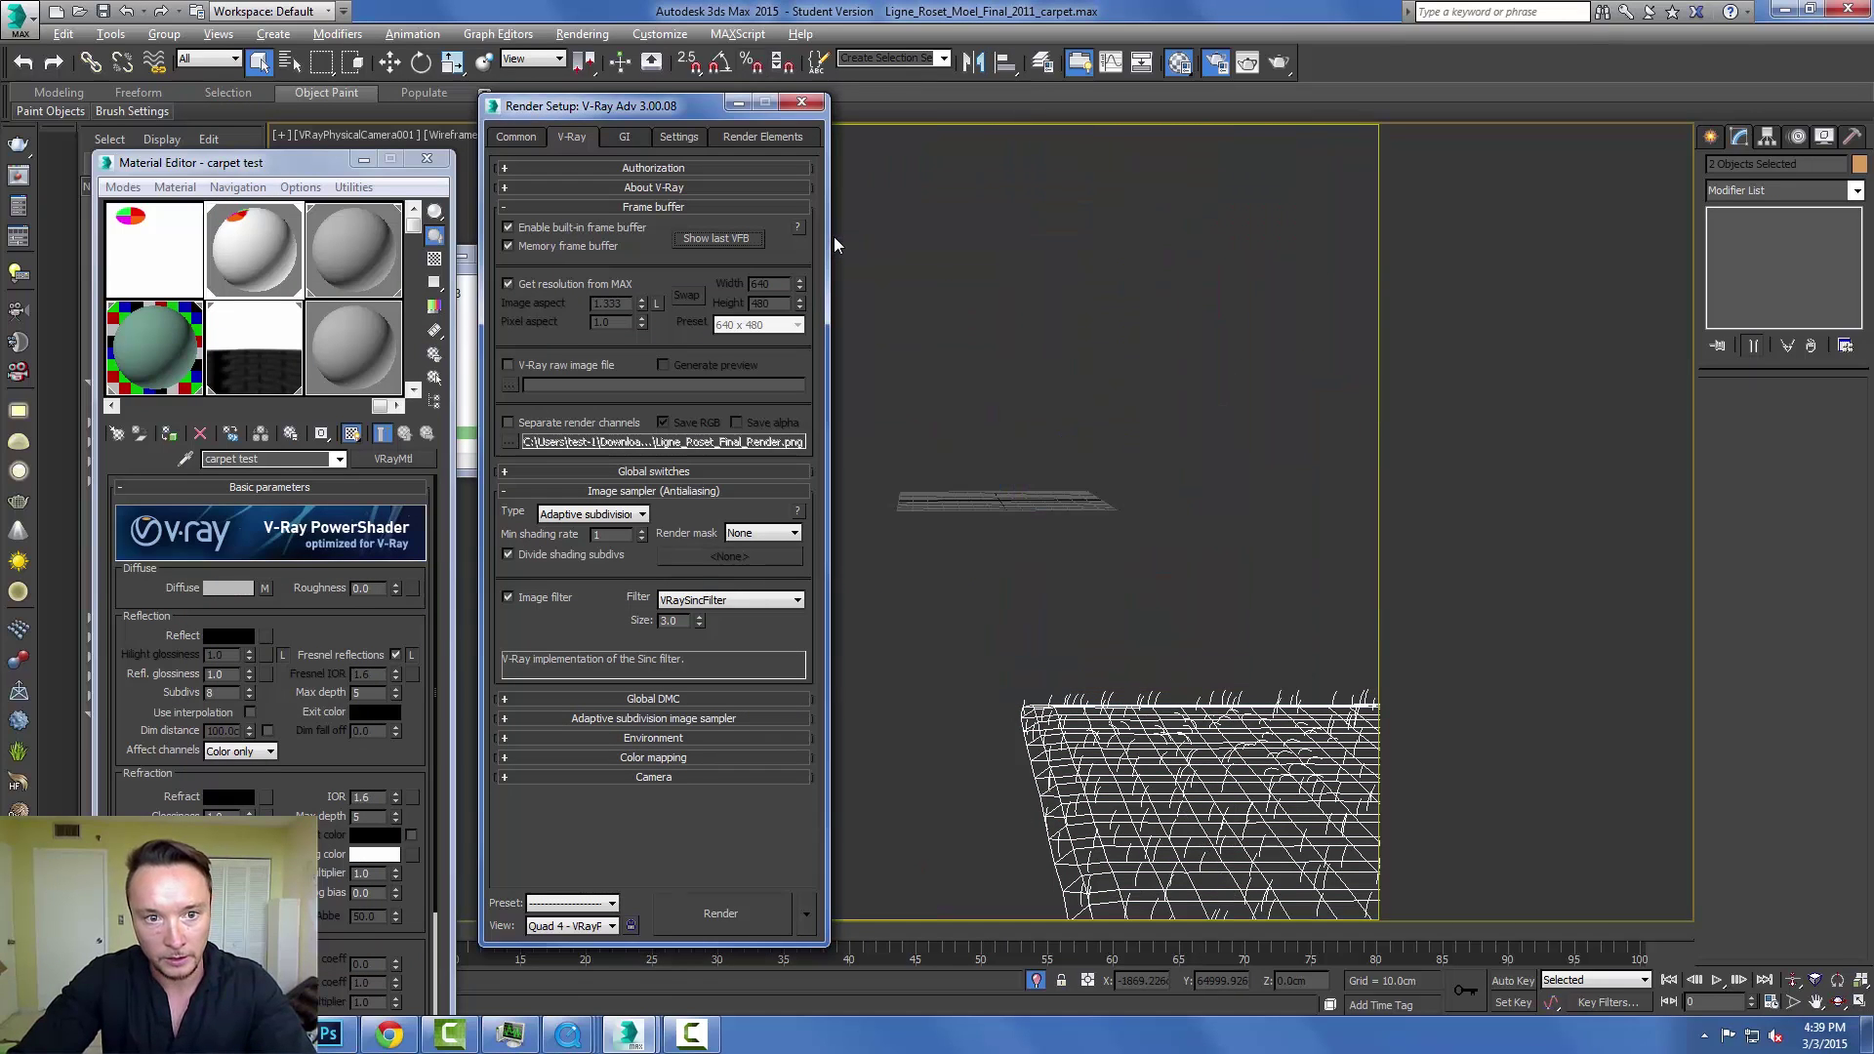
pyautogui.press('F10')
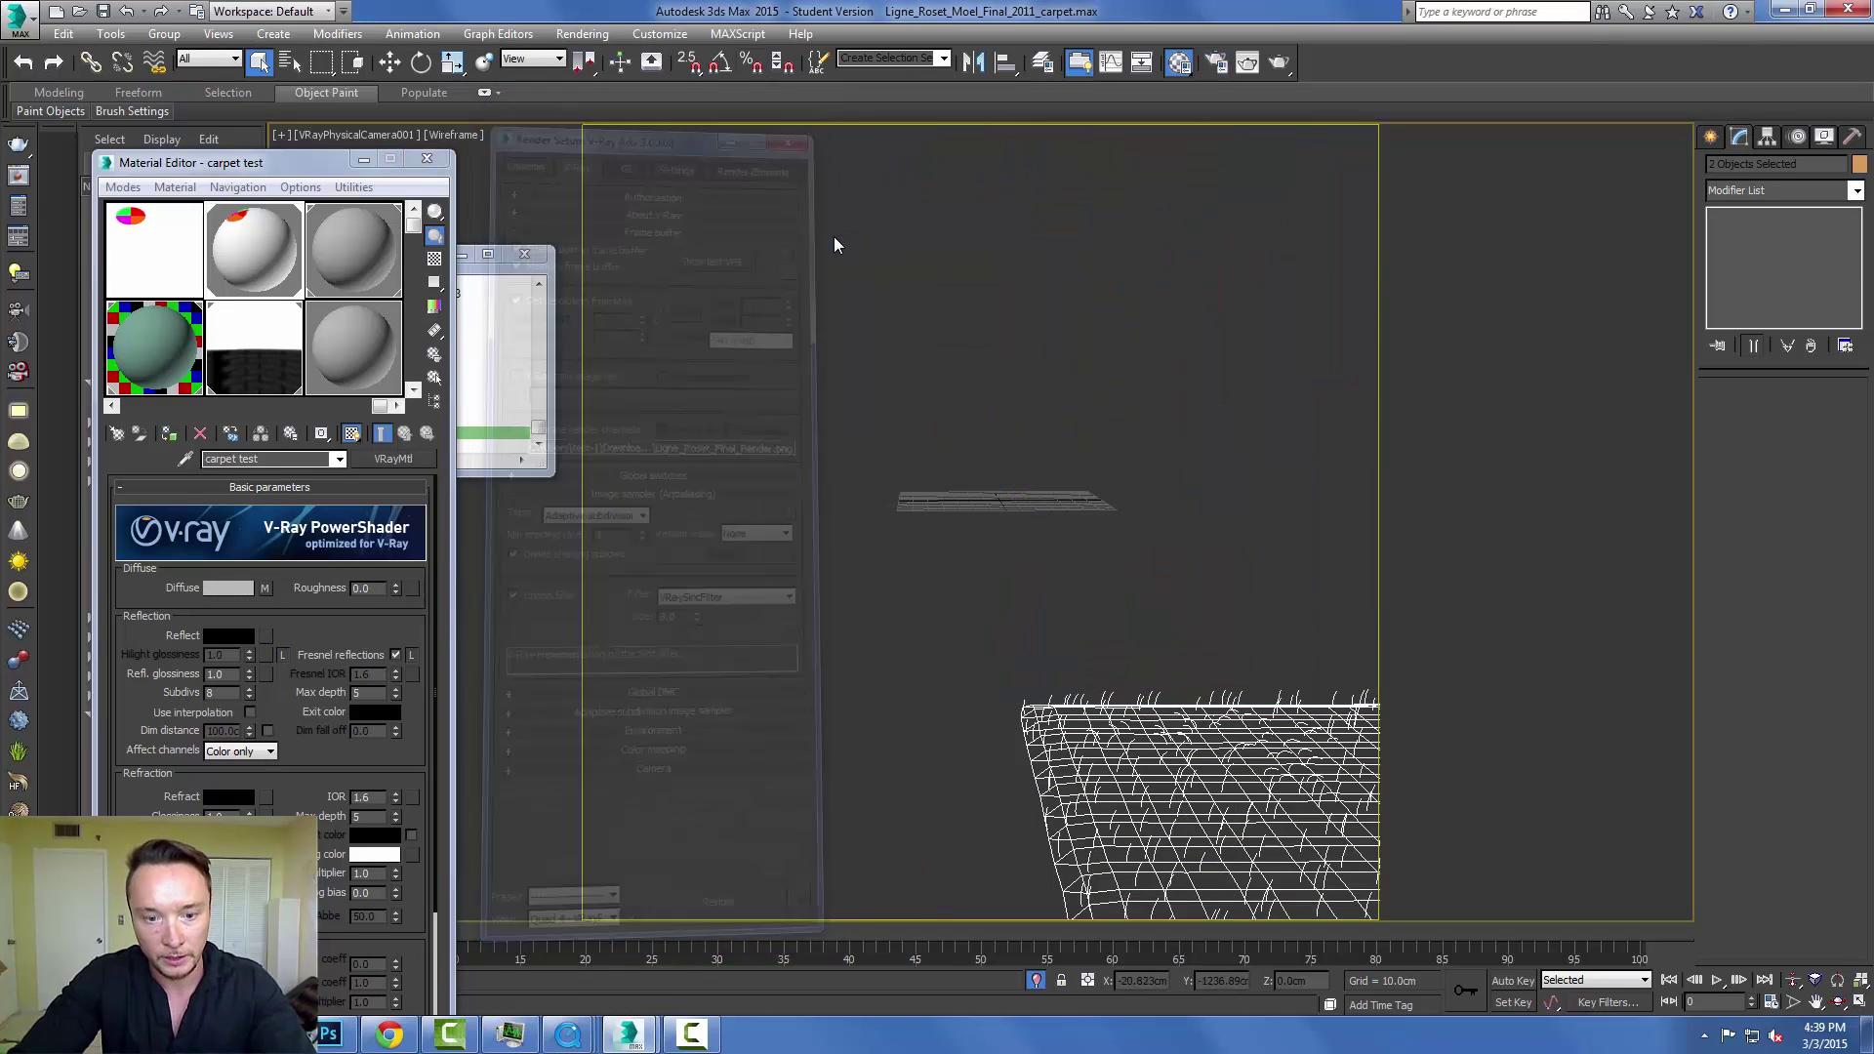
pyautogui.press('p')
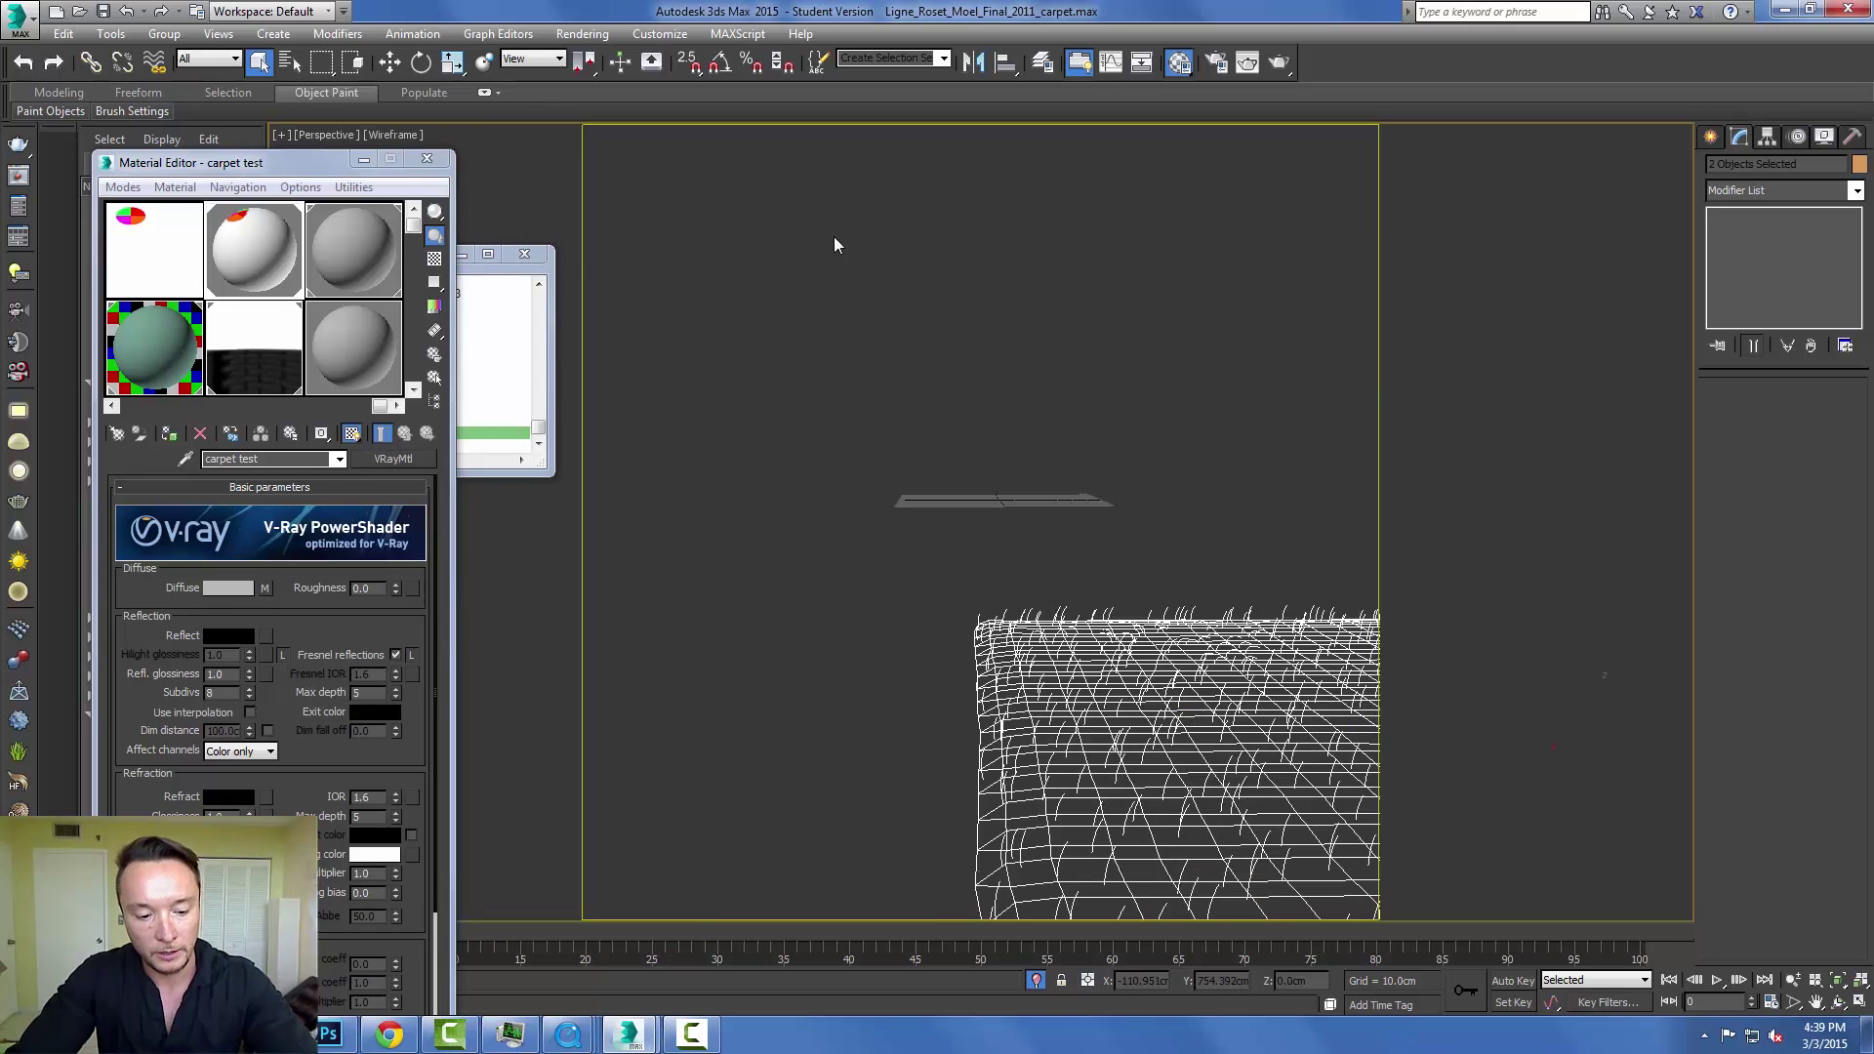
pyautogui.press('F3')
pyautogui.press('z')
pyautogui.keyDown('alt'); pyautogui.moveTo(836, 245); pyautogui.dragTo(836, 245, button='middle'); pyautogui.keyUp('alt')
pyautogui.scroll(4, 836, 245)
pyautogui.scroll(4, 837, 245)
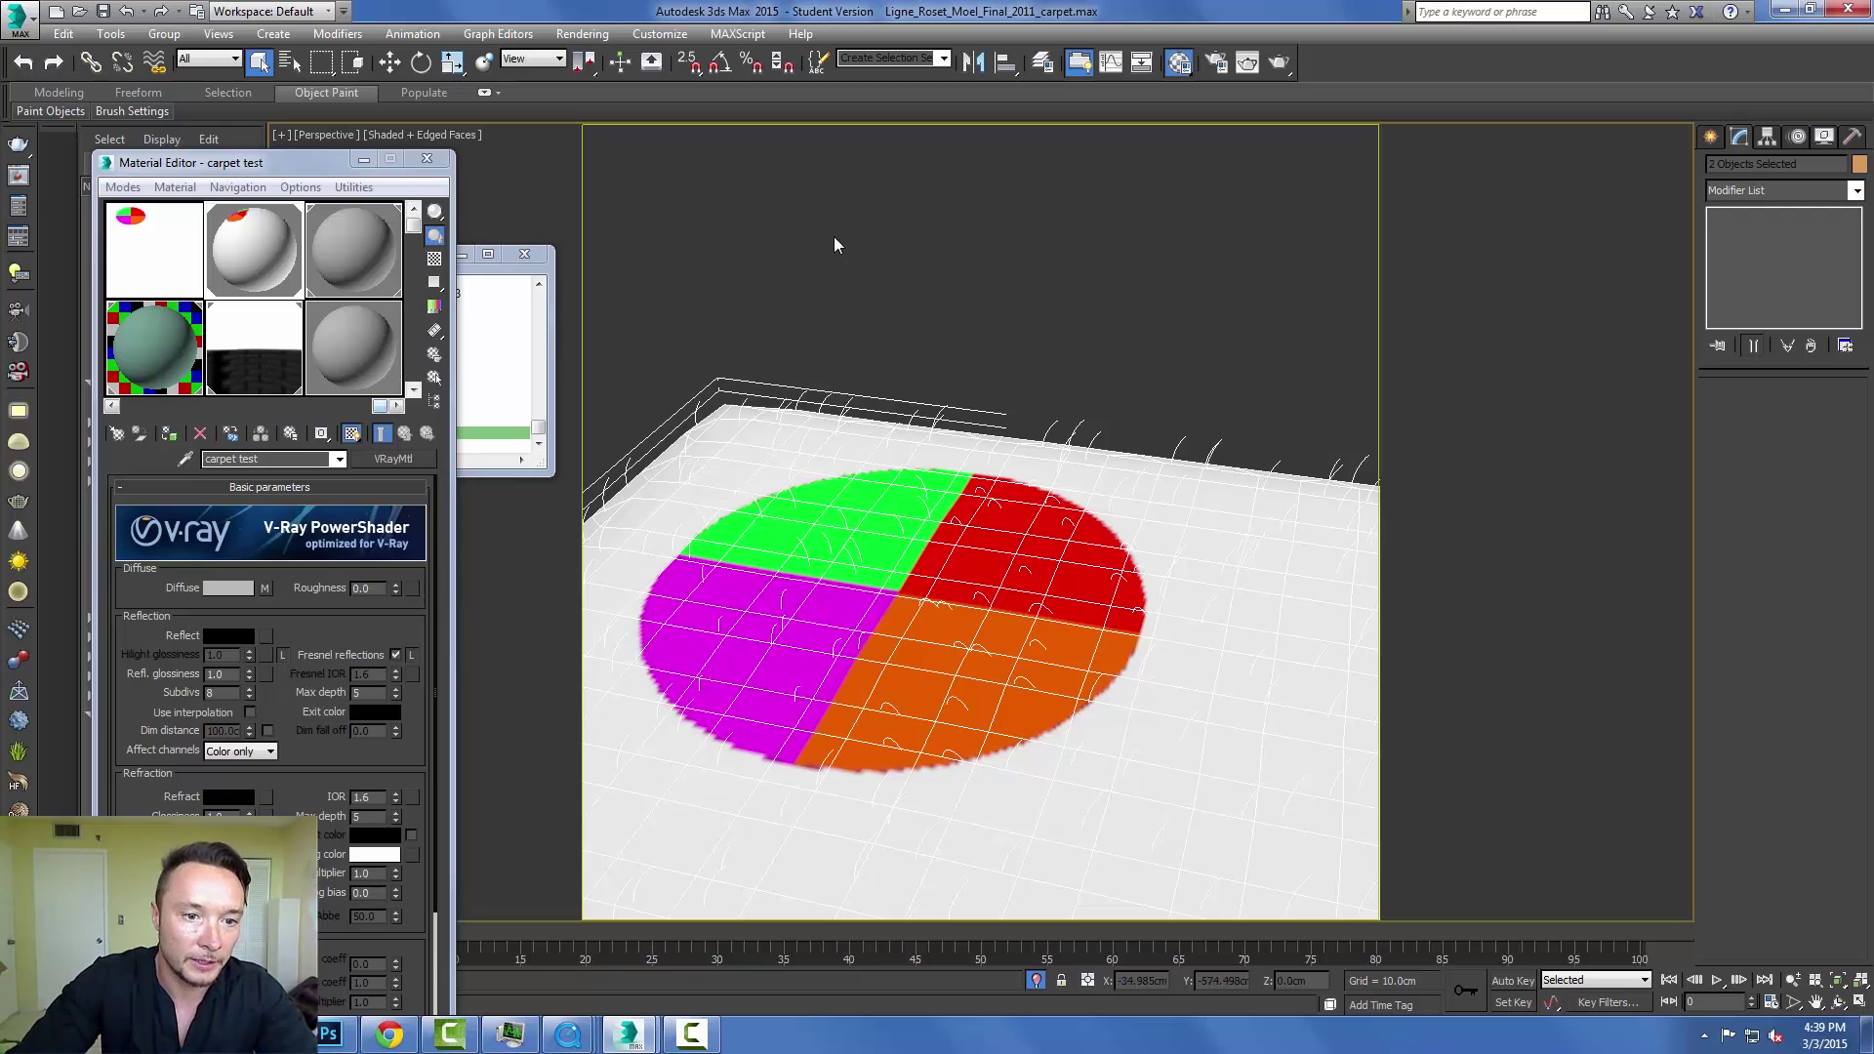
# View the image of the carpet direction.jpg bitmap in the Material Editor to inspect its swirling multicolored pattern.
pyautogui.moveTo(379, 406); pyautogui.dragTo(256, 406)
pyautogui.click(200, 251)
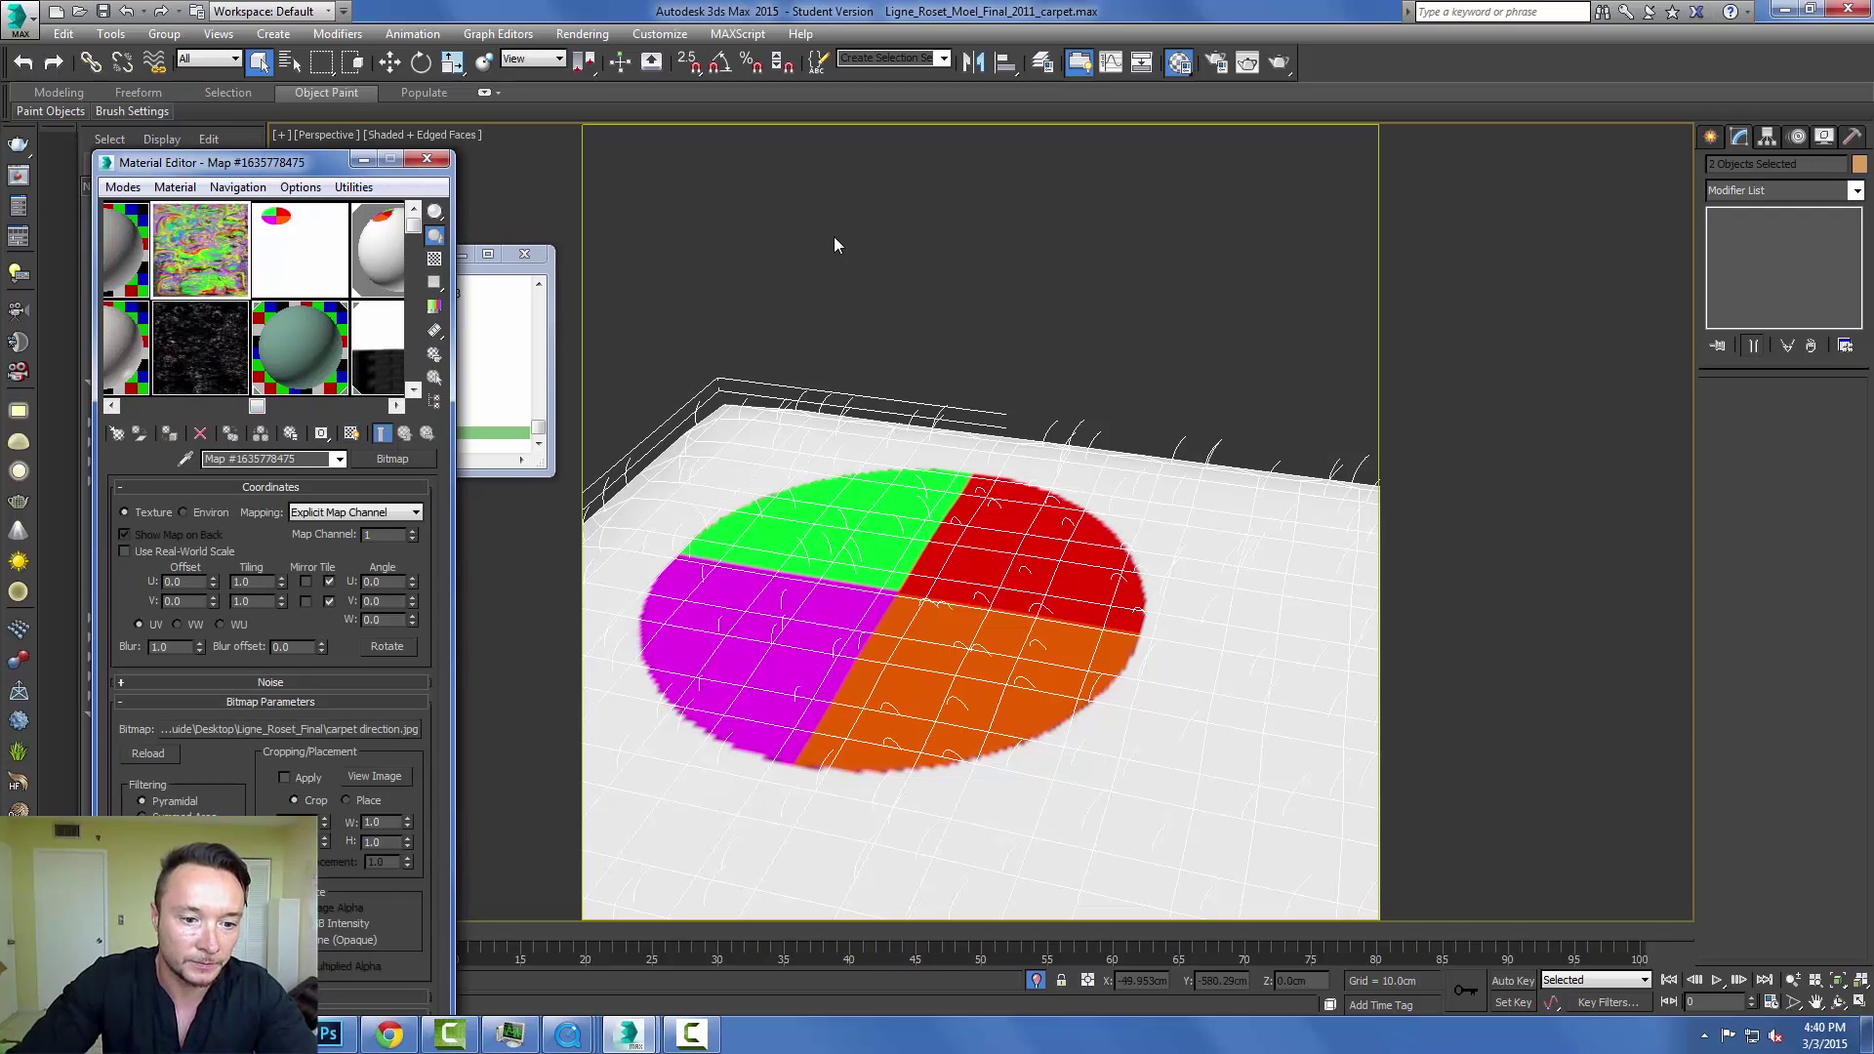
pyautogui.click(374, 776)
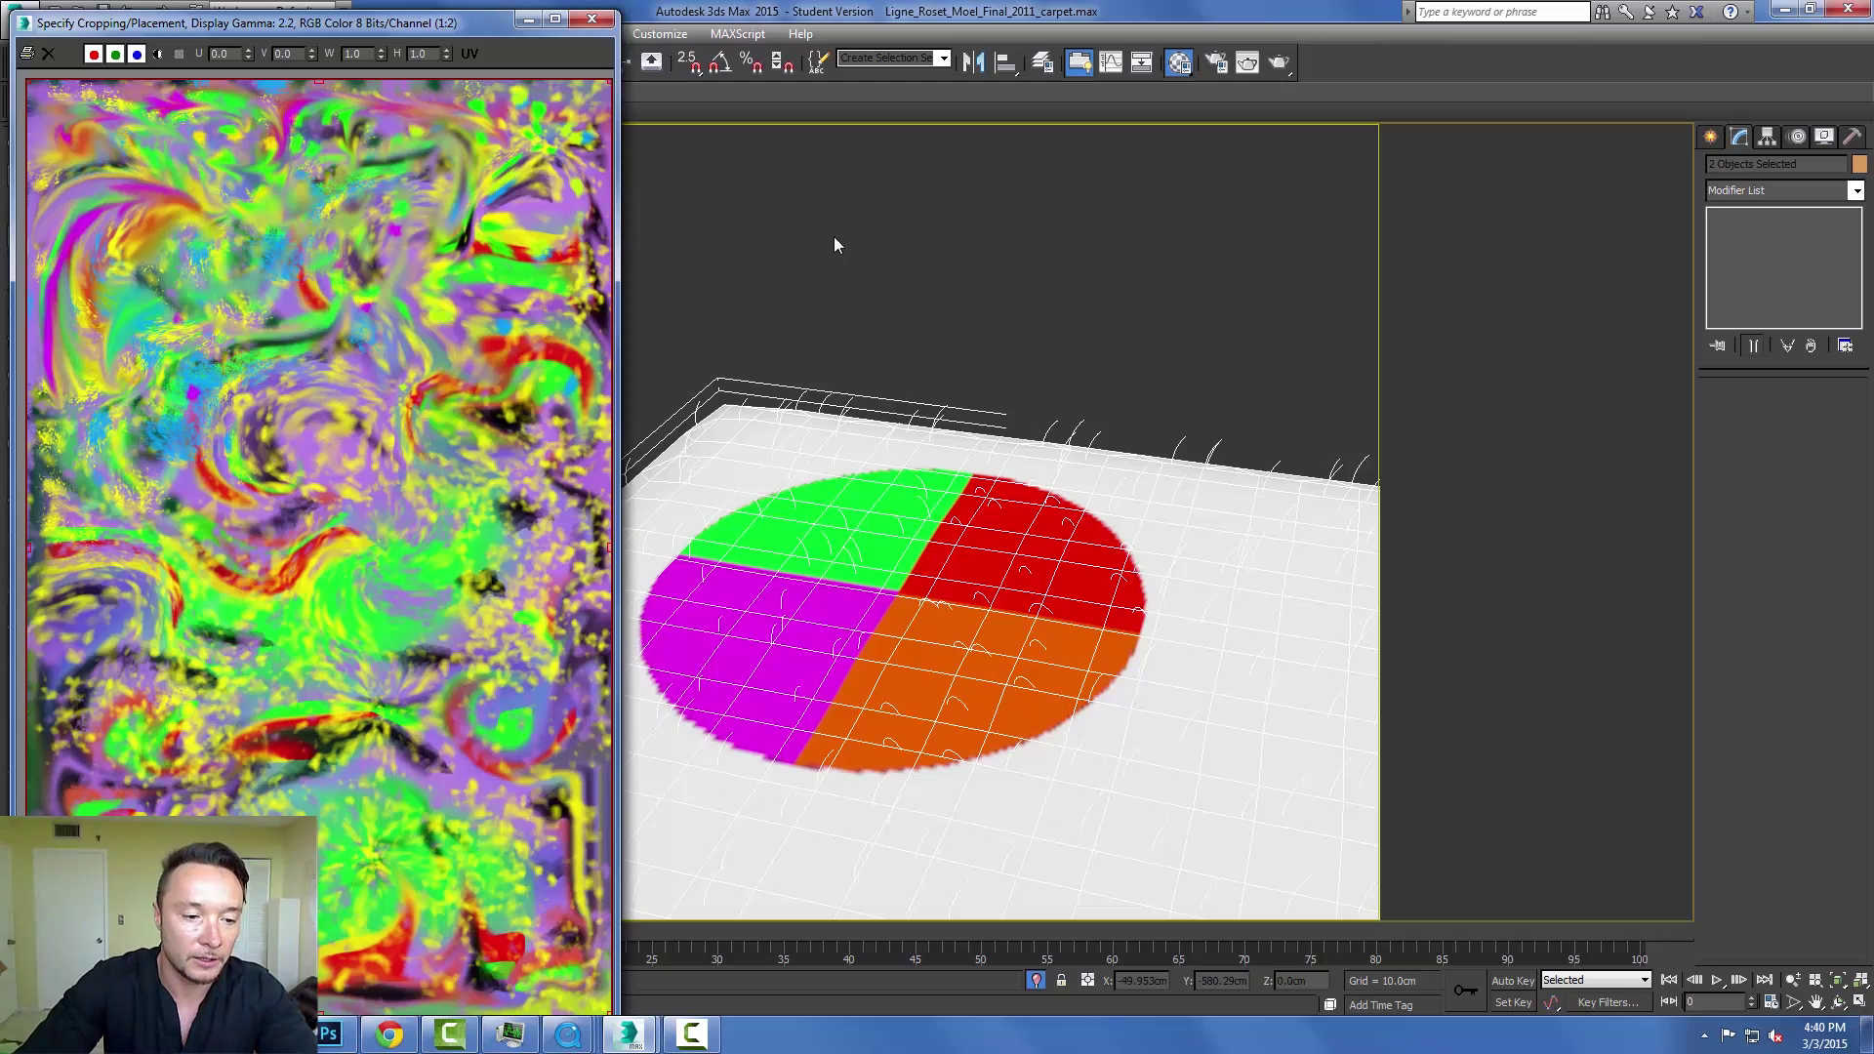
# Open the finished render Ligne_Roset_Moel_FINAL from the project's Renders folder in Photoshop.
pyautogui.hotkey('alt', 'Tab')
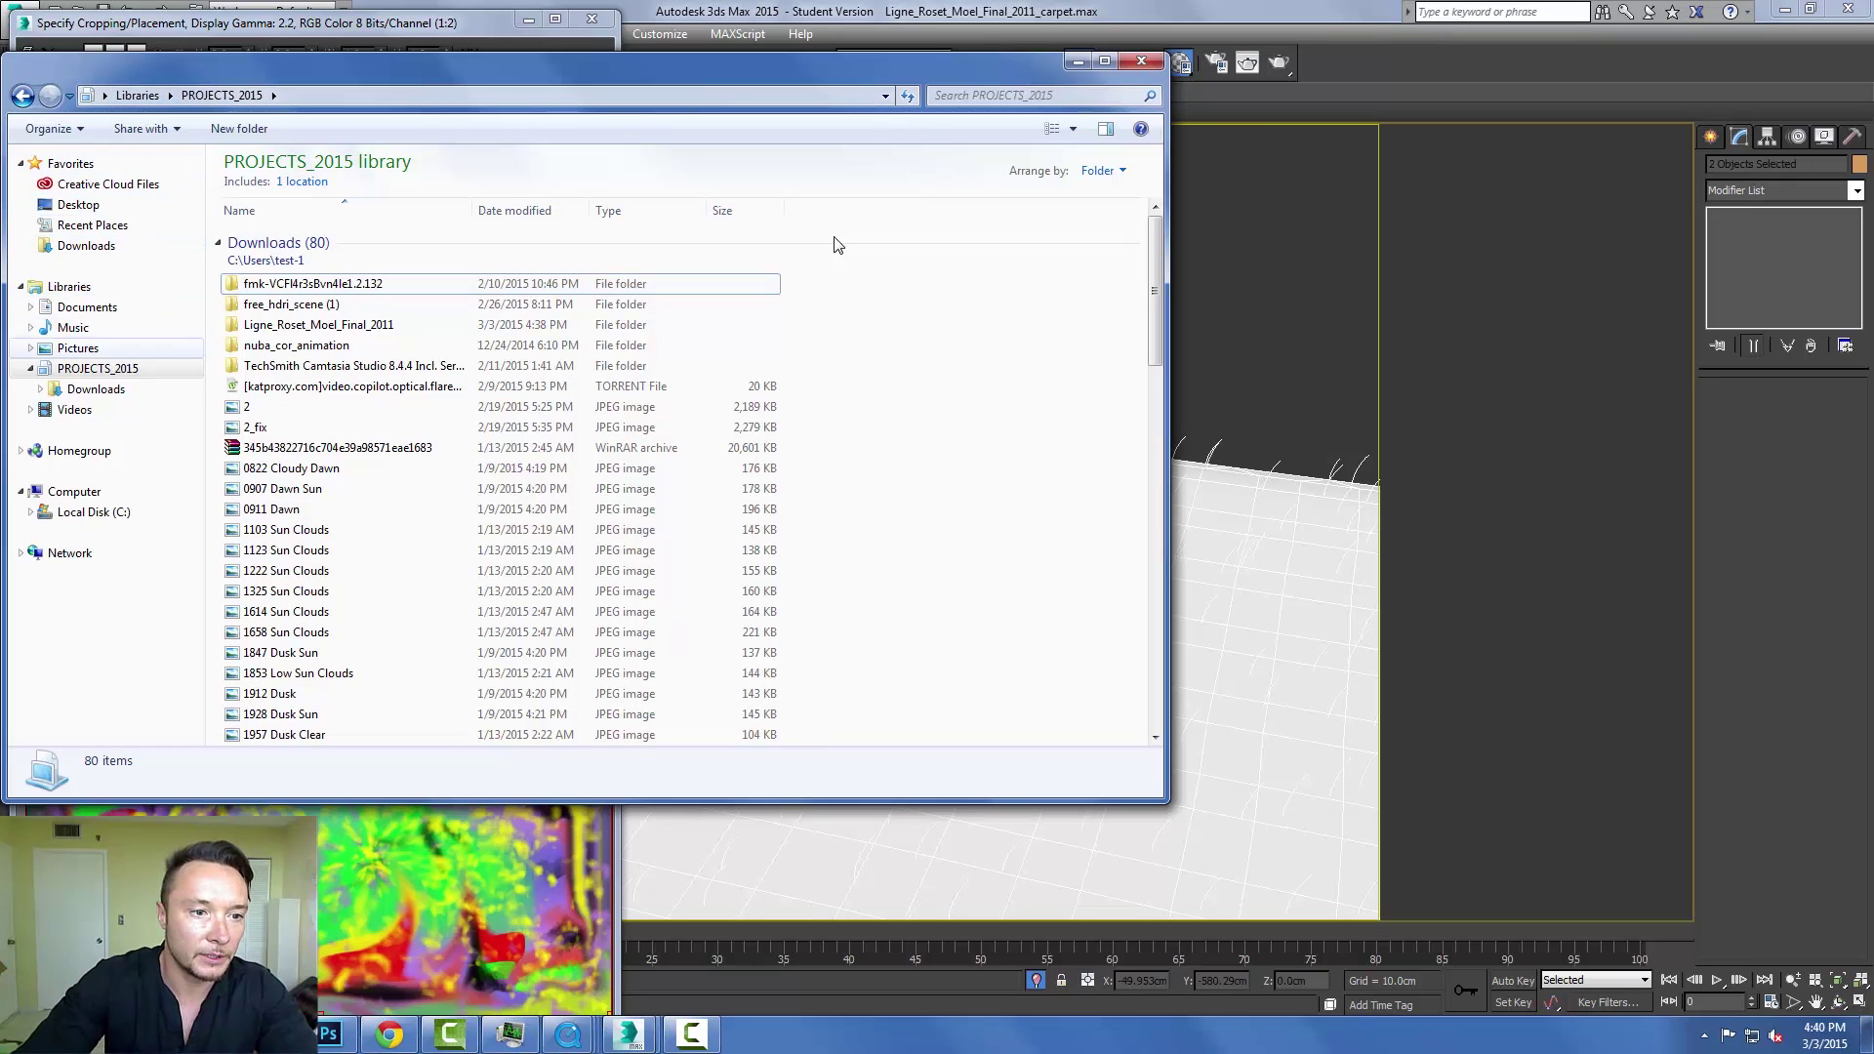
pyautogui.click(96, 389)
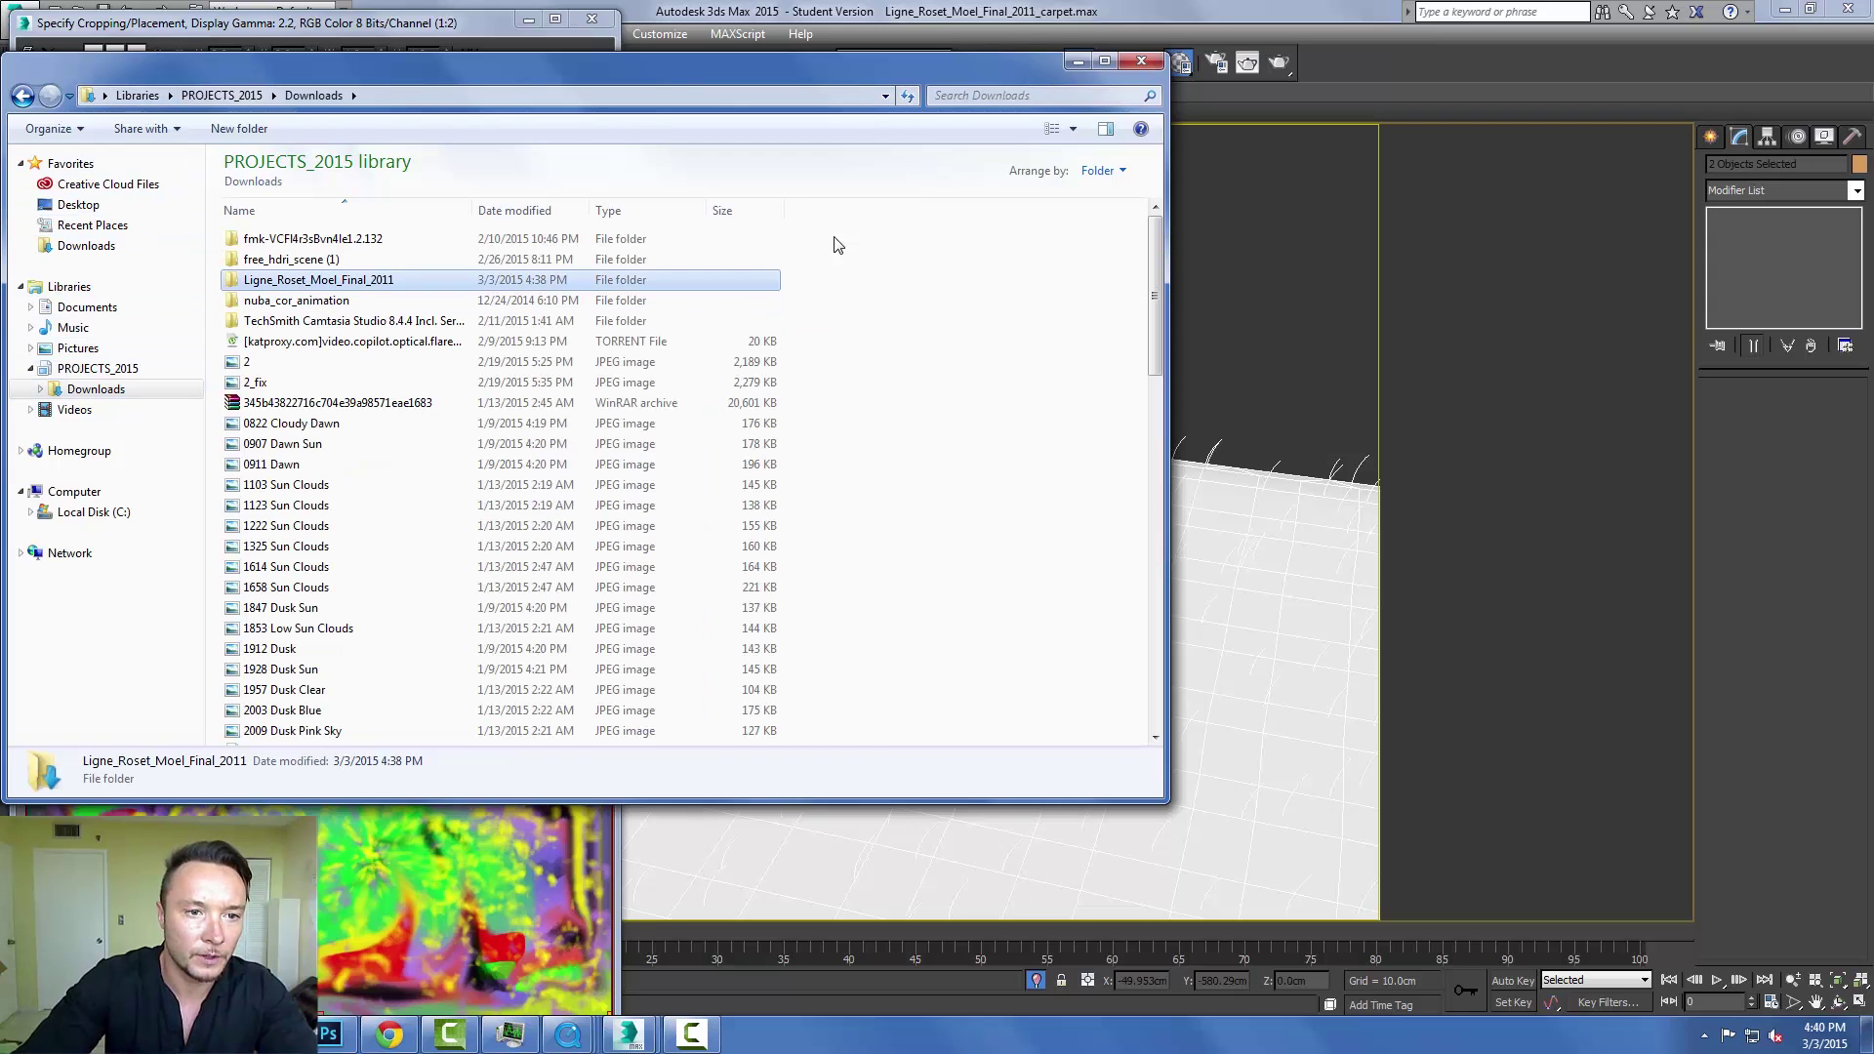
pyautogui.doubleClick(318, 280)
pyautogui.click(265, 260)
pyautogui.doubleClick(265, 259)
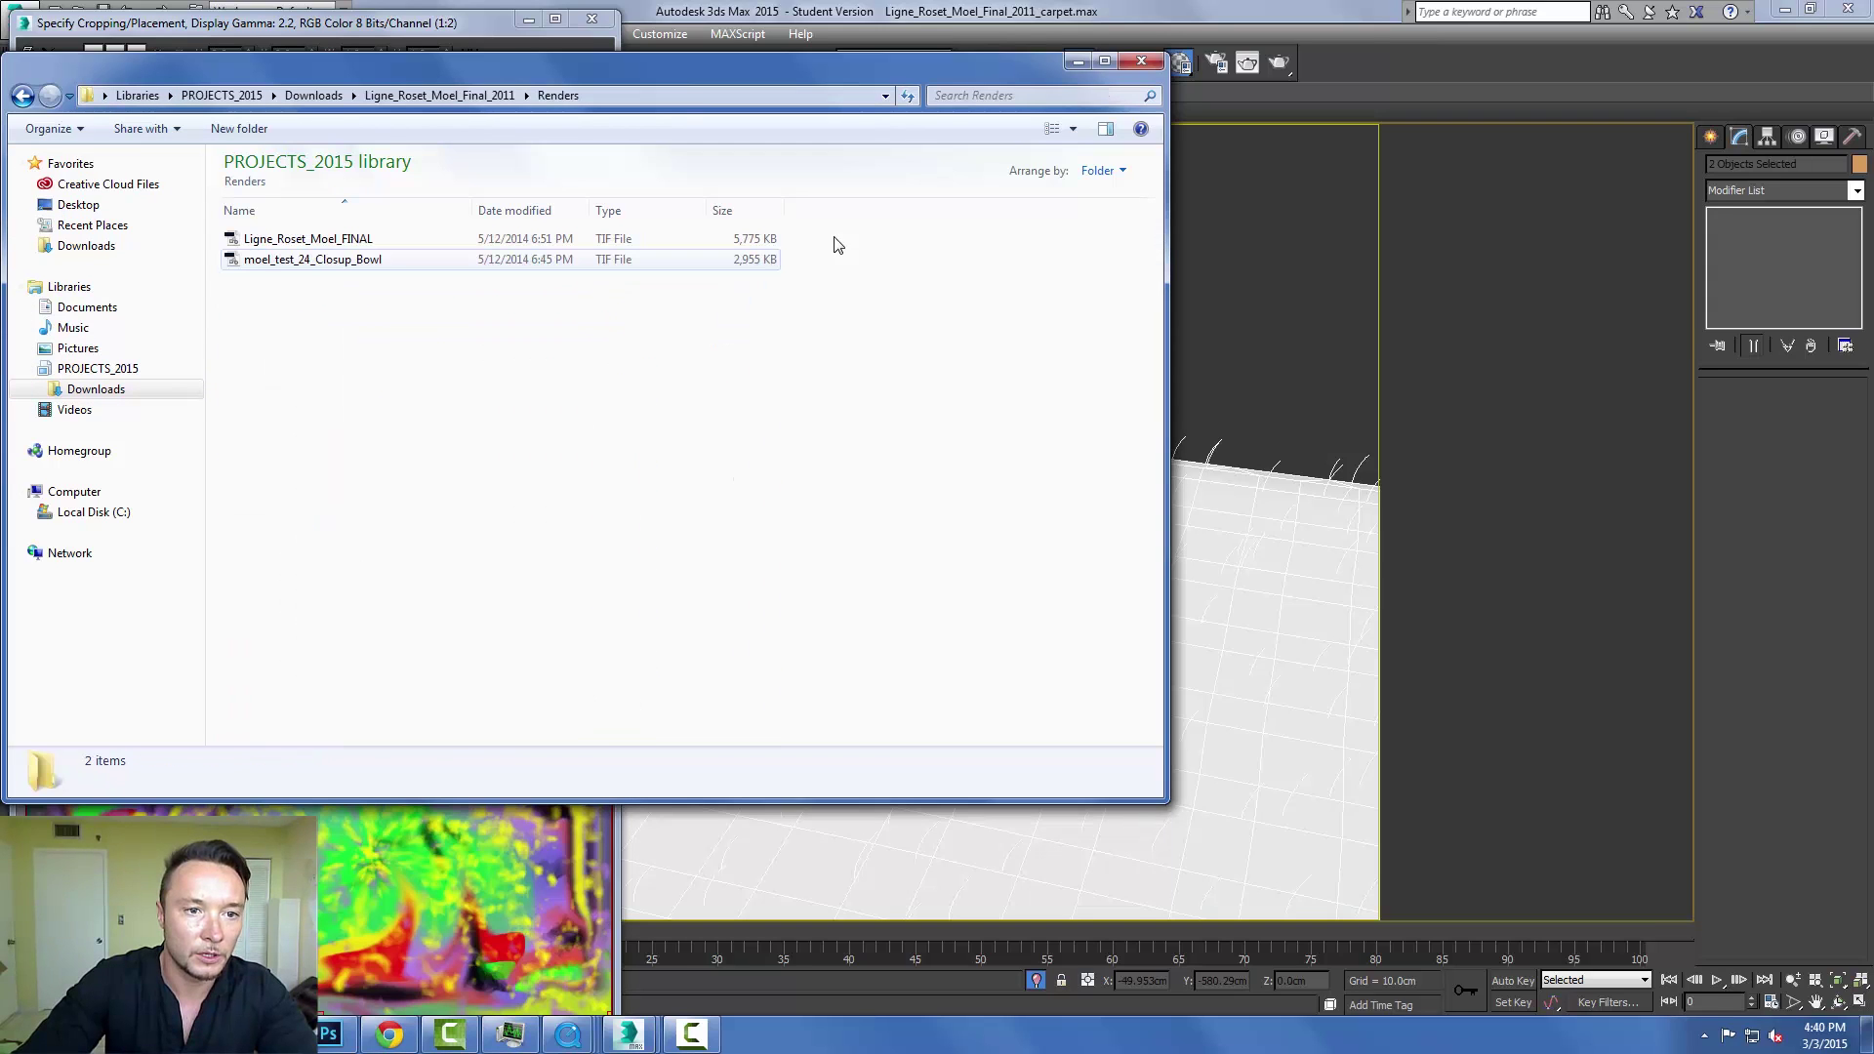
pyautogui.click(307, 239)
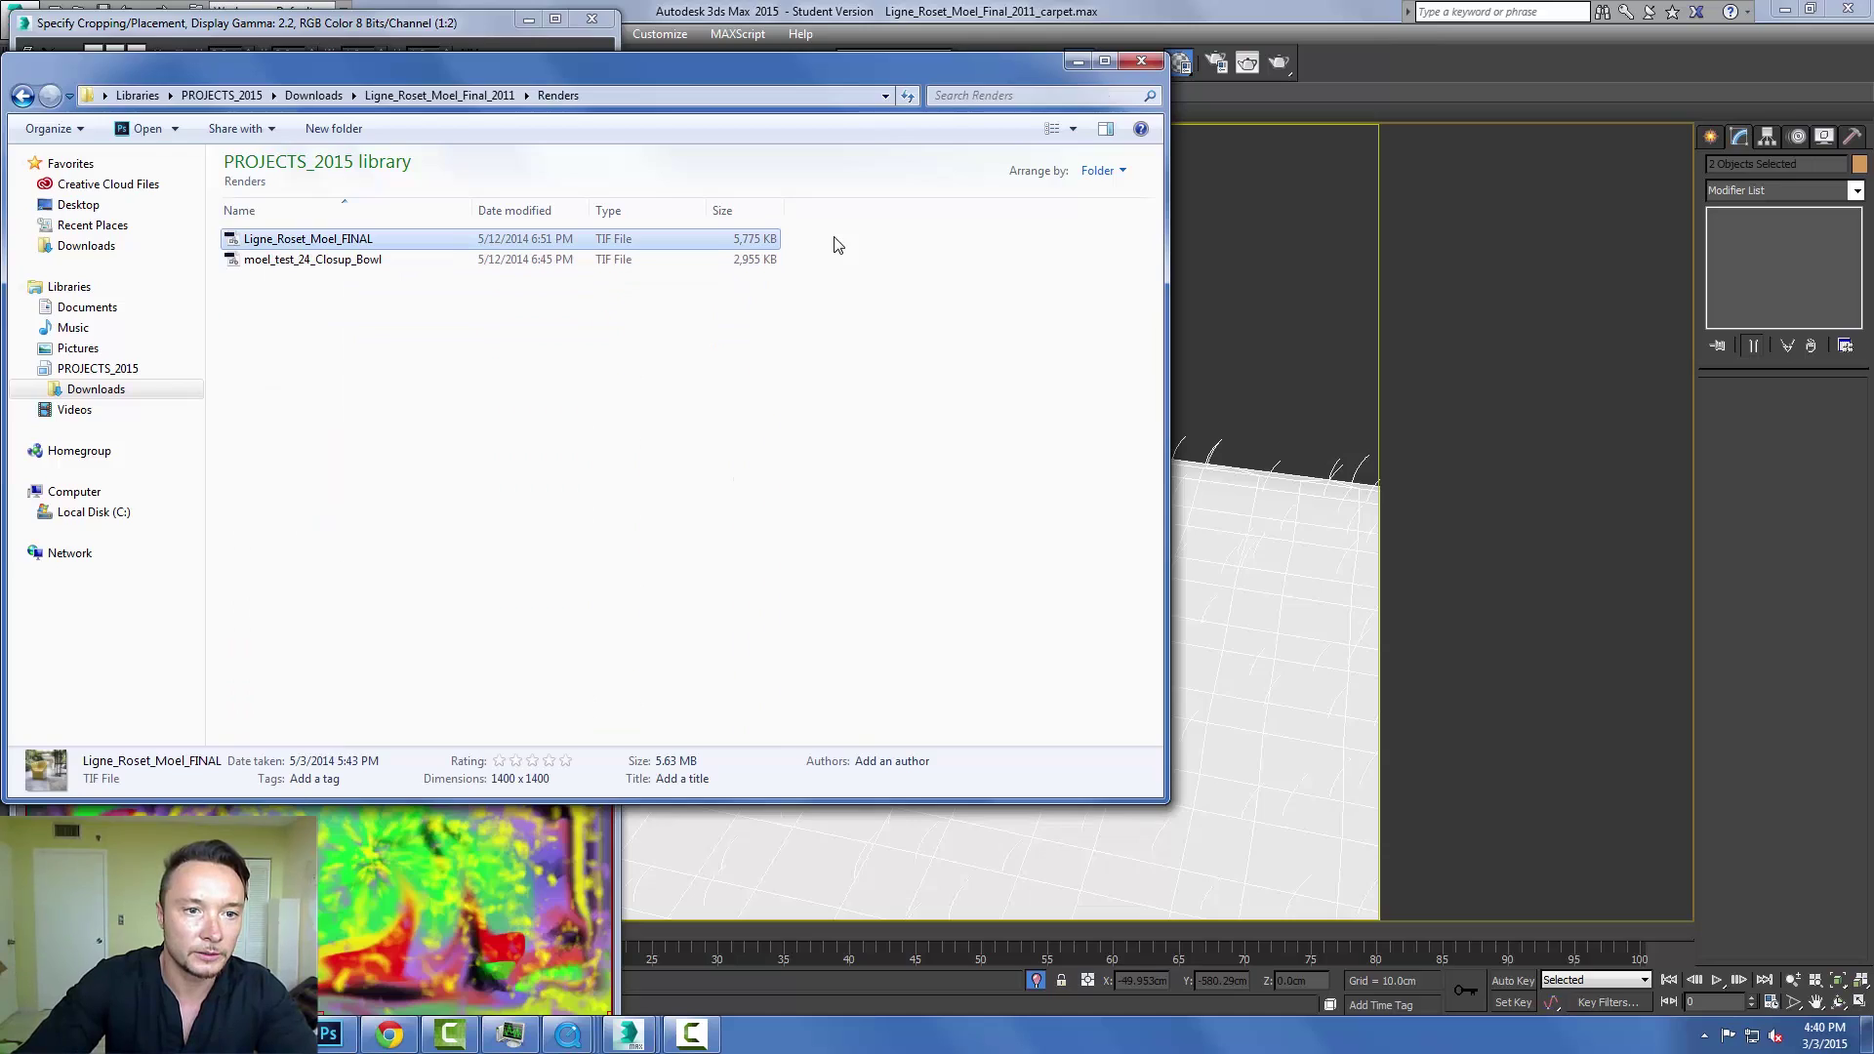
pyautogui.doubleClick(307, 240)
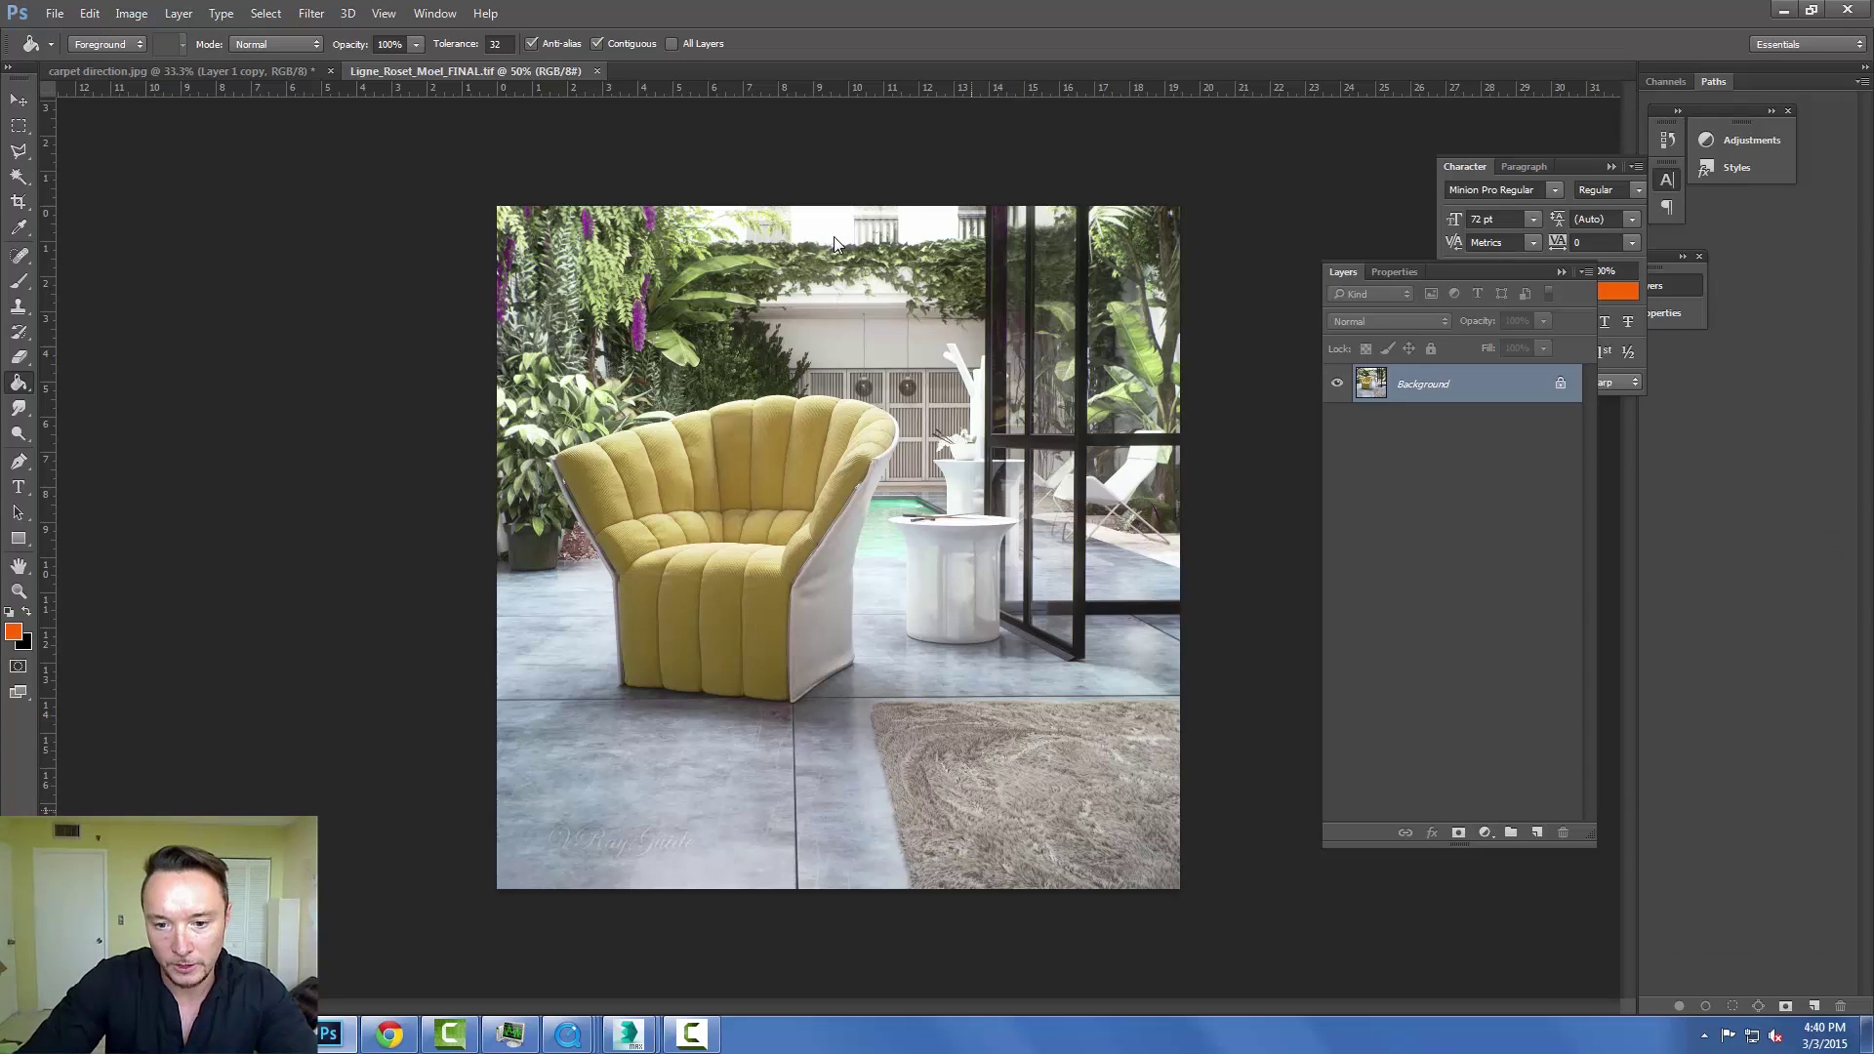
# Examine the swirling carpet pile in the finished render up close and compare it with the MVI_1412 reference video.
pyautogui.keyDown('alt'); pyautogui.scroll(9, 1074, 813); pyautogui.keyUp('alt')
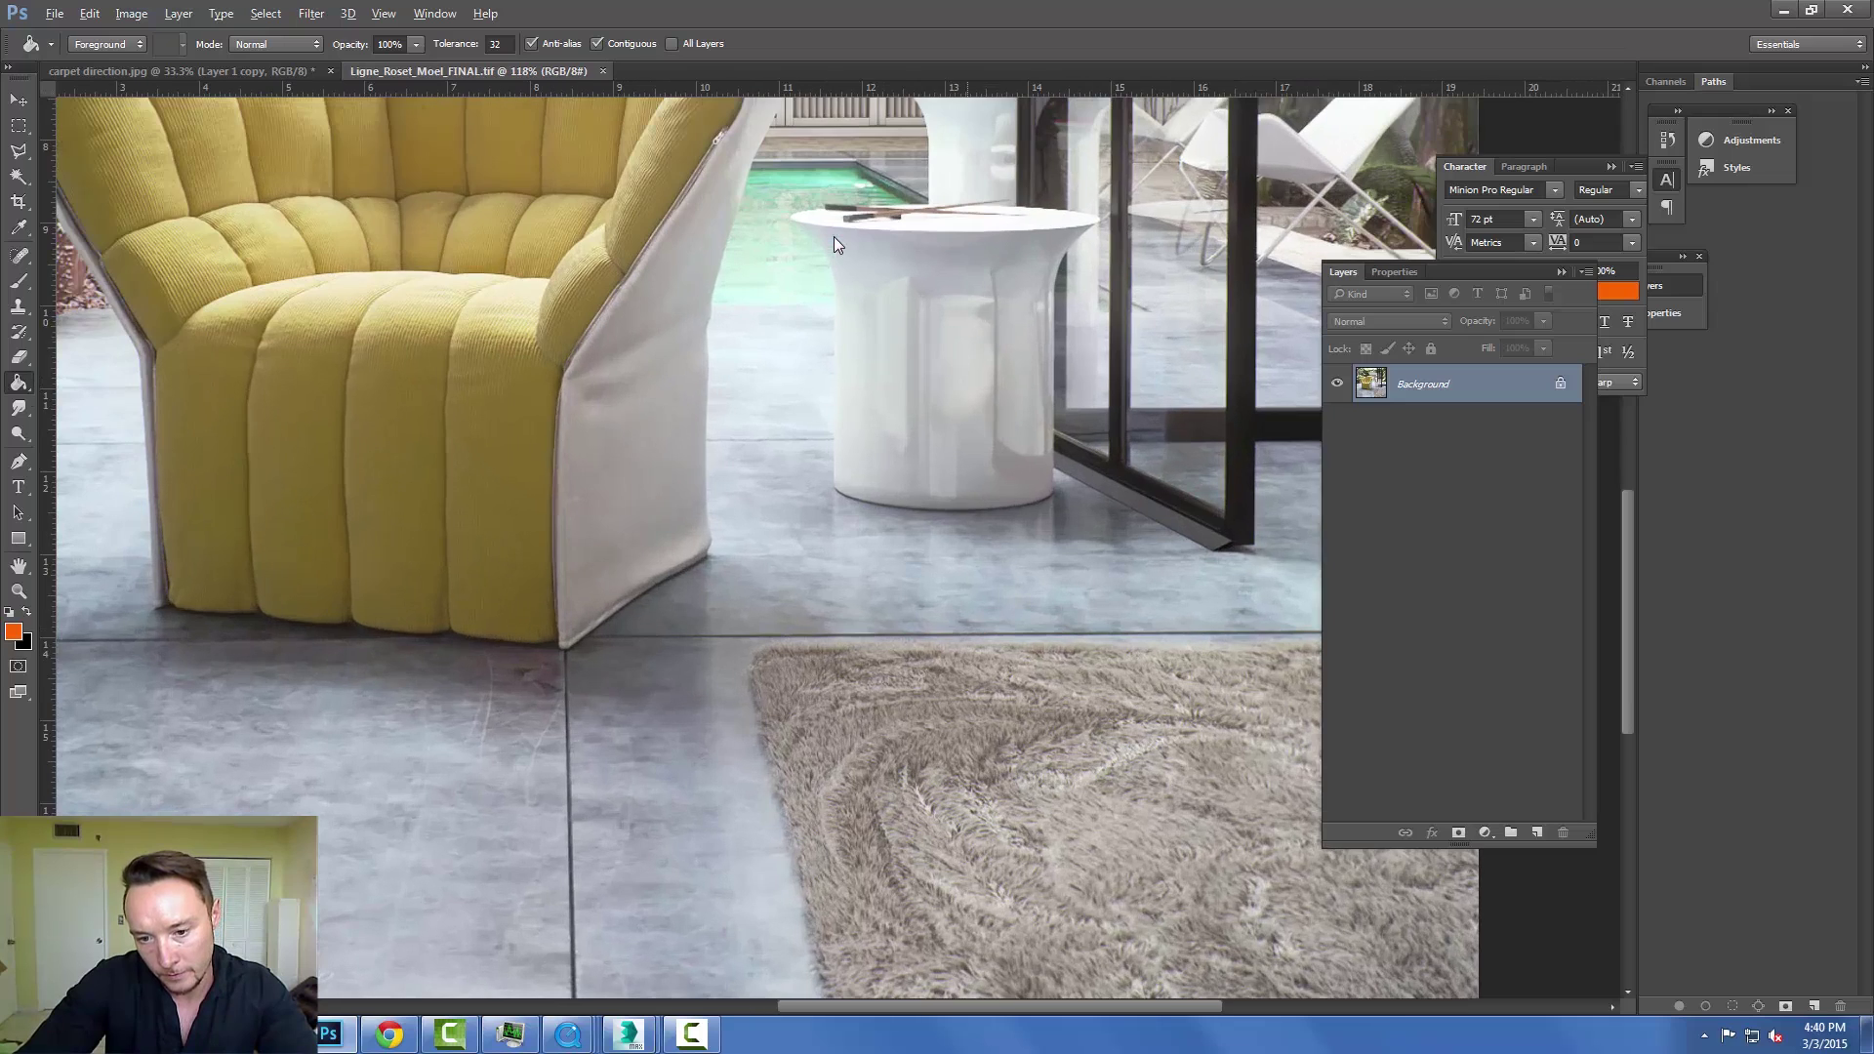
pyautogui.moveTo(1038, 600); pyautogui.dragTo(743, 477)
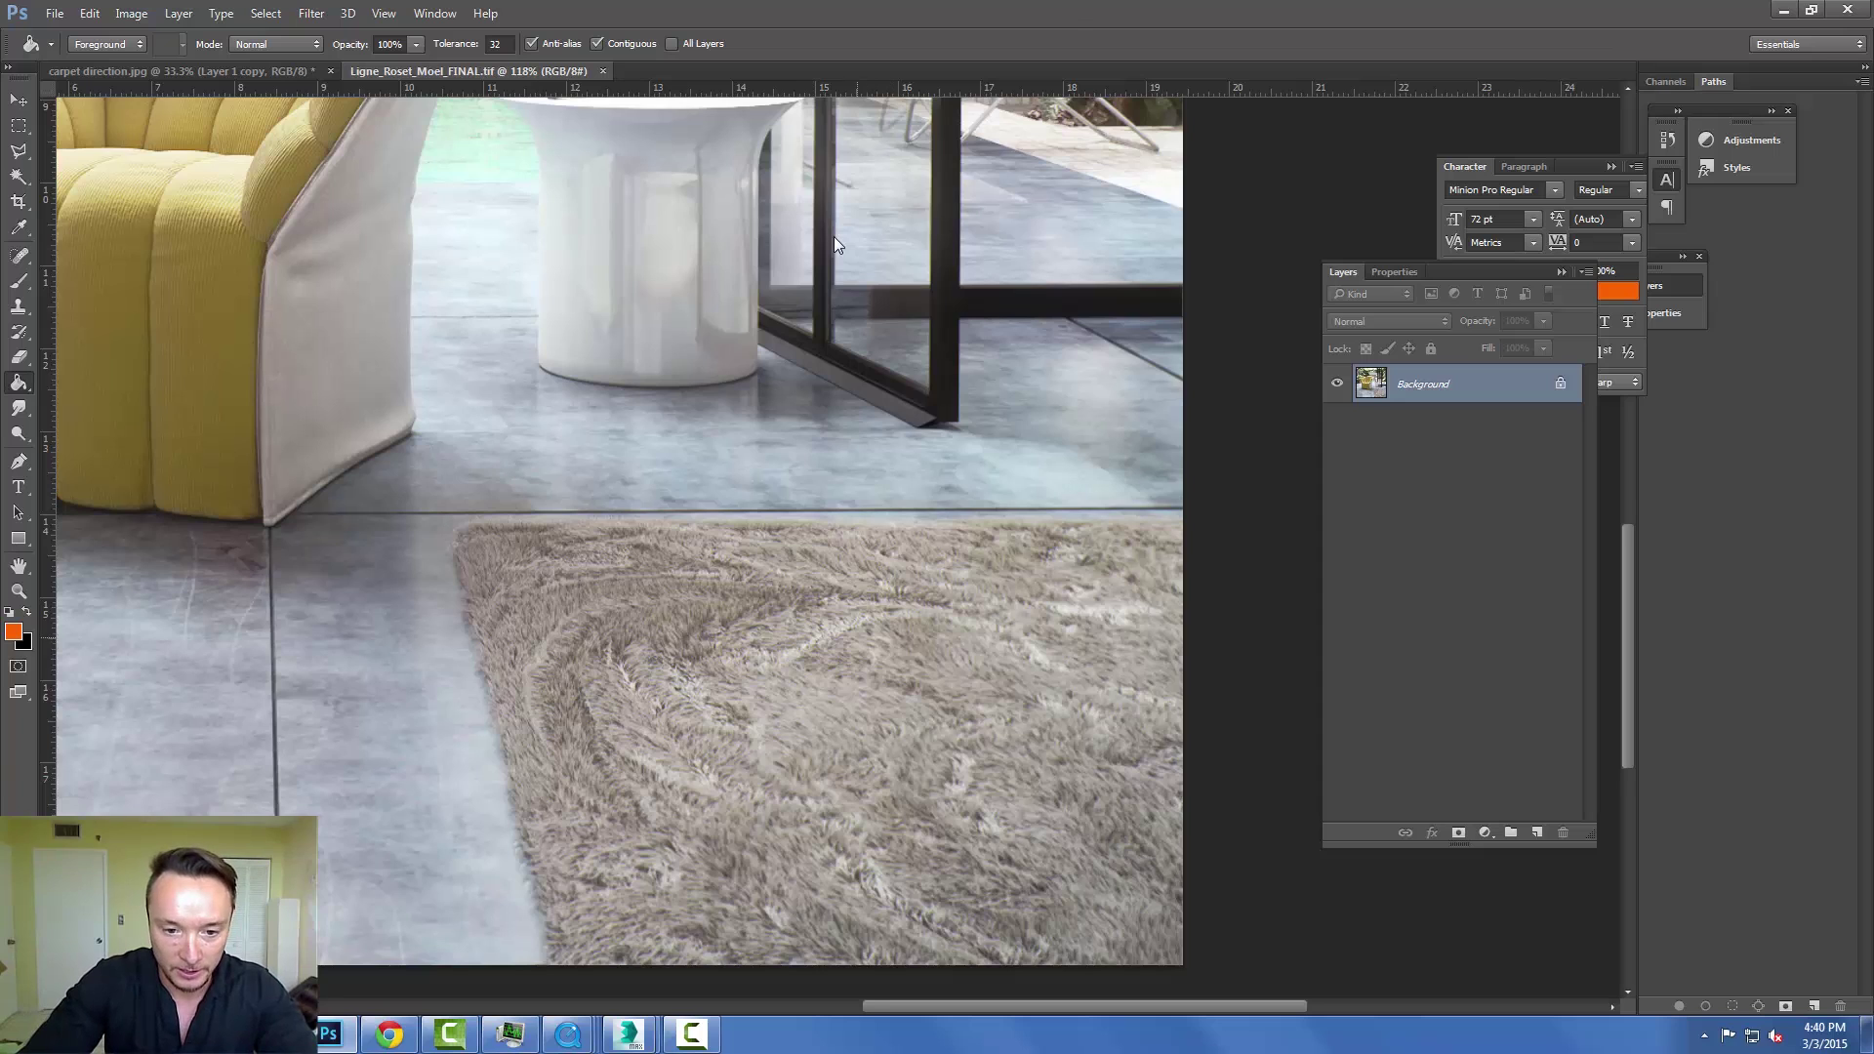
pyautogui.keyDown('alt'); pyautogui.scroll(-3, 835, 244); pyautogui.keyUp('alt')
pyautogui.keyDown('alt'); pyautogui.scroll(3, 835, 244); pyautogui.keyUp('alt')
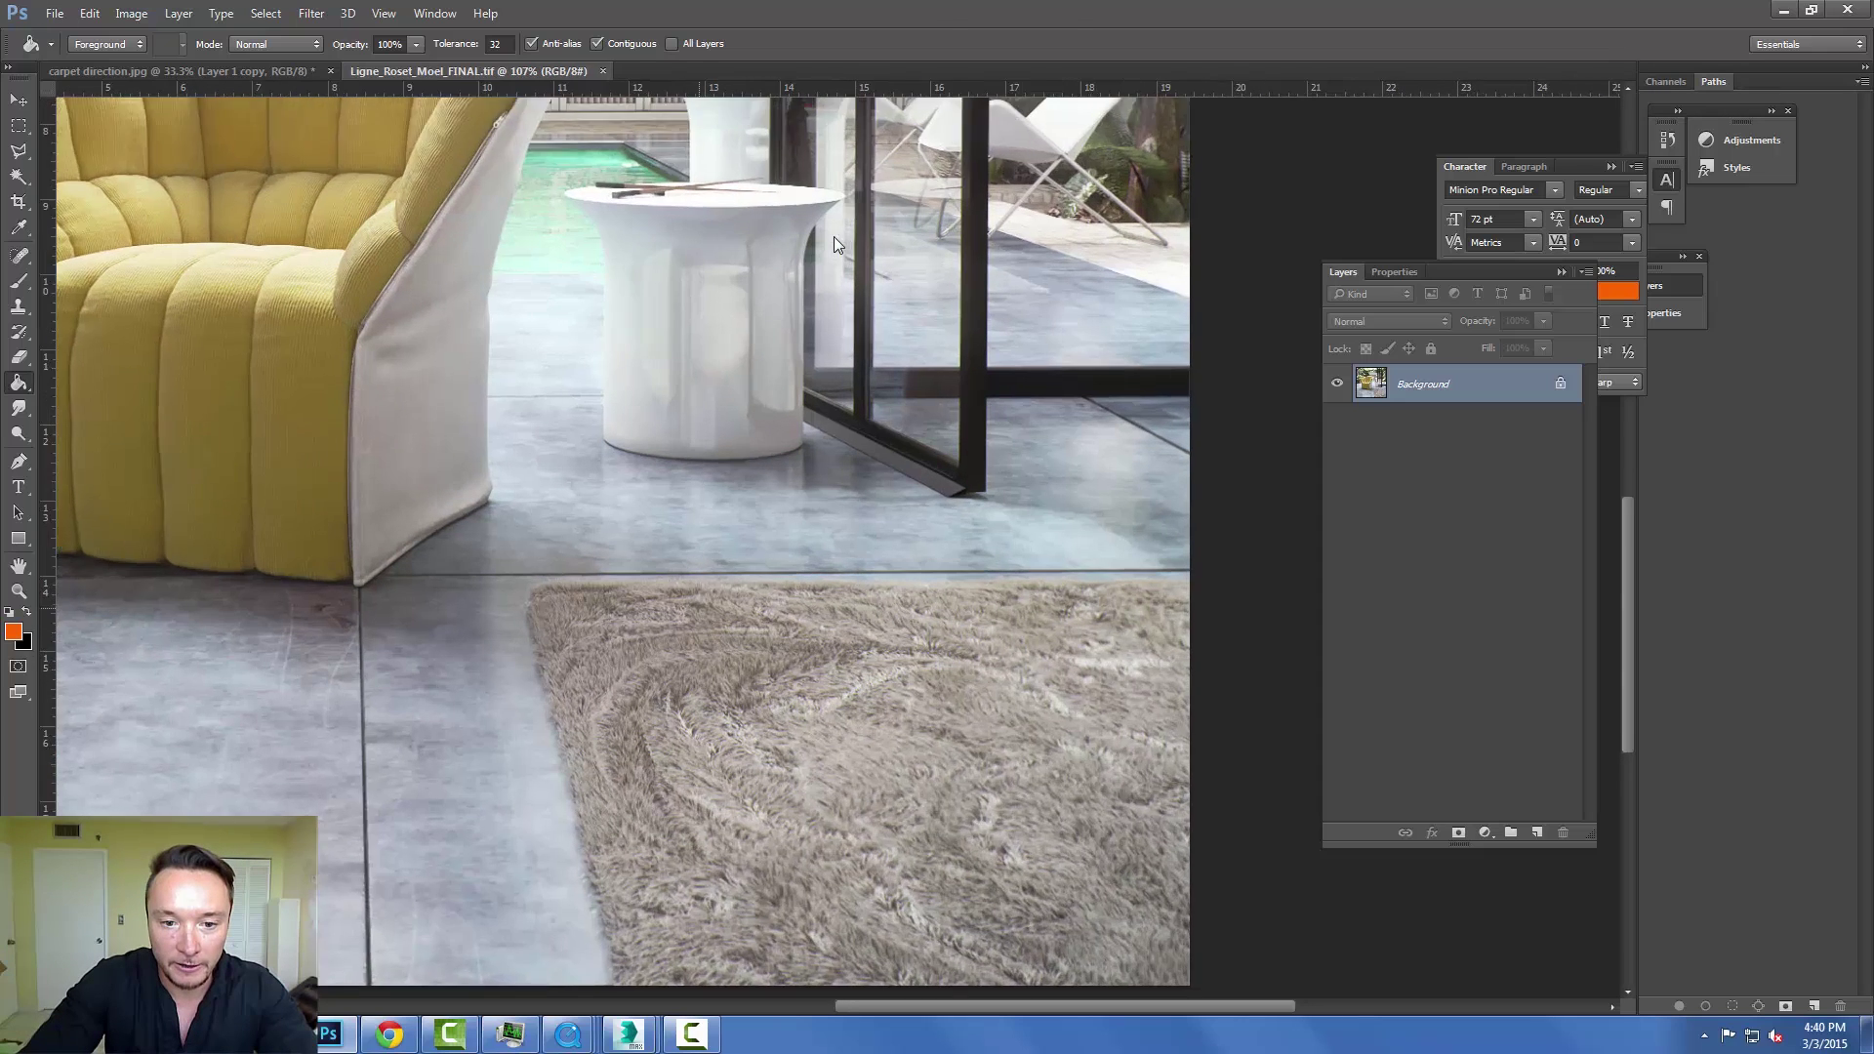
pyautogui.keyDown('alt'); pyautogui.scroll(-2, 834, 244); pyautogui.keyUp('alt')
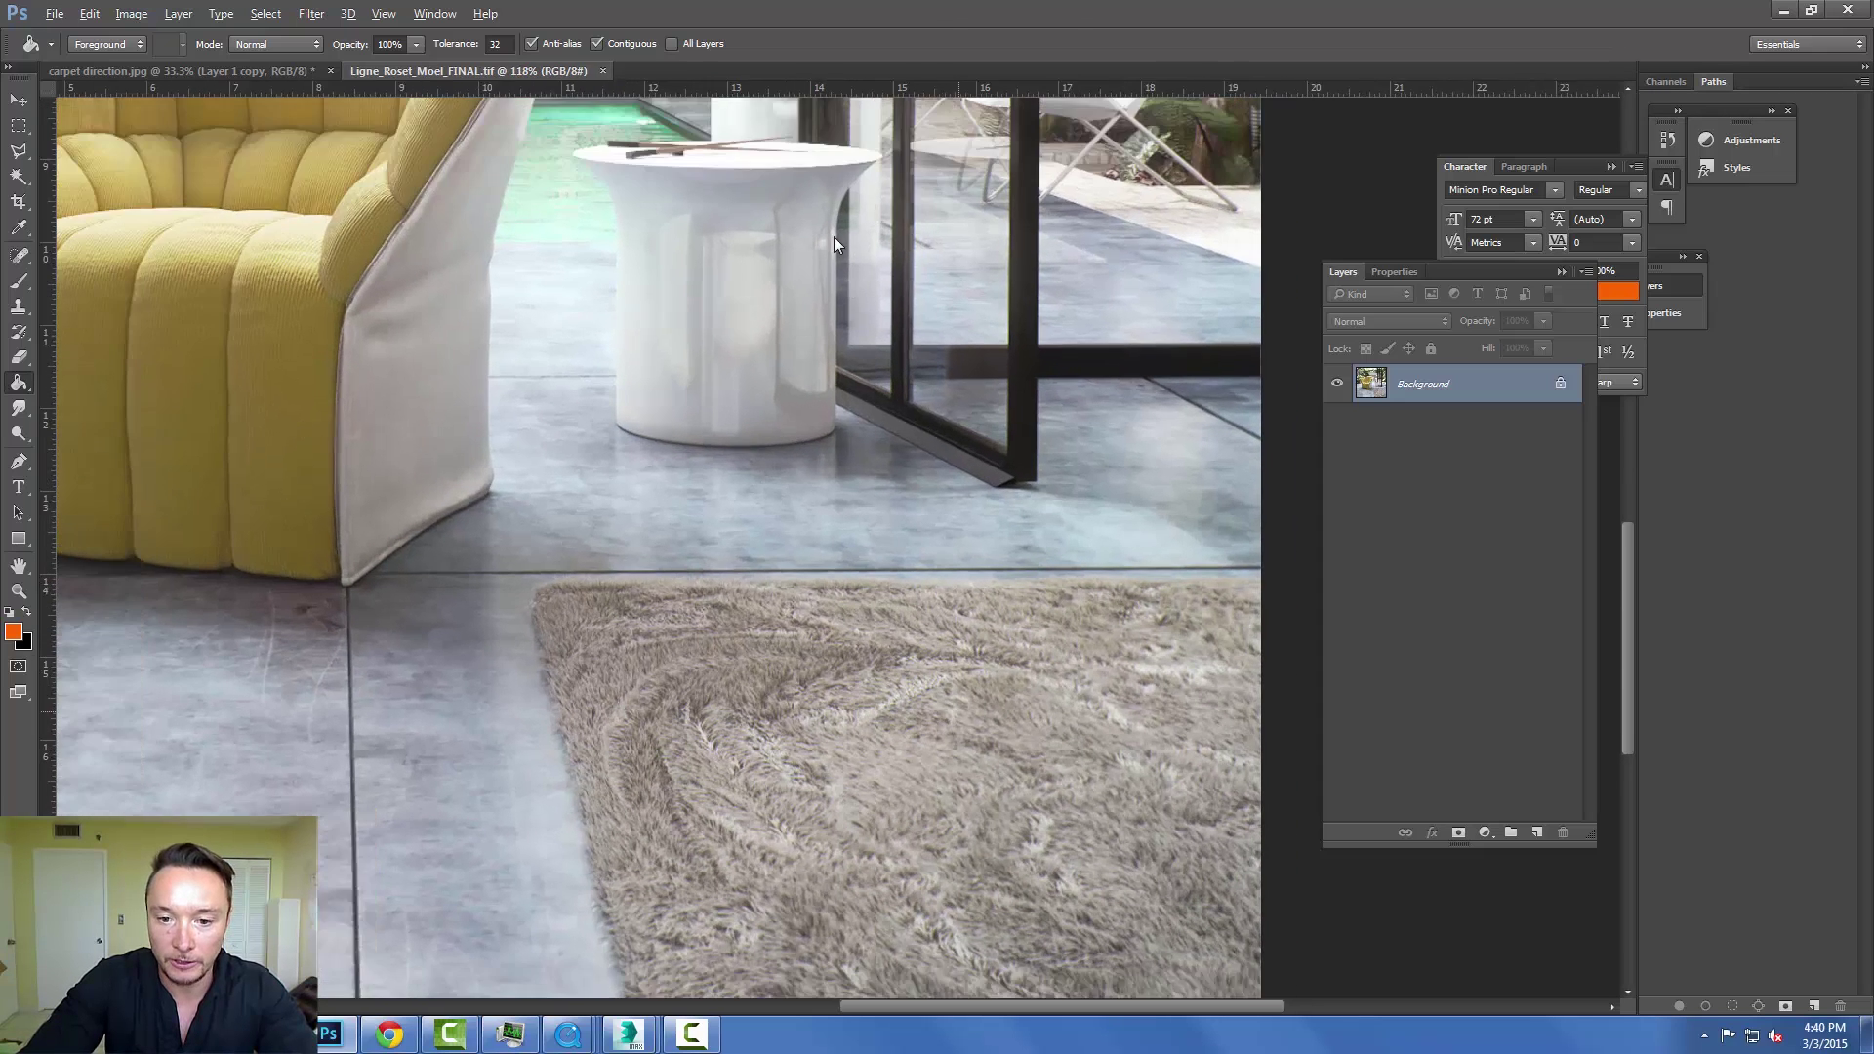
pyautogui.press('super+9')
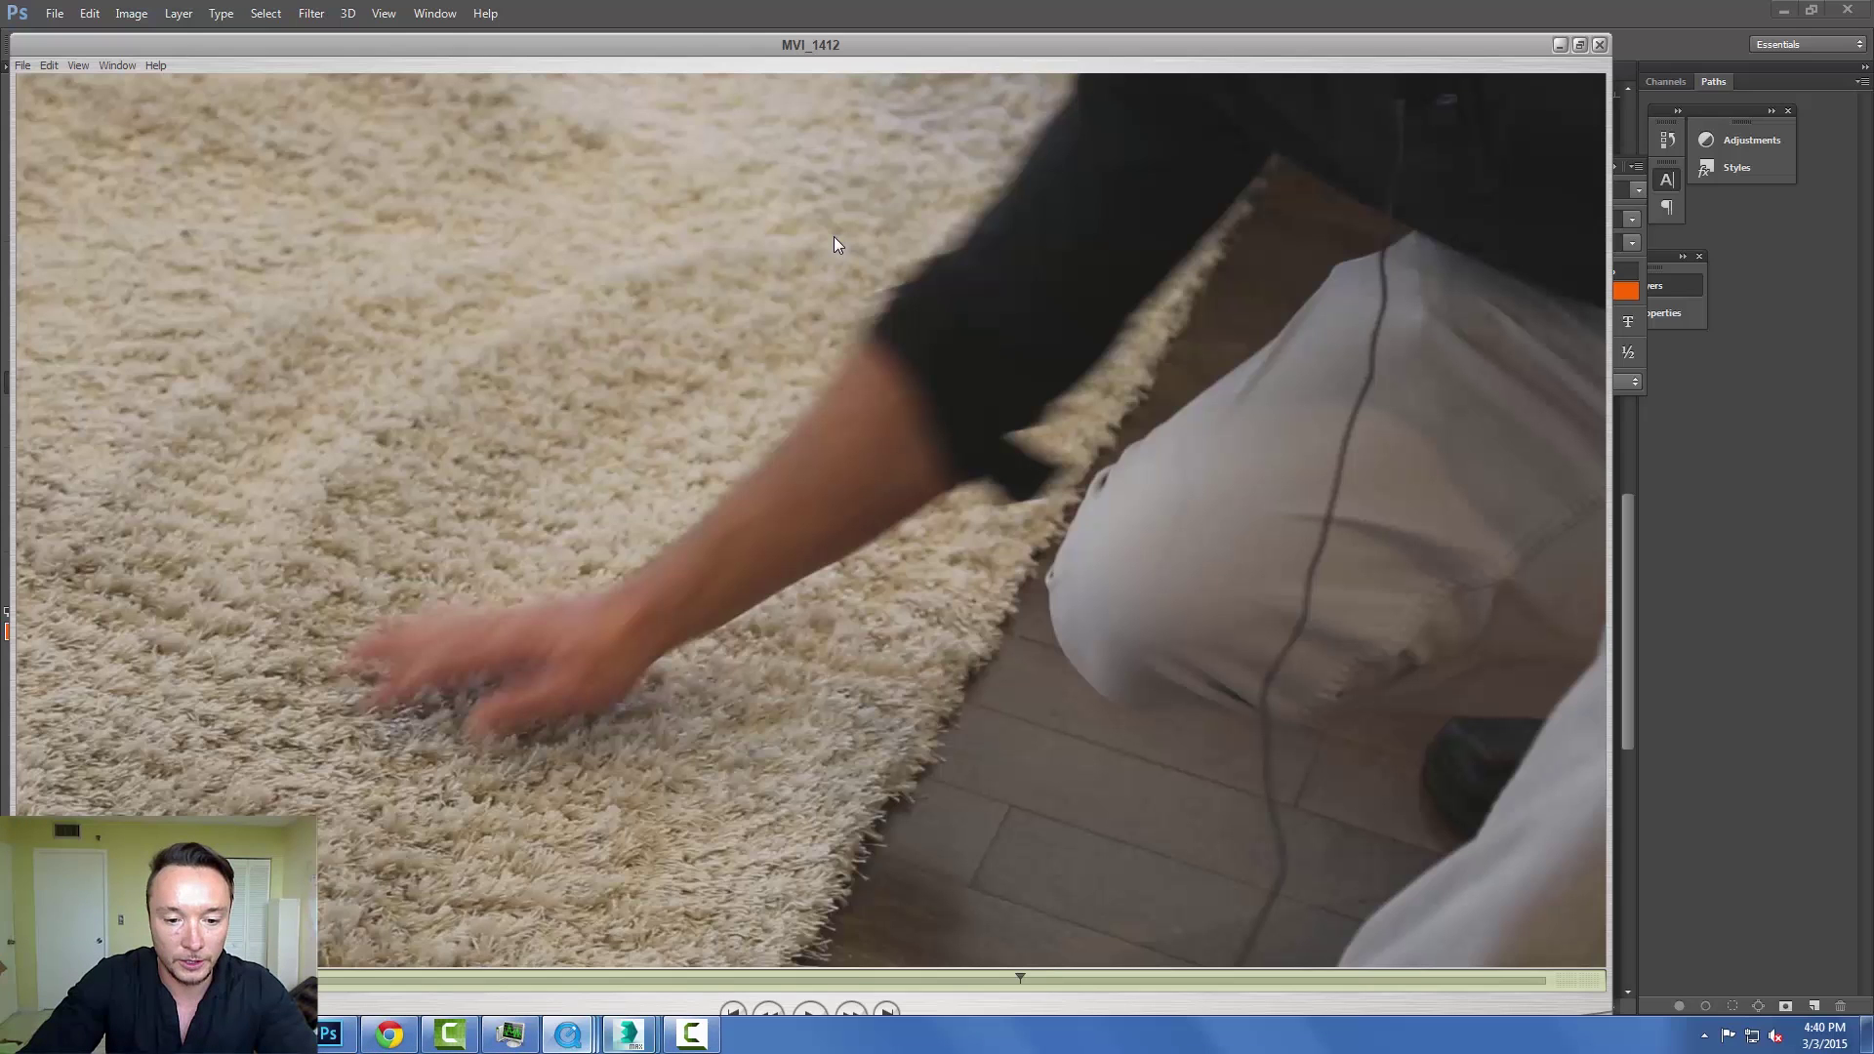
# Switch to 3ds Max, close the bitmap preview and show the isolated carpet through VRayPhysicalCamera001.
pyautogui.press('super+6')
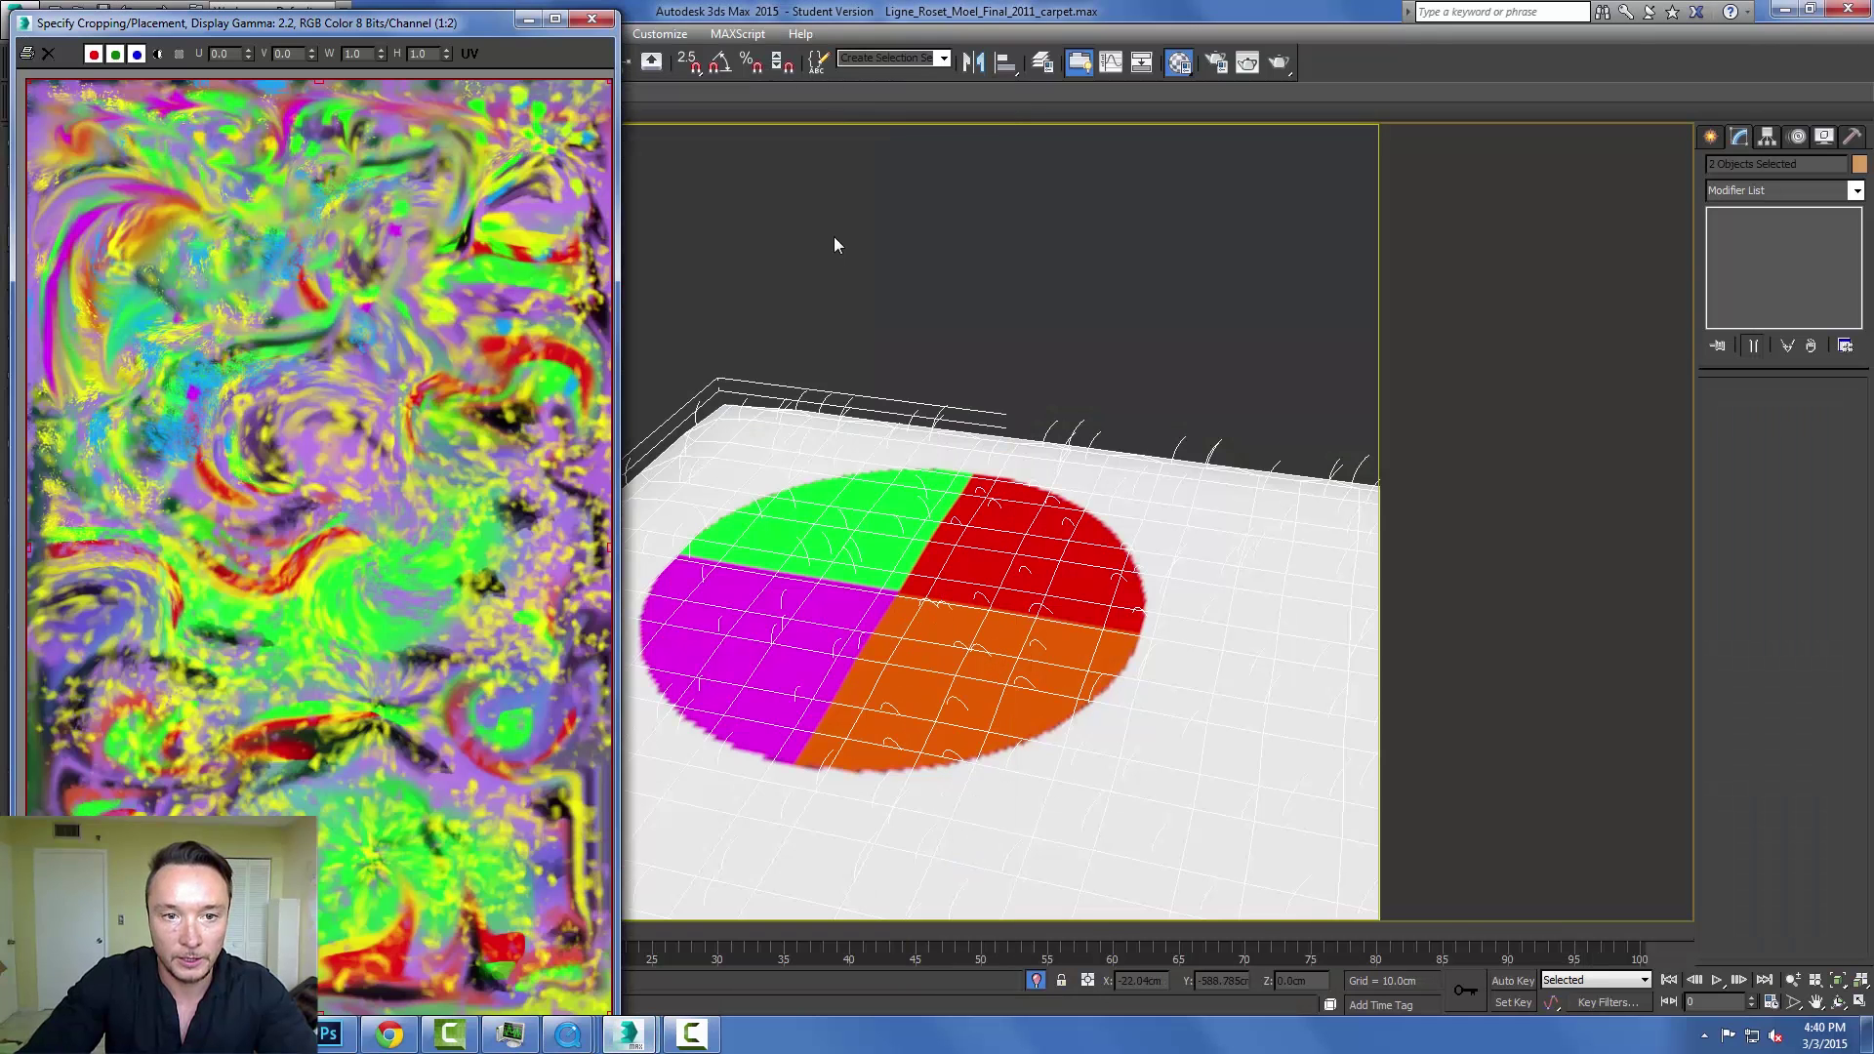
pyautogui.hotkey('alt', 'F4')
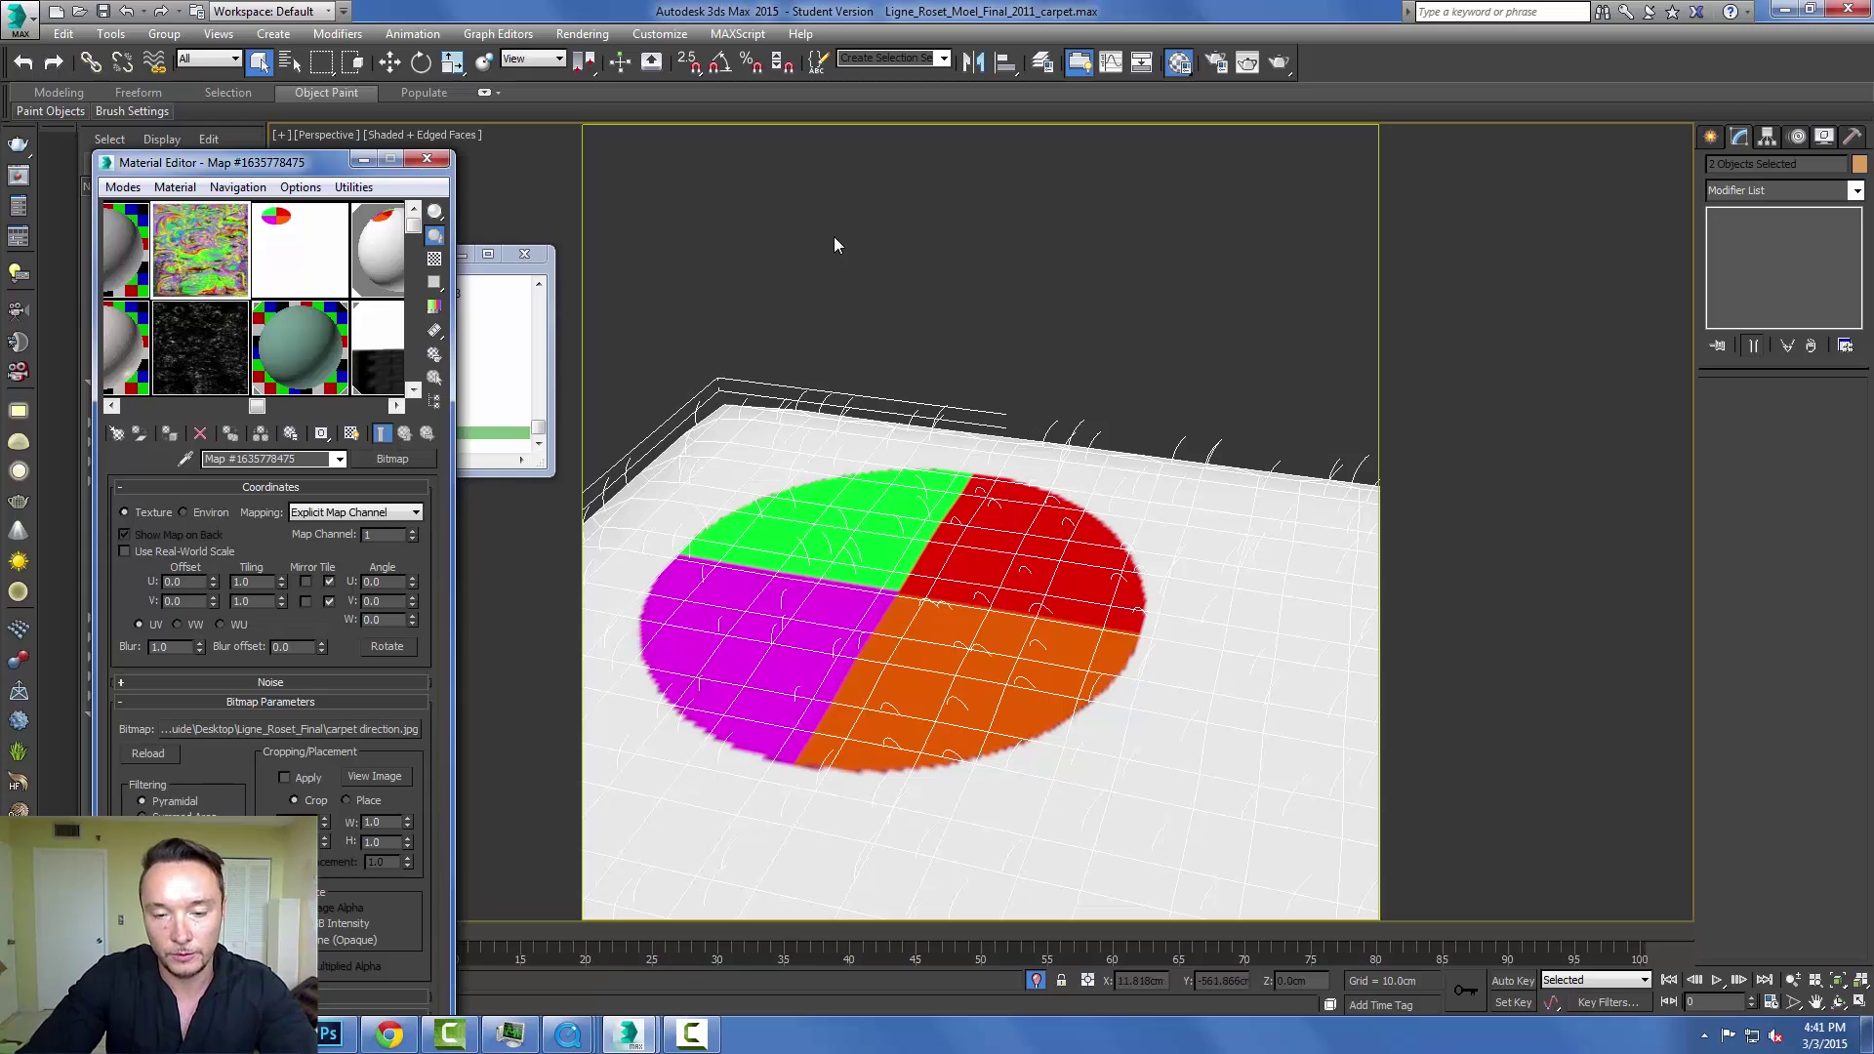
pyautogui.press('c')
pyautogui.press('Return')
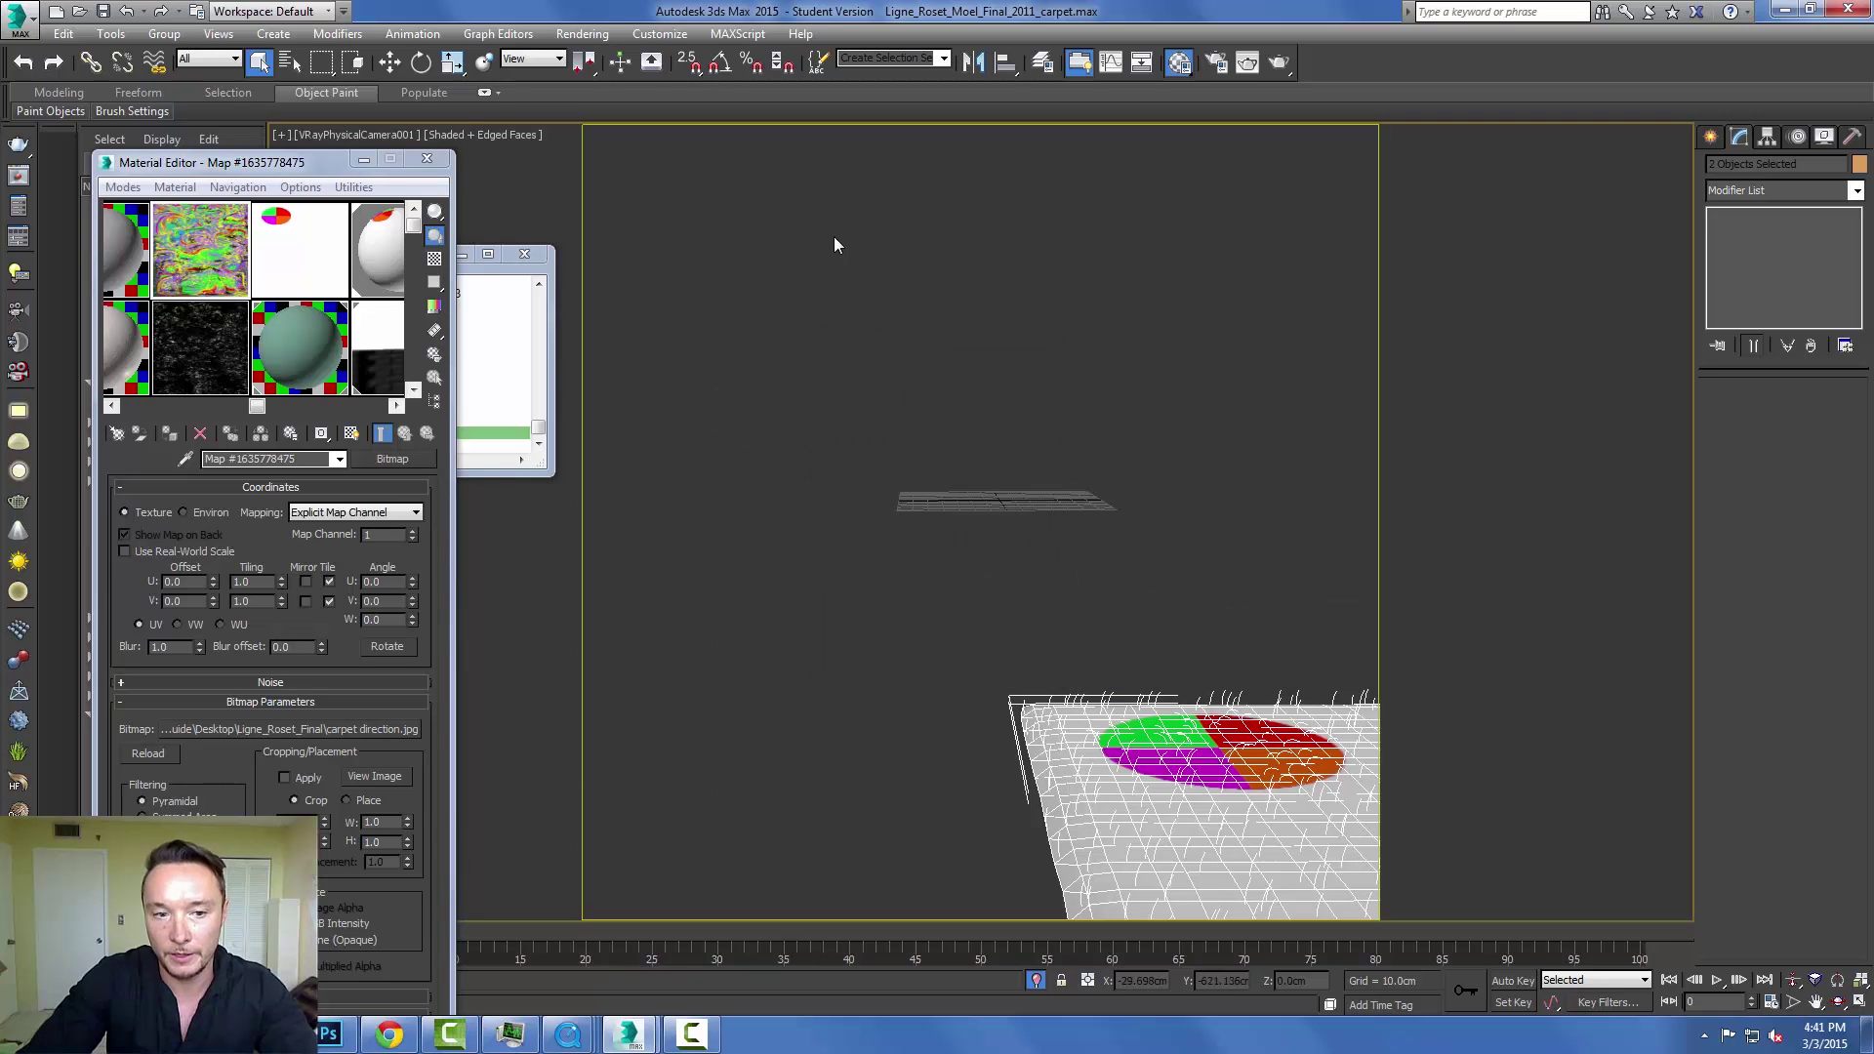
# Assign the light VRayMtl Material #10 to the carpet mesh.
pyautogui.click(133, 341)
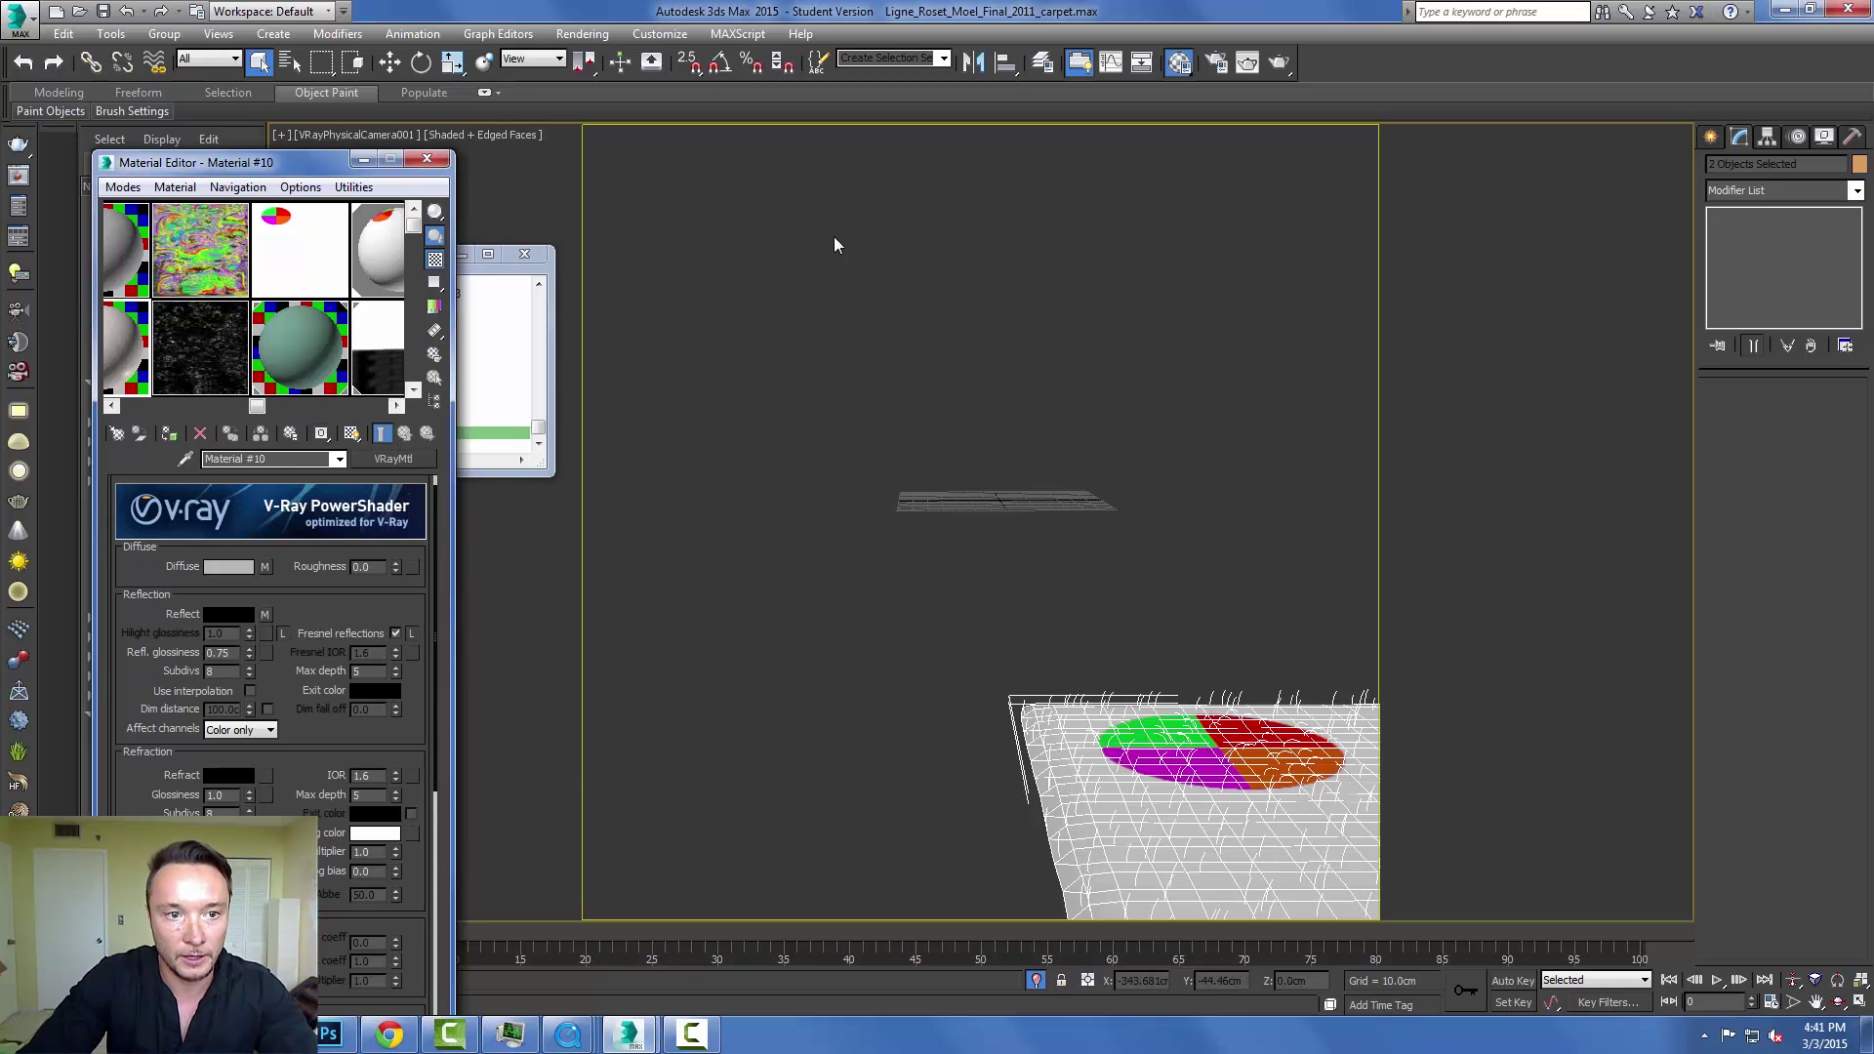
pyautogui.moveTo(234, 163); pyautogui.dragTo(438, 126)
pyautogui.moveTo(461, 369); pyautogui.dragTo(399, 368)
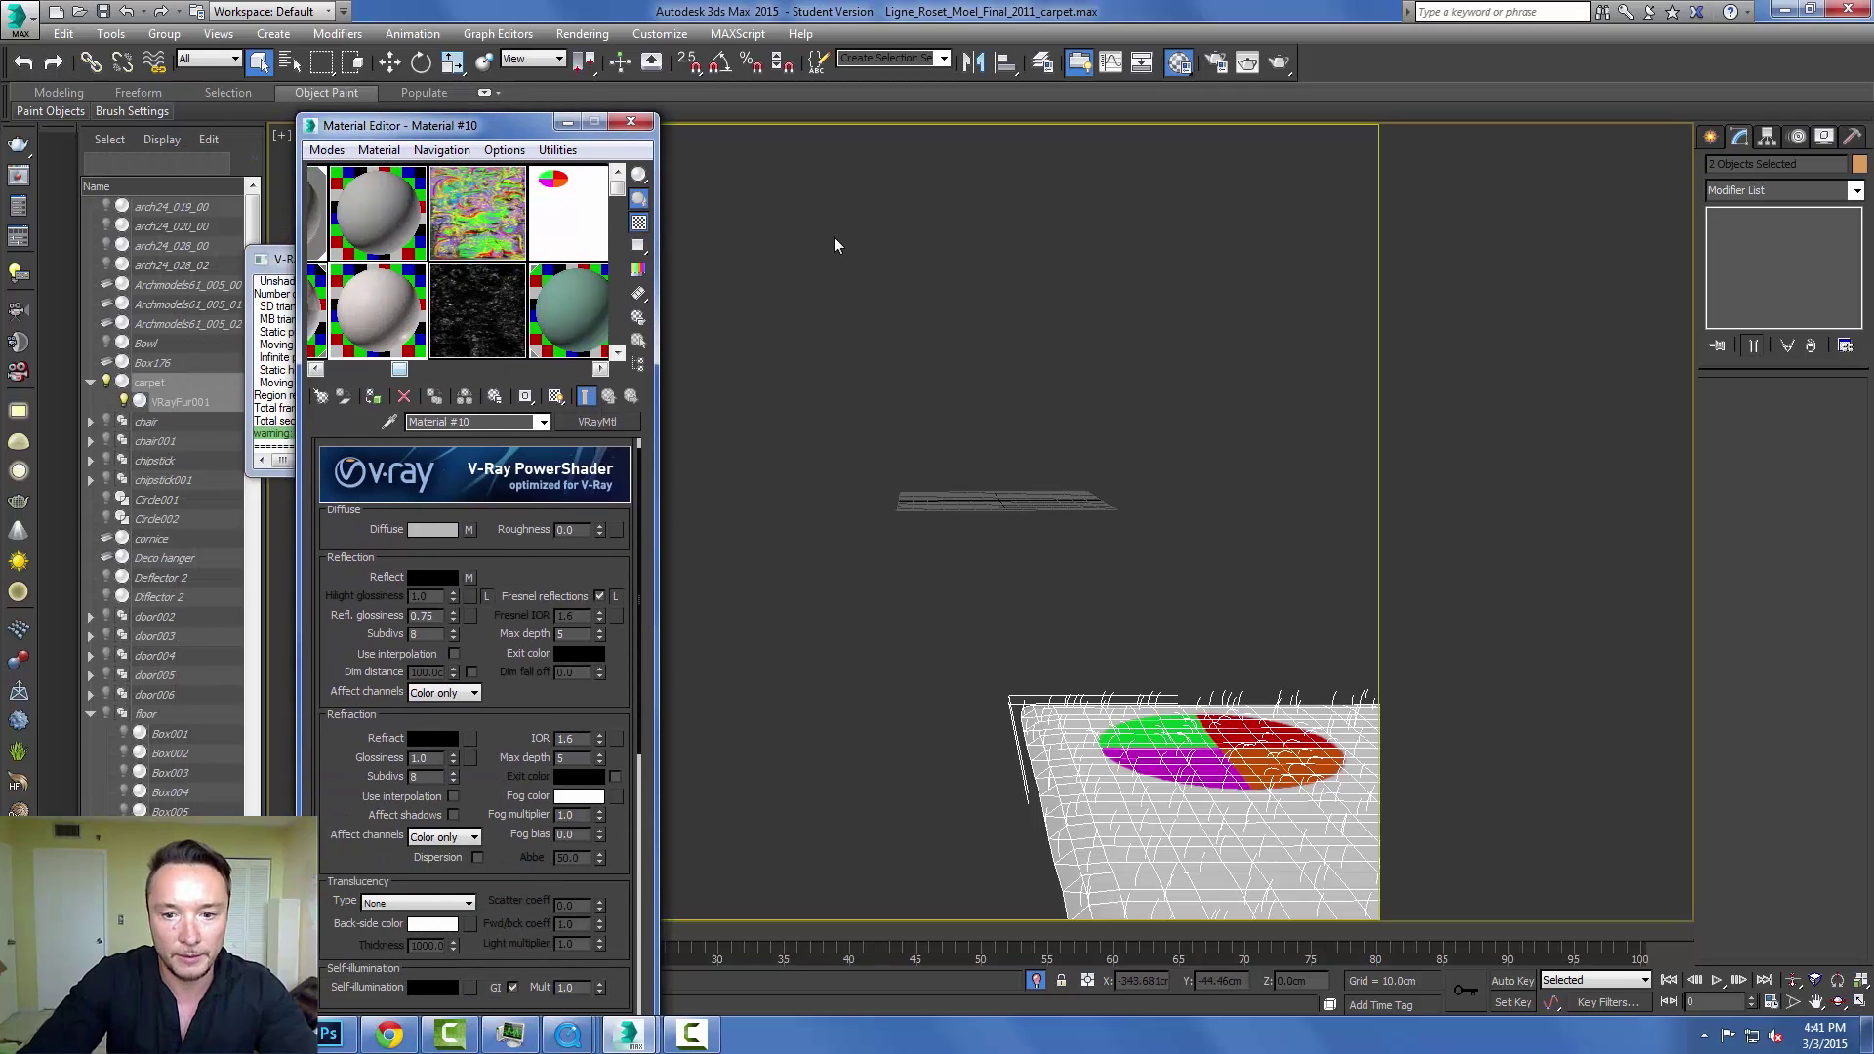
pyautogui.click(1118, 815)
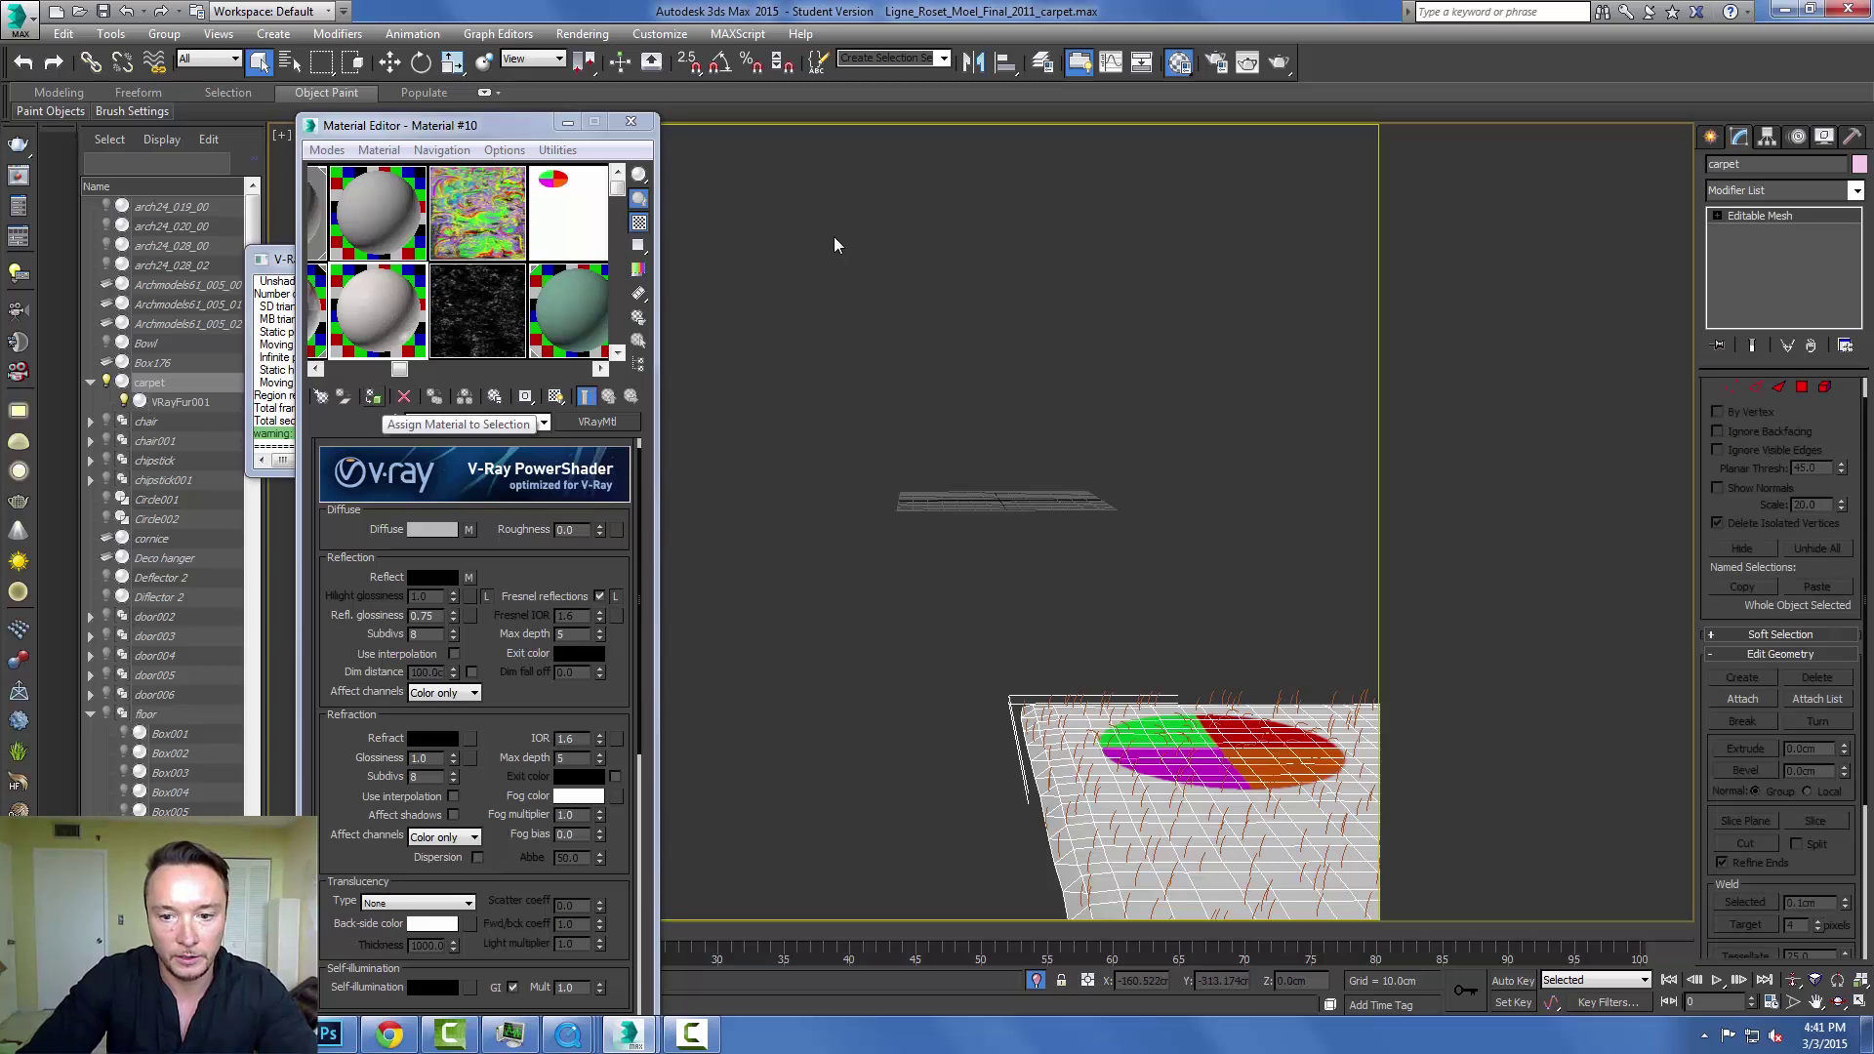
pyautogui.click(373, 397)
# Inspect the material's diffuse VRayDirt map, checking its occluded color and viewing the carpet_ochre.jpg bitmap used as unoccluded color.
pyautogui.click(468, 529)
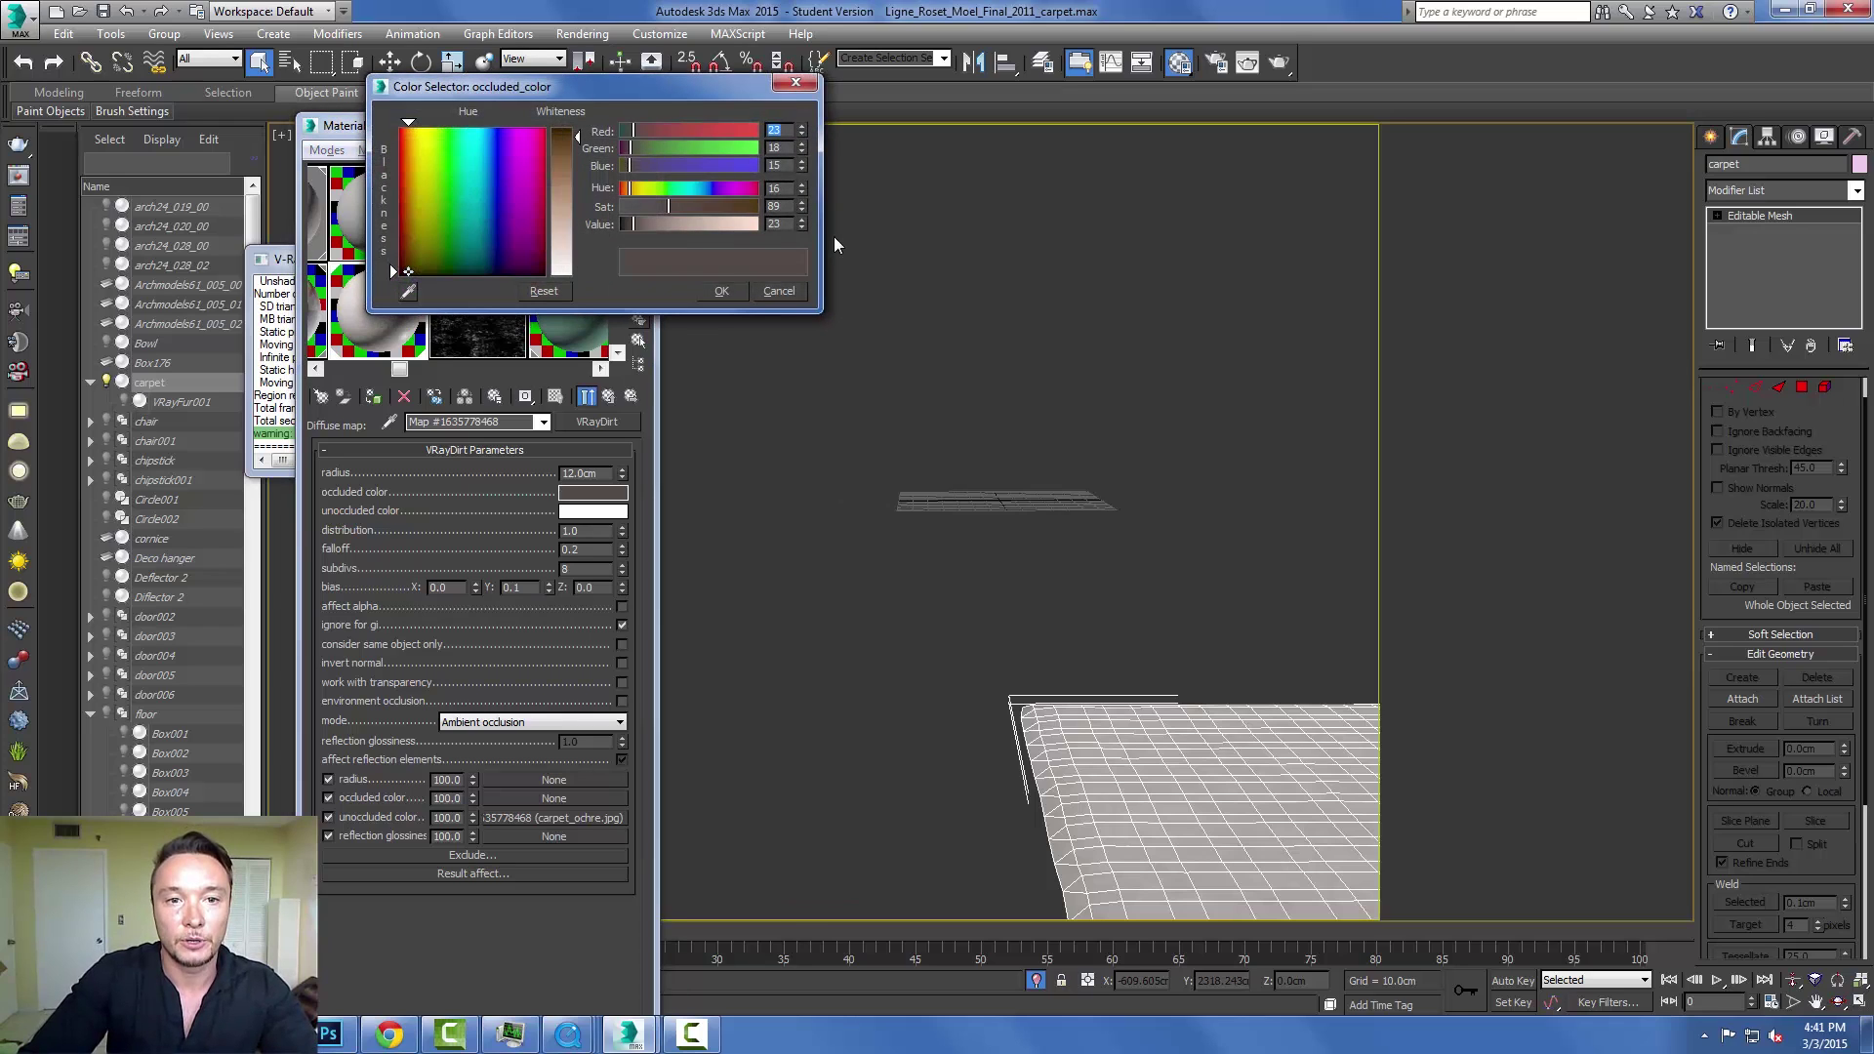
pyautogui.press('Escape')
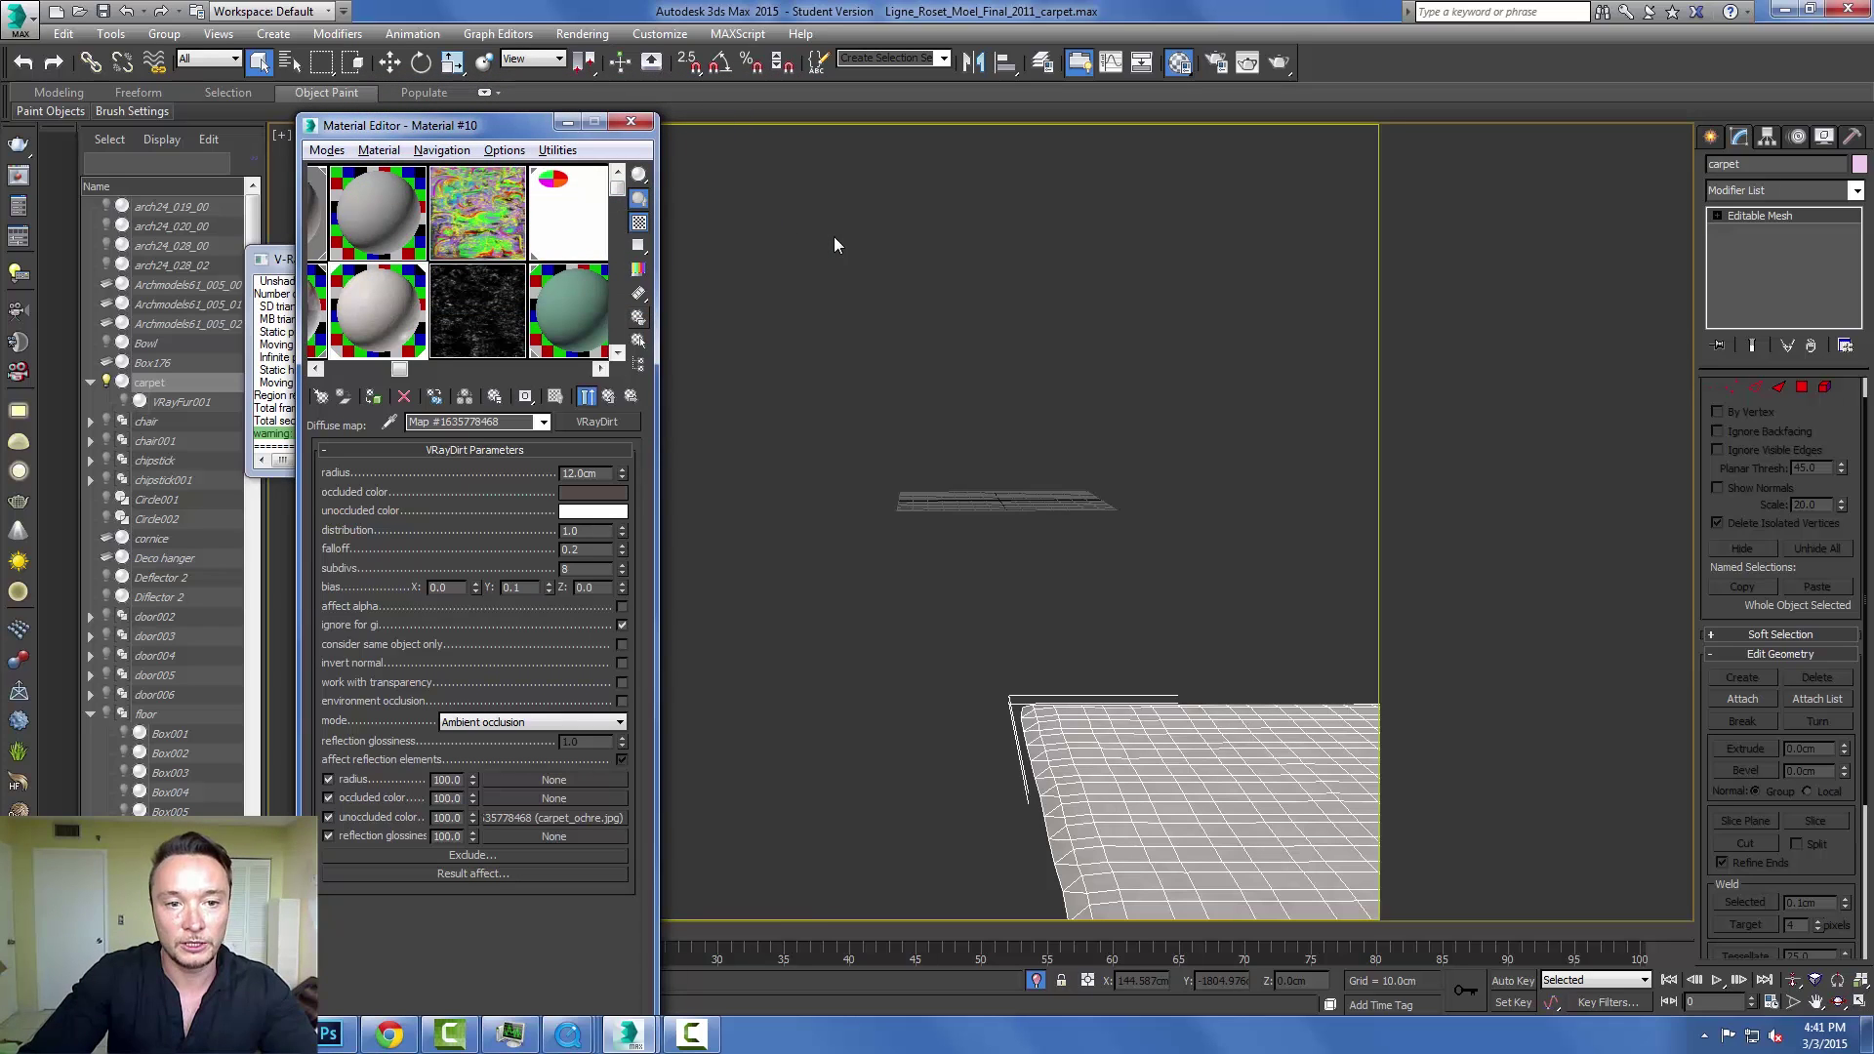
pyautogui.click(609, 396)
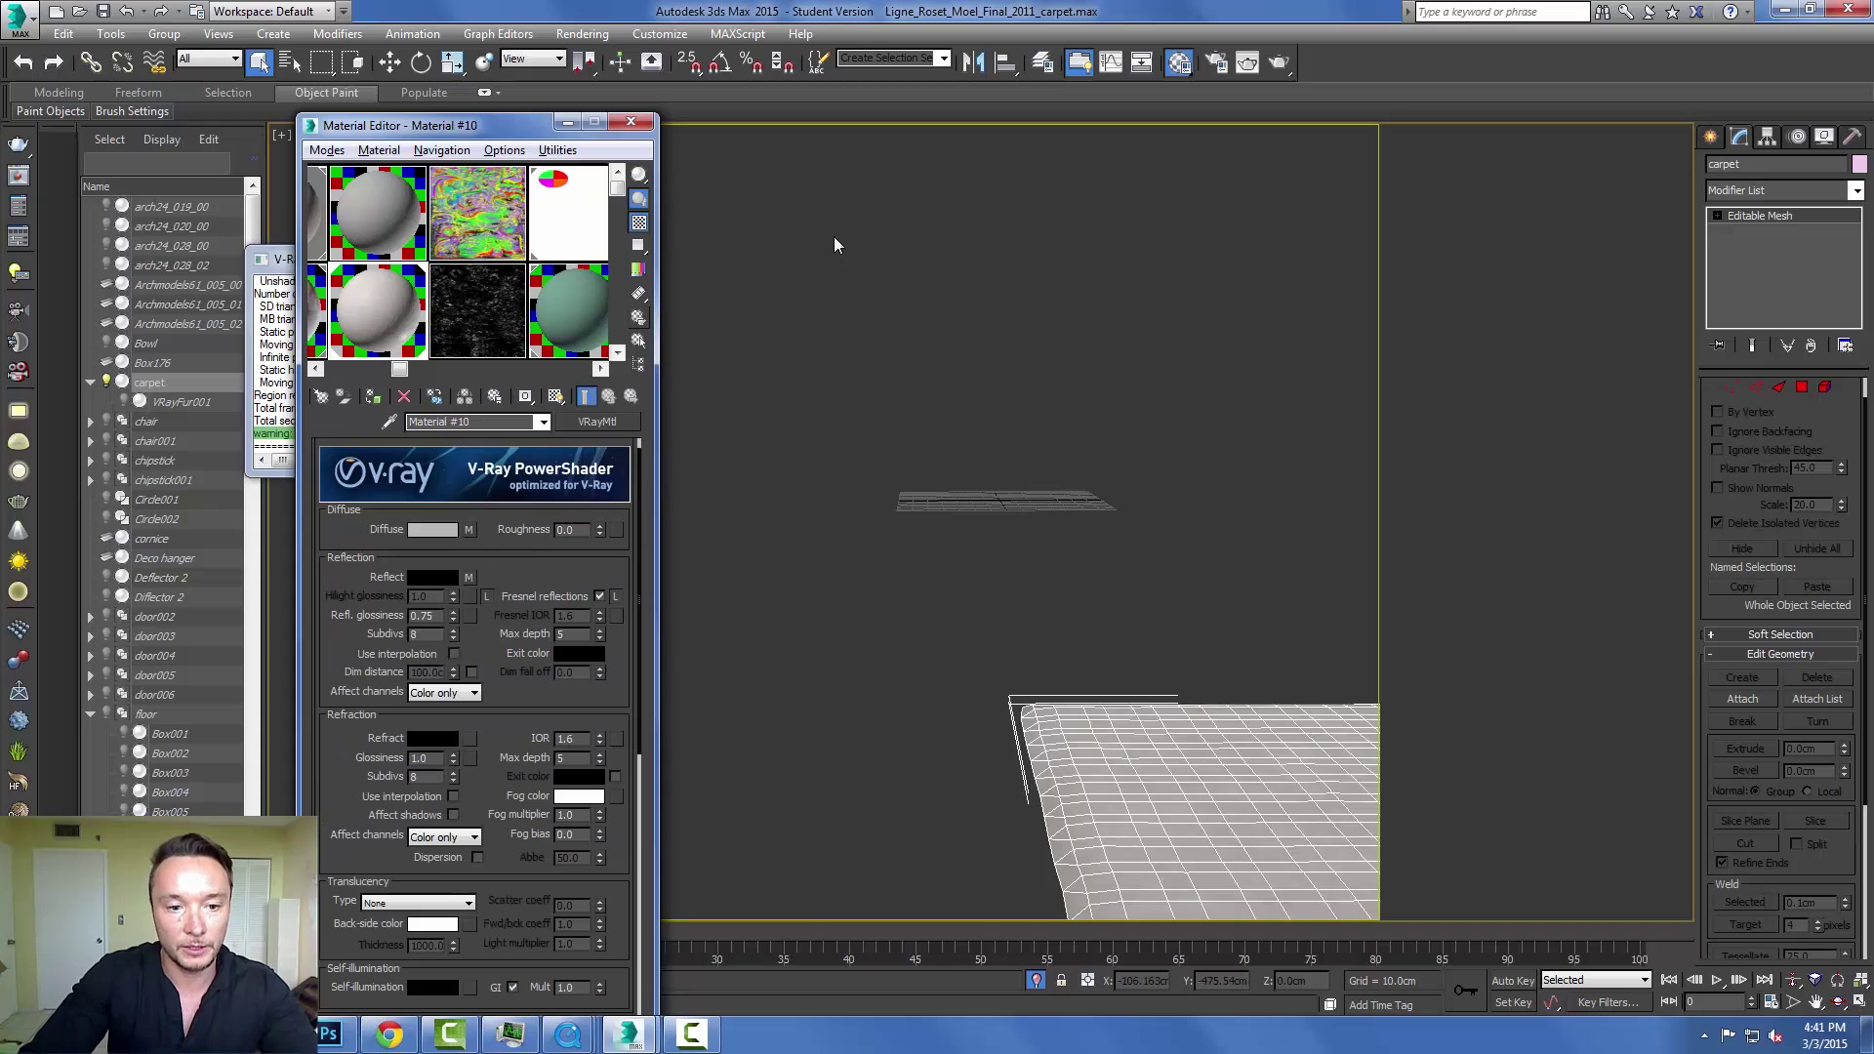
pyautogui.click(468, 529)
pyautogui.click(554, 816)
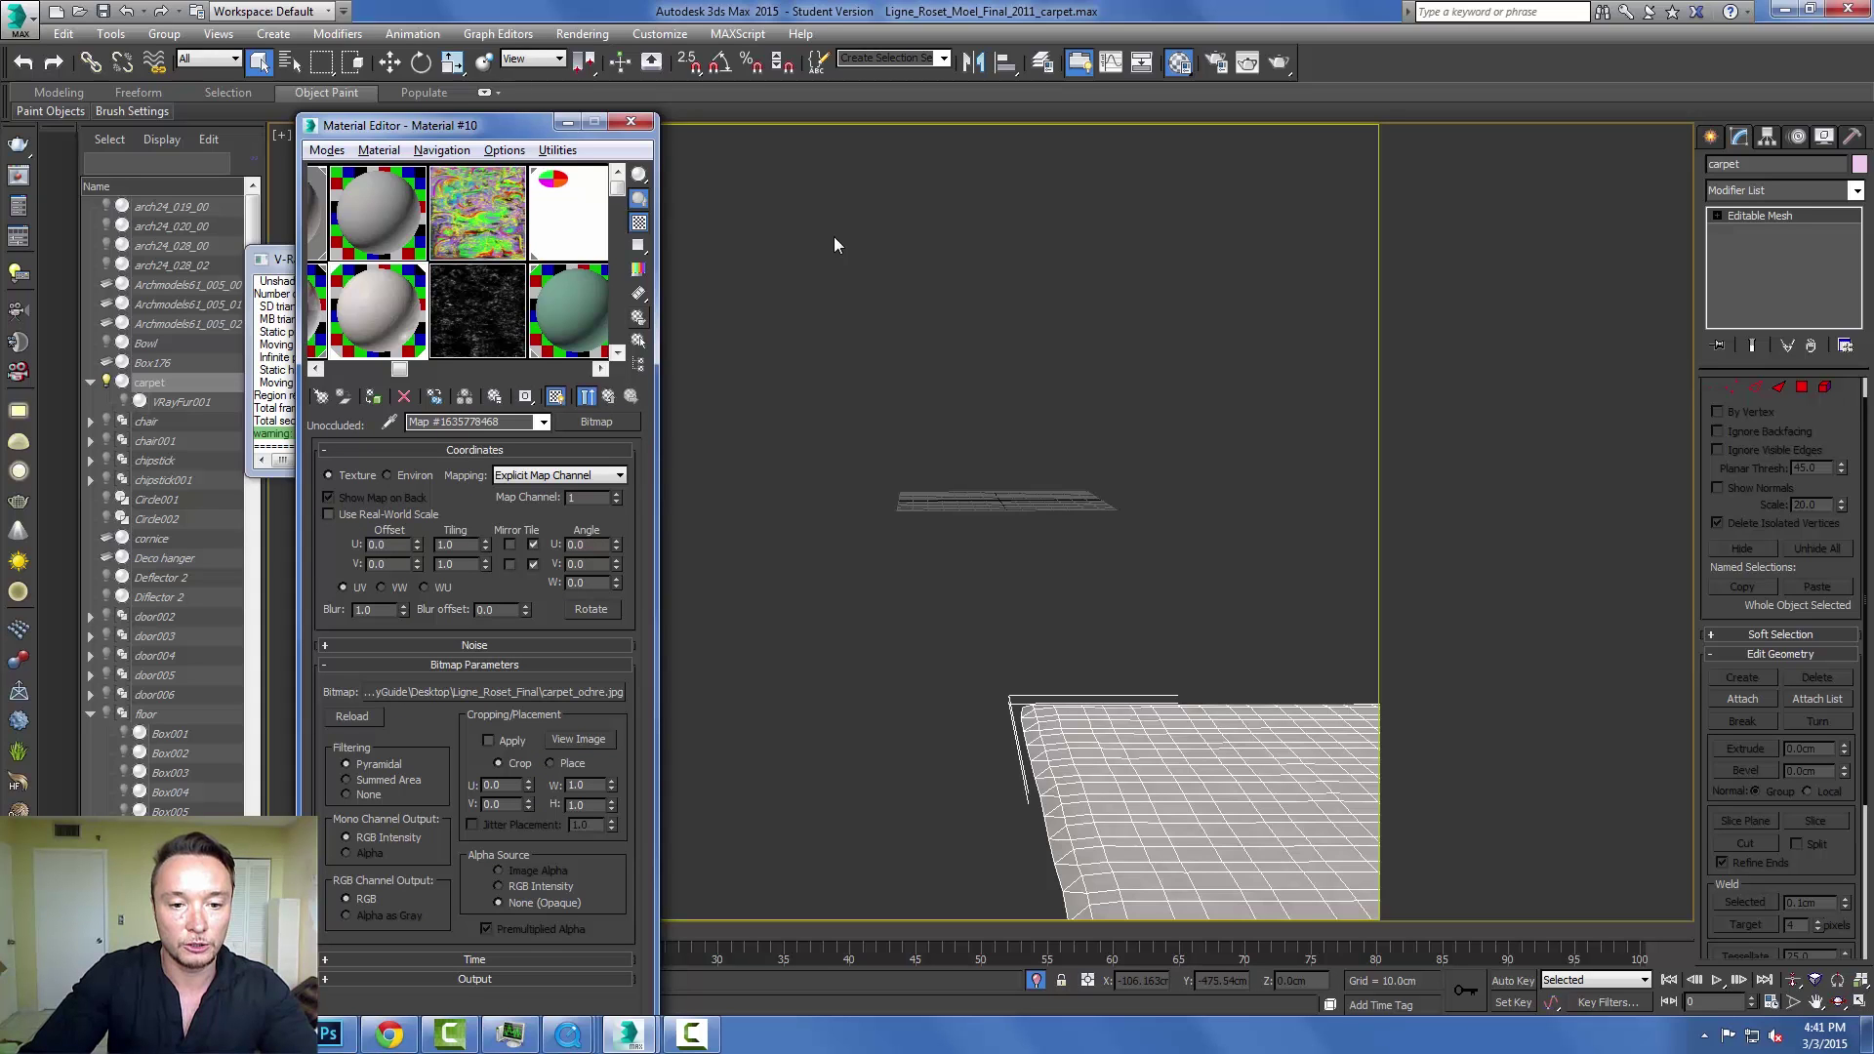
pyautogui.click(578, 739)
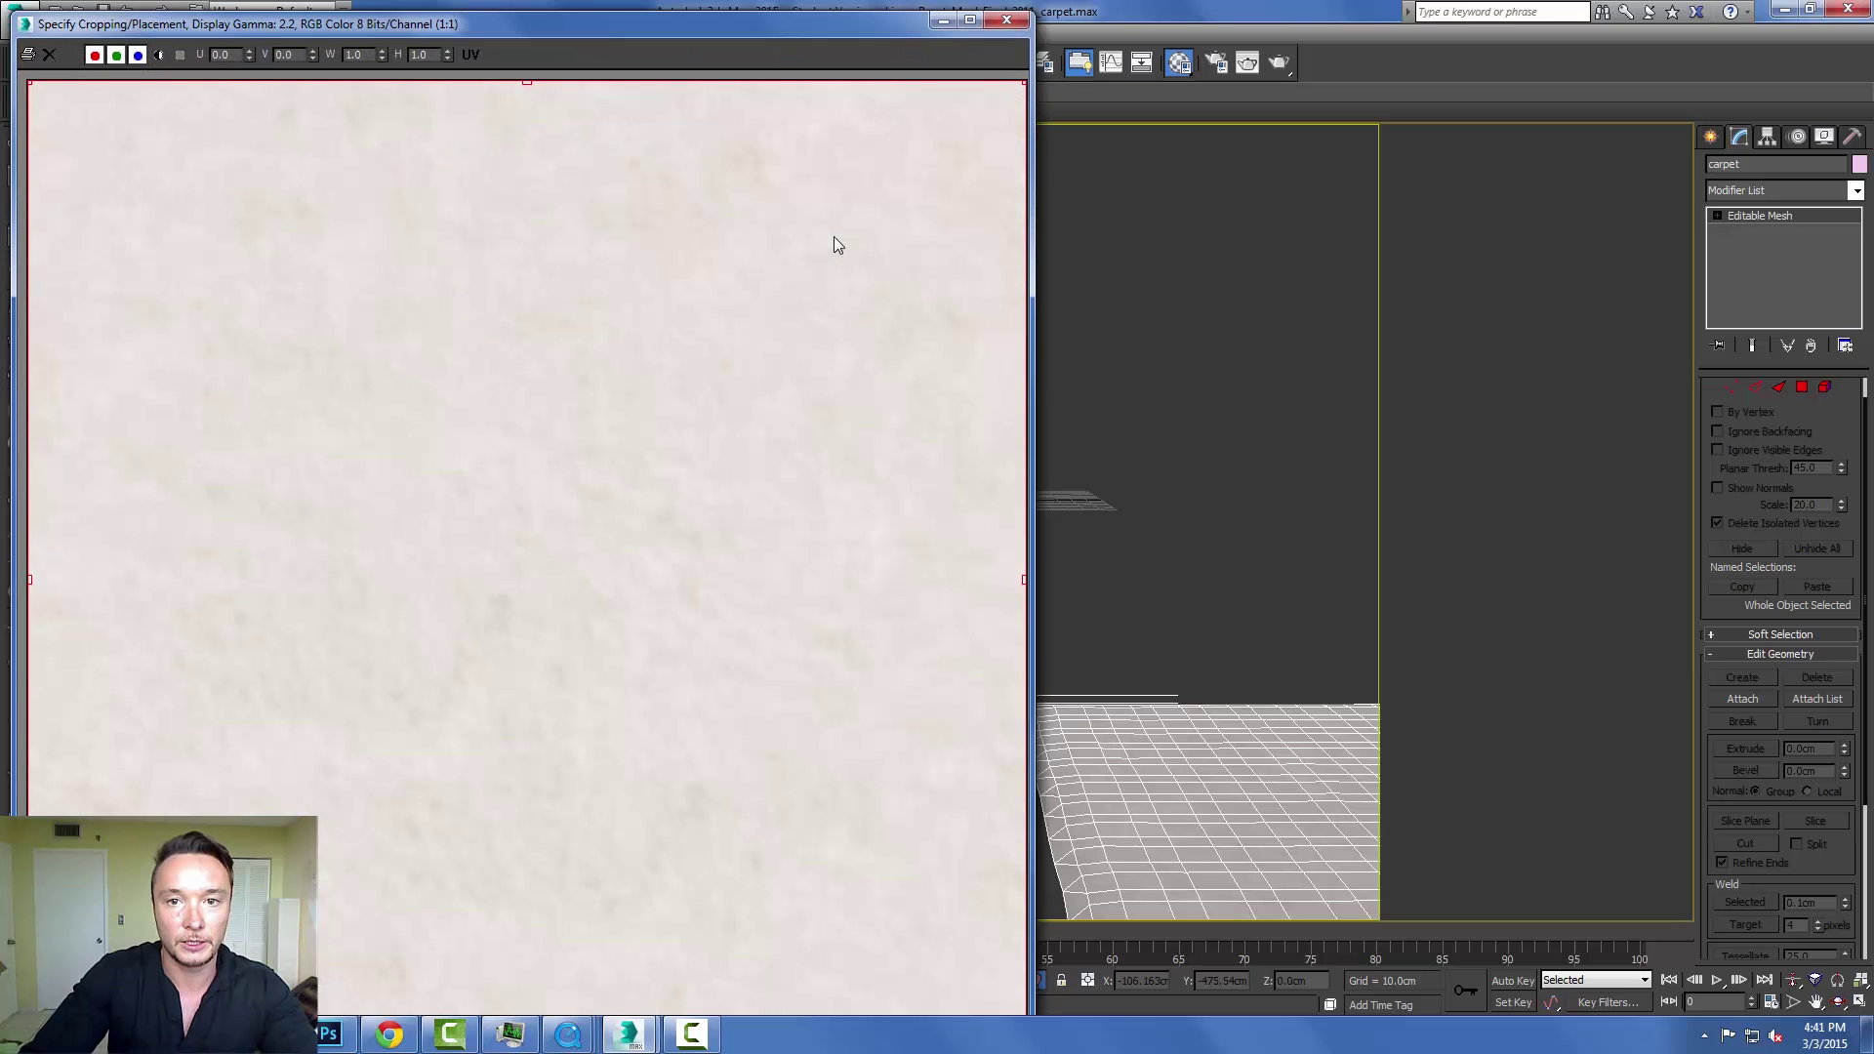
pyautogui.click(1006, 19)
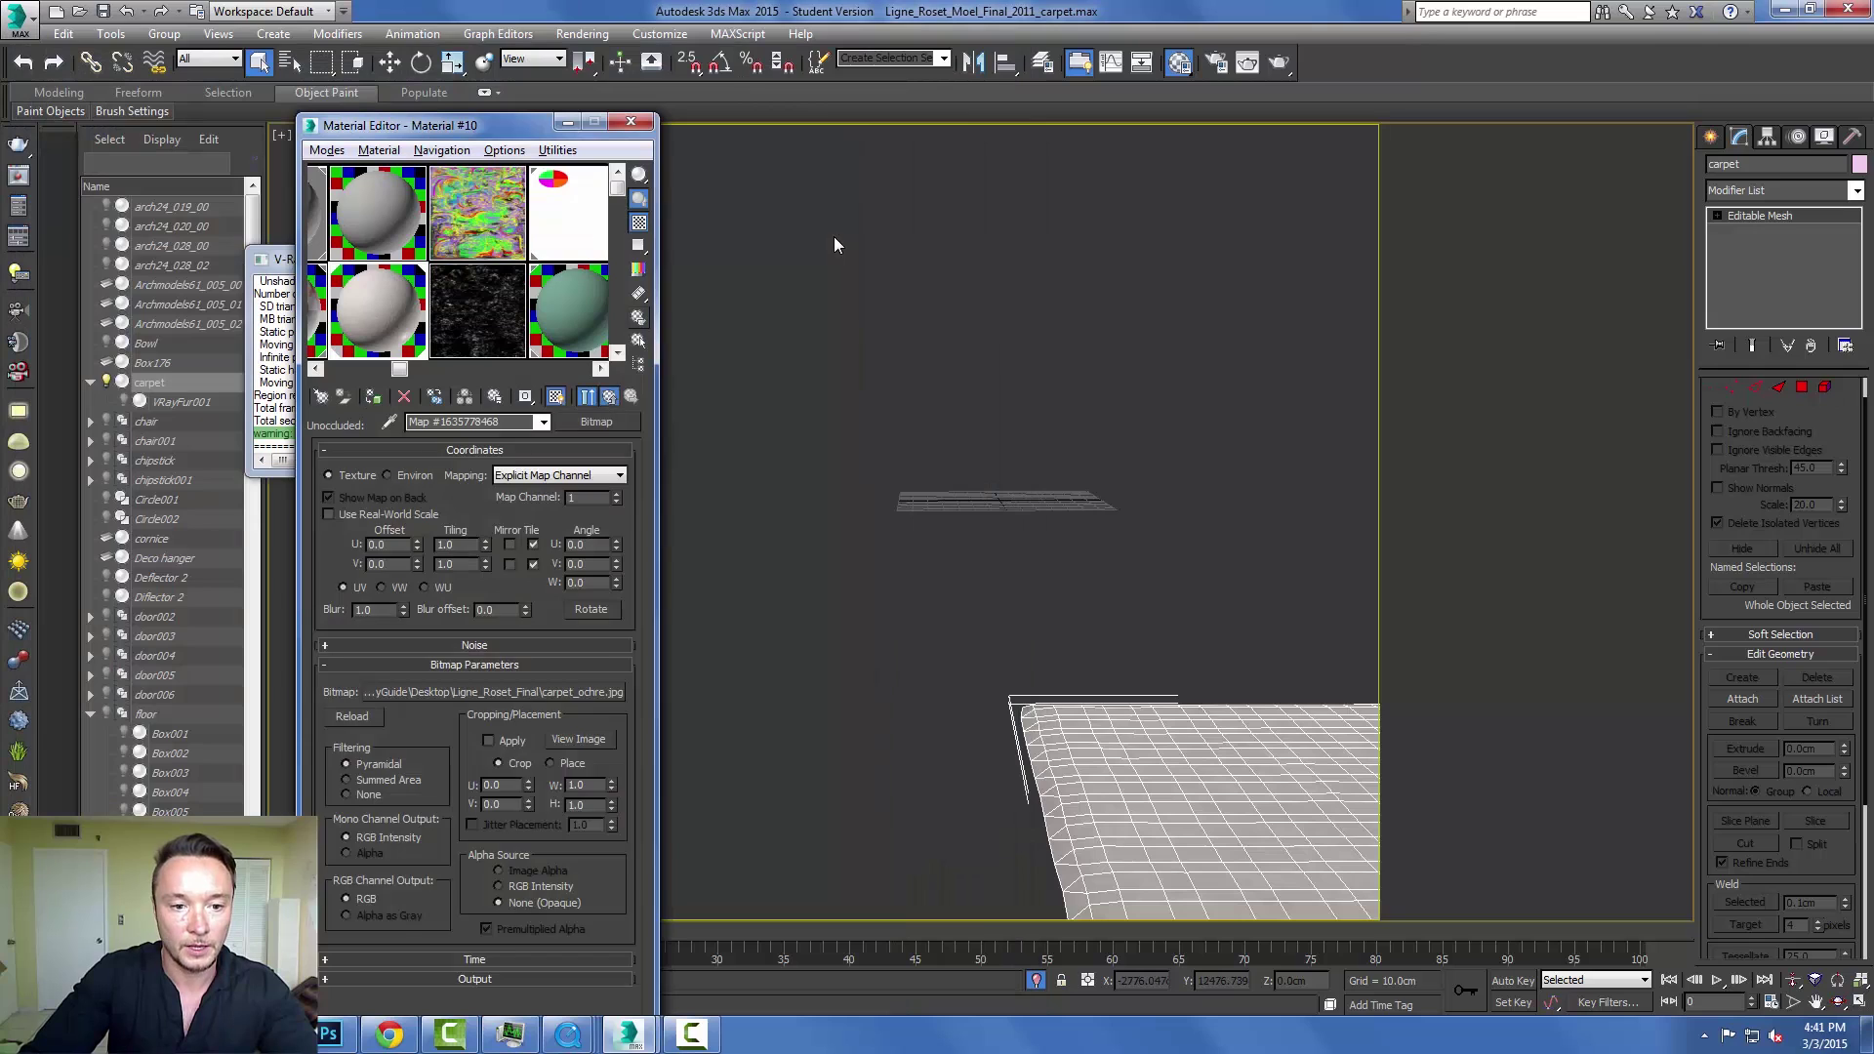
pyautogui.click(608, 395)
pyautogui.click(609, 396)
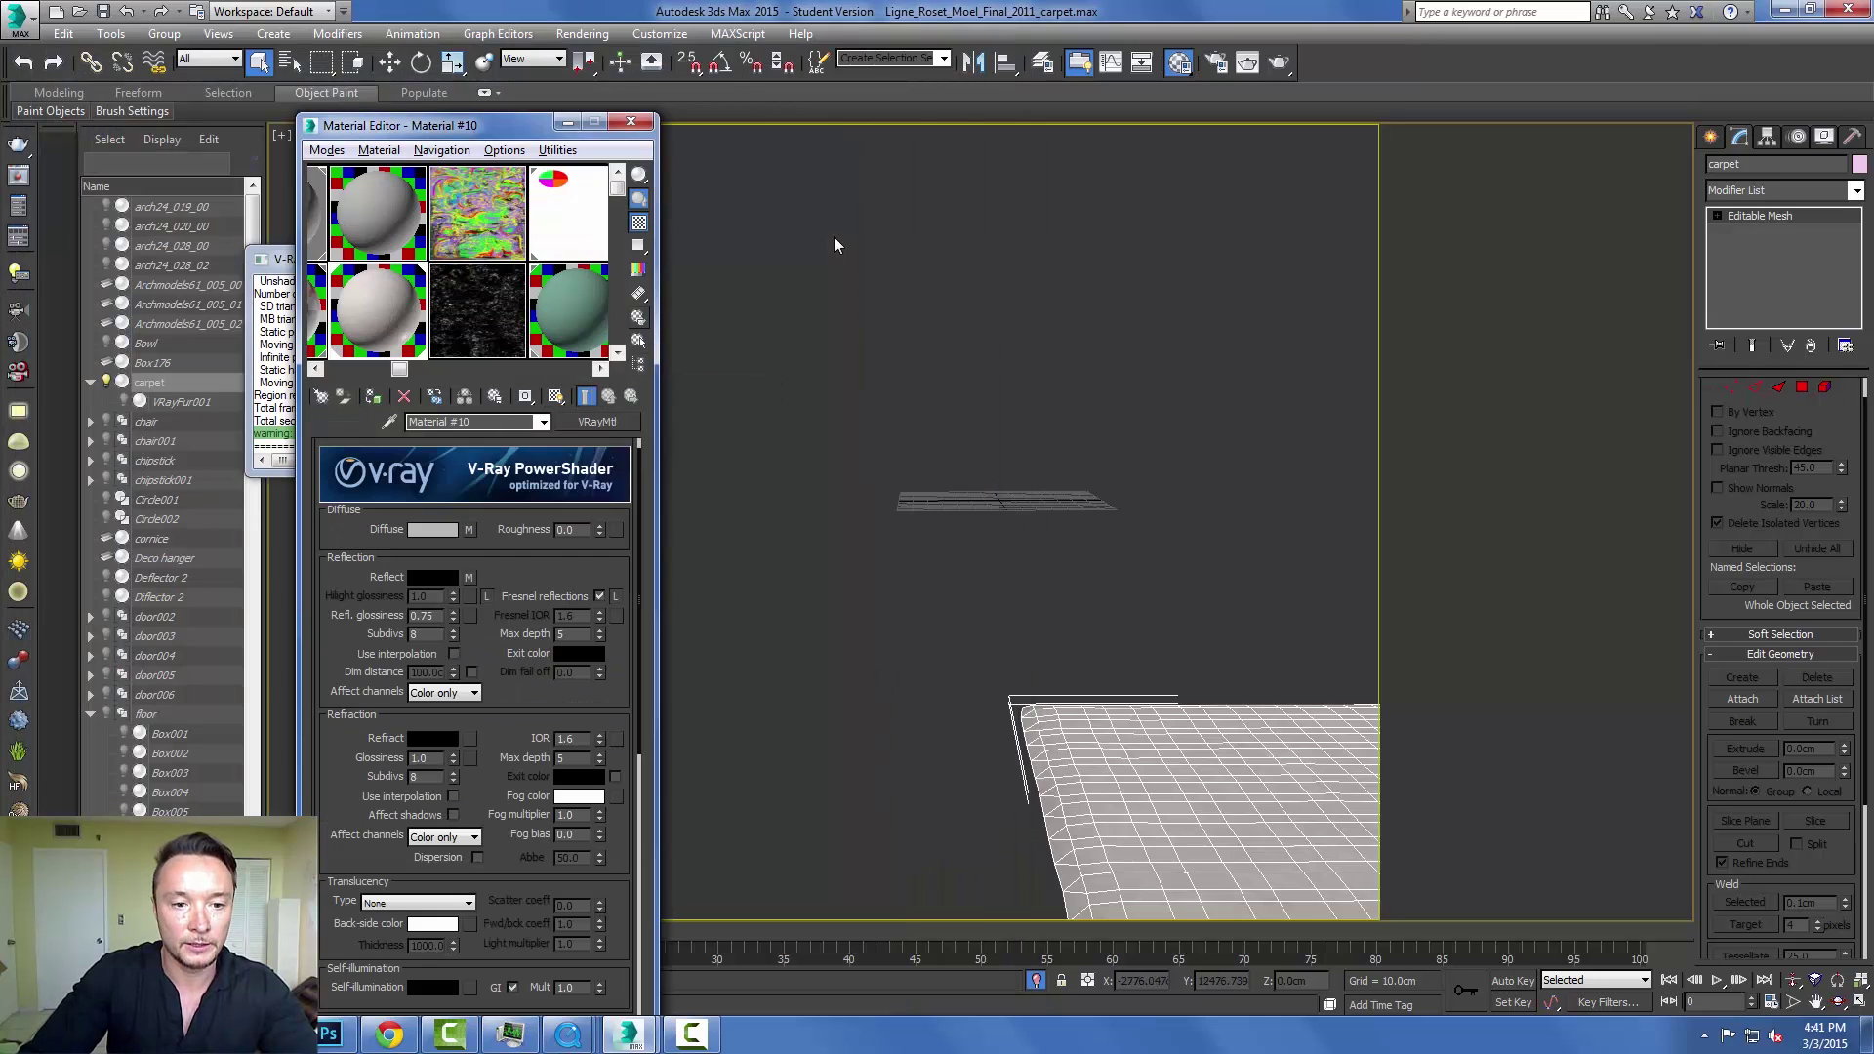
# Inspect the material's reflection Falloff map and view its front bitmap, carpet_ochre_spec2.jpg.
pyautogui.click(469, 576)
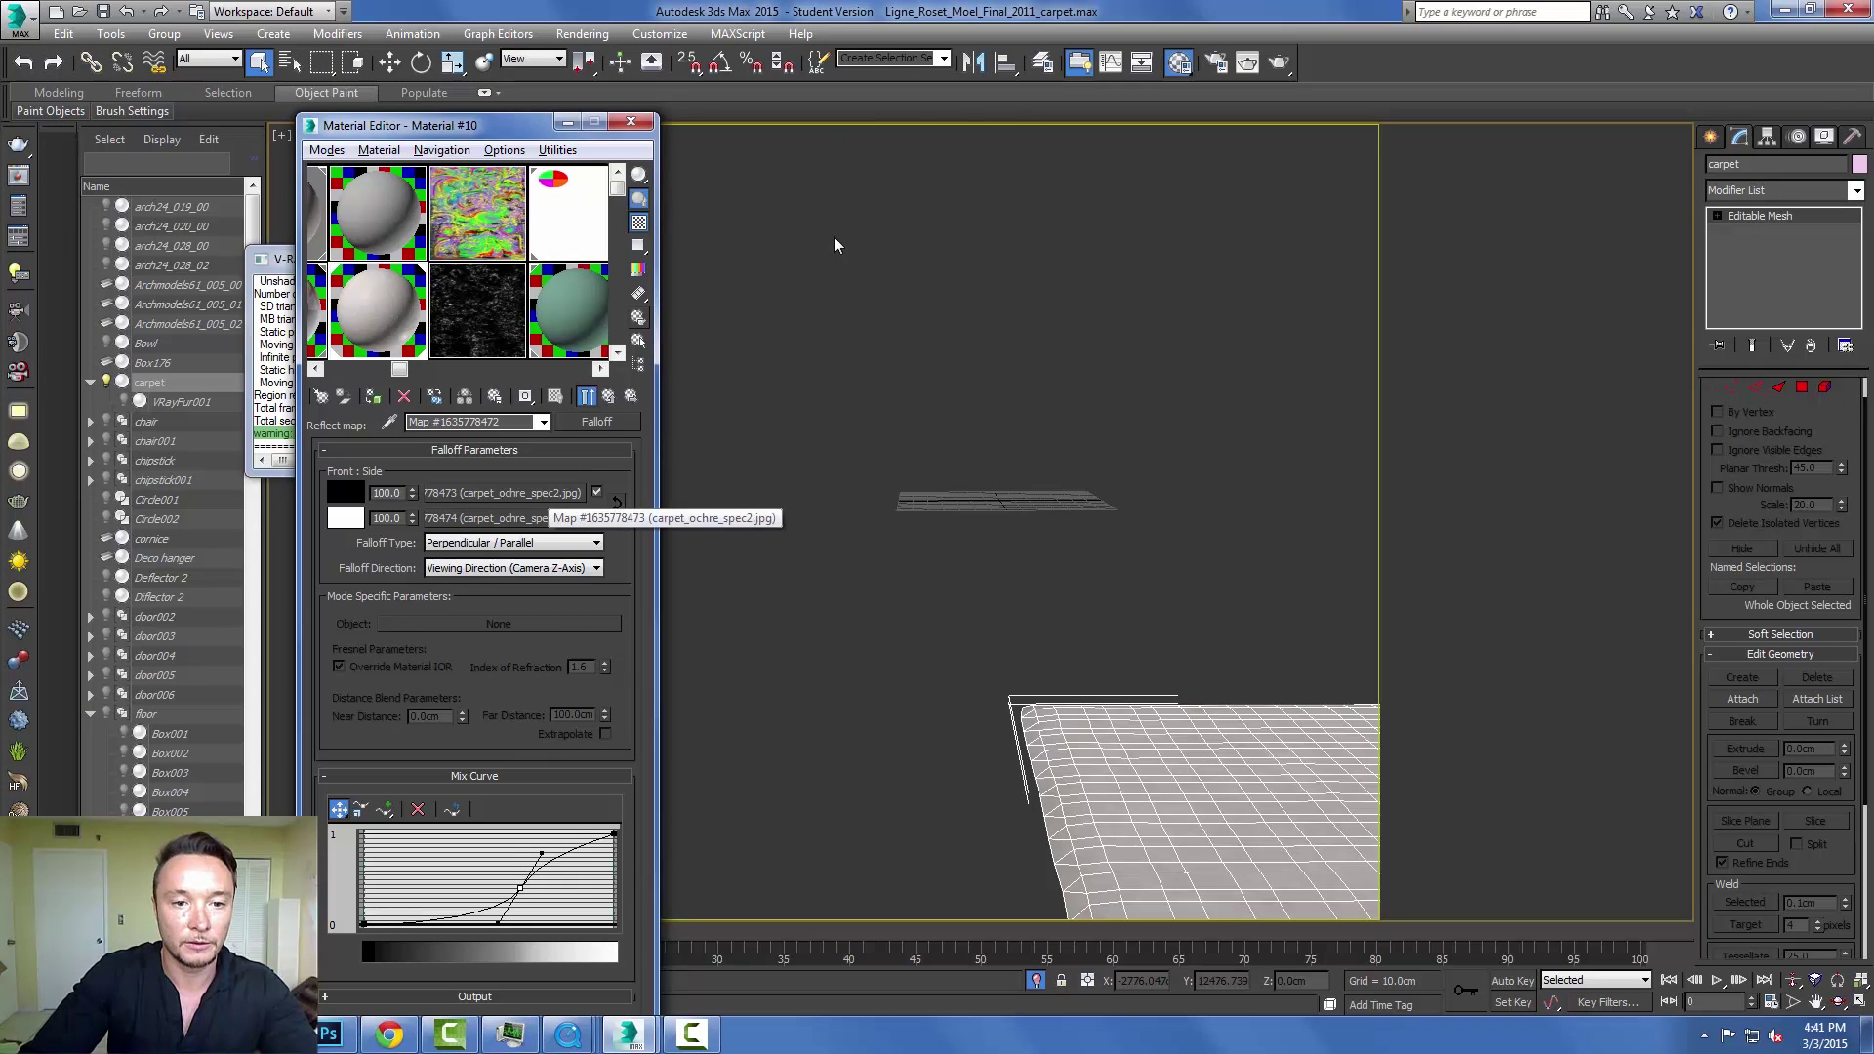
pyautogui.click(503, 493)
pyautogui.click(578, 739)
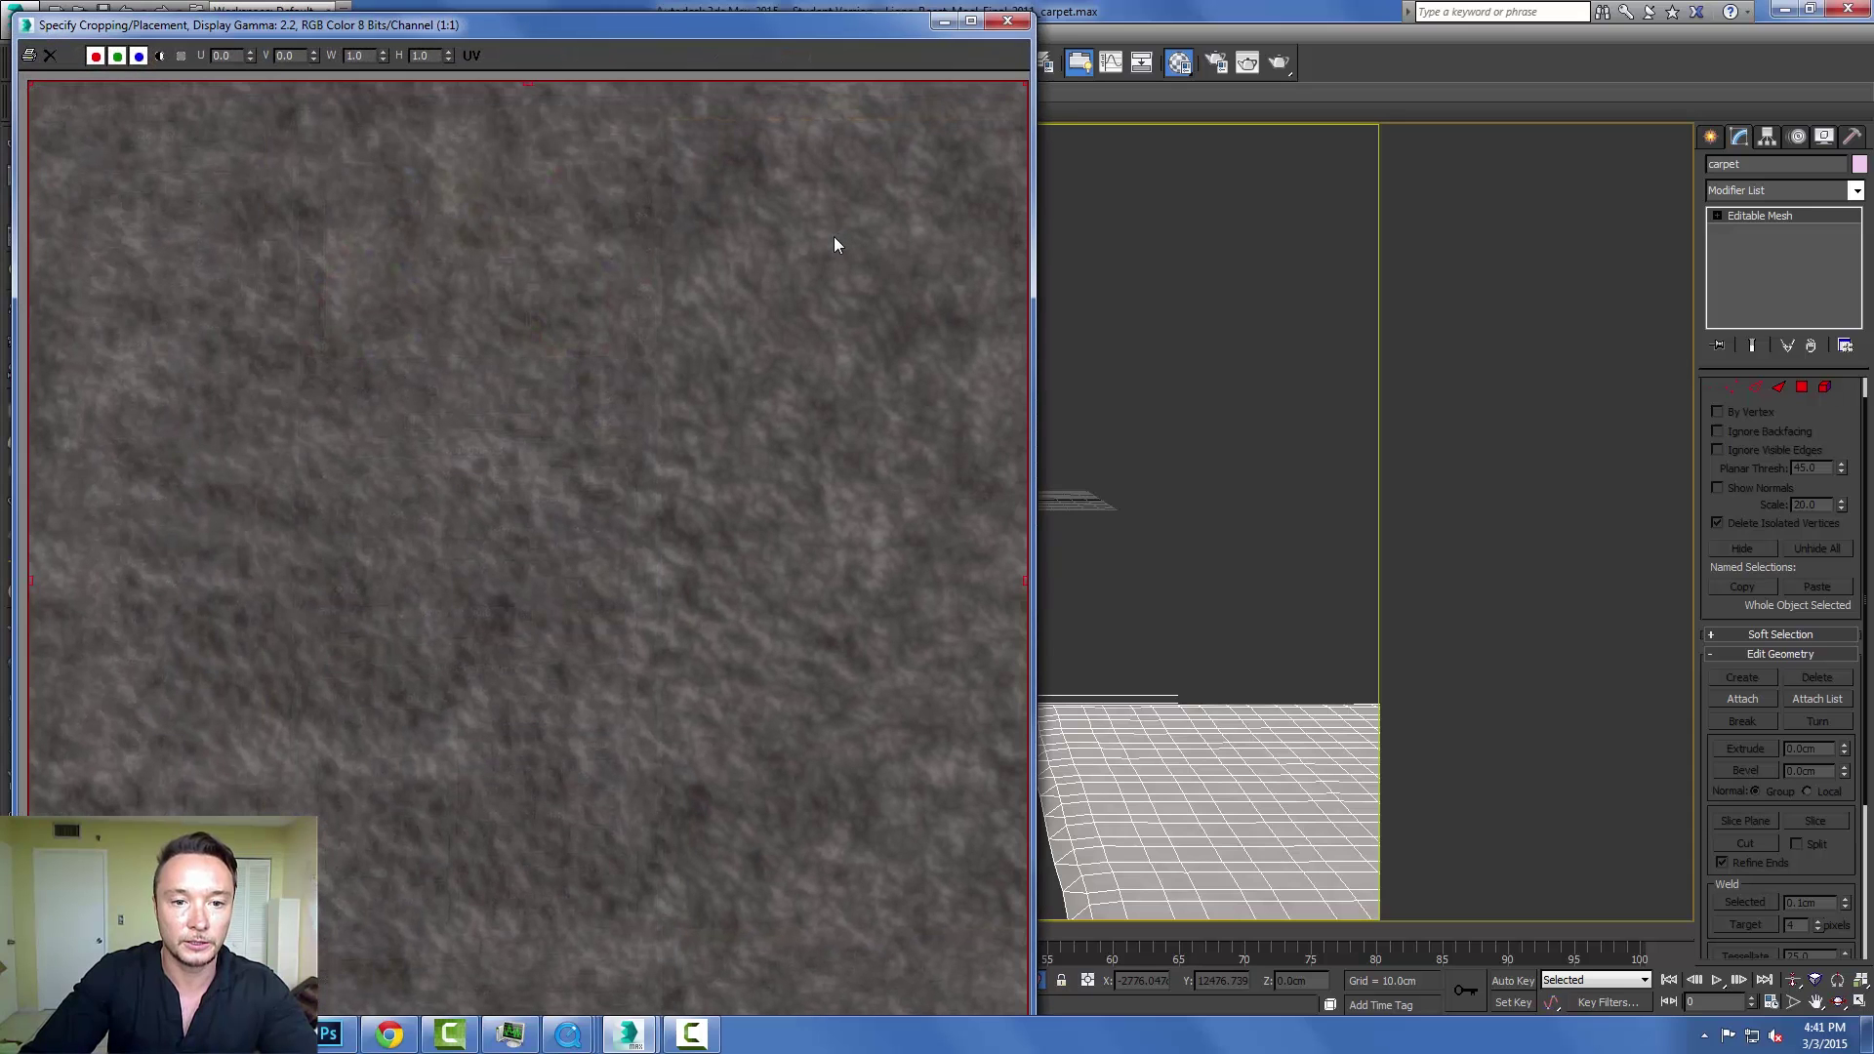
pyautogui.click(1007, 21)
pyautogui.click(608, 396)
pyautogui.click(609, 396)
# View the carpet_ochre_norm.jpg bitmap used in the material's bump slot.
pyautogui.scroll(-12, 476, 727)
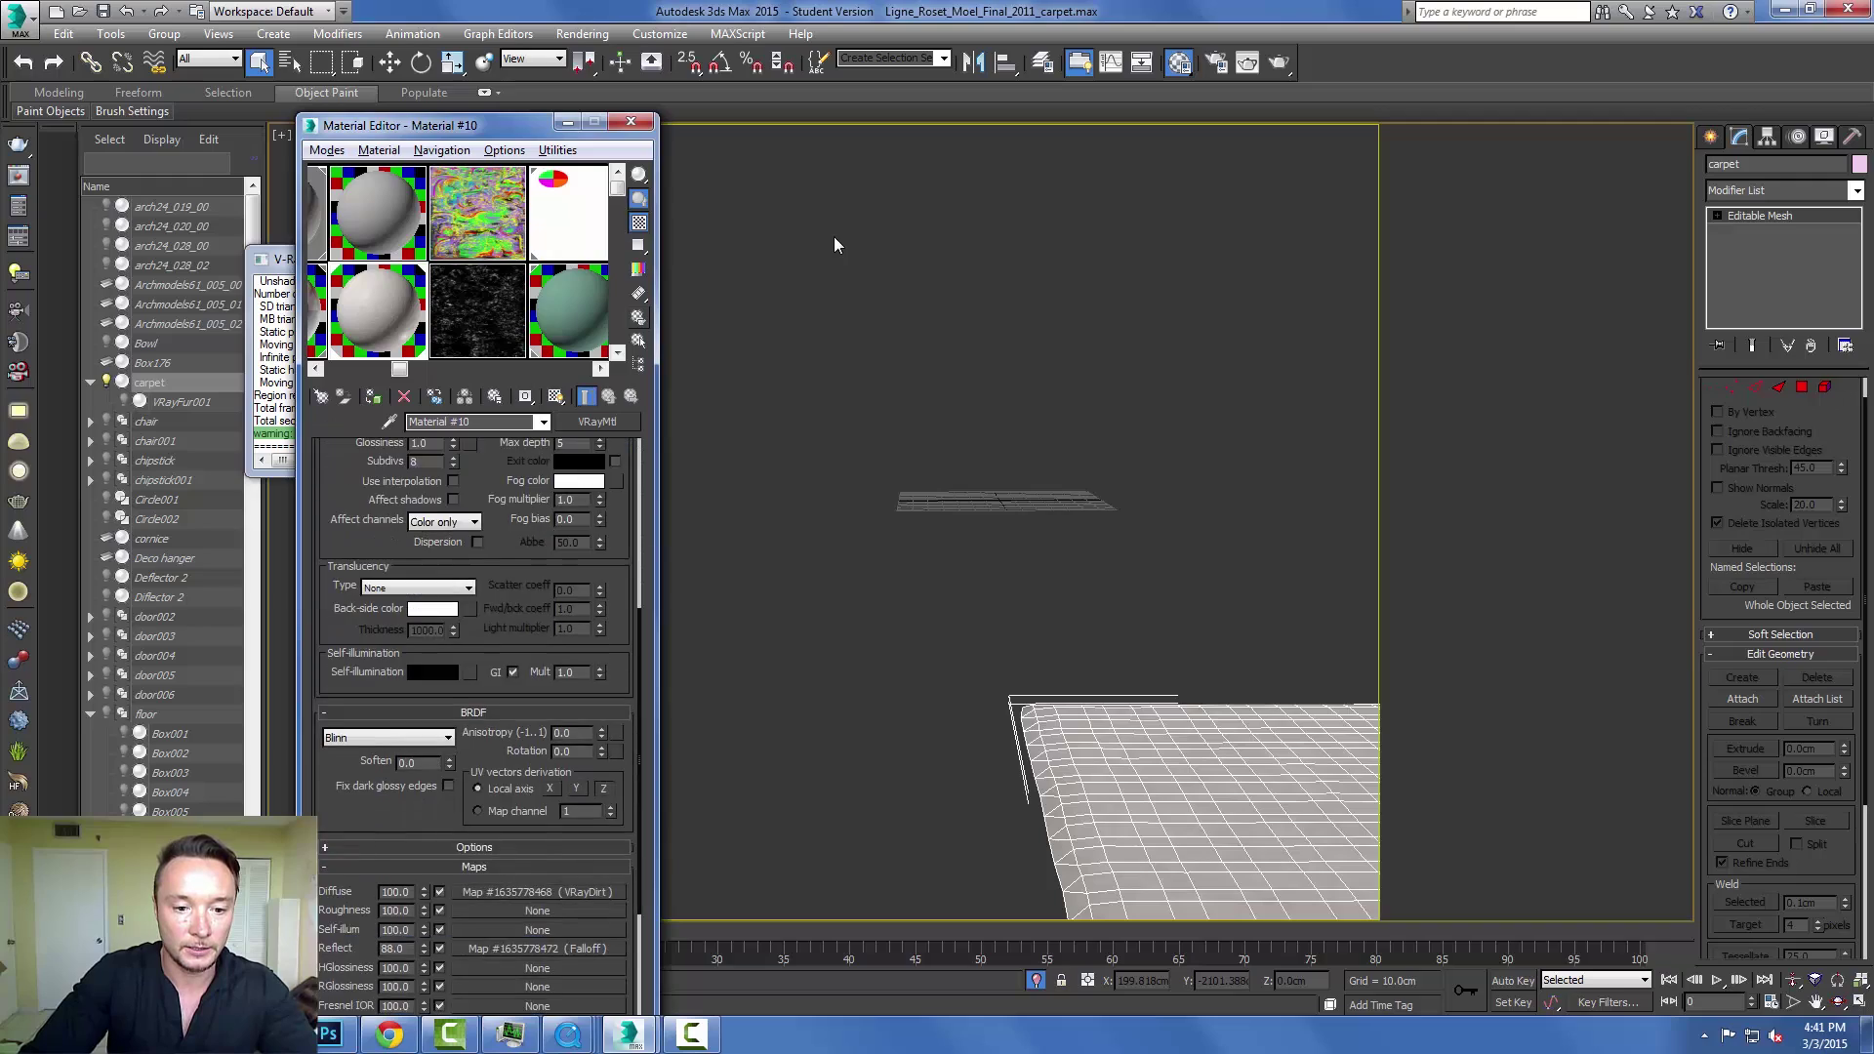
pyautogui.click(537, 904)
pyautogui.click(579, 739)
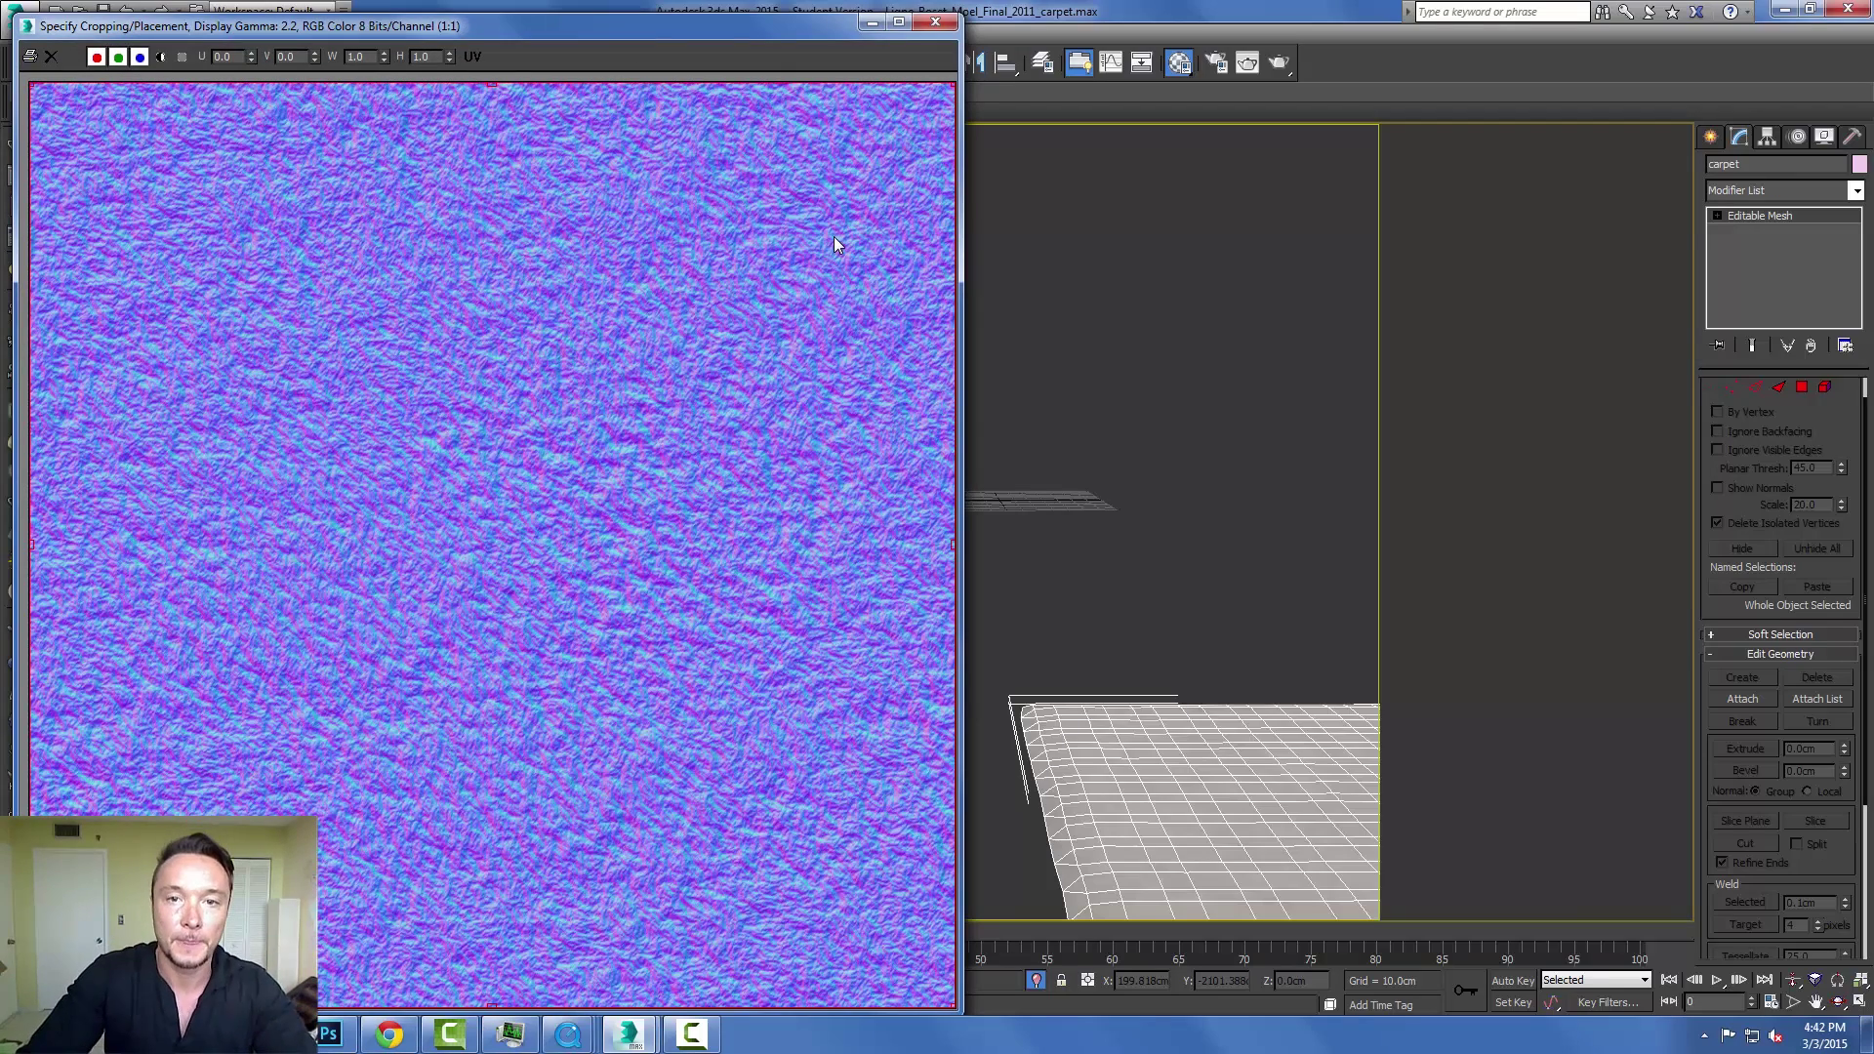
pyautogui.click(935, 21)
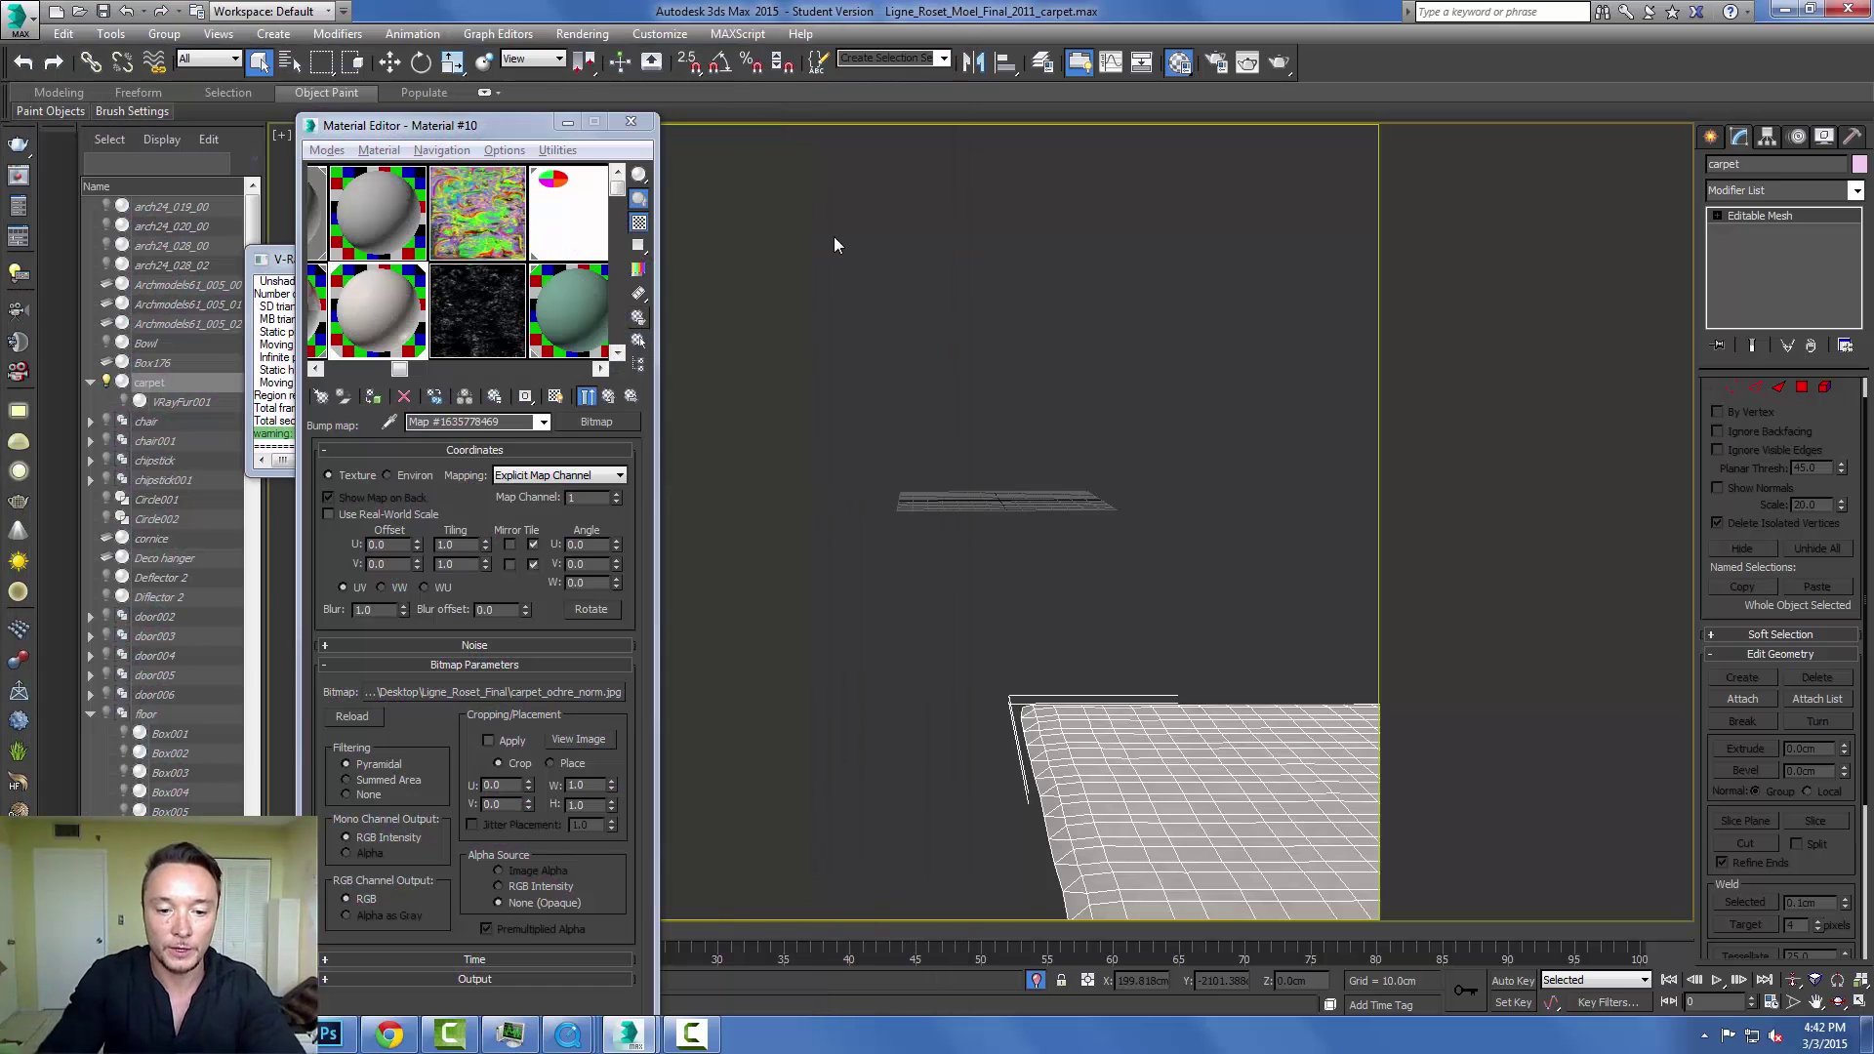
# Look at the carpet in the finished Photoshop render again, and return to the 3ds Max scene.
pyautogui.hotkey('alt', 'Tab')
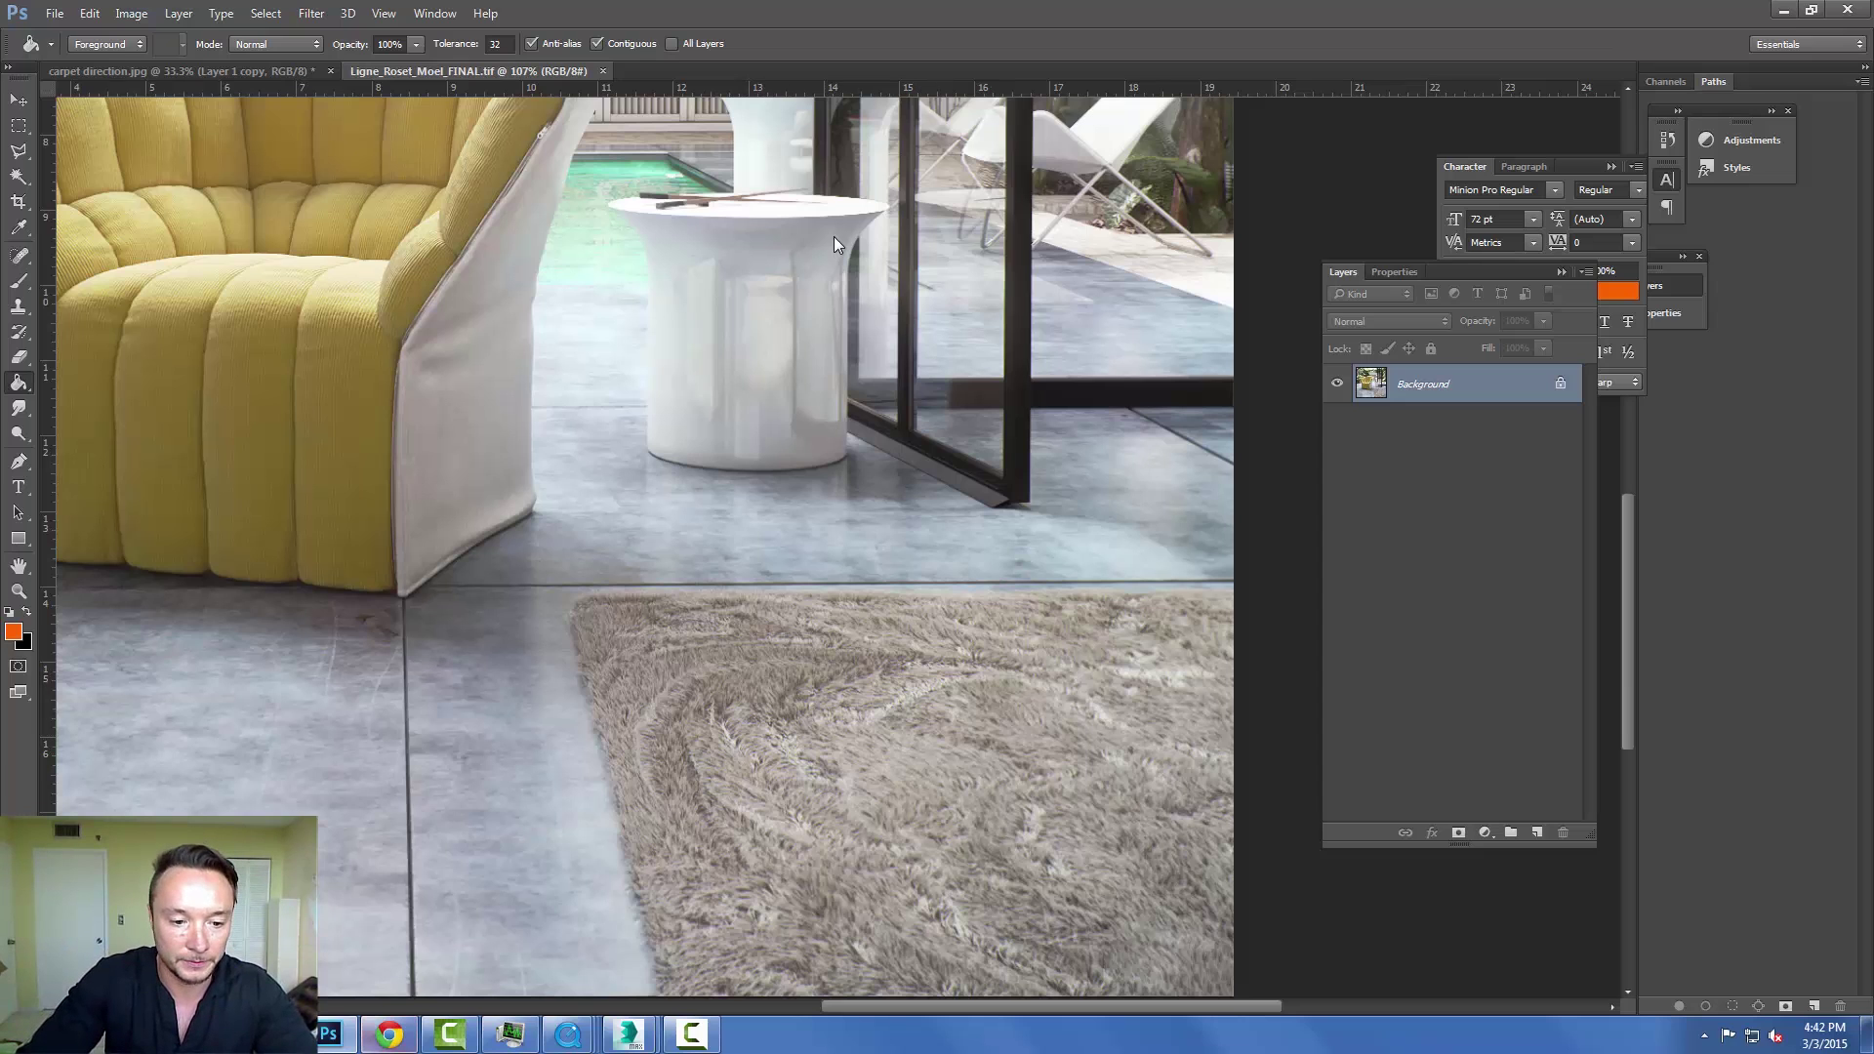
pyautogui.moveTo(509, 1038)
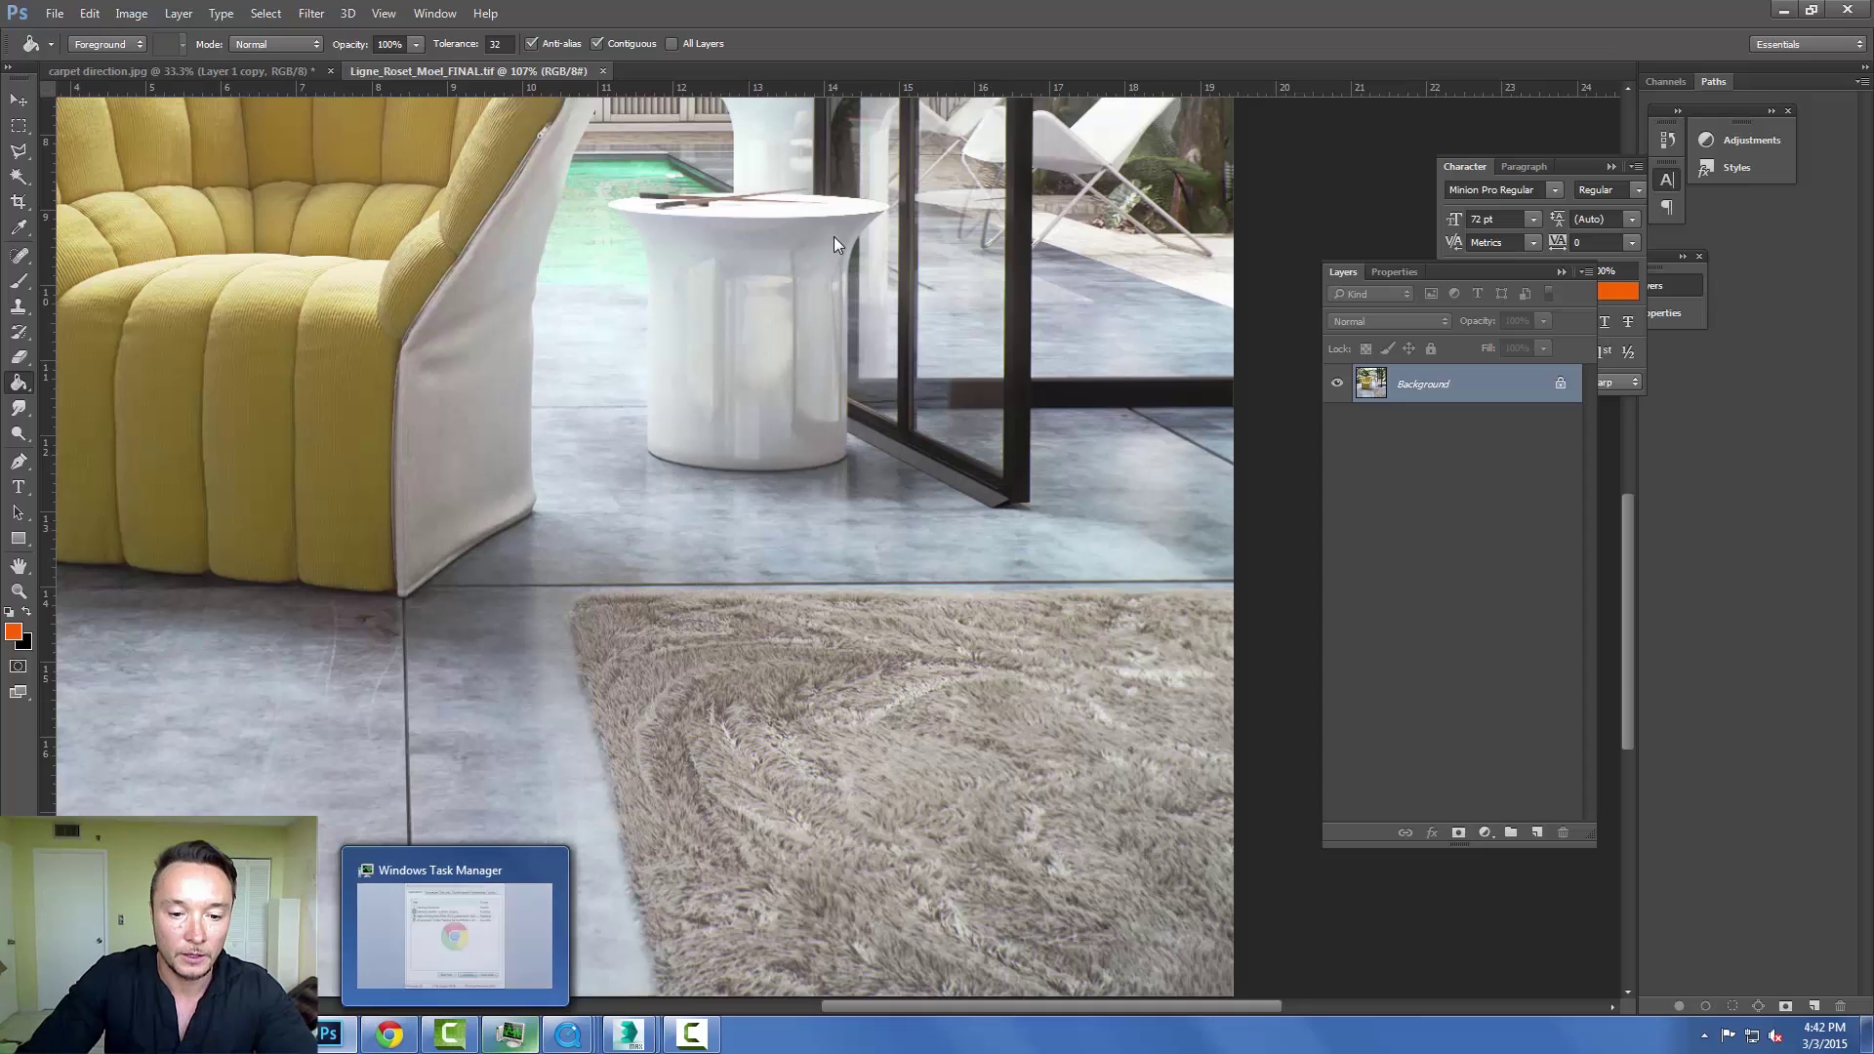
pyautogui.moveTo(627, 1035)
pyautogui.click(526, 937)
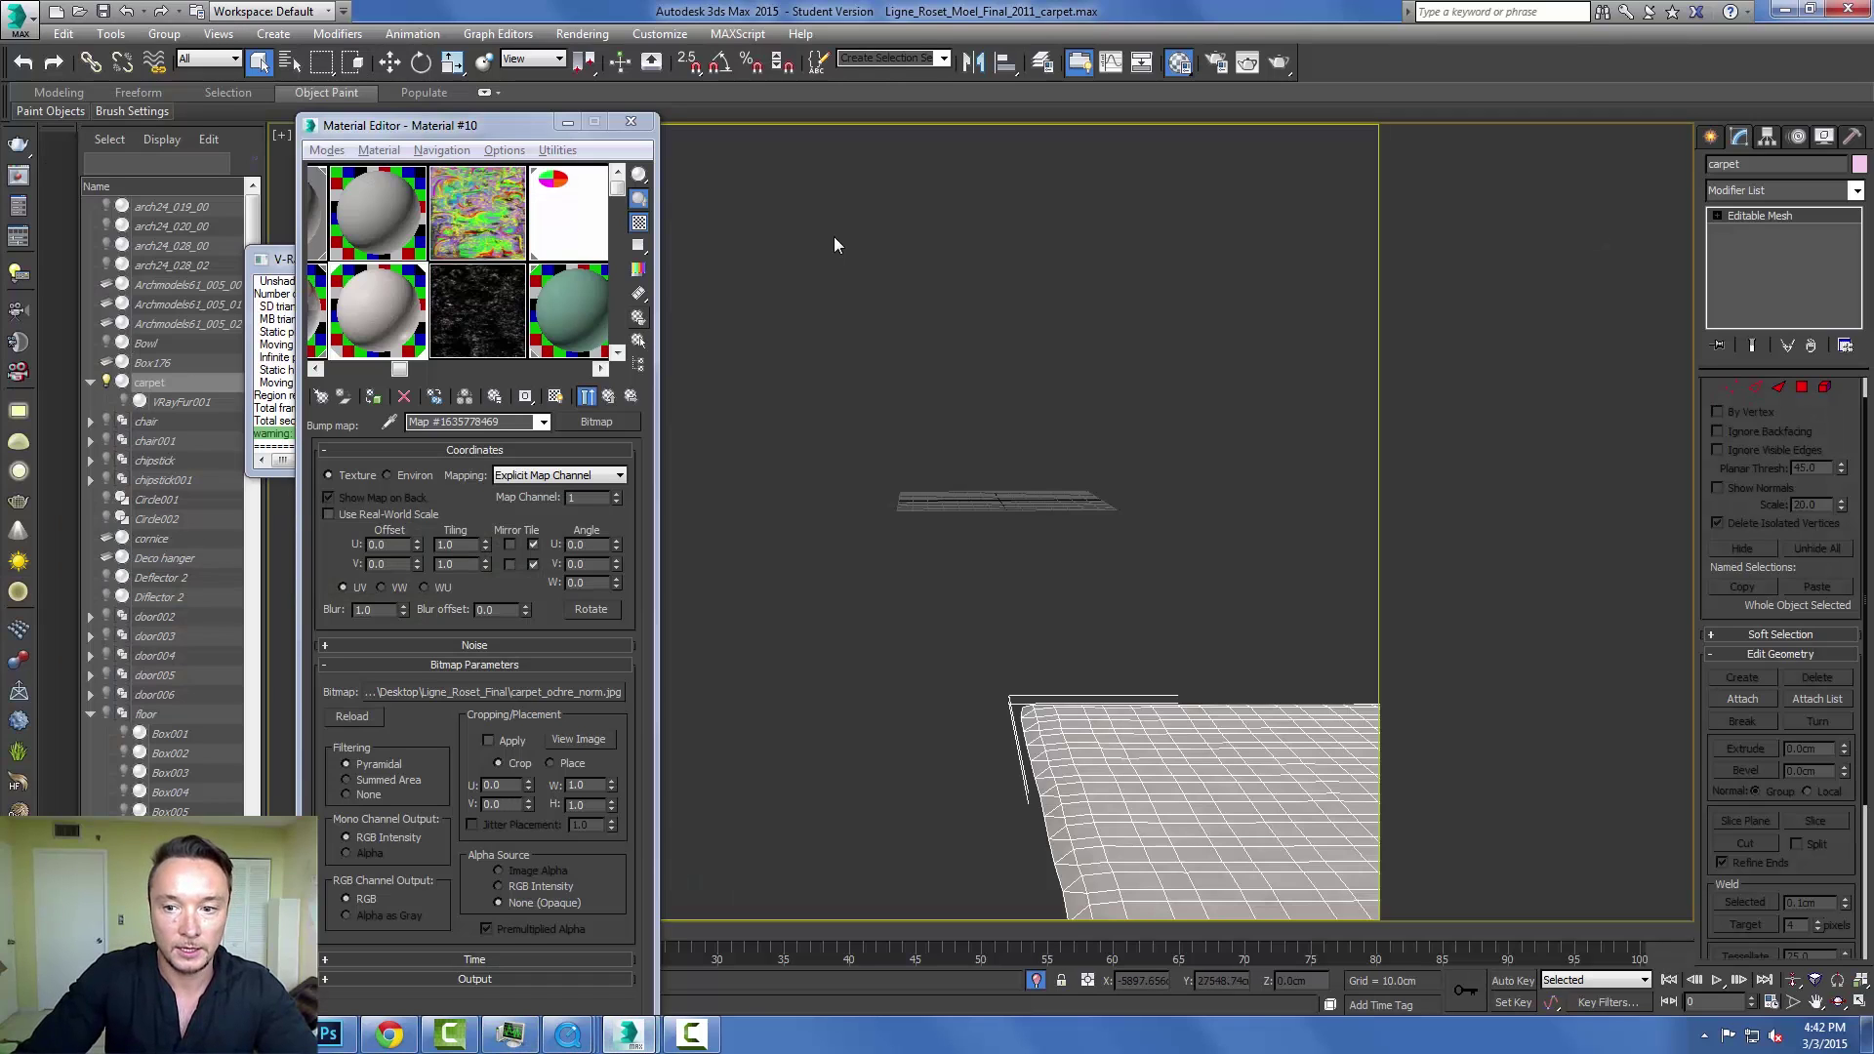
# Exit isolation and place the carpet direction.jpg bitmap as an instance in the bend direction map of VRayFur001.
pyautogui.hotkey('alt', 'q')
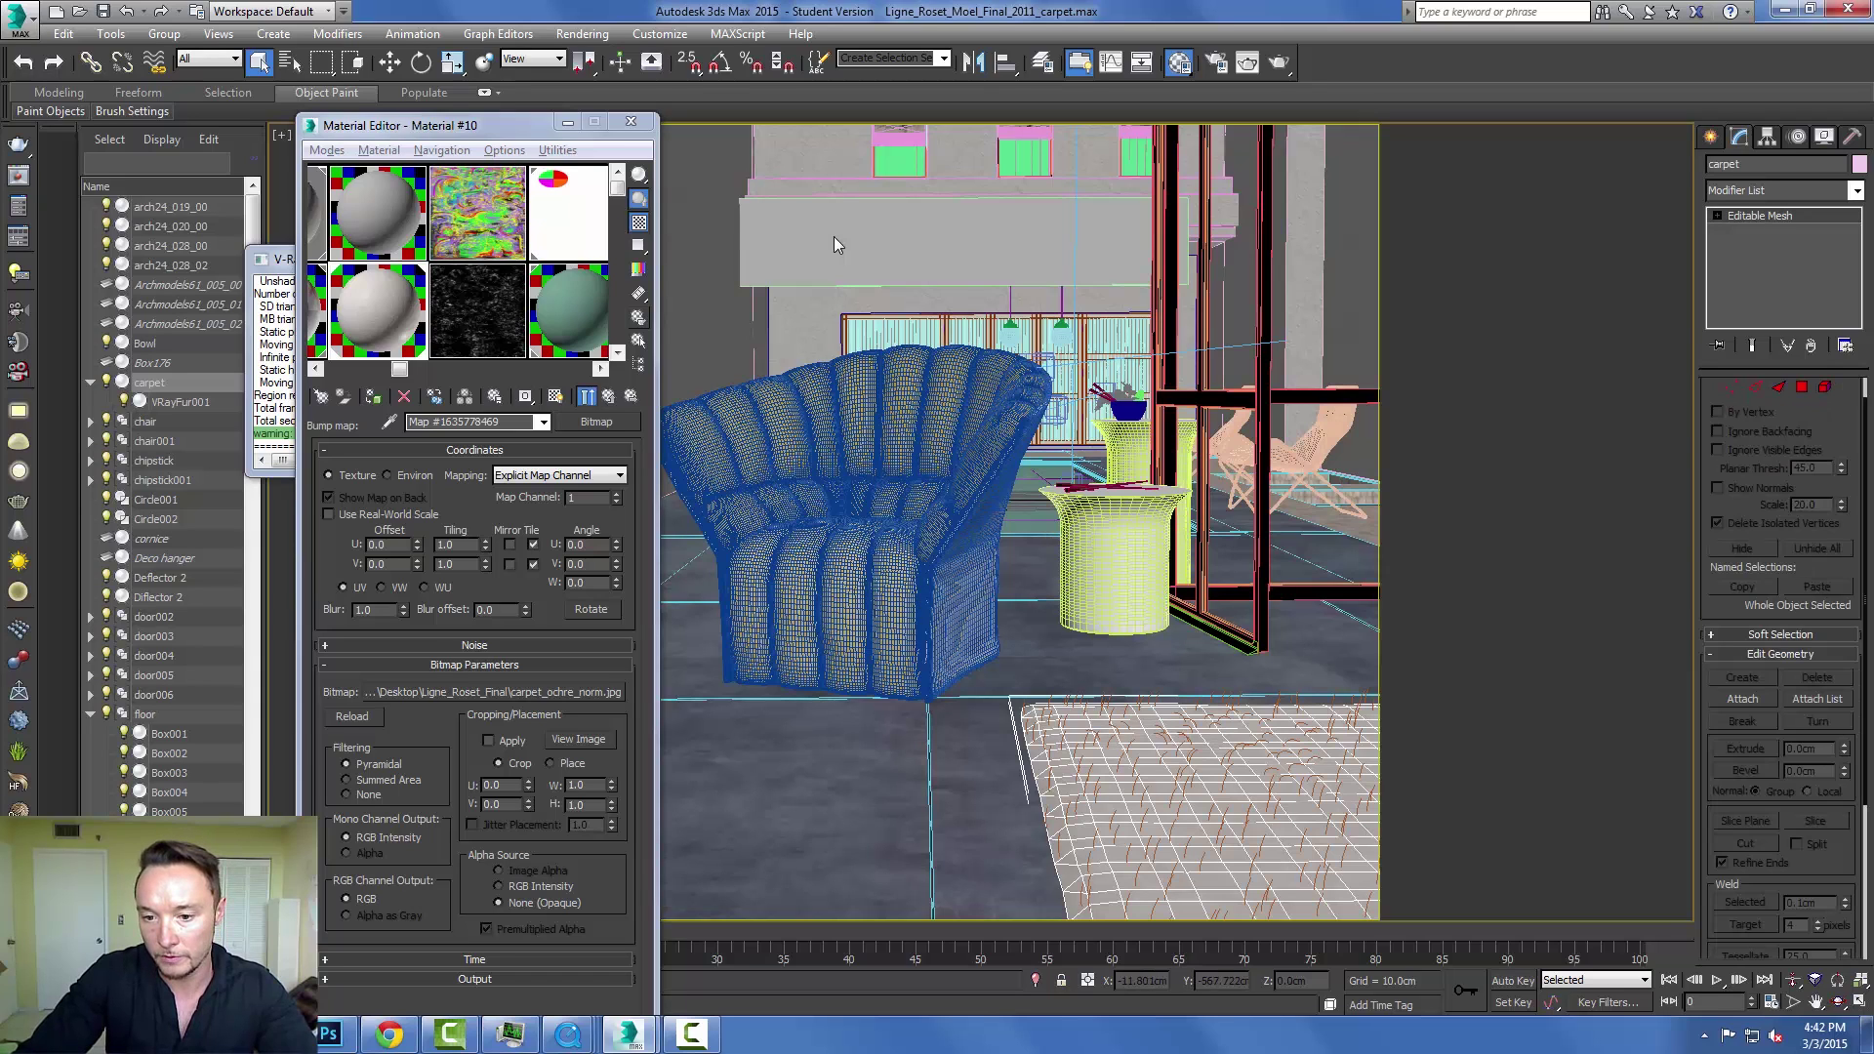
pyautogui.press('pagedown')
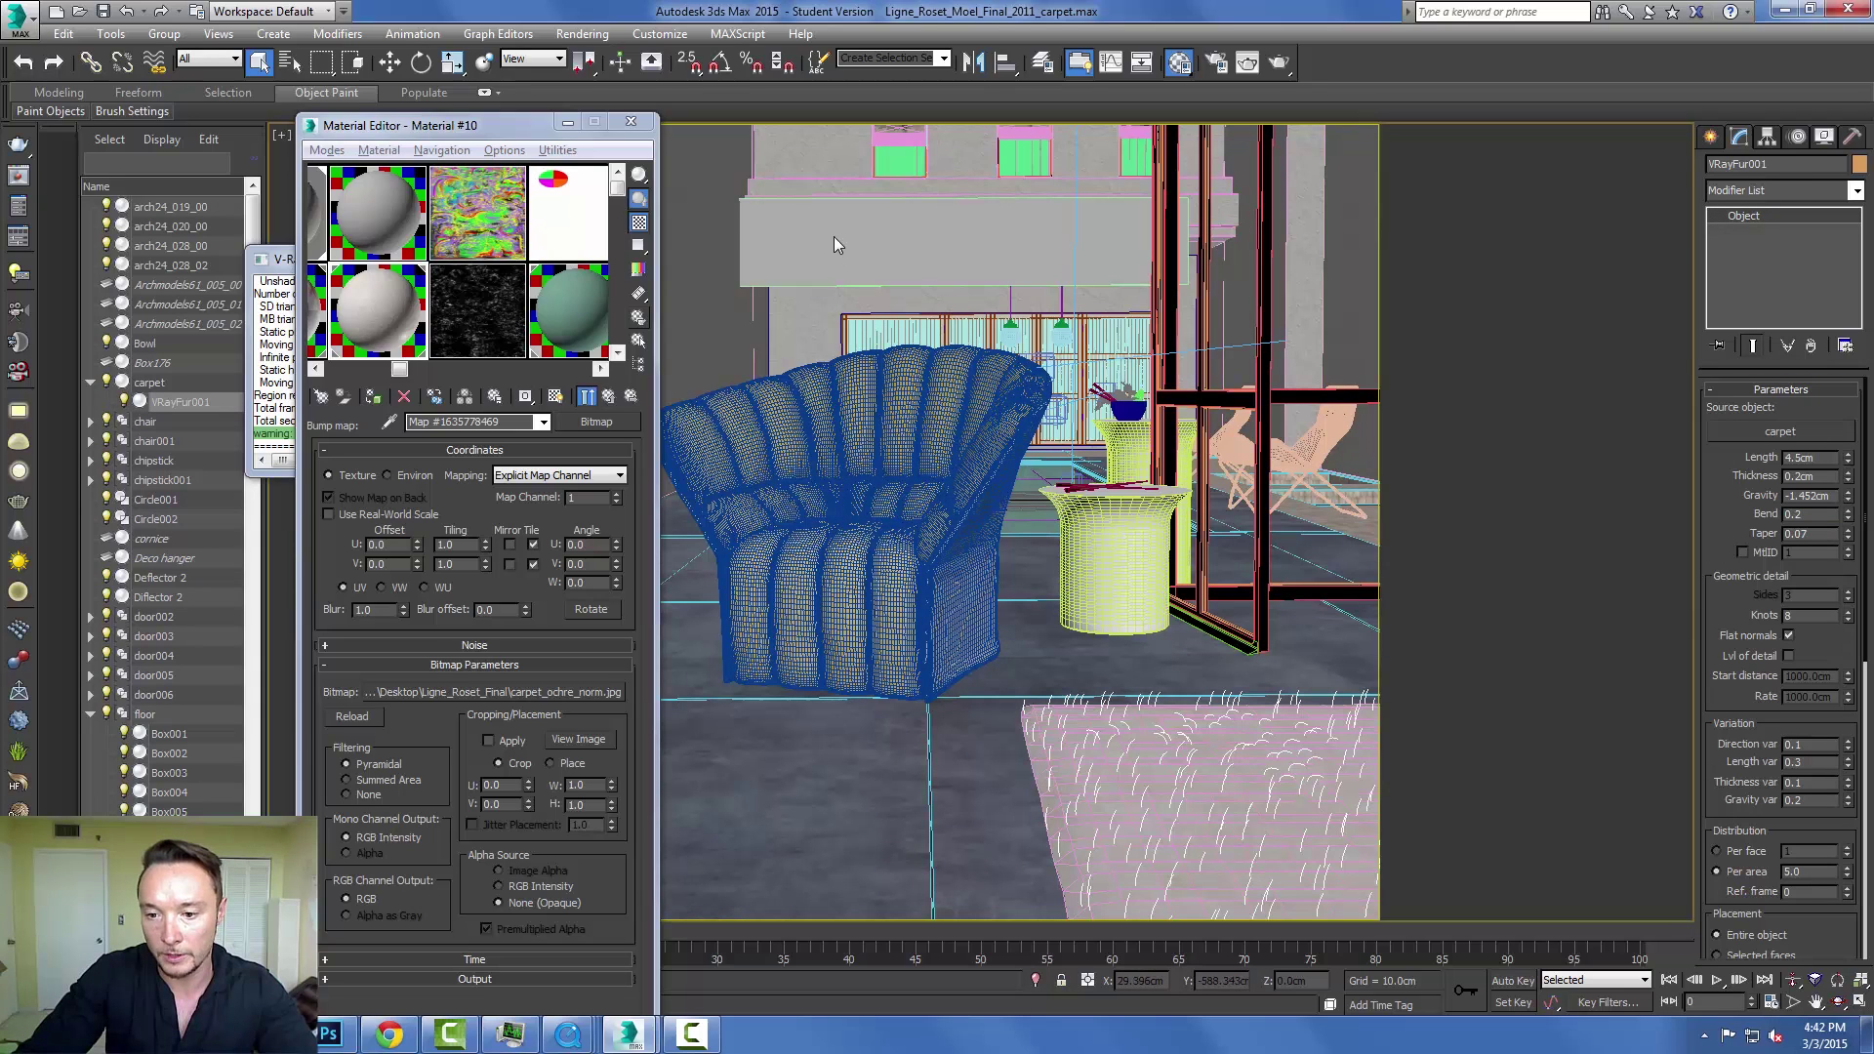
pyautogui.click(477, 213)
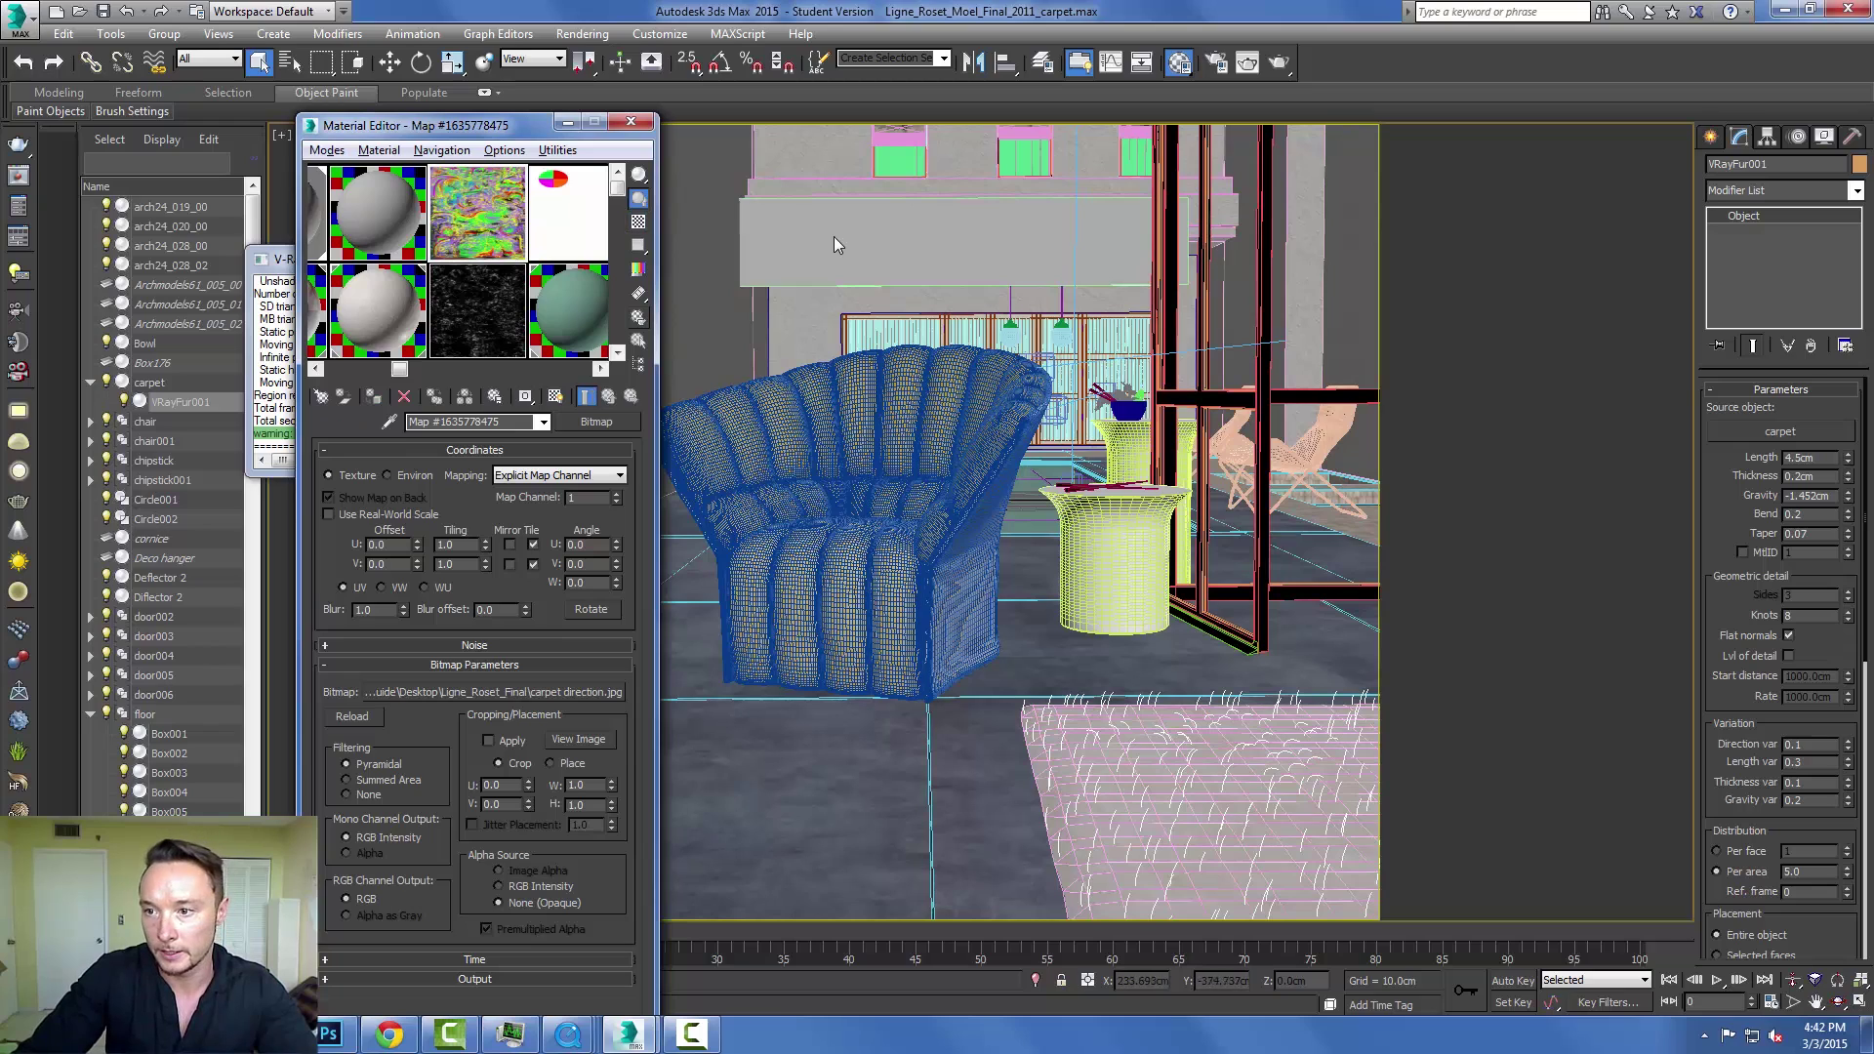
pyautogui.scroll(-5, 1780, 635)
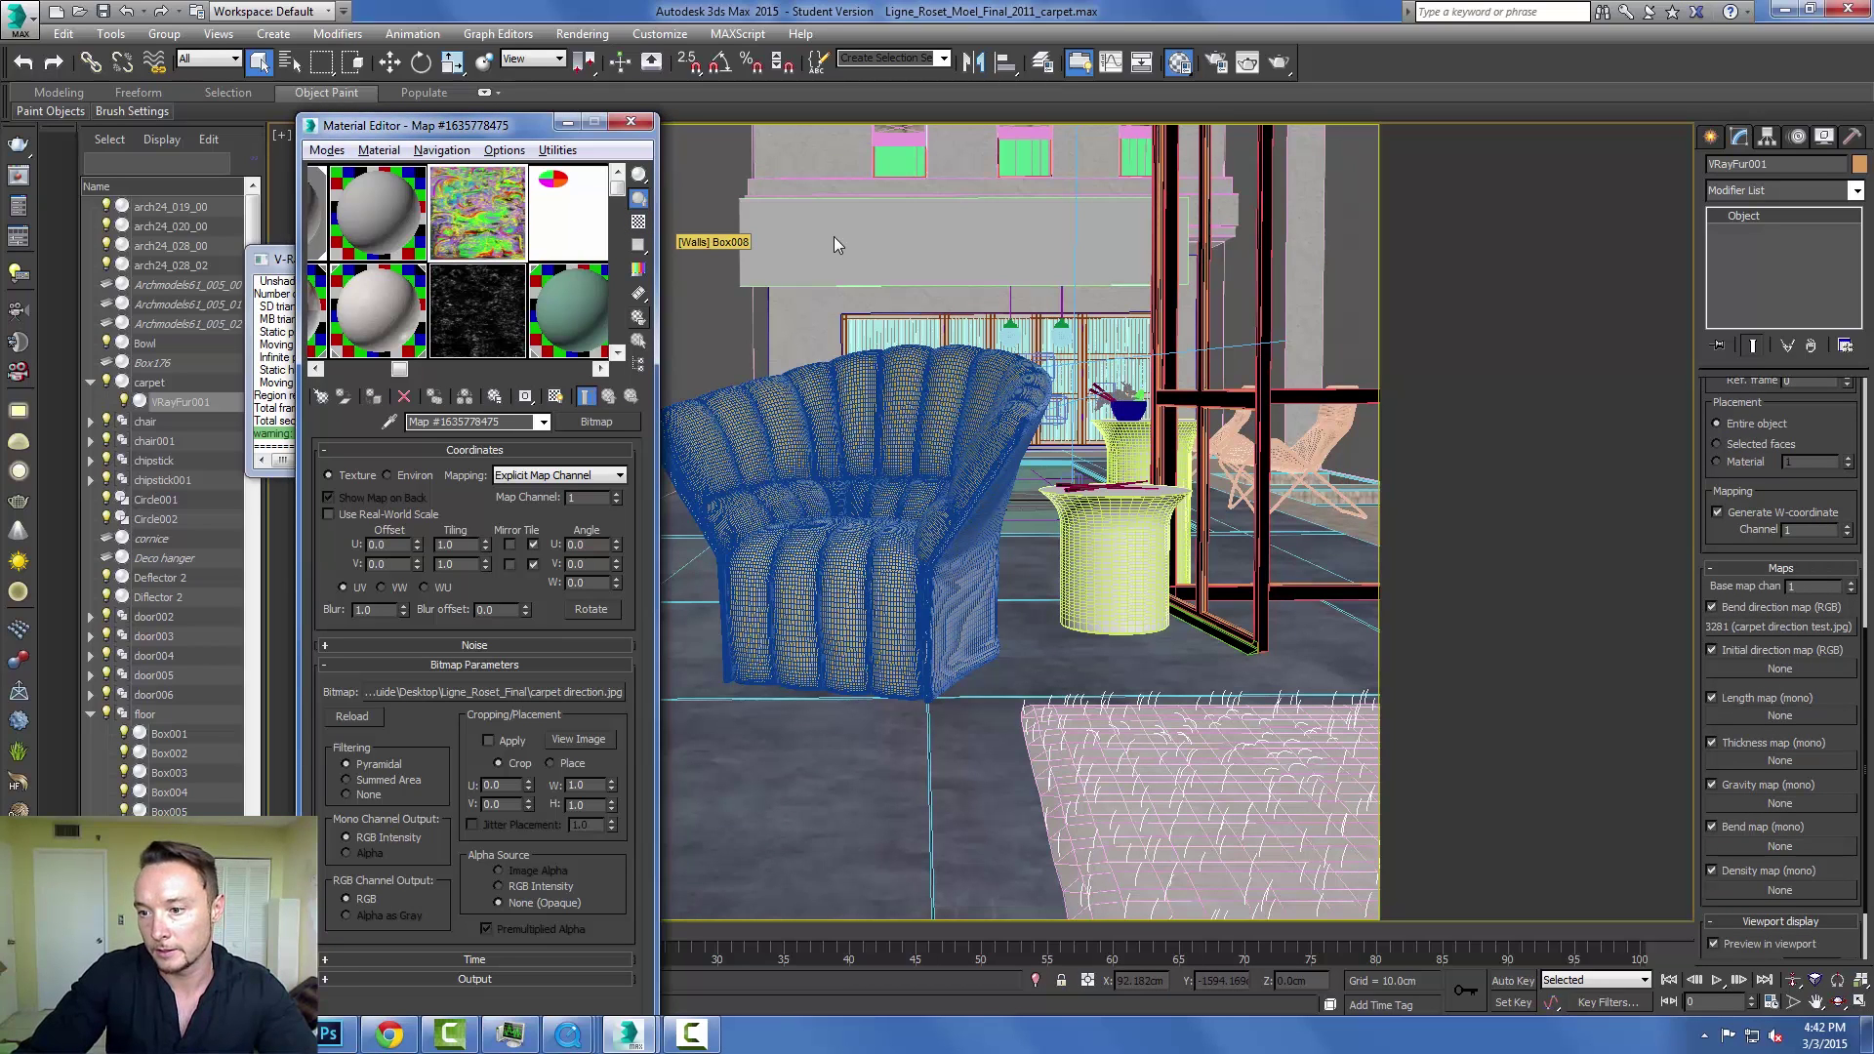
pyautogui.moveTo(477, 213); pyautogui.dragTo(1780, 626)
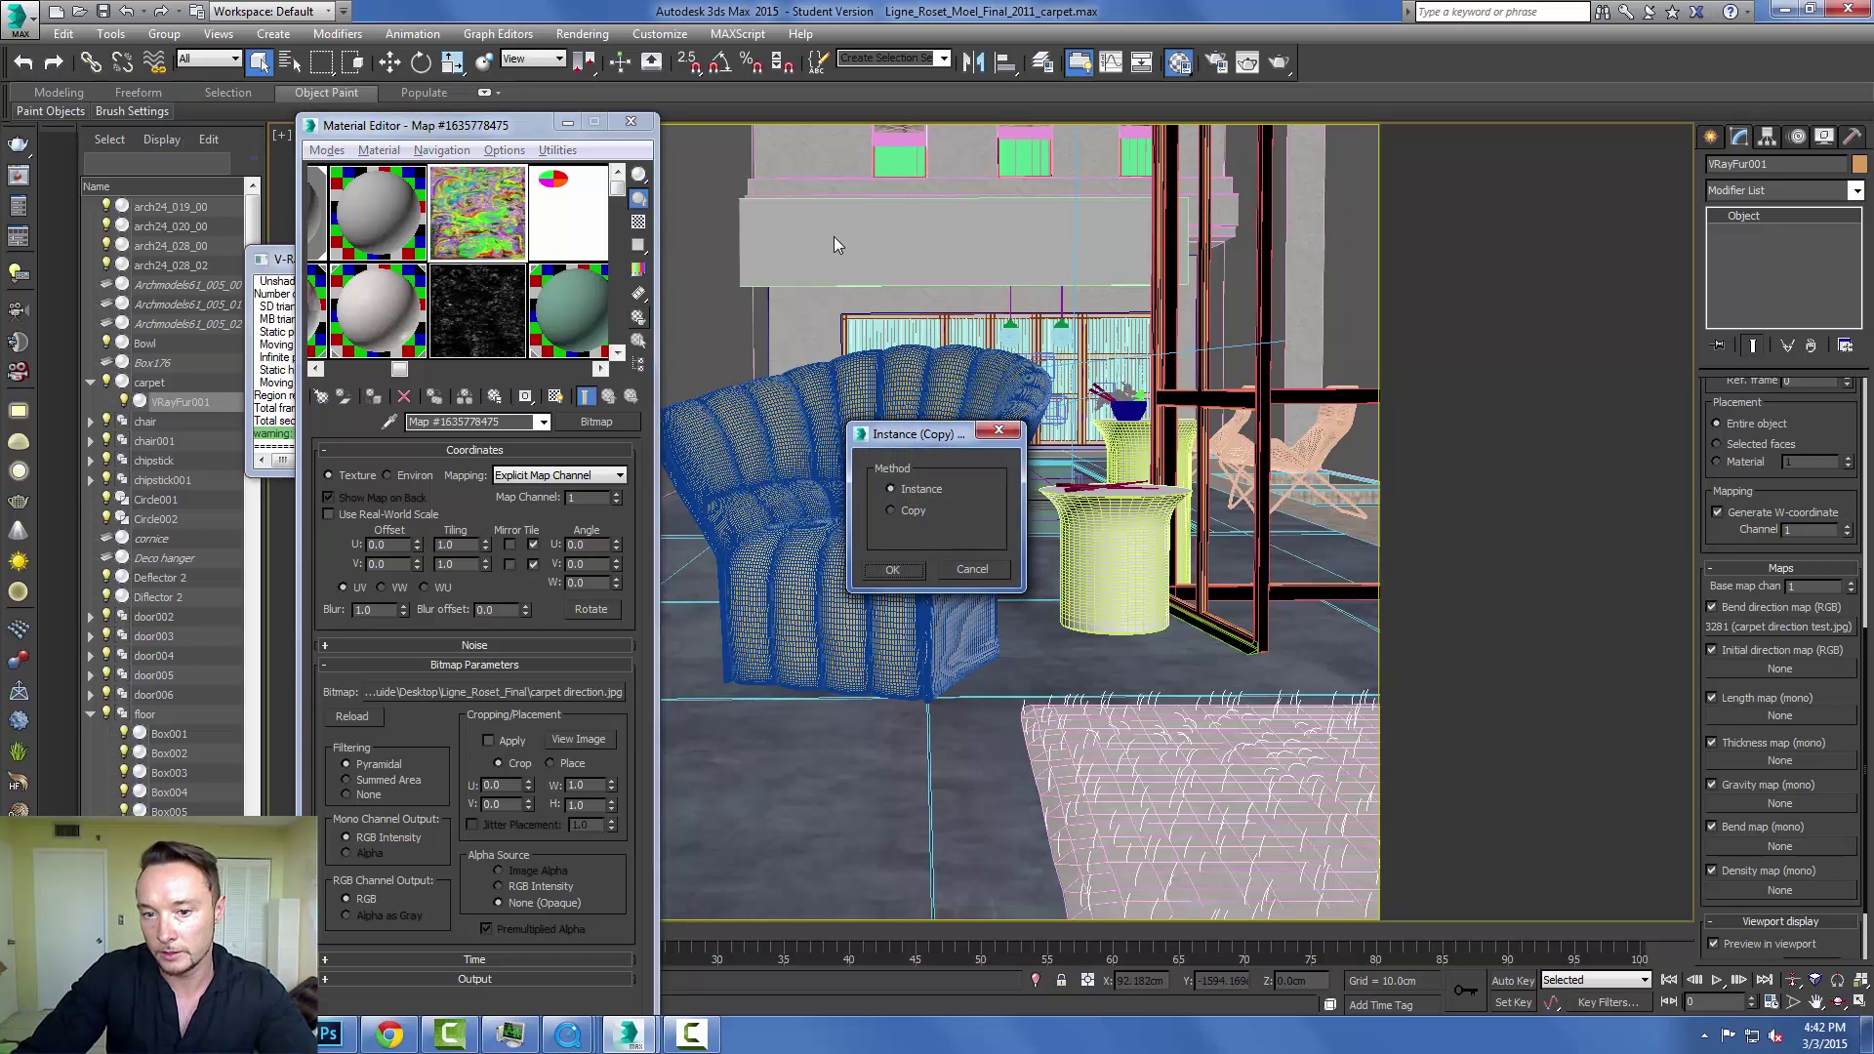
pyautogui.press('Return')
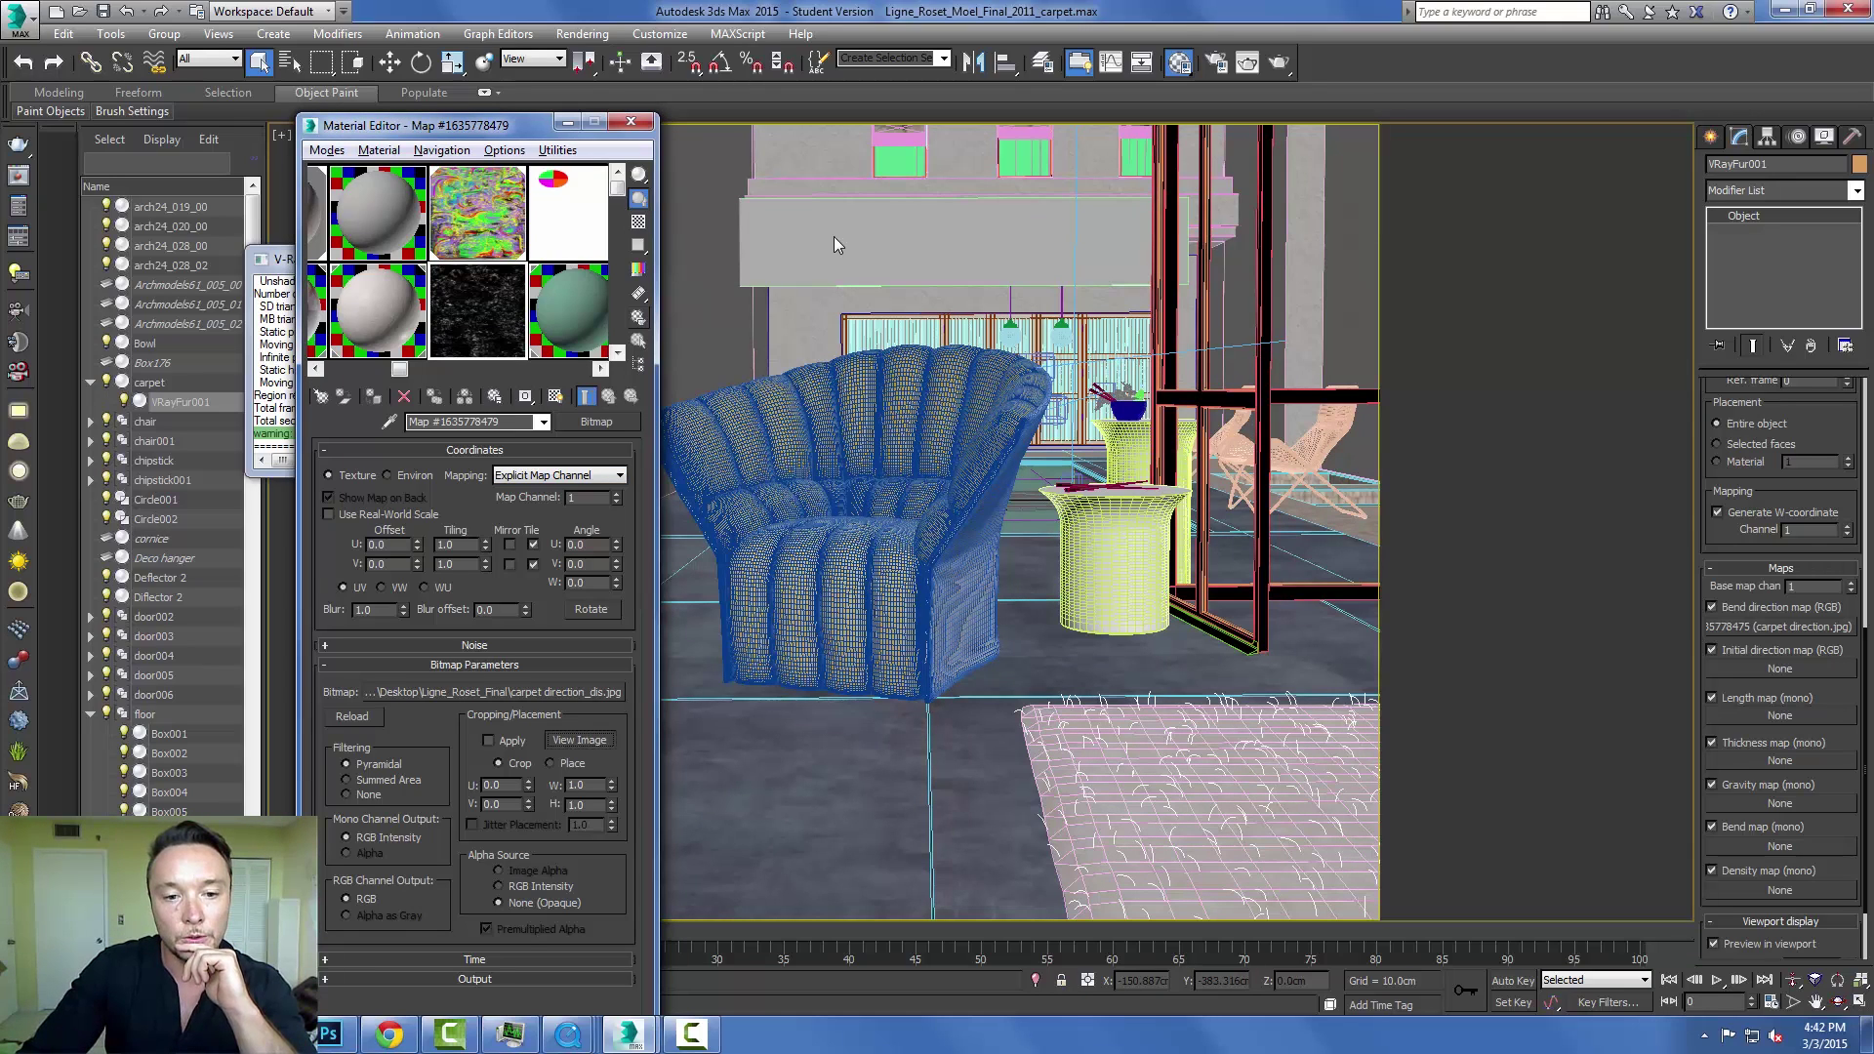
# Place carpet direction_dis.jpg as an instance in the fur's gravity map, and render the carpet region viewed at 200%.
pyautogui.press('Escape')
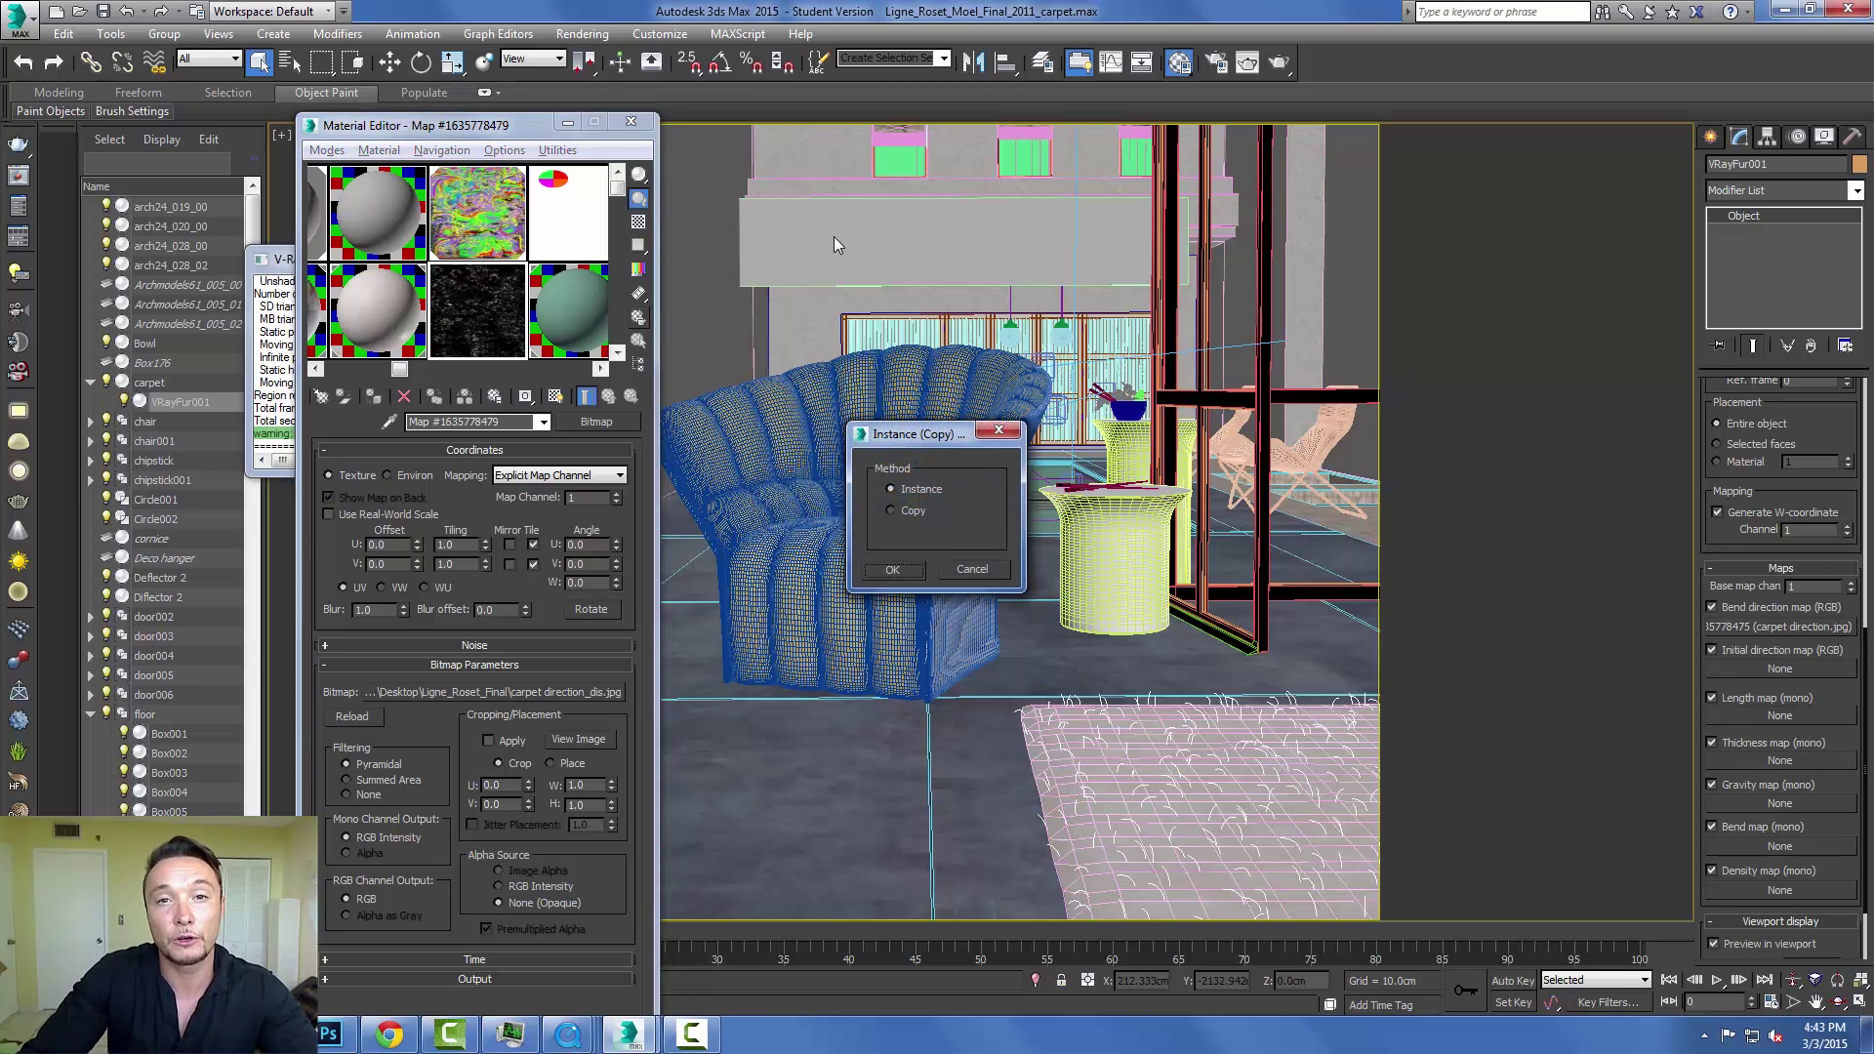
pyautogui.press('Return')
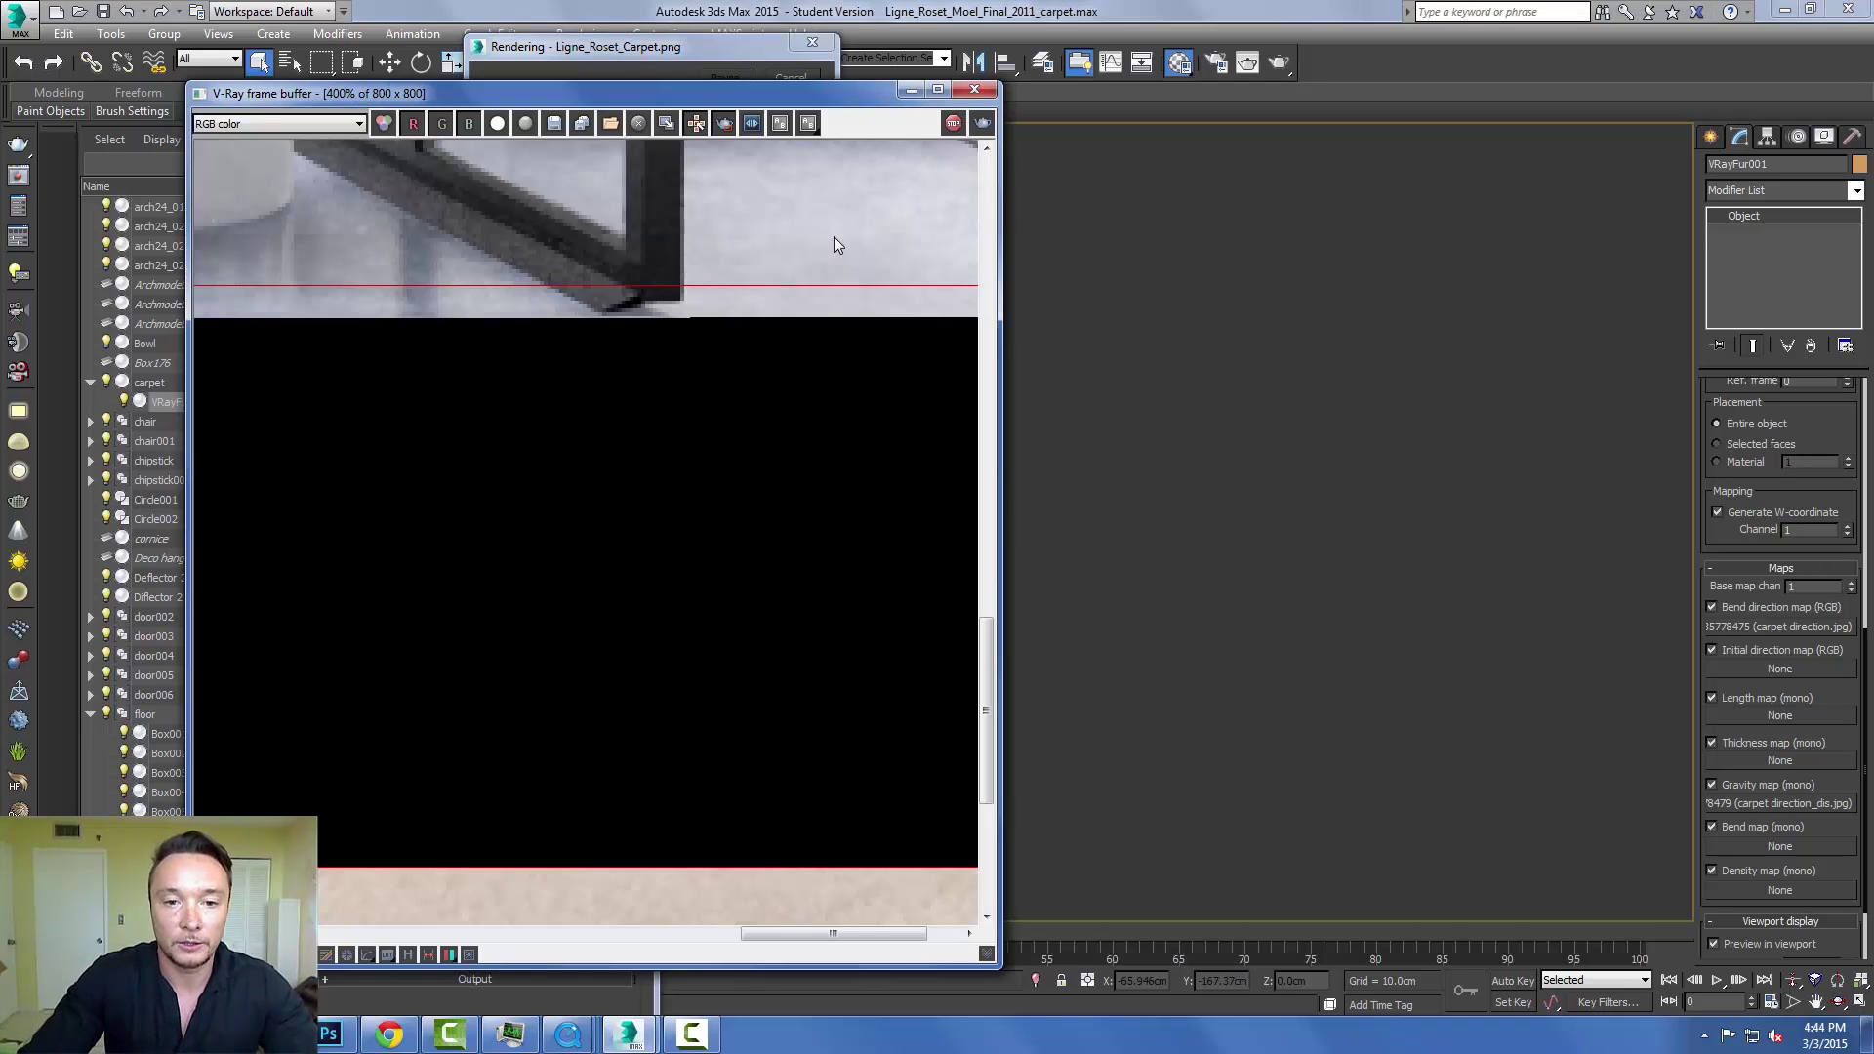
pyautogui.scroll(-1, 835, 244)
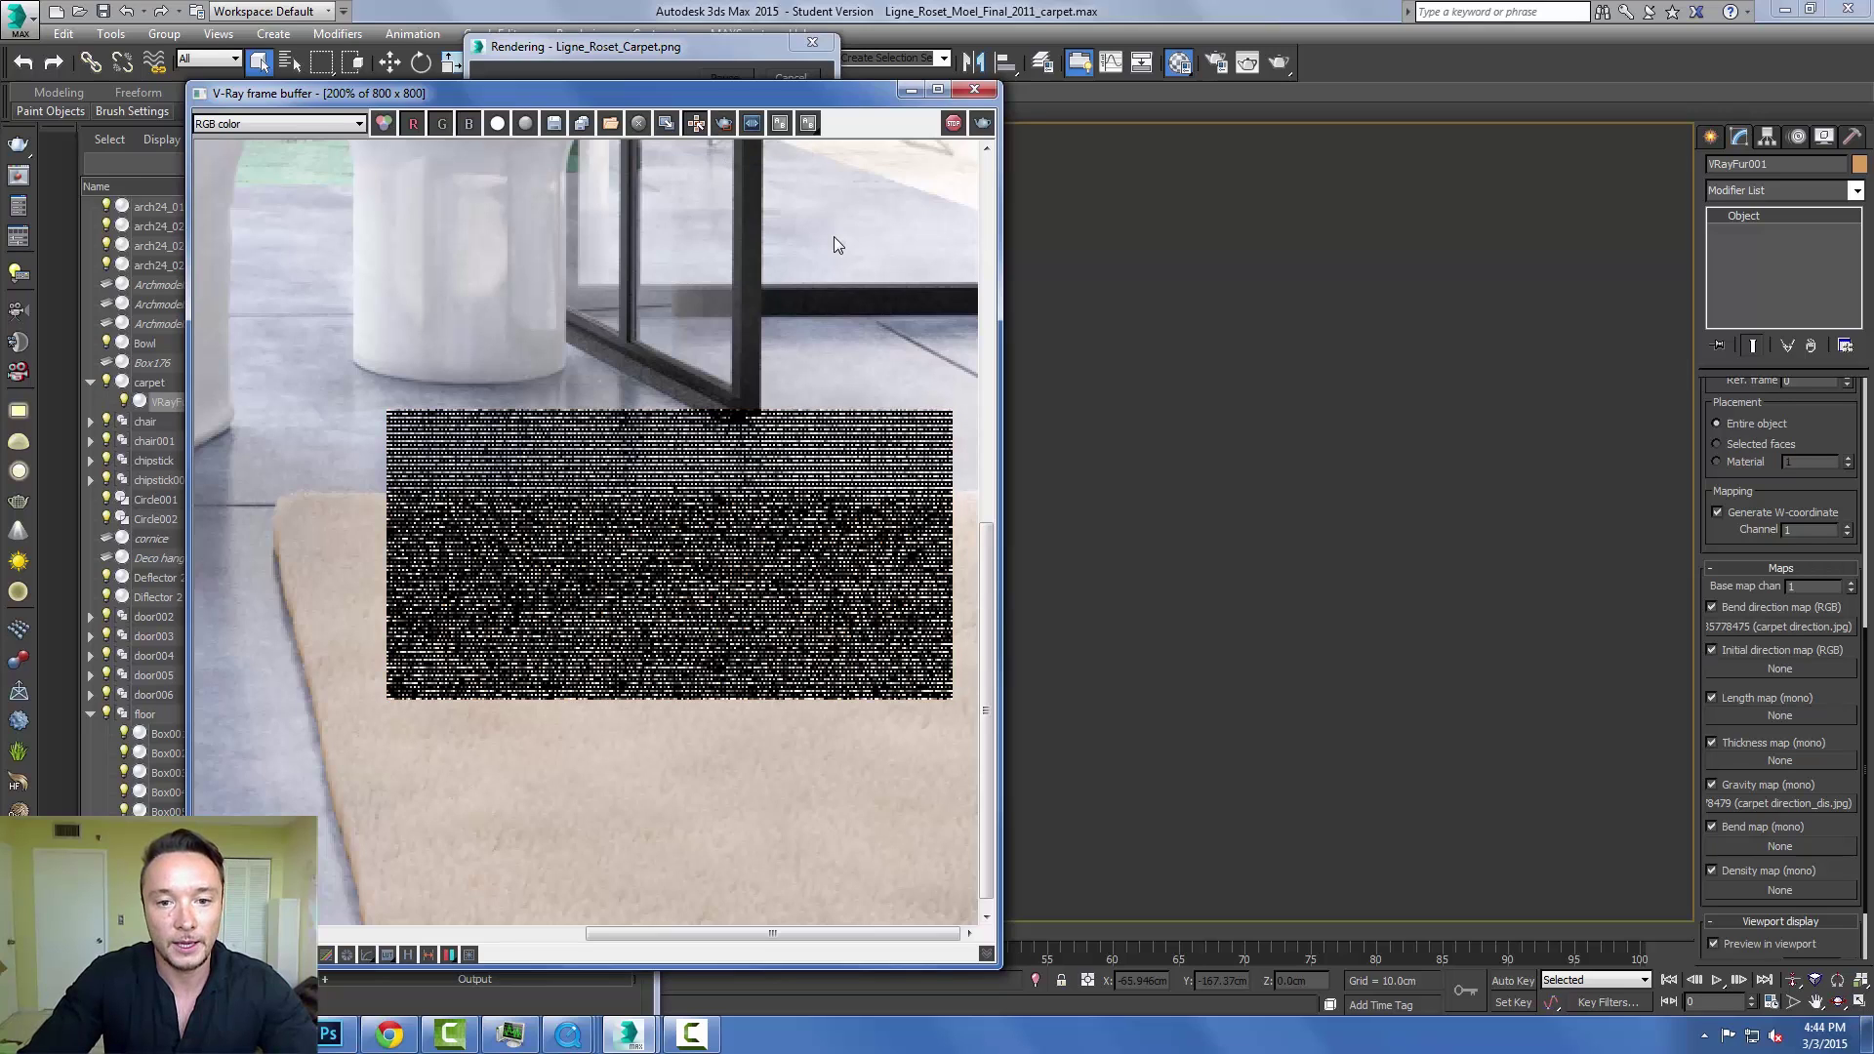
# Render the region covering the carpet in the corner of the frame, with the whole image viewed at 100%.
pyautogui.scroll(-2, 835, 244)
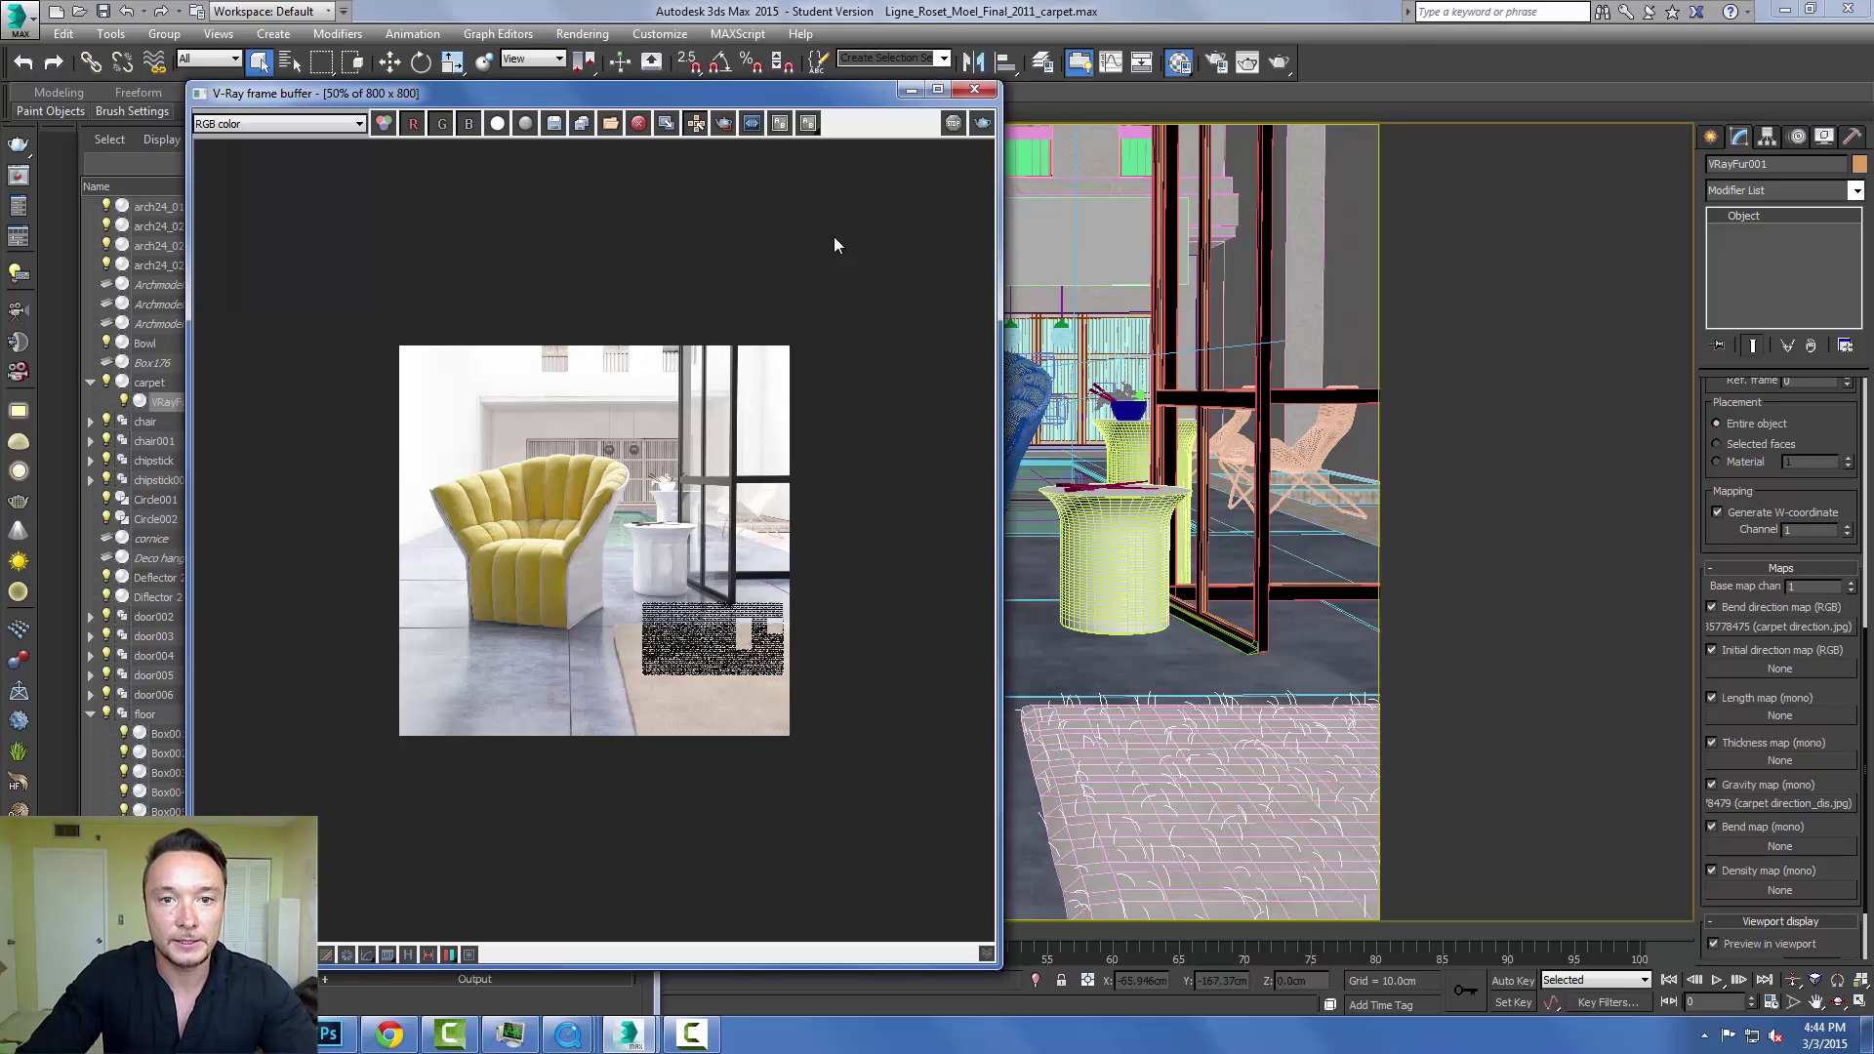
pyautogui.scroll(1, 834, 245)
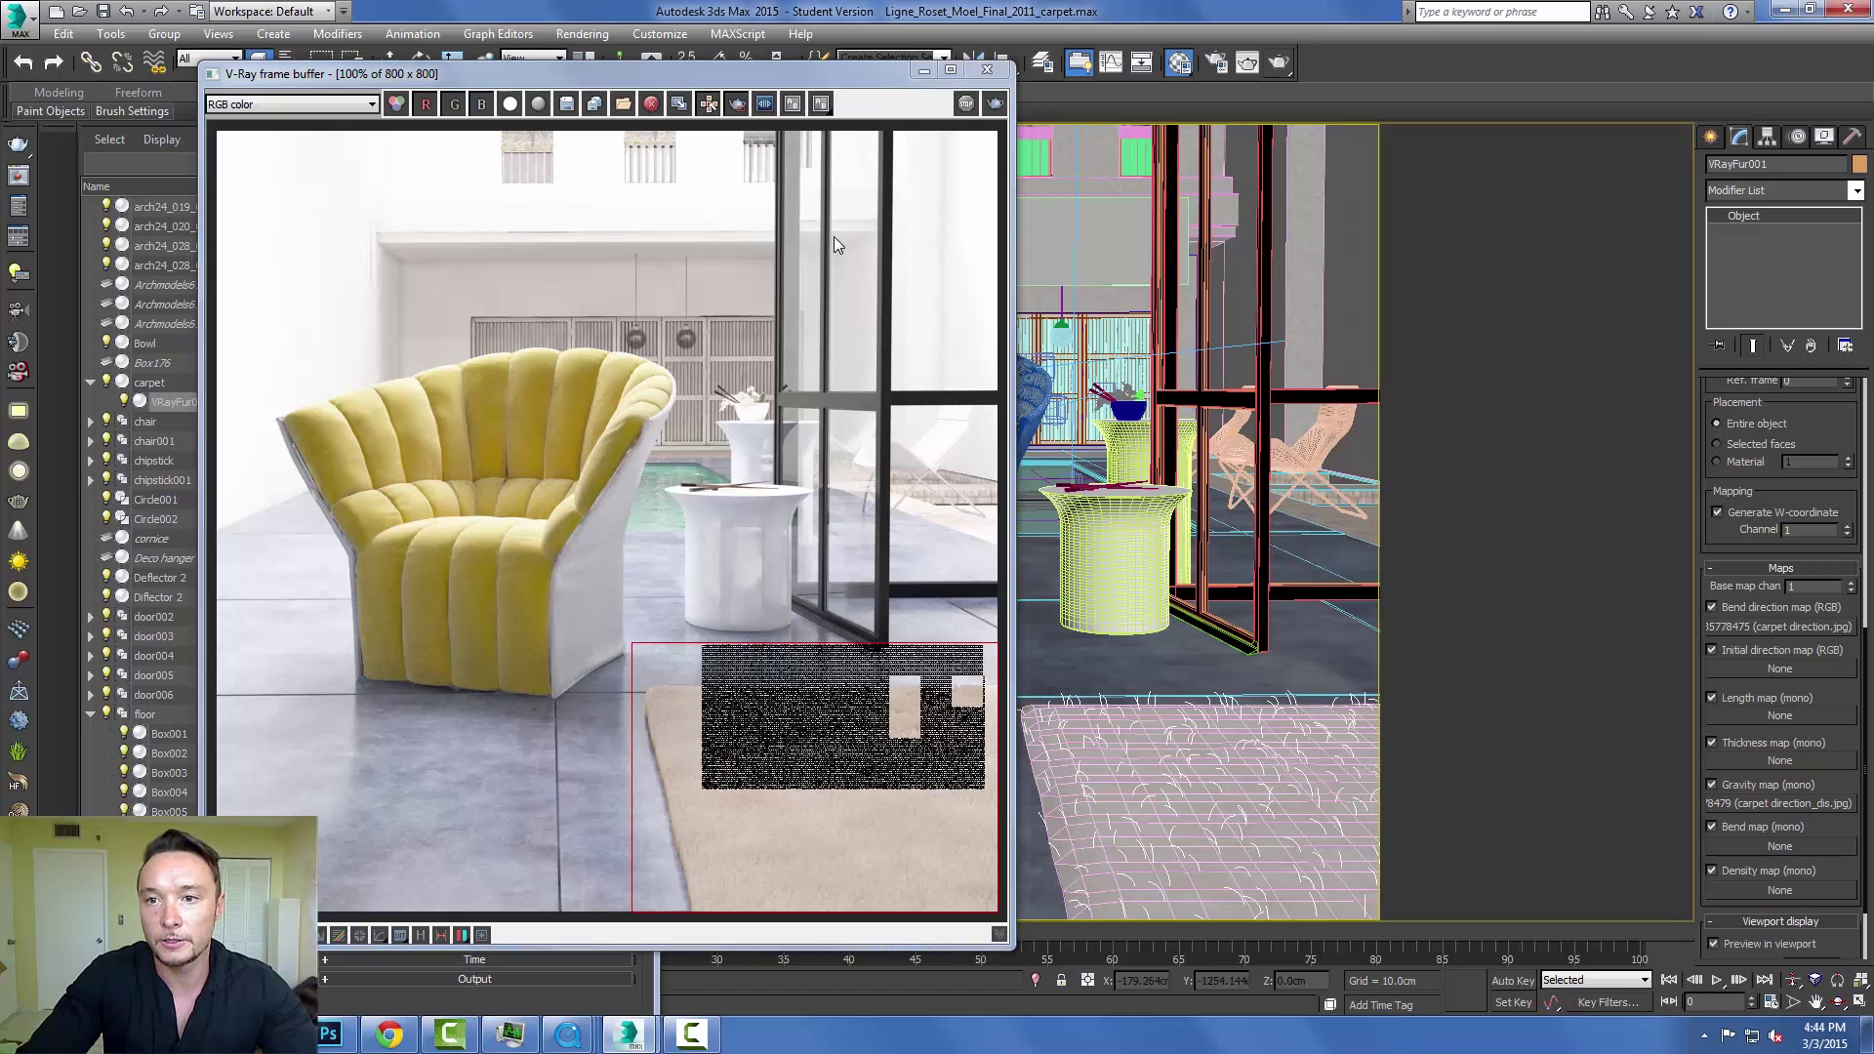
pyautogui.hotkey('shift', 'q')
pyautogui.press('Return')
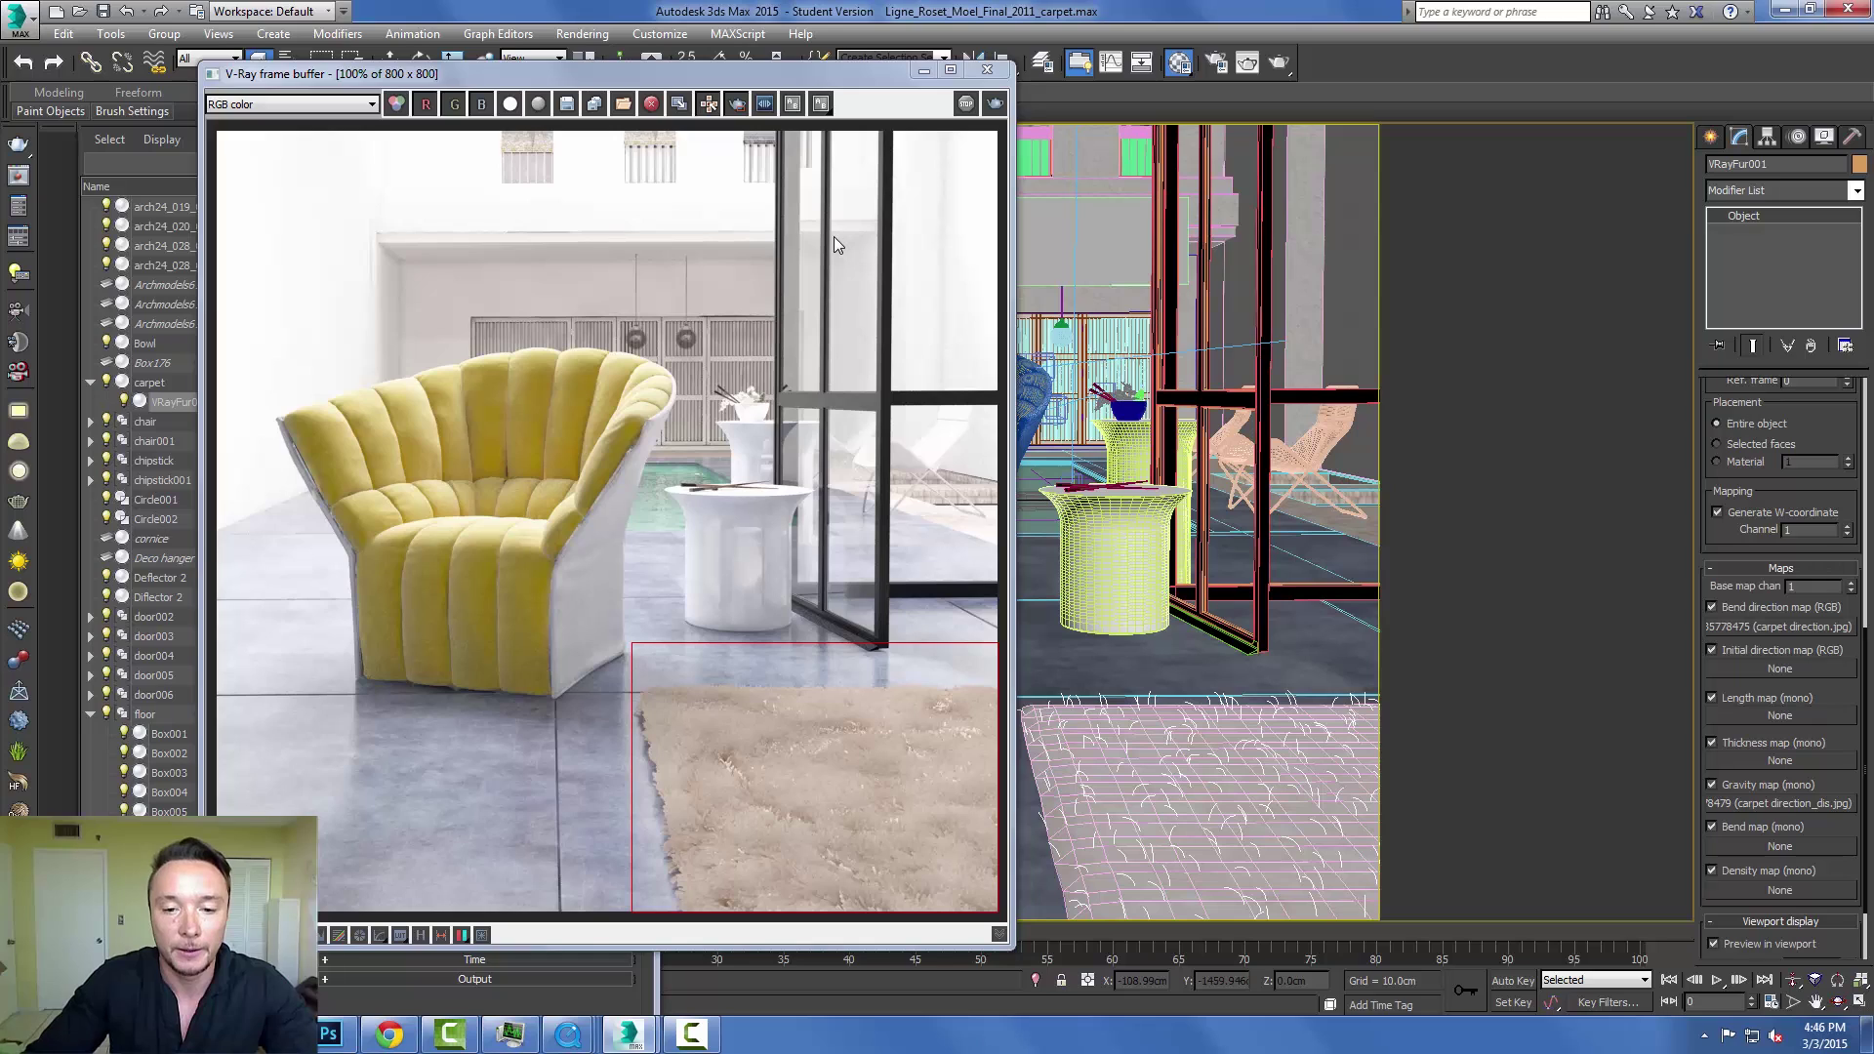
# Examine the fur direction and clumping of the rendered carpet at 200%, including its edge.
pyautogui.scroll(1, 834, 244)
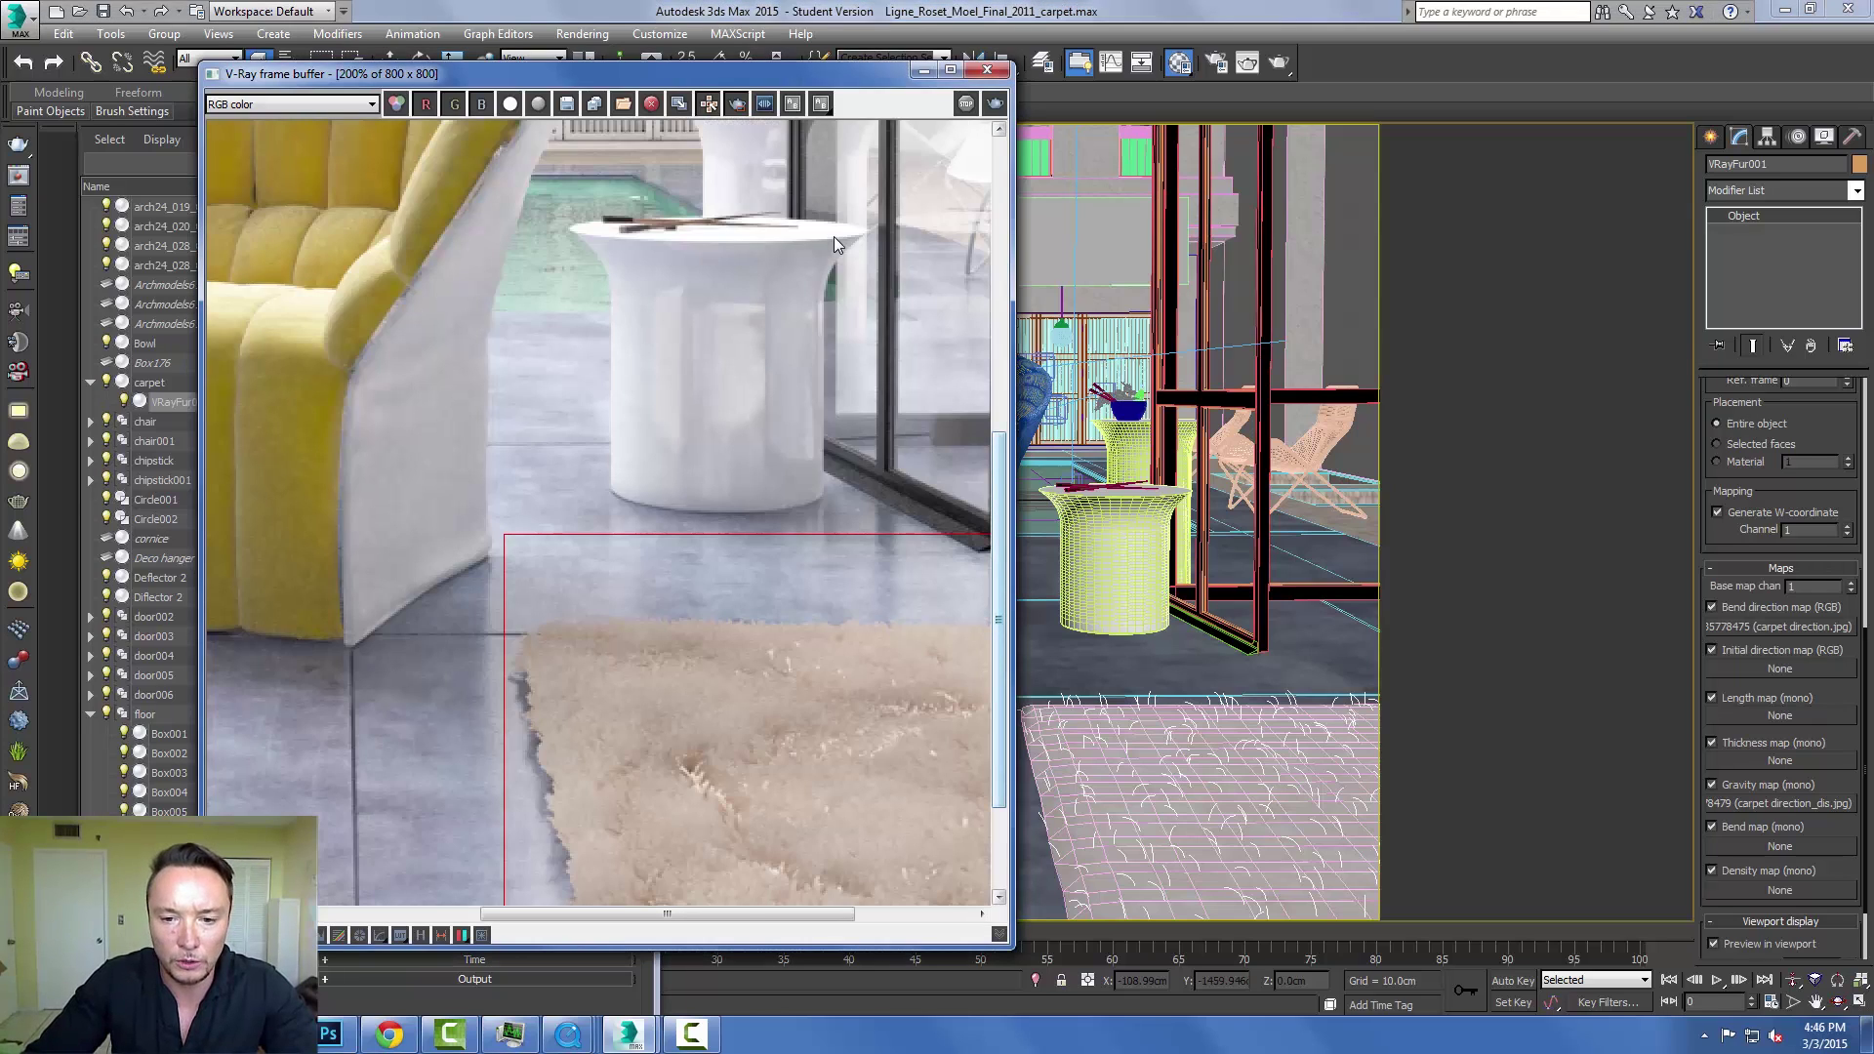
pyautogui.scroll(-2, 835, 244)
pyautogui.hscroll(2, 835, 244)
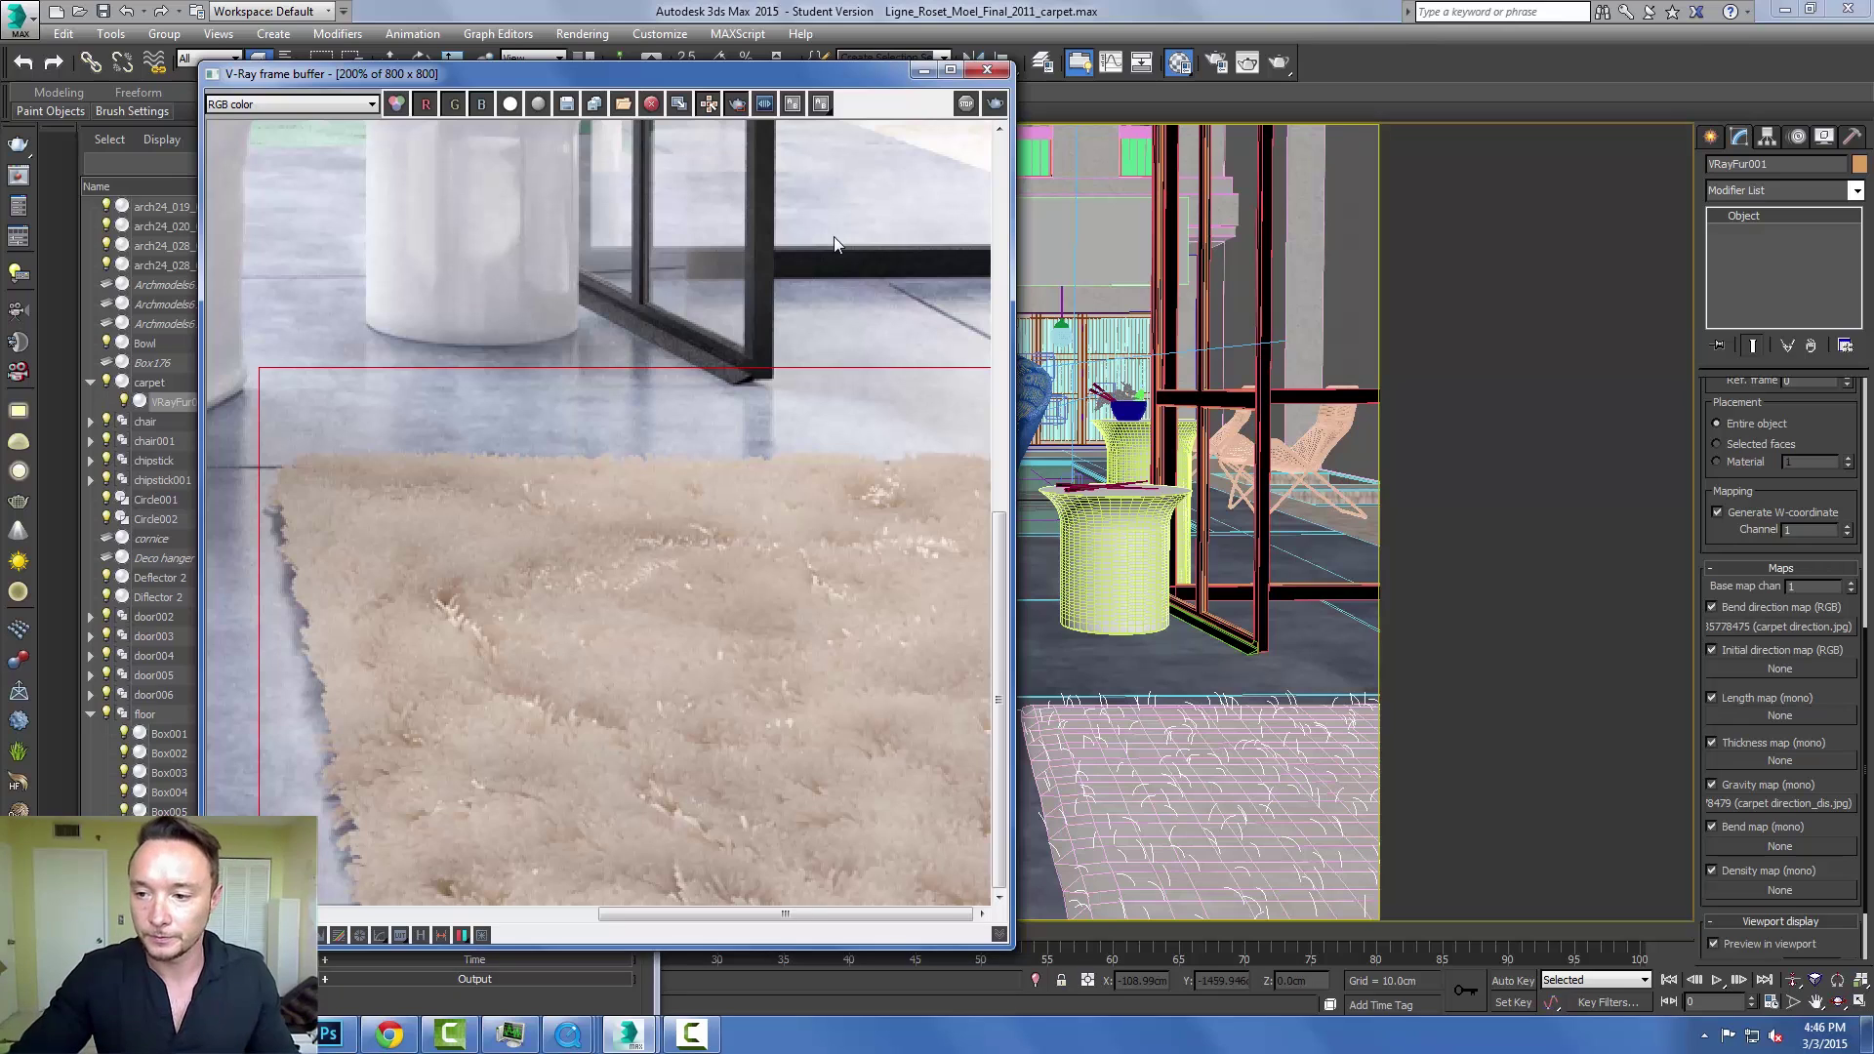
# Open the per-area distribution value of VRayFur001 for editing.
pyautogui.moveTo(1745, 546)
pyautogui.mouseDown()
pyautogui.moveTo(1745, 837)
pyautogui.moveTo(1745, 620)
pyautogui.moveTo(1745, 772)
pyautogui.mouseUp()
pyautogui.moveTo(1792, 585); pyautogui.dragTo(1780, 586)
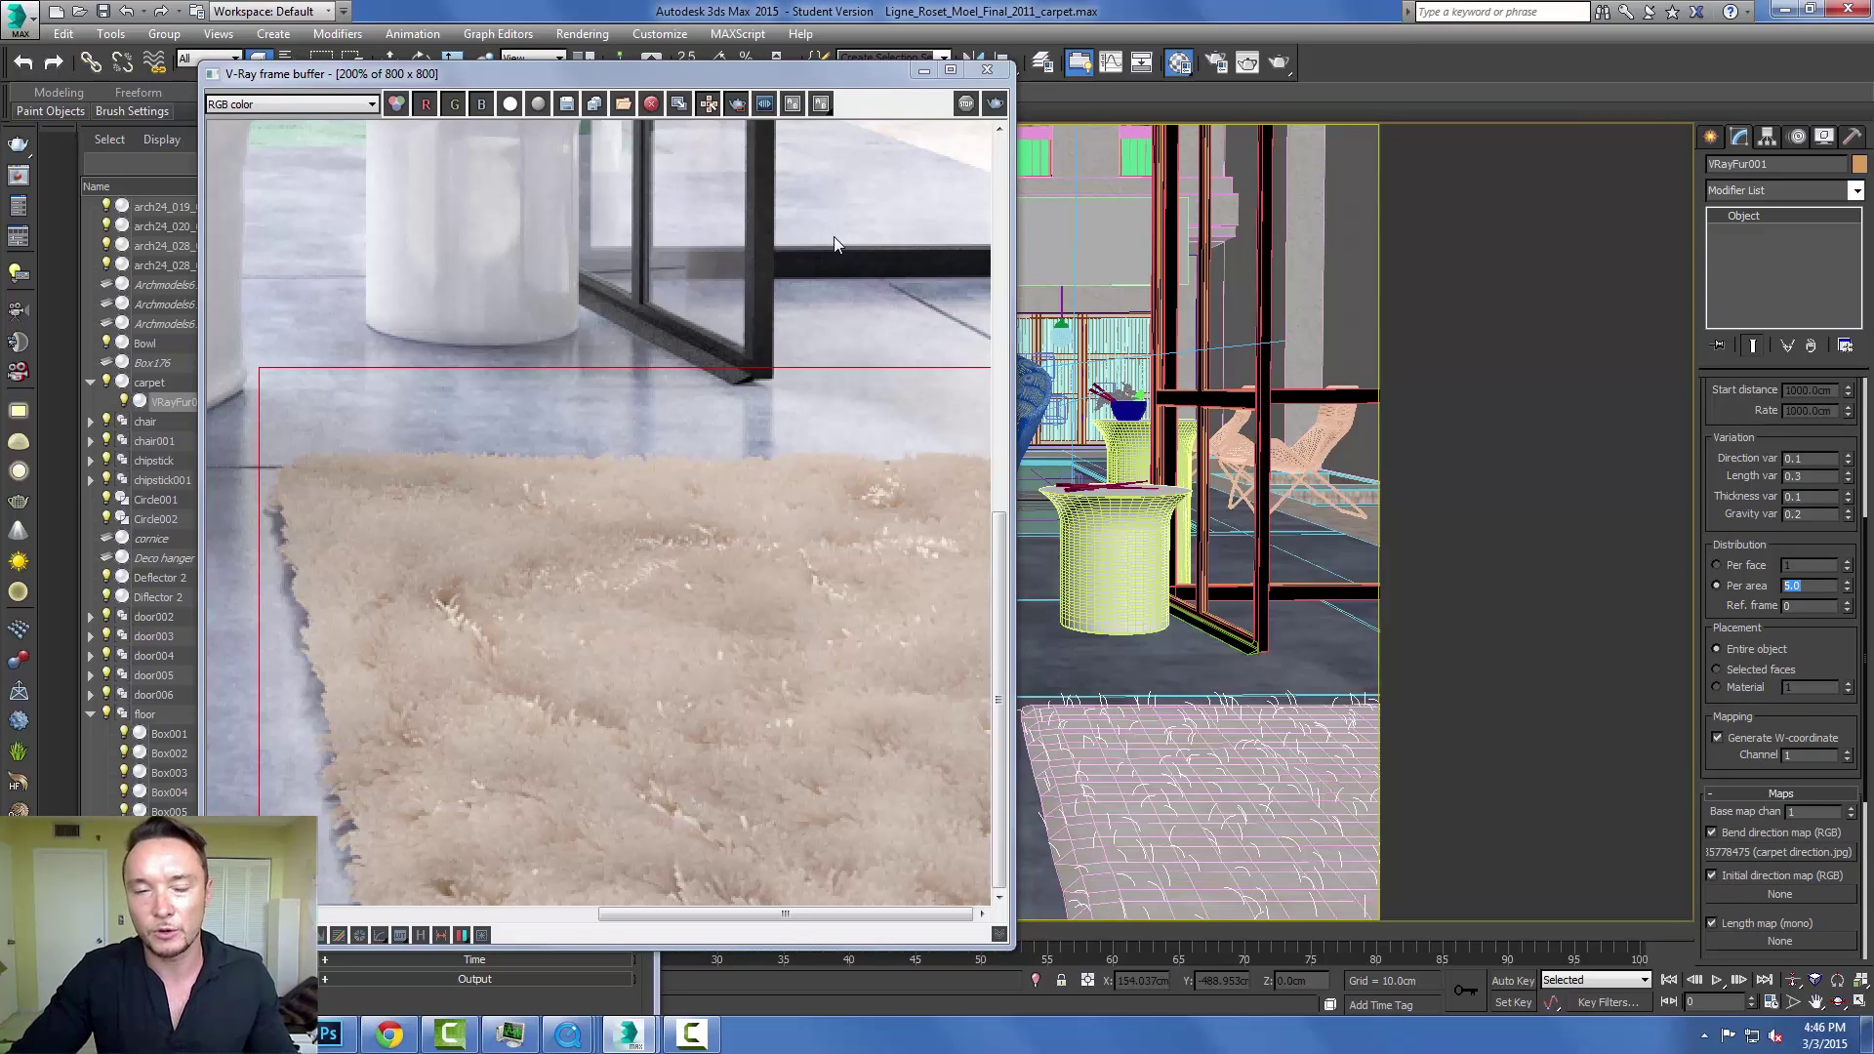